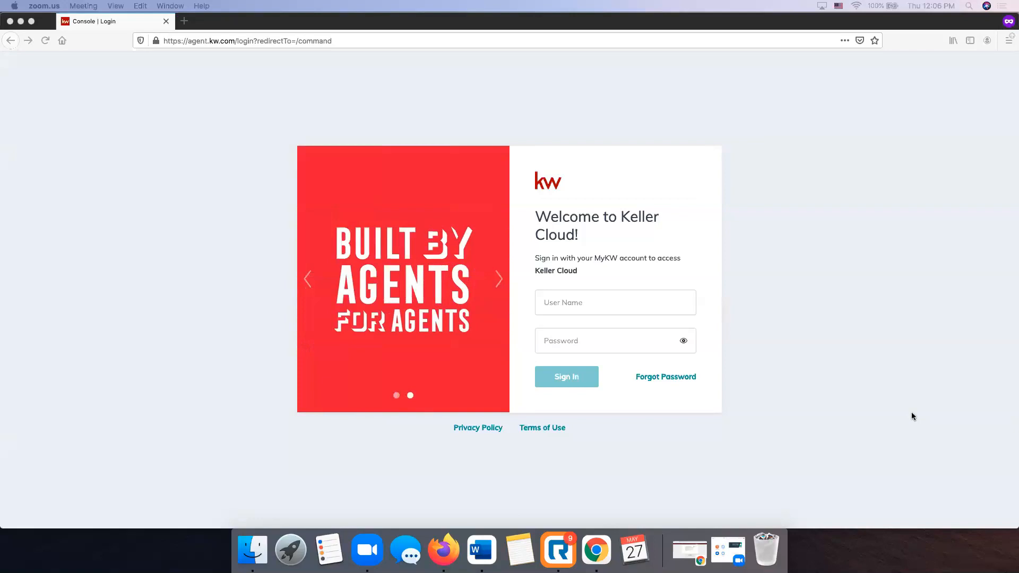
Sign in to KW Command with the account's username and password.
{"action": "left_click", "coordinate": [255, 243]}
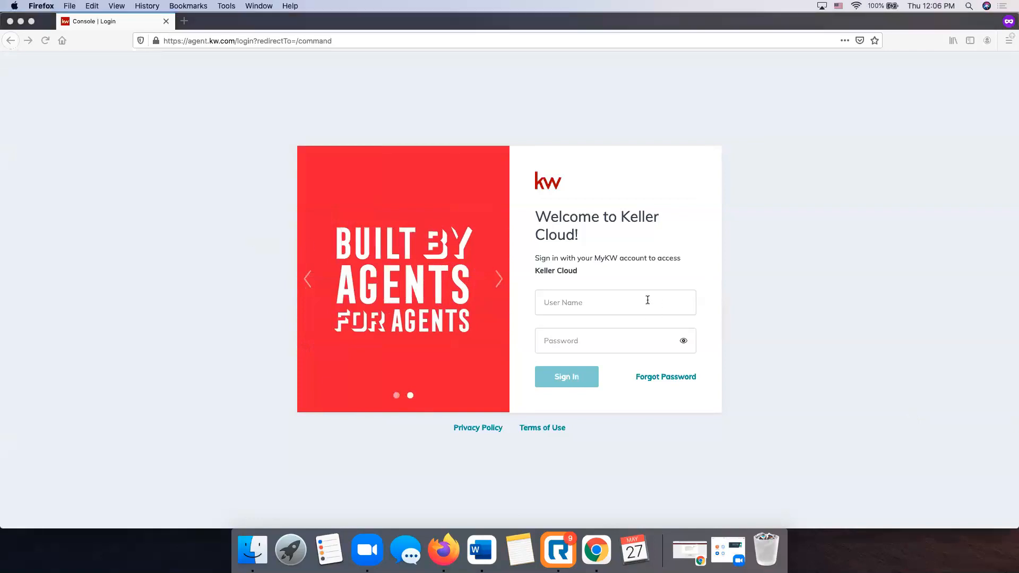
{"action": "left_click", "coordinate": [632, 301]}
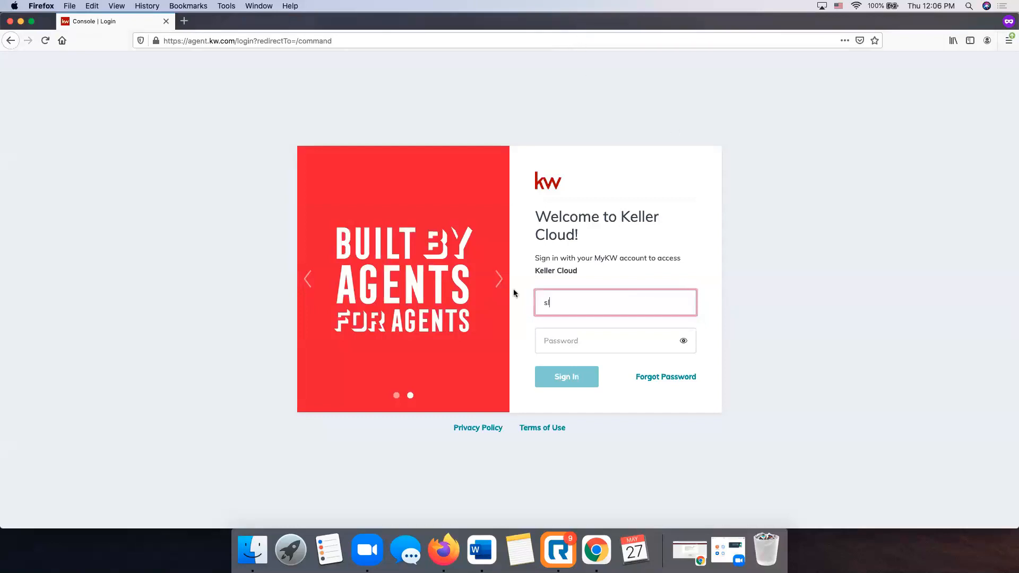
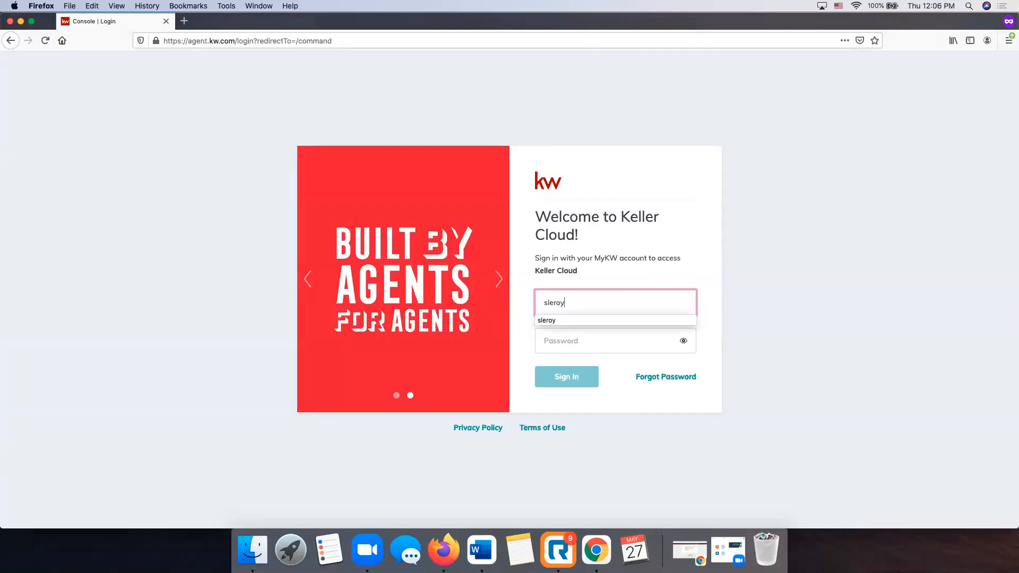
{"action": "key", "text": "Tab"}
{"action": "type", "text": "********"}
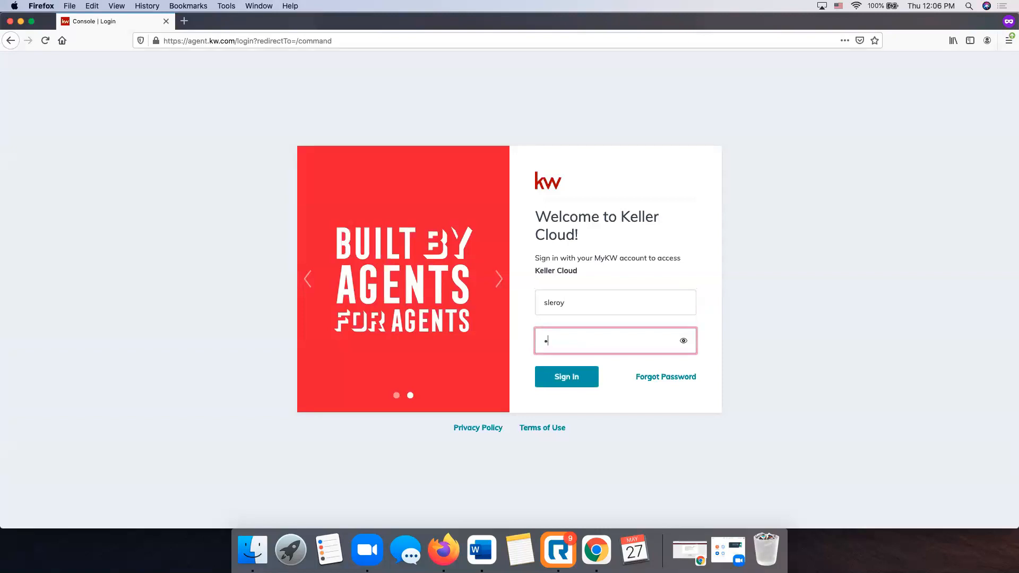
{"action": "type", "text": "***"}
{"action": "key", "text": "Return"}
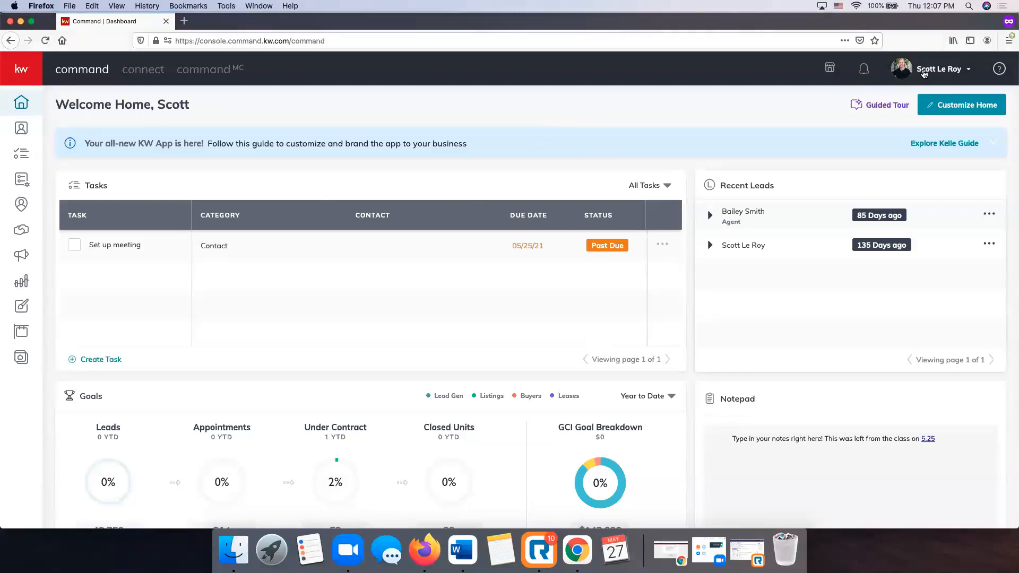
Open Settings from the account name menu at top right.
{"action": "left_click", "coordinate": [923, 73]}
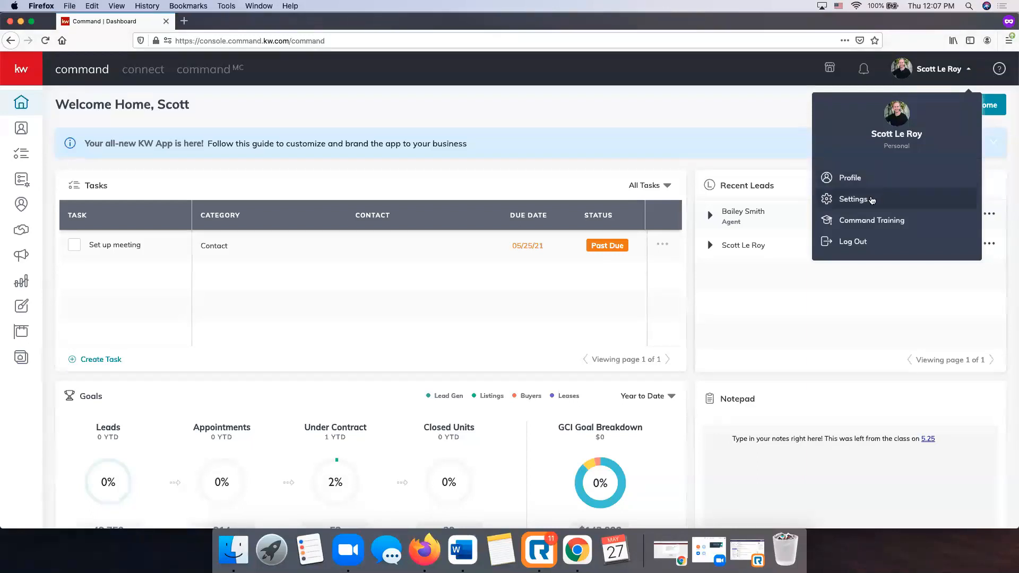
{"action": "left_click", "coordinate": [872, 200]}
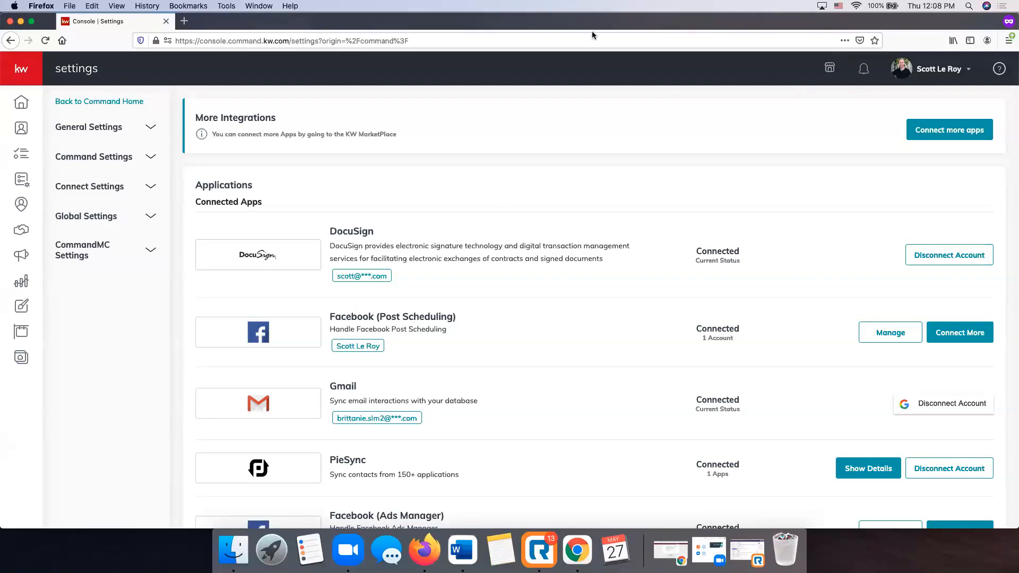
{"action": "scroll", "coordinate": [515, 181], "scroll_direction": "down", "scroll_amount": 1}
{"action": "scroll", "coordinate": [513, 184], "scroll_direction": "down", "scroll_amount": 4}
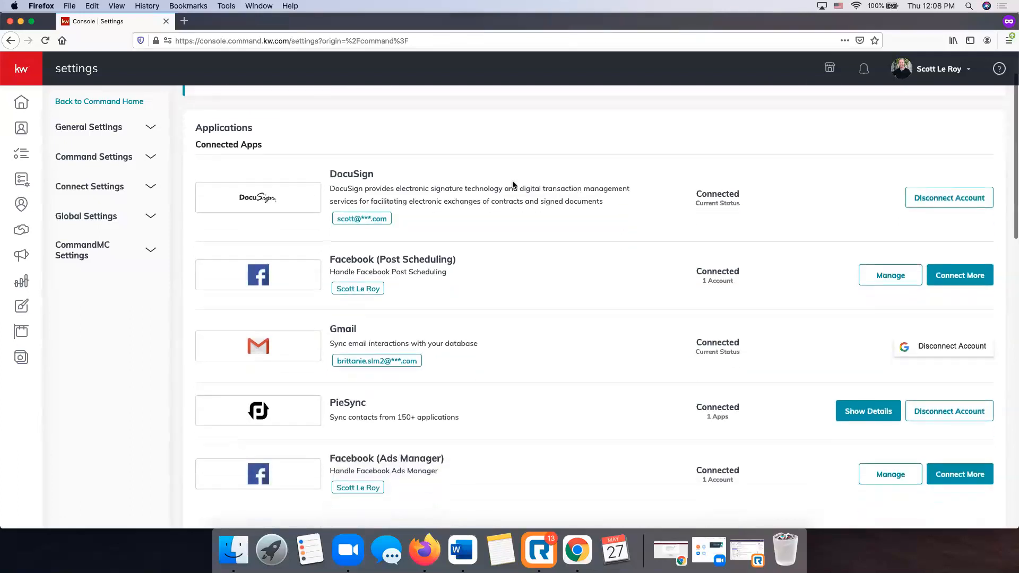
{"action": "scroll", "coordinate": [513, 184], "scroll_direction": "down", "scroll_amount": 1}
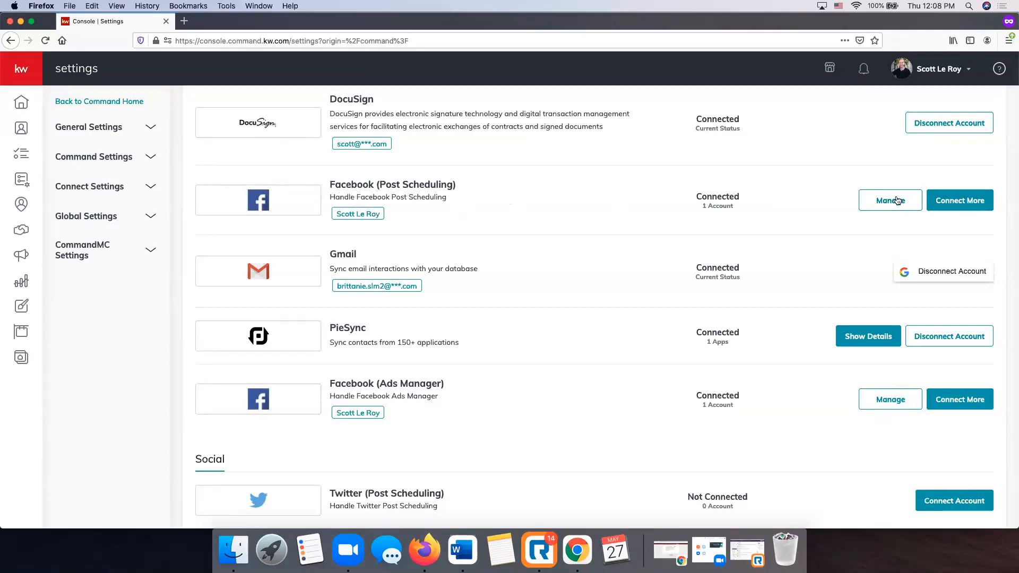
{"action": "scroll", "coordinate": [658, 222], "scroll_direction": "down", "scroll_amount": 1}
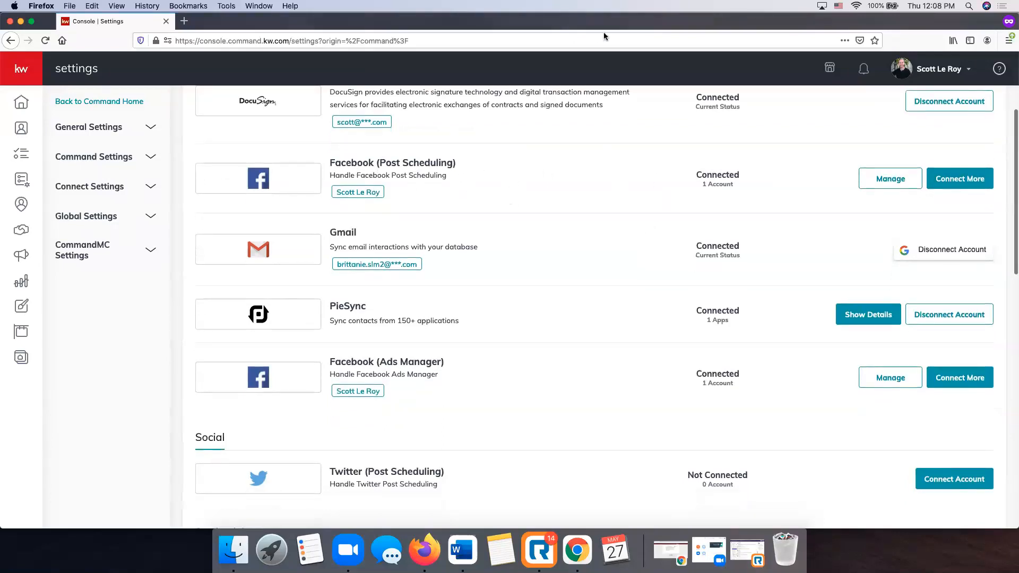
{"action": "left_click", "coordinate": [949, 480]}
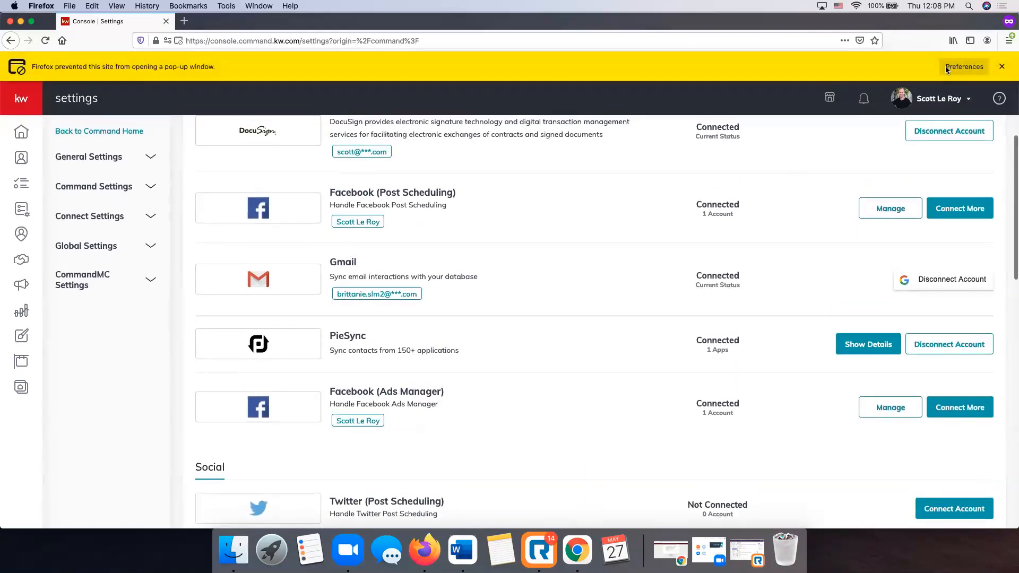
{"action": "left_click", "coordinate": [964, 66]}
{"action": "left_click", "coordinate": [788, 121]}
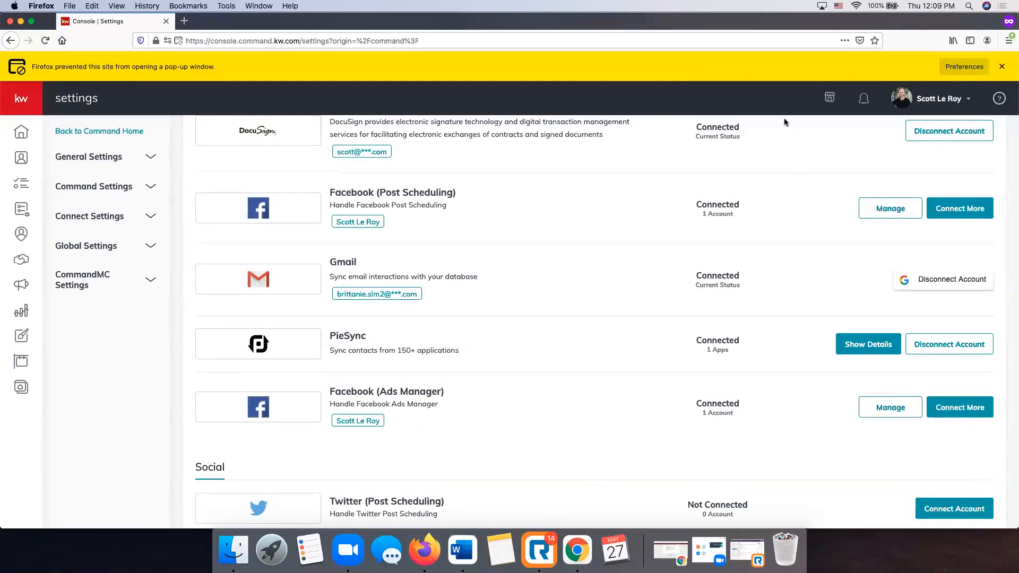
{"action": "left_click", "coordinate": [964, 67]}
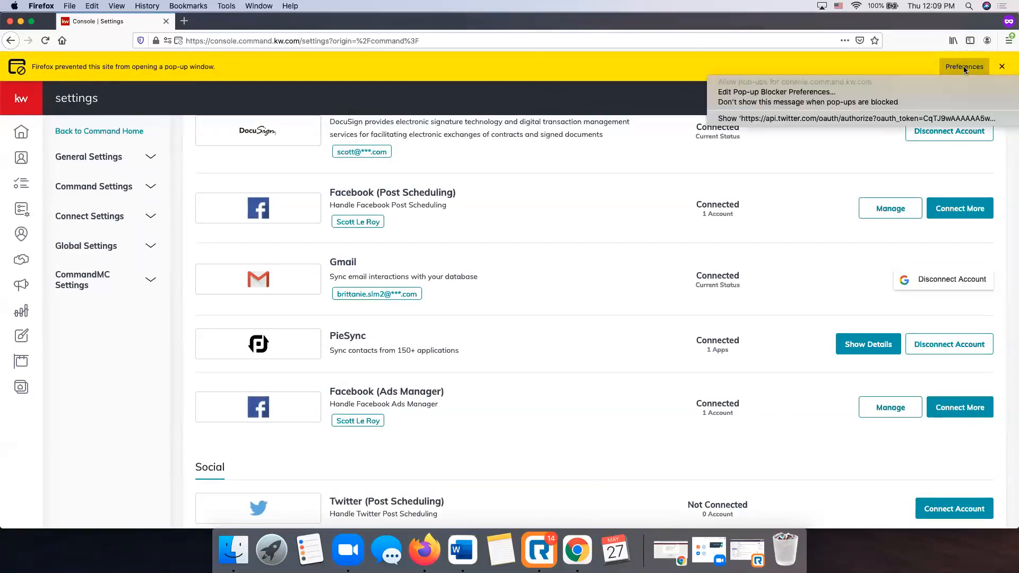
{"action": "left_click", "coordinate": [853, 118]}
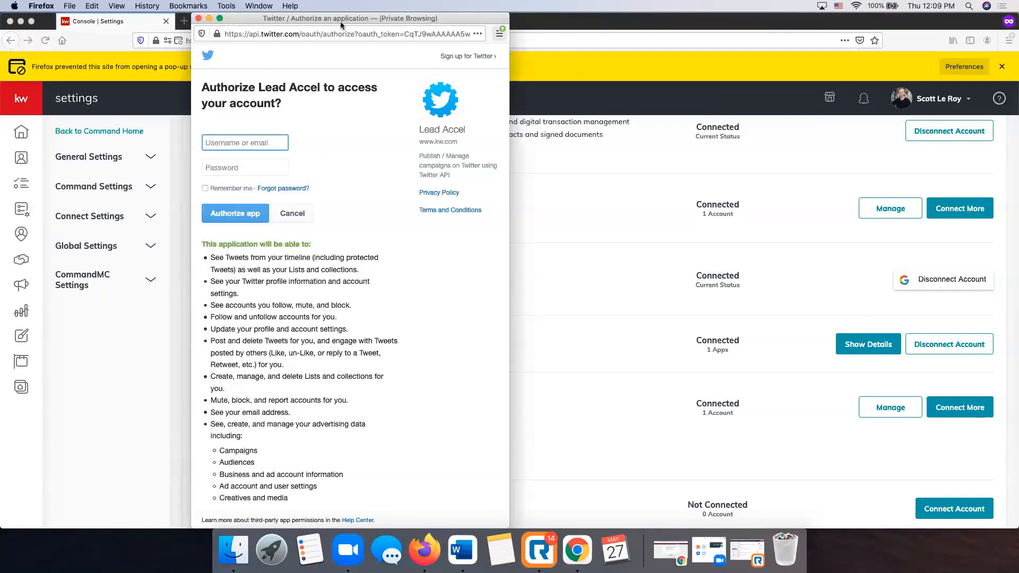
{"action": "left_click", "coordinate": [198, 18]}
{"action": "scroll", "coordinate": [511, 240], "scroll_direction": "up", "scroll_amount": 1}
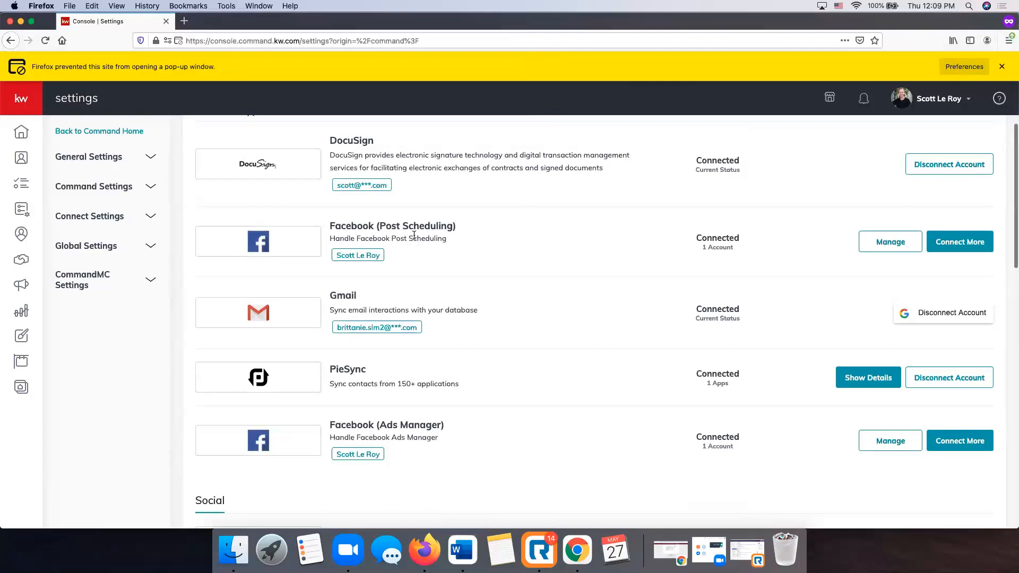
Close Firefox's blocked pop-up bar and scroll down to the Email Services integrations.
{"action": "left_click", "coordinate": [1001, 66]}
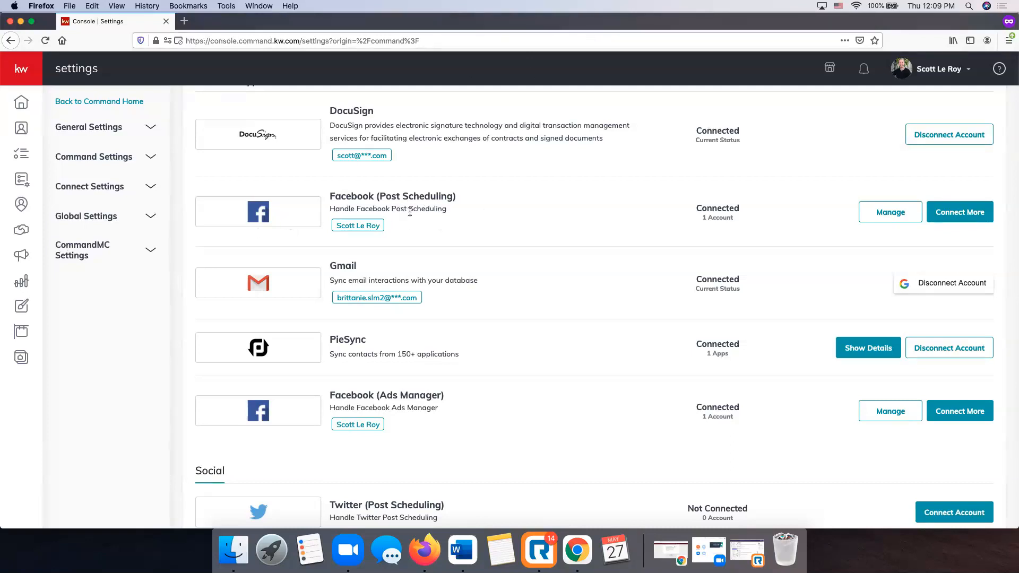
{"action": "scroll", "coordinate": [409, 212], "scroll_direction": "down", "scroll_amount": 5}
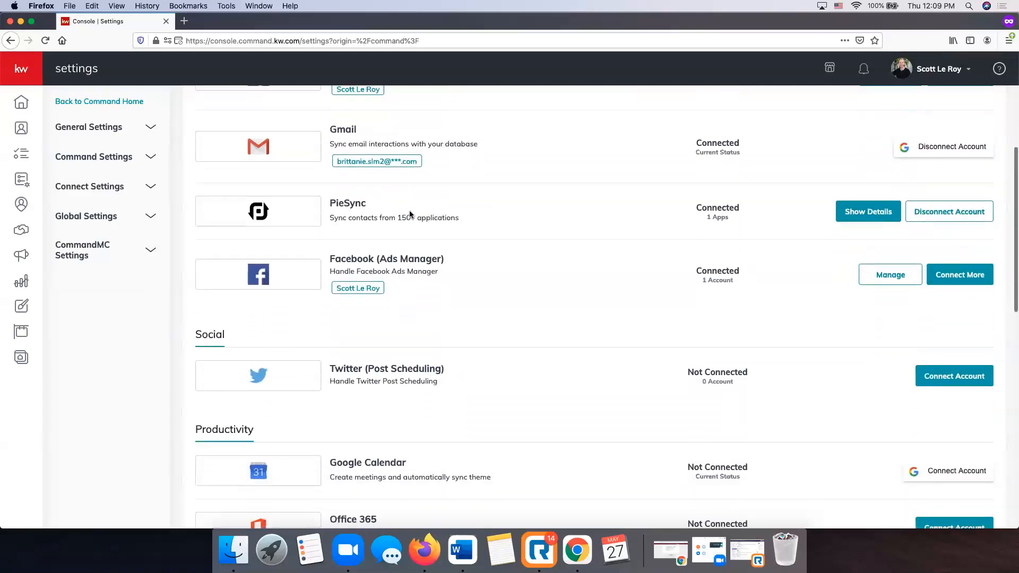
{"action": "scroll", "coordinate": [409, 214], "scroll_direction": "down", "scroll_amount": 1}
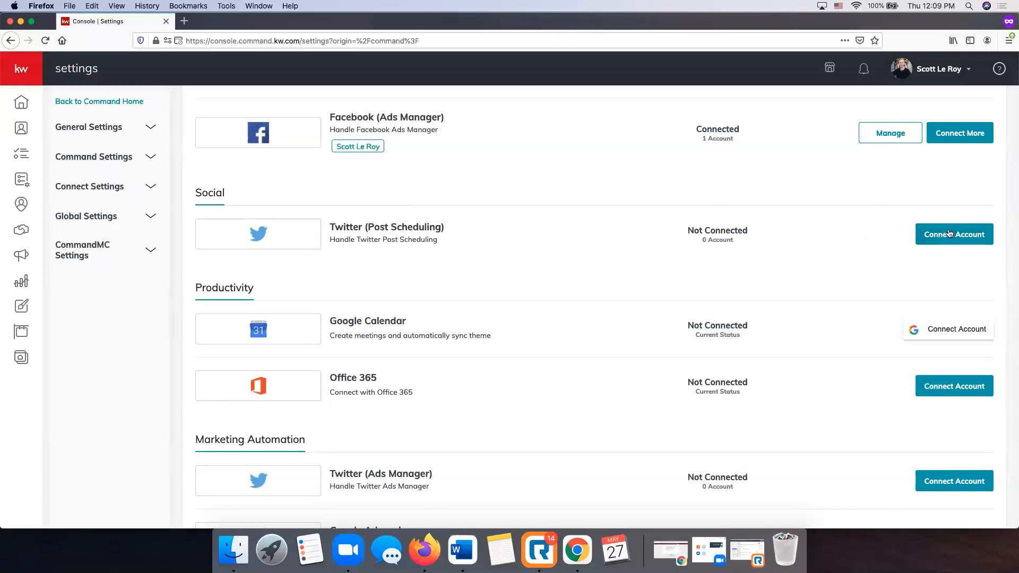
{"action": "scroll", "coordinate": [435, 317], "scroll_direction": "down", "scroll_amount": 4}
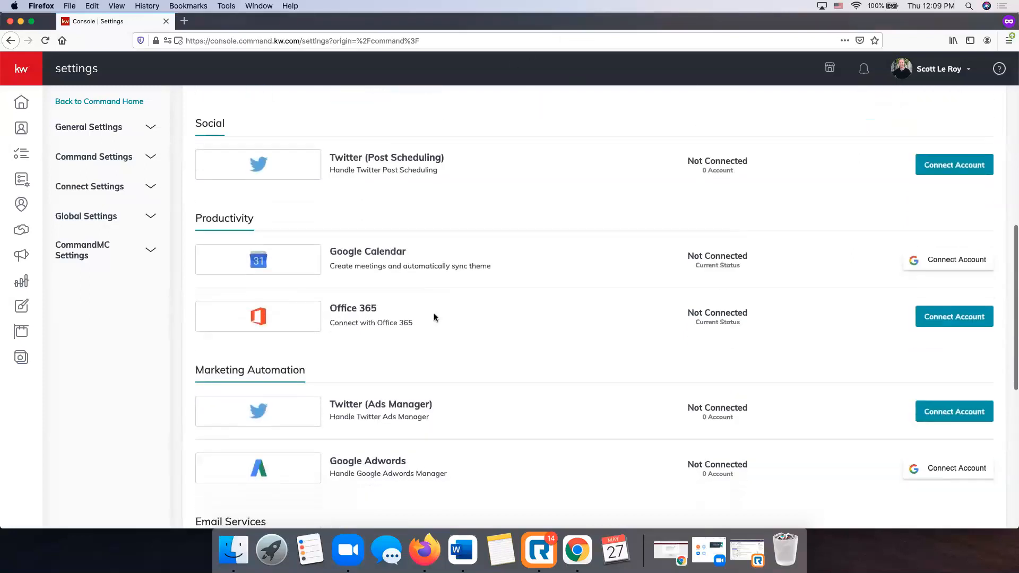
{"action": "scroll", "coordinate": [434, 317], "scroll_direction": "down", "scroll_amount": 1}
{"action": "scroll", "coordinate": [432, 315], "scroll_direction": "down", "scroll_amount": 1}
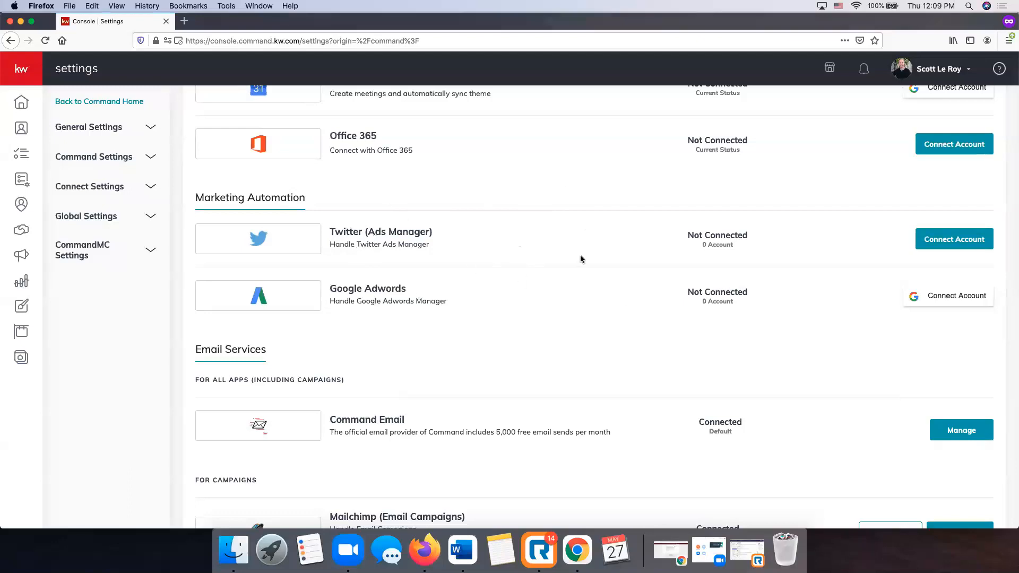
{"action": "scroll", "coordinate": [580, 259], "scroll_direction": "down", "scroll_amount": 2}
{"action": "scroll", "coordinate": [581, 258], "scroll_direction": "down", "scroll_amount": 3}
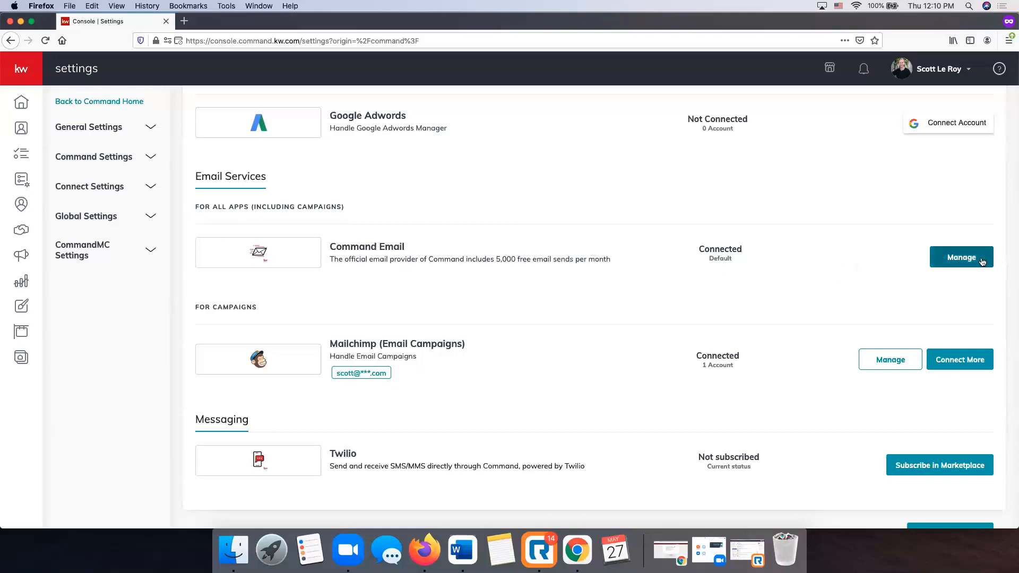
Open Command Email management and view the reply-to address options without changing them.
{"action": "left_click", "coordinate": [961, 258]}
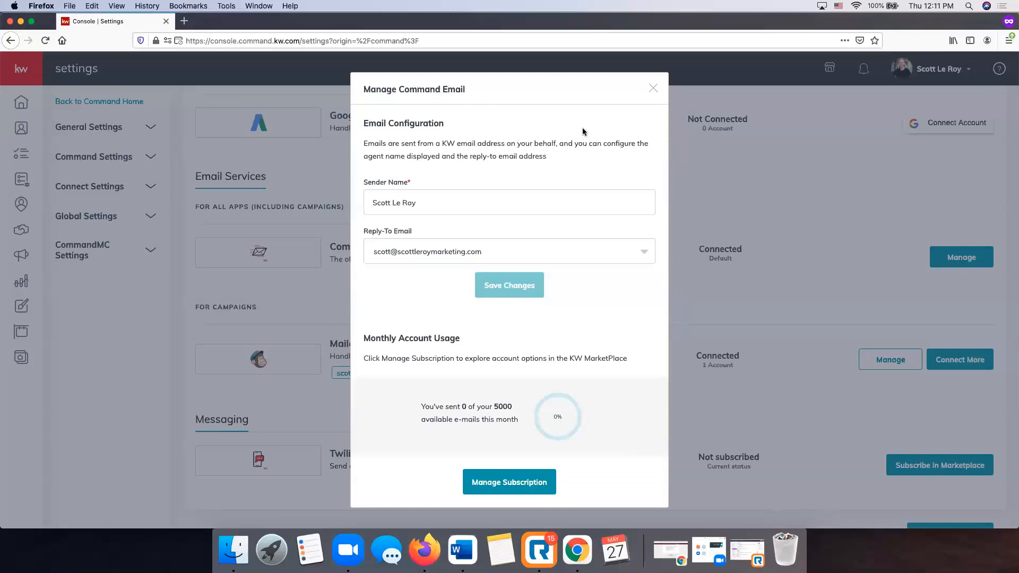
{"action": "left_click", "coordinate": [451, 200]}
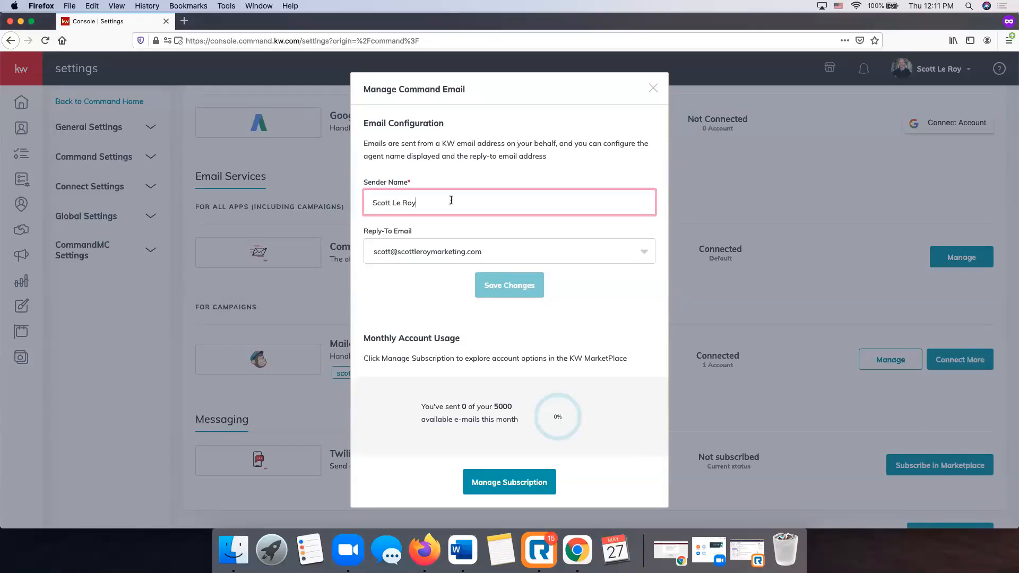
{"action": "left_click", "coordinate": [522, 251]}
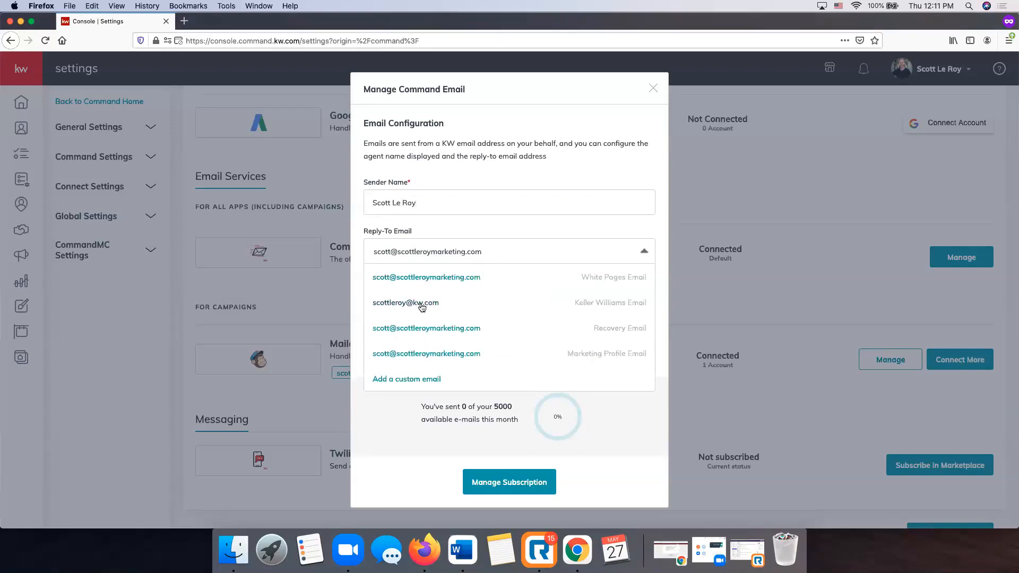
{"action": "scroll", "coordinate": [412, 377], "scroll_direction": "up", "scroll_amount": 1}
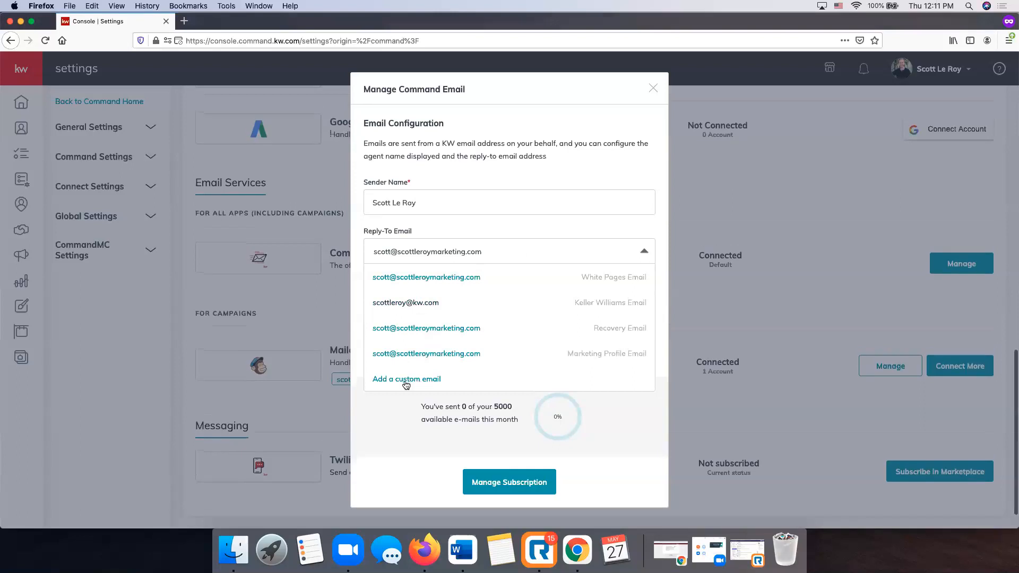
{"action": "left_click", "coordinate": [640, 178]}
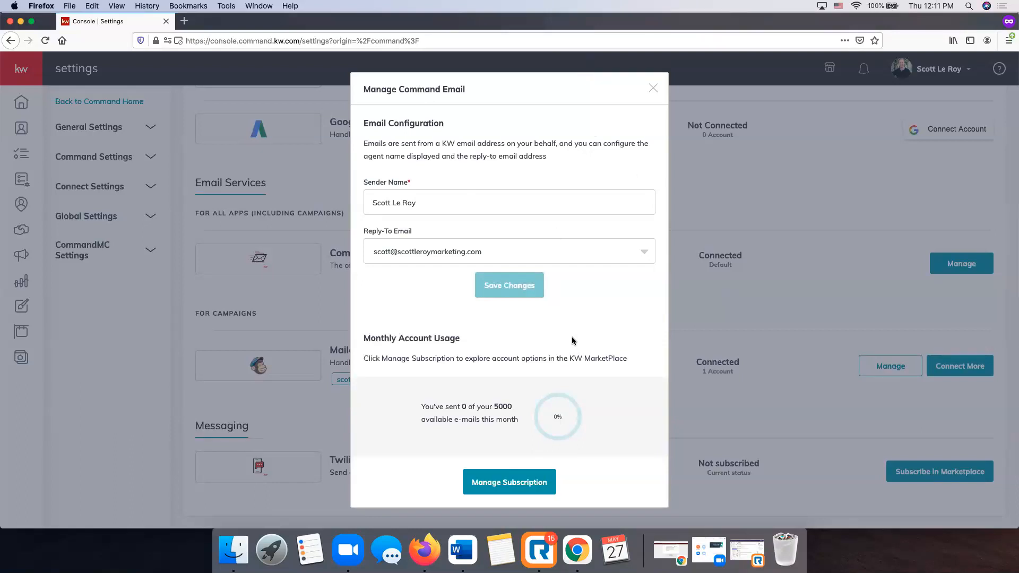
Reselect the current reply-to address and close the Command Email dialog.
{"action": "scroll", "coordinate": [403, 366], "scroll_direction": "up", "scroll_amount": 1}
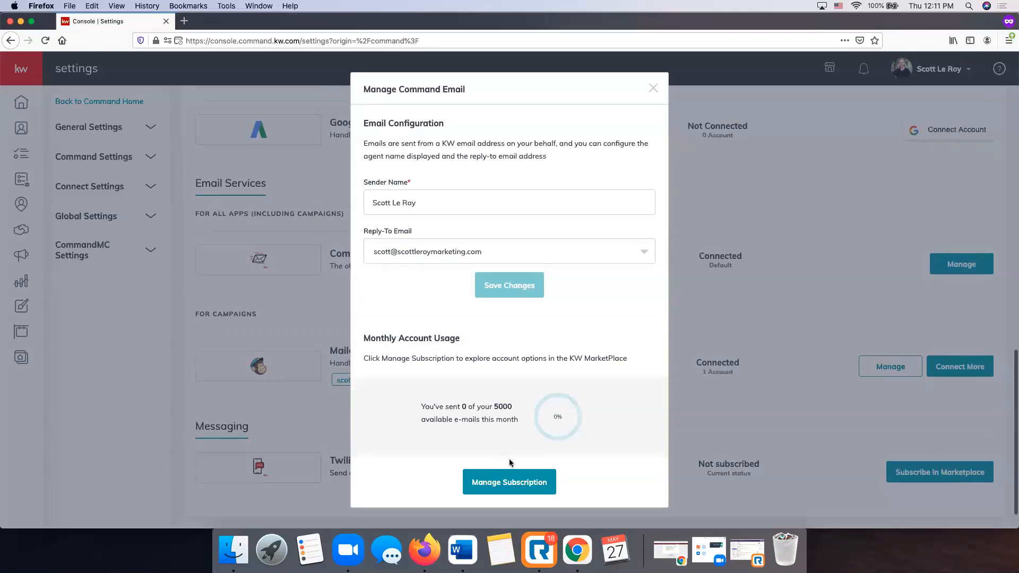
{"action": "scroll", "coordinate": [557, 488], "scroll_direction": "up", "scroll_amount": 1}
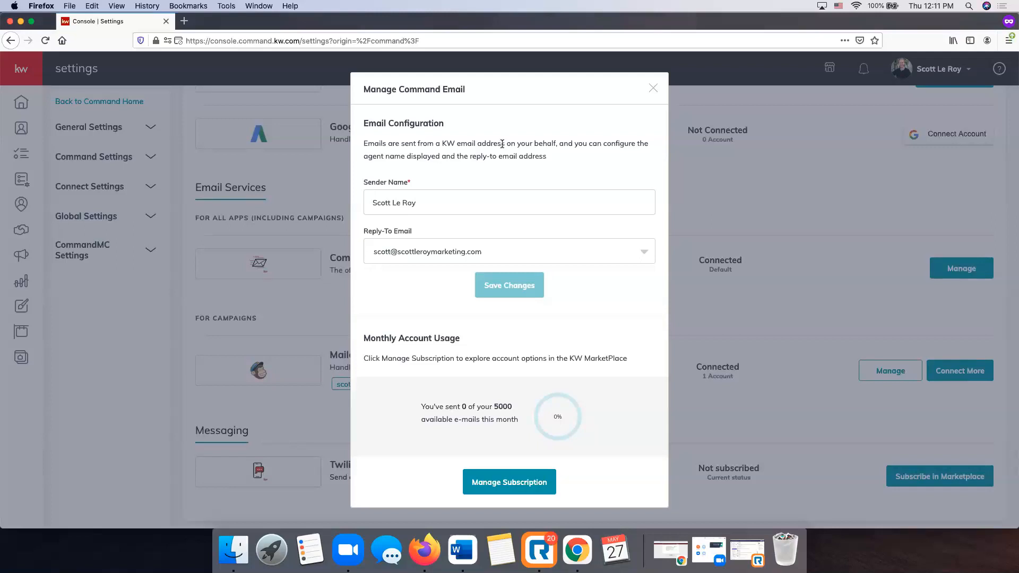
{"action": "scroll", "coordinate": [478, 142], "scroll_direction": "up", "scroll_amount": 1}
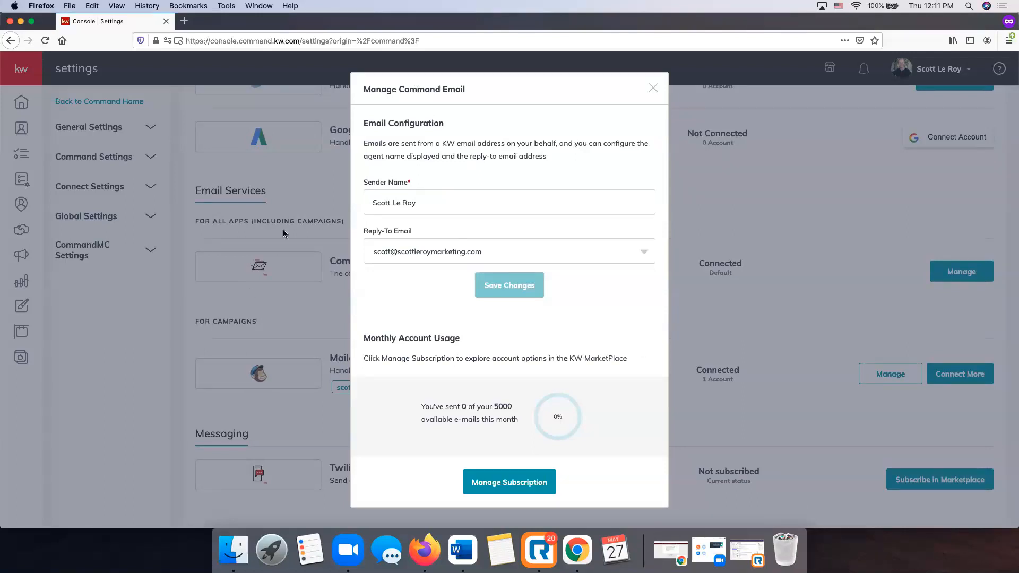
{"action": "left_click", "coordinate": [419, 255]}
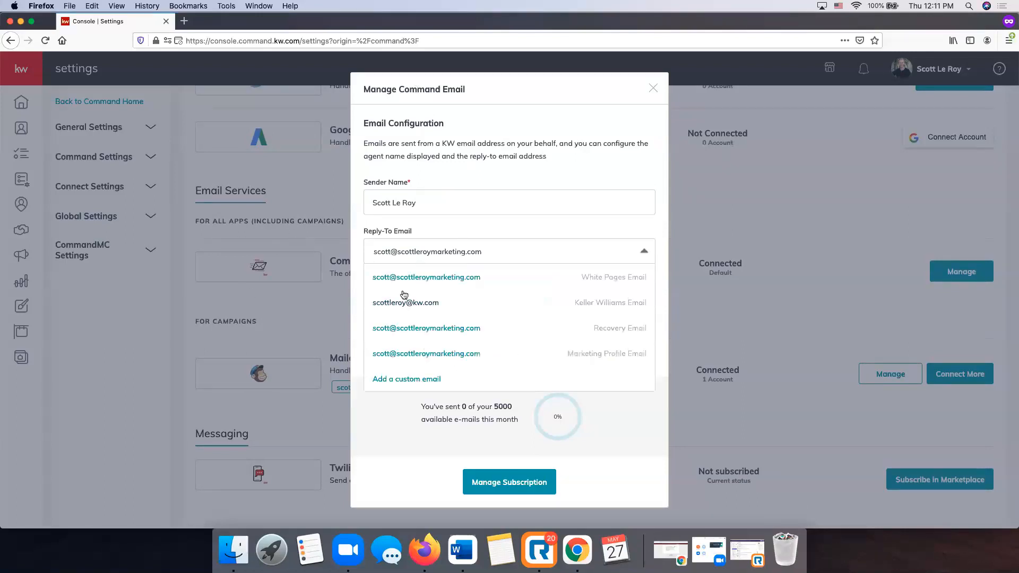
{"action": "left_click", "coordinate": [493, 170]}
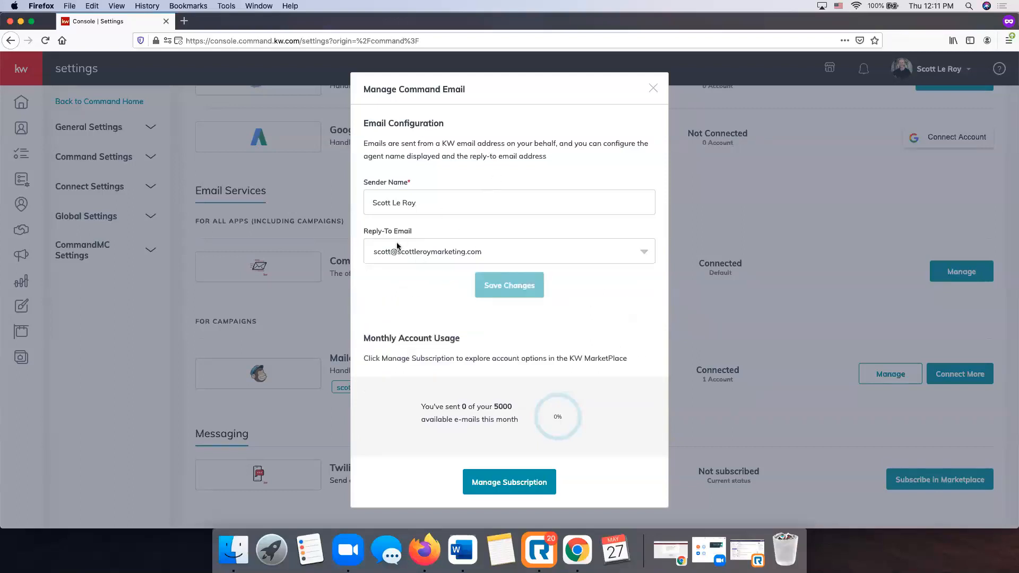
{"action": "scroll", "coordinate": [654, 93], "scroll_direction": "up", "scroll_amount": 1}
{"action": "left_click", "coordinate": [653, 88]}
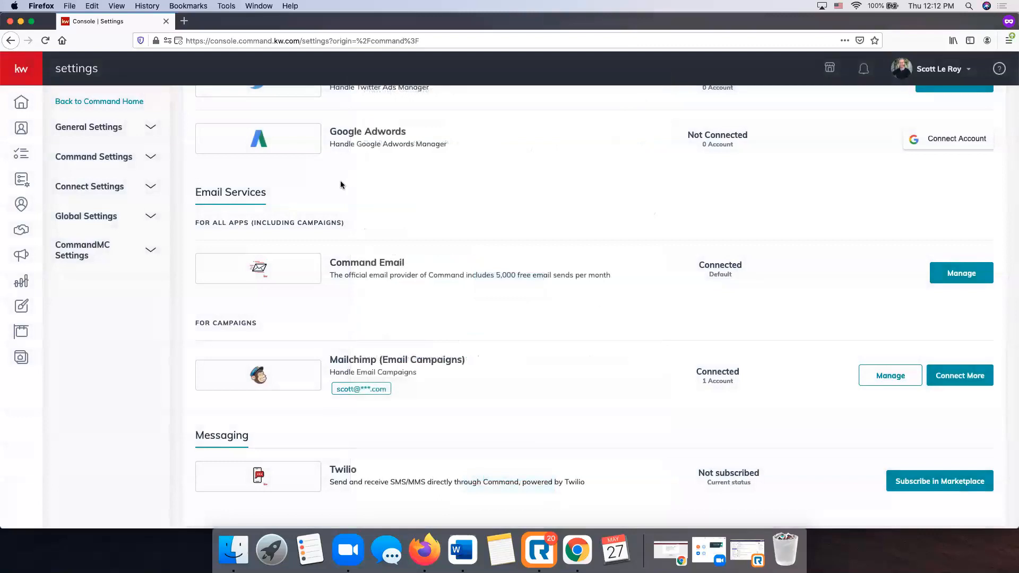
Open the Marketing Profile page under Connect Settings.
{"action": "scroll", "coordinate": [341, 184], "scroll_direction": "down", "scroll_amount": 2}
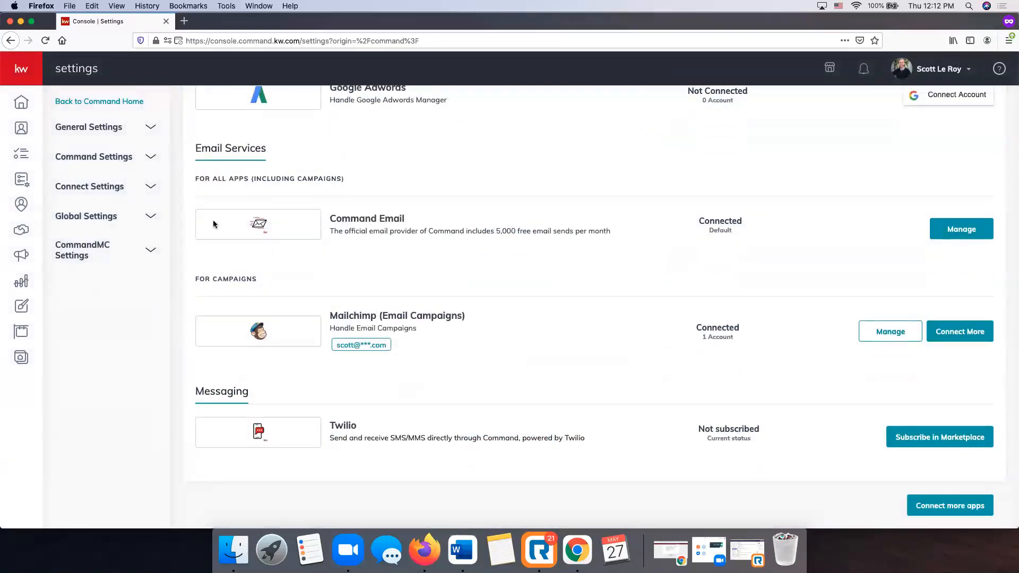
{"action": "left_click", "coordinate": [118, 188]}
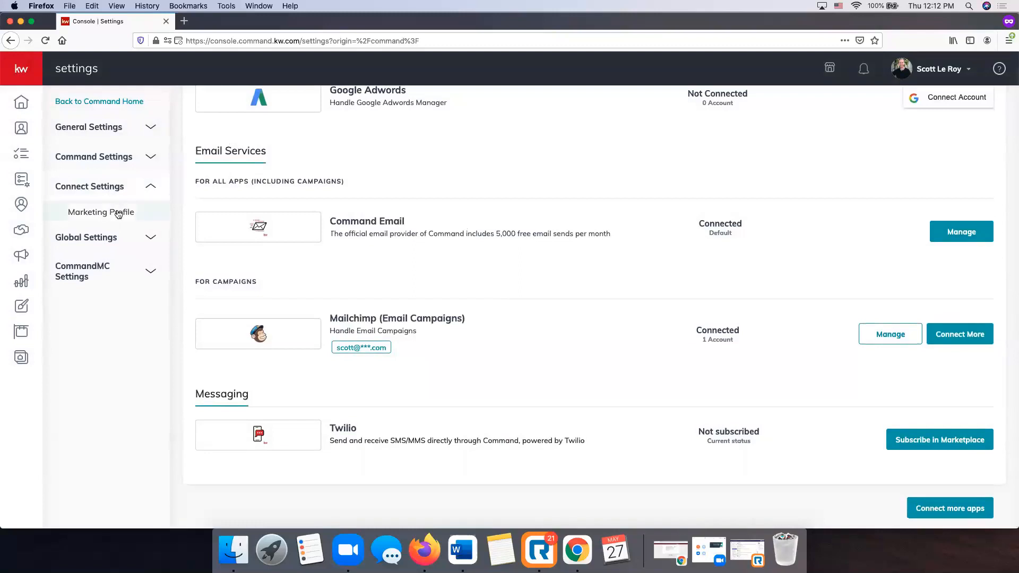
{"action": "left_click", "coordinate": [118, 213]}
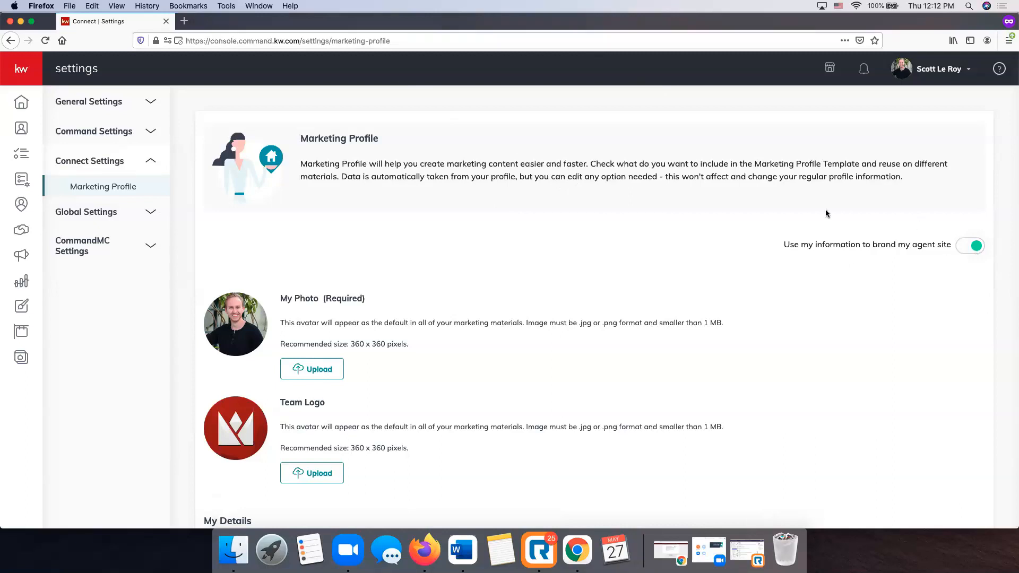
Review the marketing profile details, save it, and dismiss the success message.
{"action": "scroll", "coordinate": [439, 254], "scroll_direction": "down", "scroll_amount": 2}
{"action": "scroll", "coordinate": [439, 257], "scroll_direction": "down", "scroll_amount": 5}
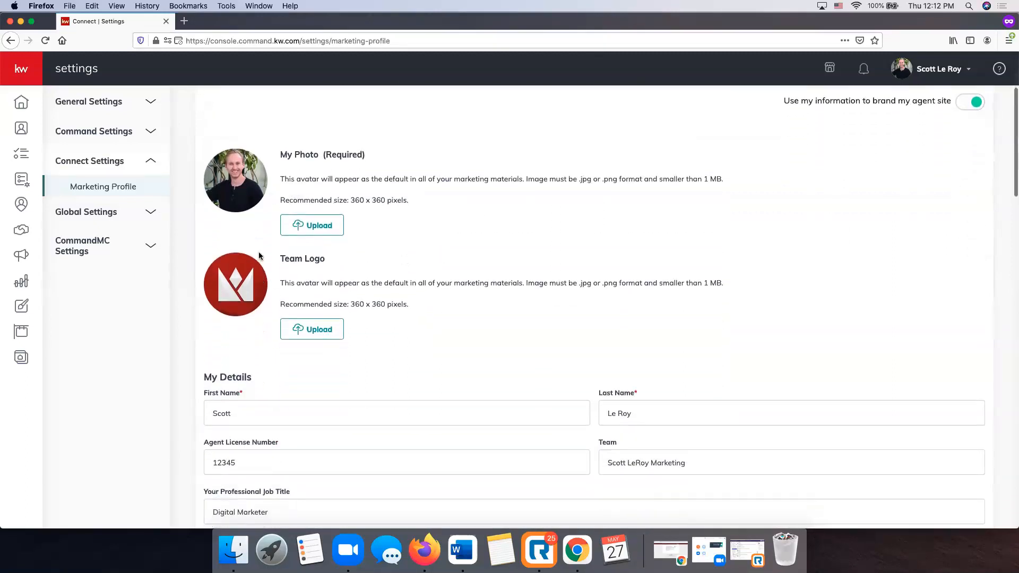
{"action": "scroll", "coordinate": [796, 523], "scroll_direction": "up", "scroll_amount": 1}
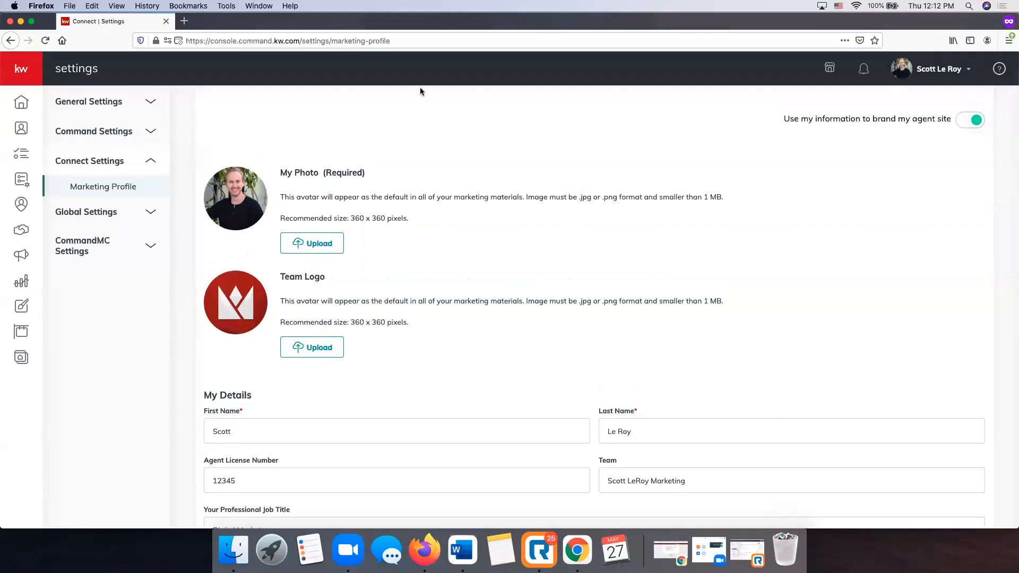
{"action": "scroll", "coordinate": [434, 285], "scroll_direction": "down", "scroll_amount": 5}
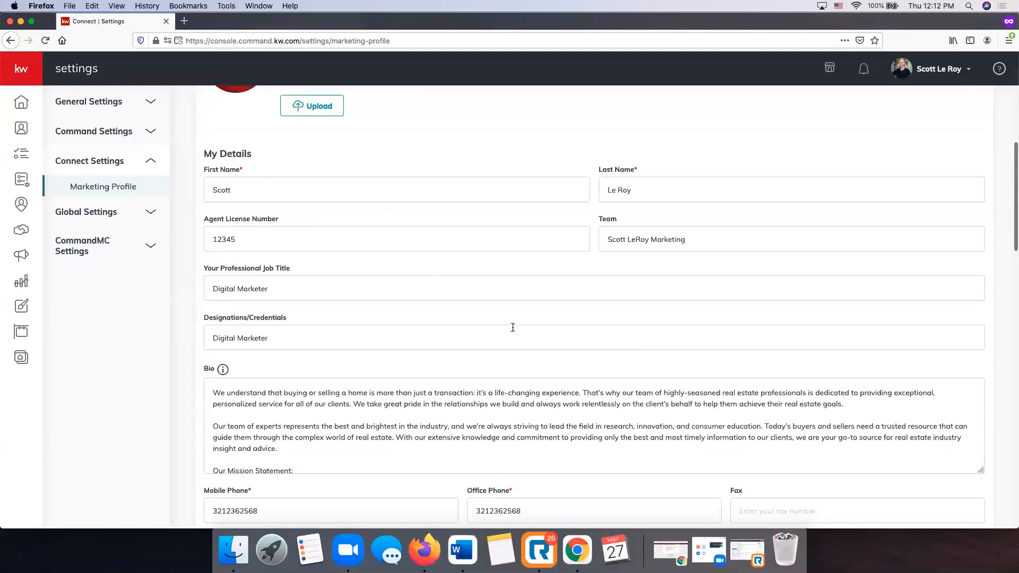
{"action": "scroll", "coordinate": [511, 327], "scroll_direction": "down", "scroll_amount": 1}
{"action": "scroll", "coordinate": [512, 327], "scroll_direction": "down", "scroll_amount": 5}
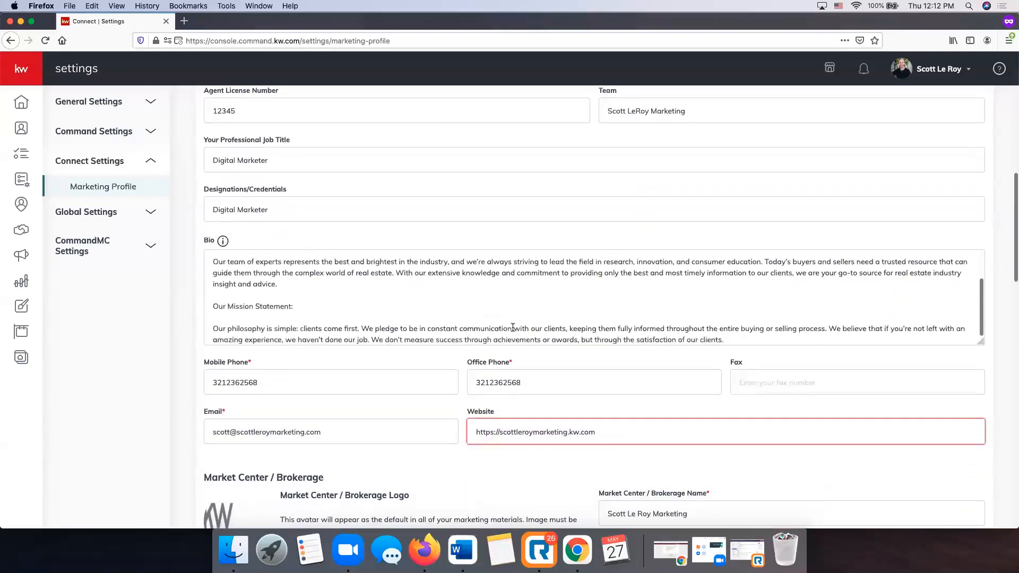
{"action": "scroll", "coordinate": [437, 374], "scroll_direction": "down", "scroll_amount": 5}
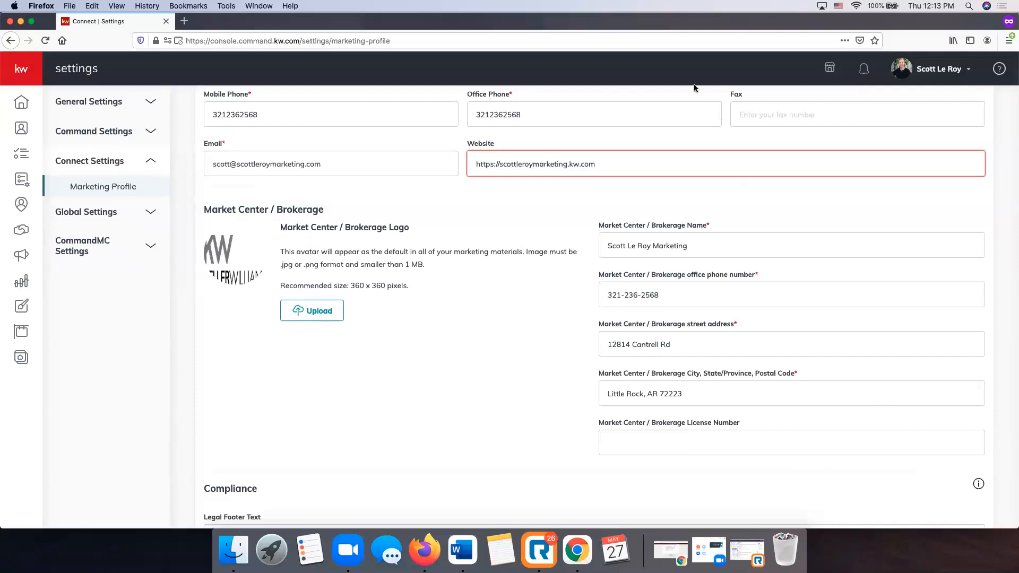
{"action": "scroll", "coordinate": [447, 262], "scroll_direction": "down", "scroll_amount": 5}
{"action": "scroll", "coordinate": [447, 264], "scroll_direction": "down", "scroll_amount": 4}
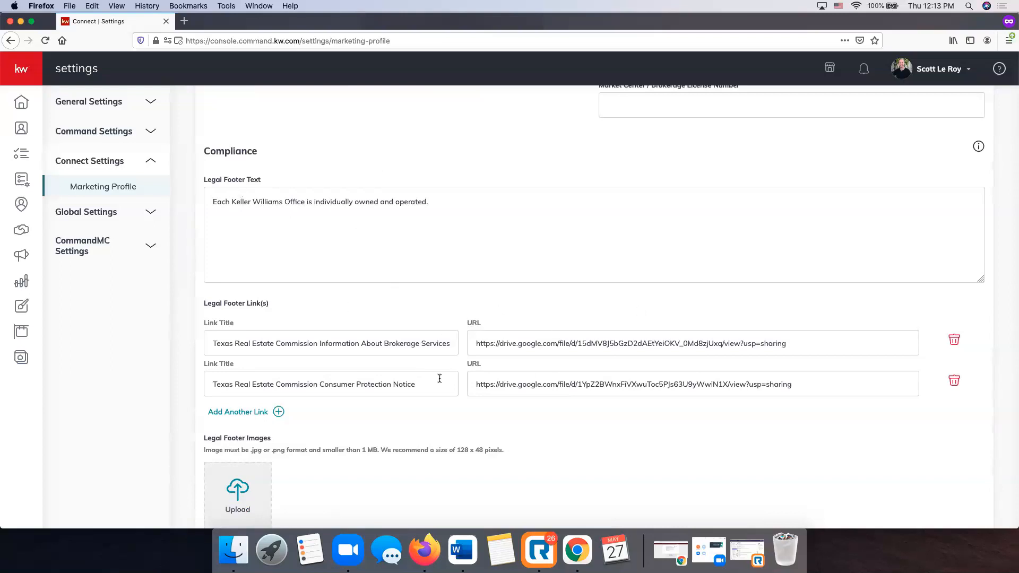
{"action": "scroll", "coordinate": [499, 238], "scroll_direction": "down", "scroll_amount": 10}
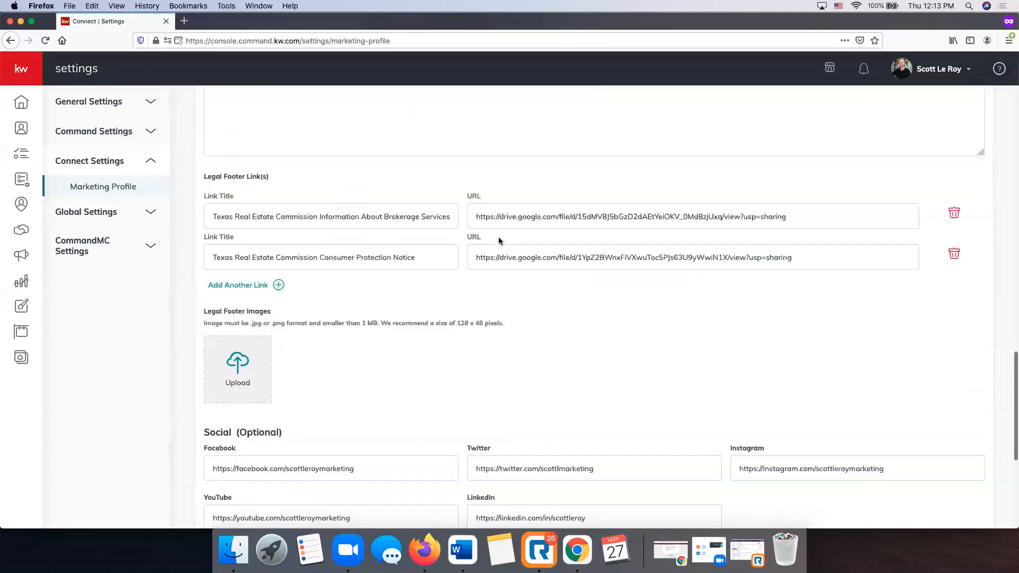
{"action": "scroll", "coordinate": [498, 236], "scroll_direction": "down", "scroll_amount": 2}
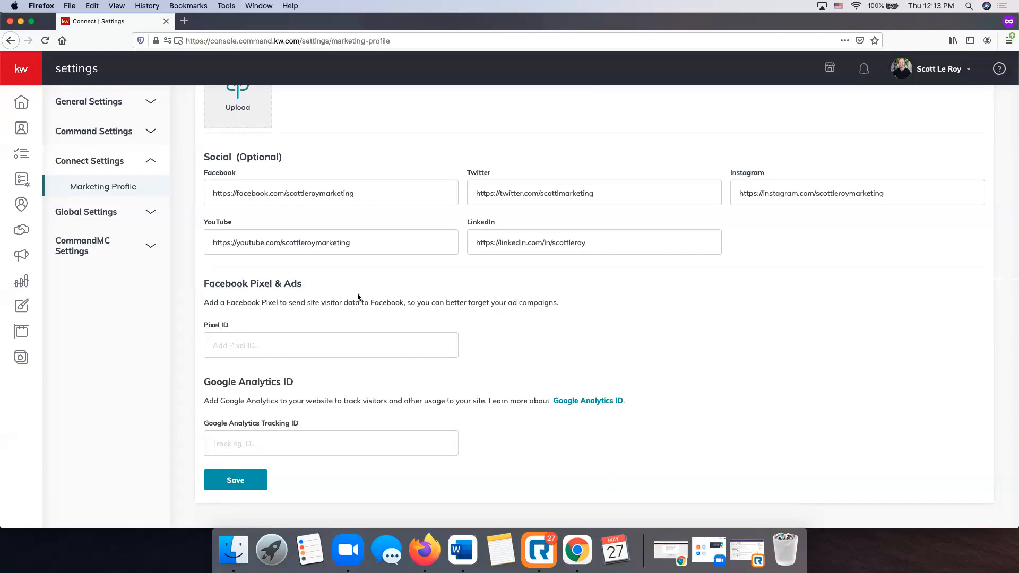
{"action": "left_click", "coordinate": [235, 484]}
{"action": "left_click", "coordinate": [653, 205]}
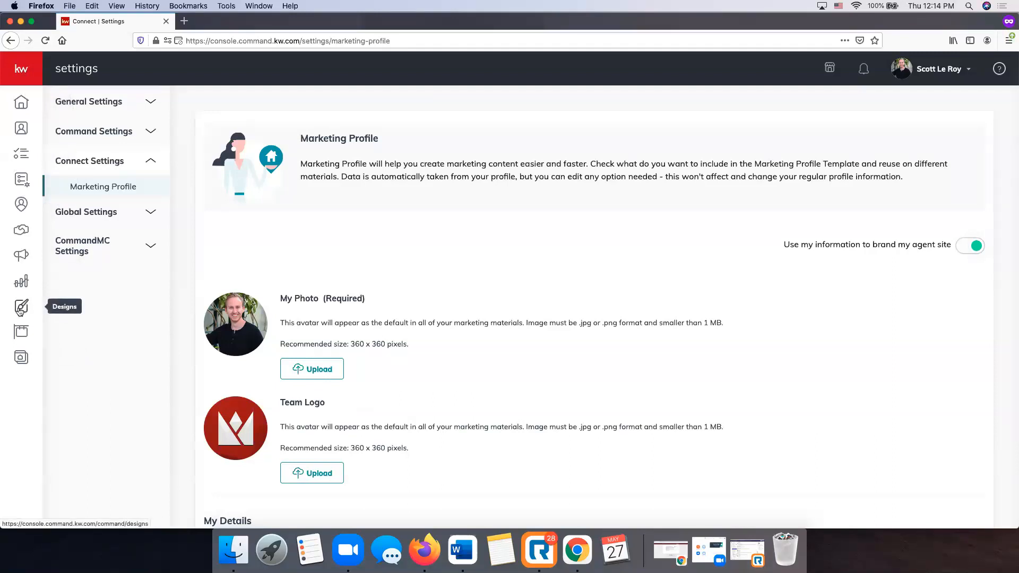
Go to the Designs library and bring up the Create Design dialog.
{"action": "left_click", "coordinate": [20, 308]}
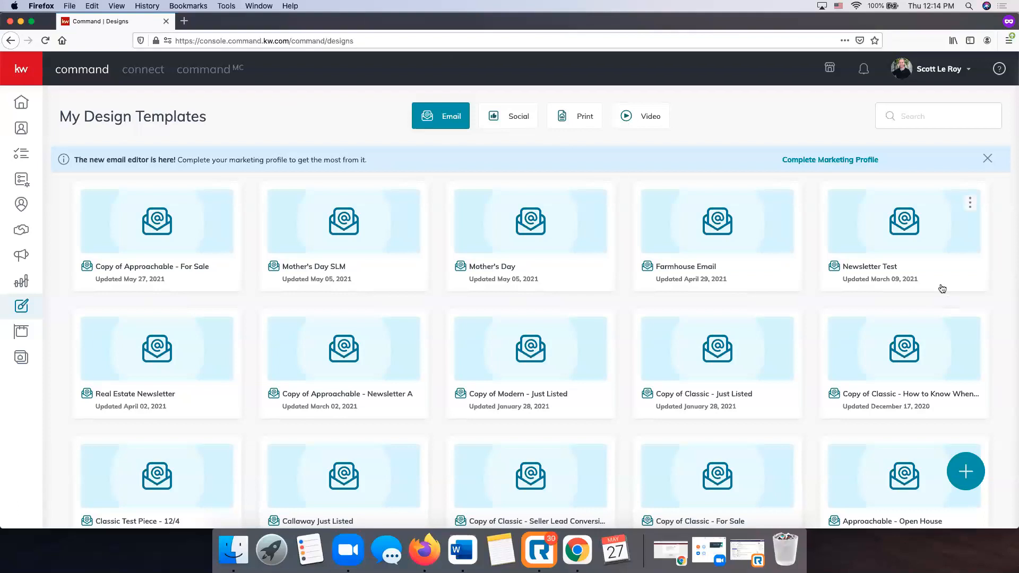
{"action": "left_click", "coordinate": [965, 472]}
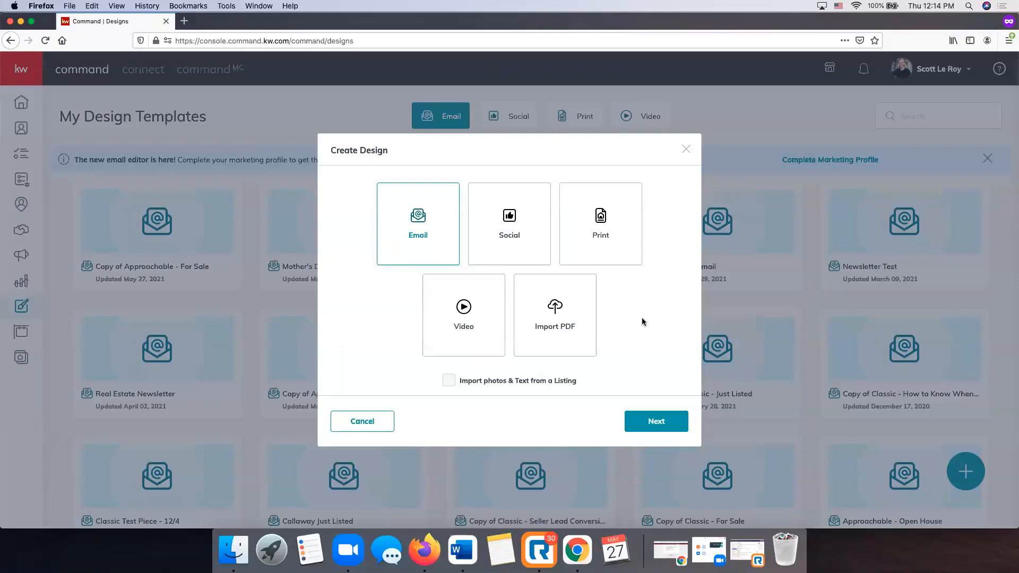
Make the design a Social post importing photos and text from a listing, then continue.
{"action": "left_click", "coordinate": [518, 236]}
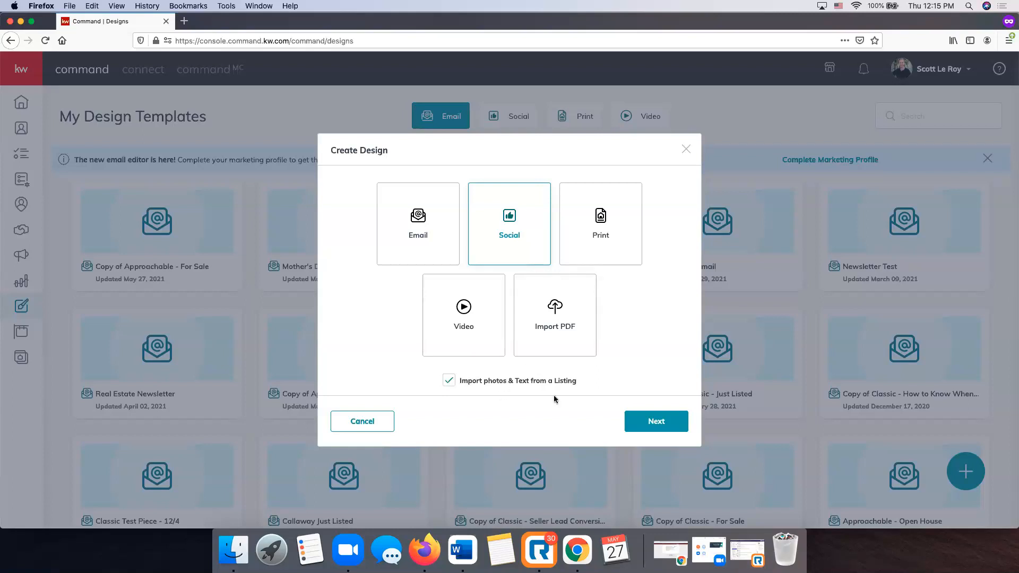
{"action": "left_click", "coordinate": [657, 422]}
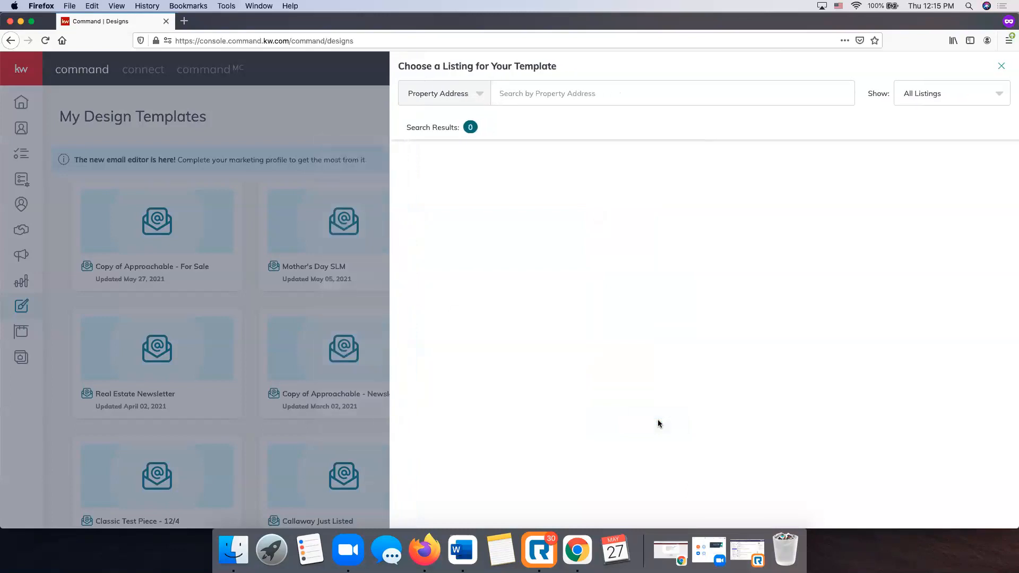
Search listings by the property's street address and select the first match.
{"action": "left_click", "coordinate": [532, 94]}
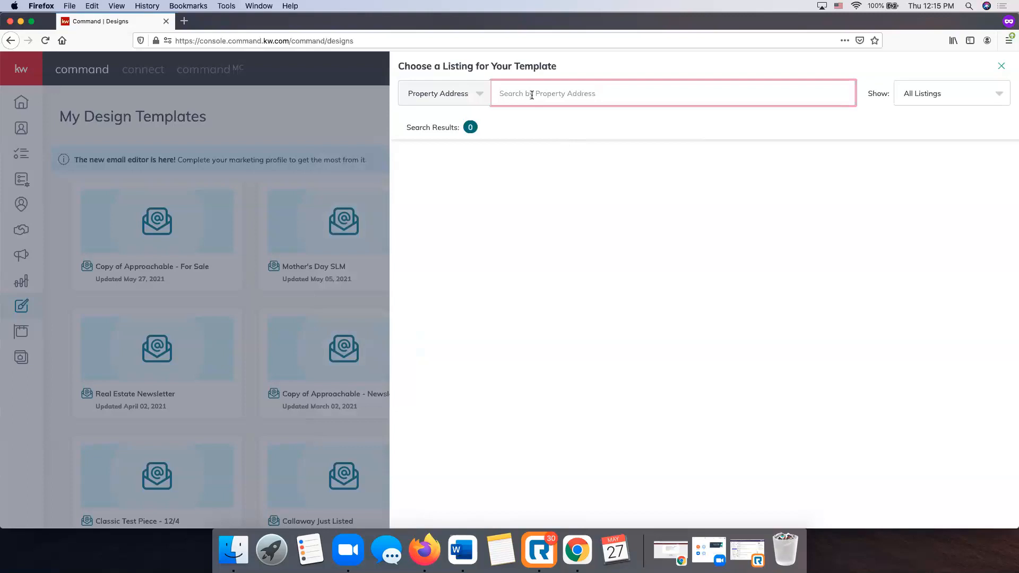
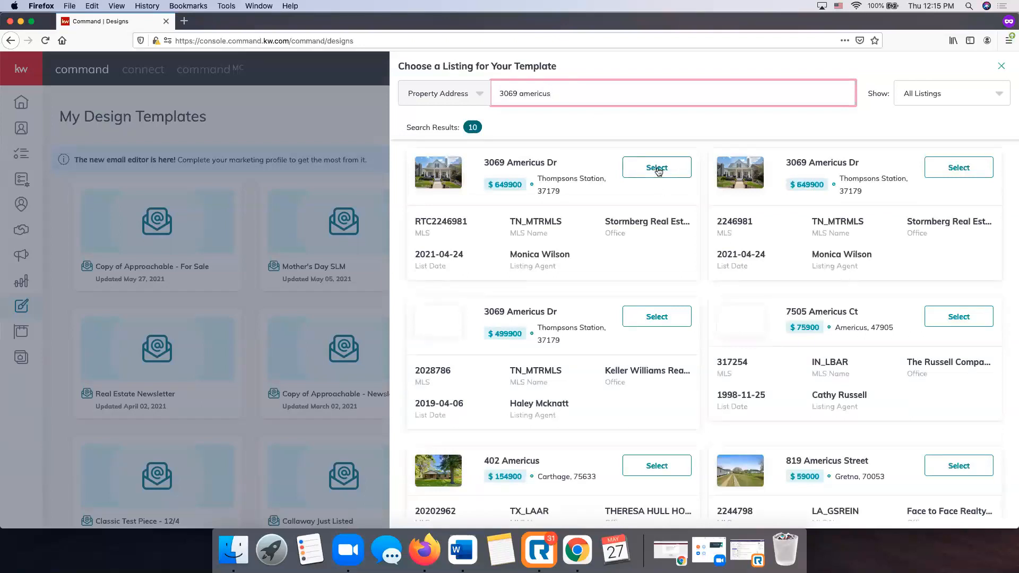
{"action": "left_click", "coordinate": [658, 168]}
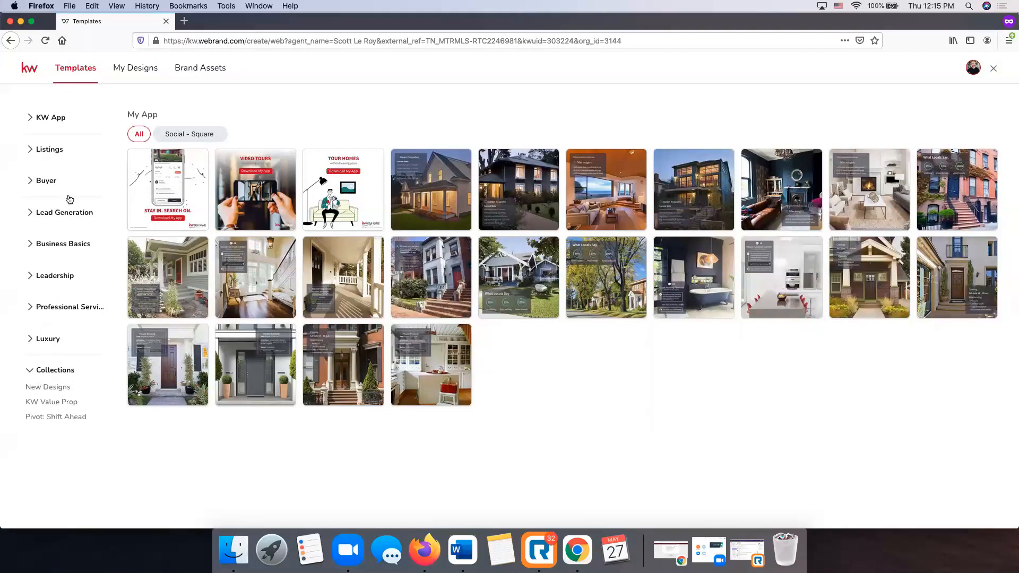
Show Listings › For Sale templates, compare Wide, Square and Stories, then settle on Social - Wide.
{"action": "left_click", "coordinate": [50, 151]}
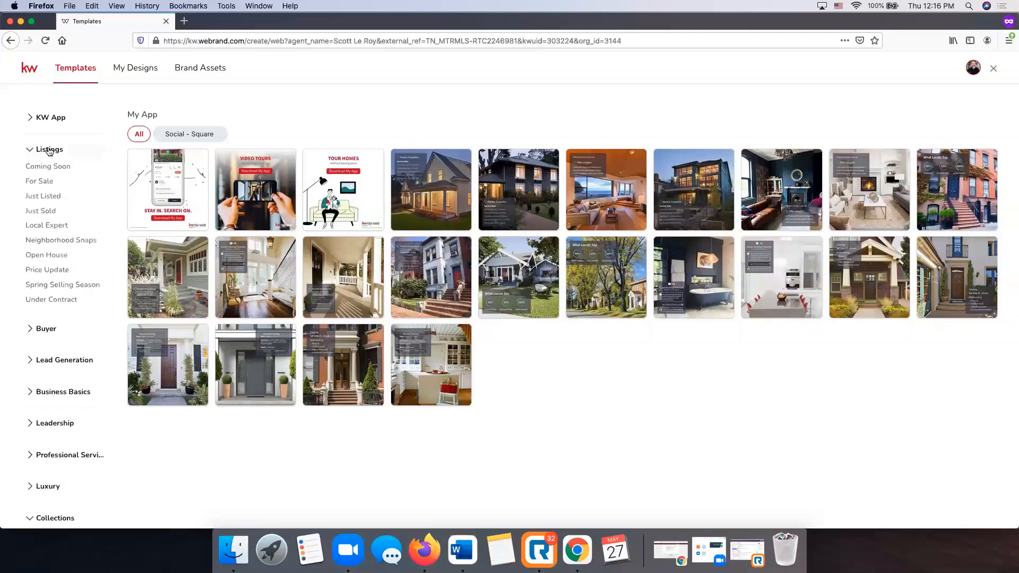
{"action": "left_click", "coordinate": [42, 181]}
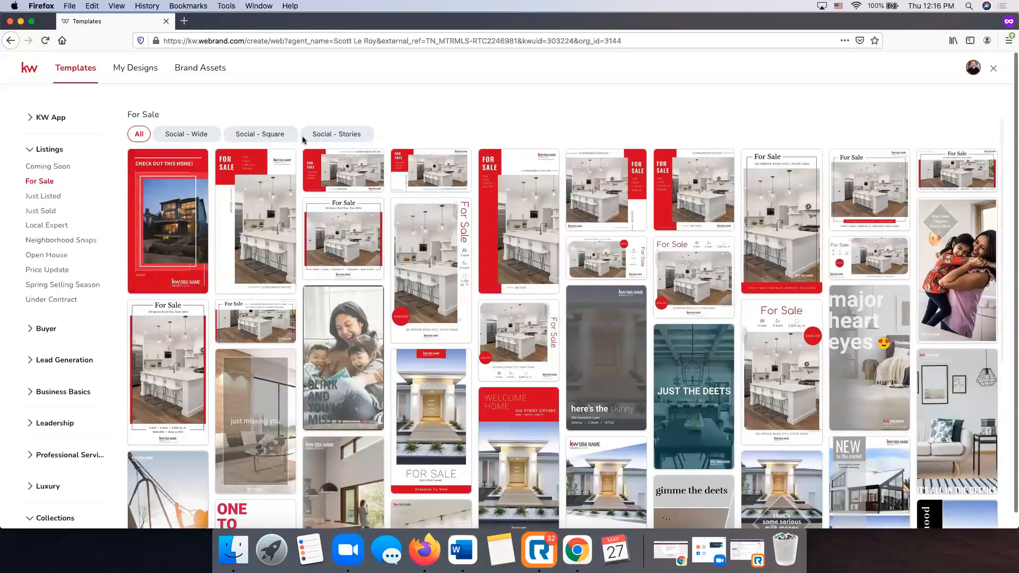
{"action": "left_click", "coordinate": [206, 138]}
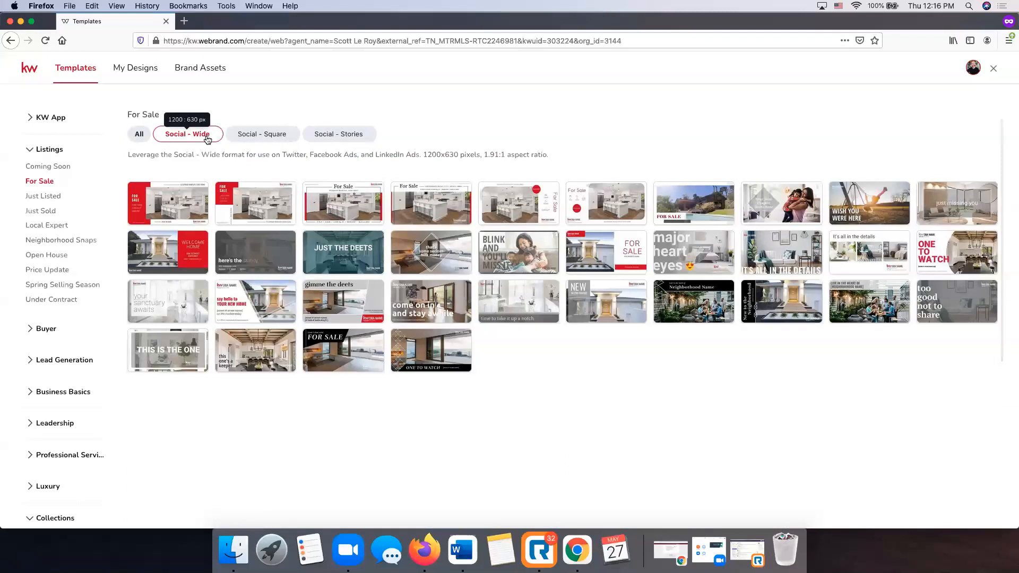
{"action": "left_click", "coordinate": [268, 138]}
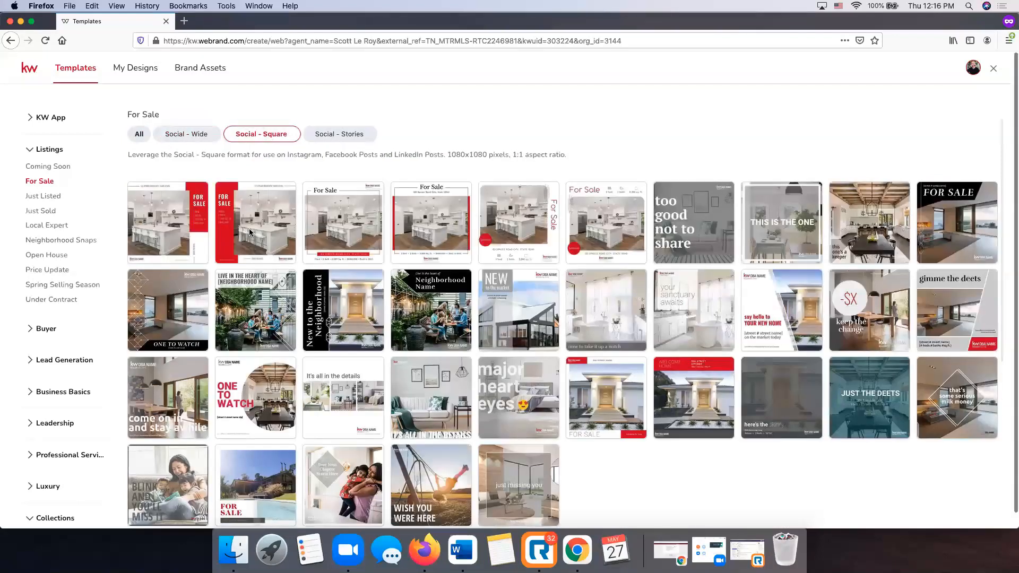
{"action": "left_click", "coordinate": [343, 137]}
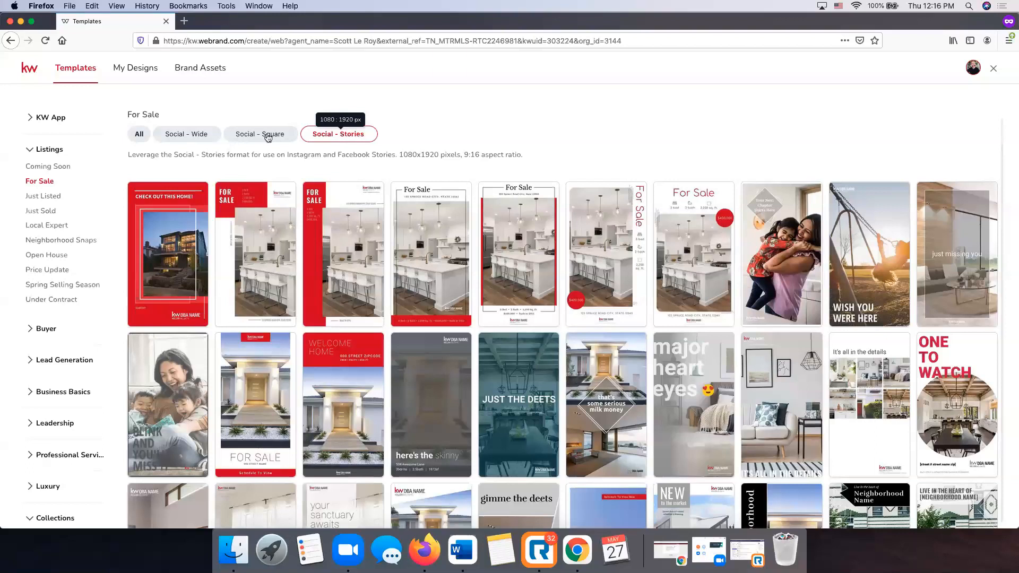
{"action": "left_click", "coordinate": [198, 139]}
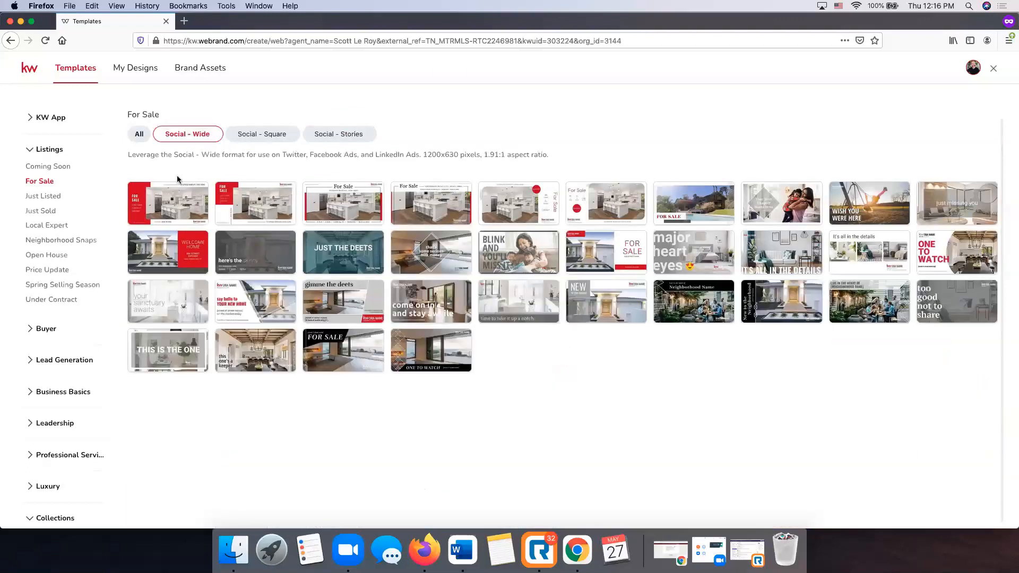
{"action": "mouse_move", "coordinate": [177, 209]}
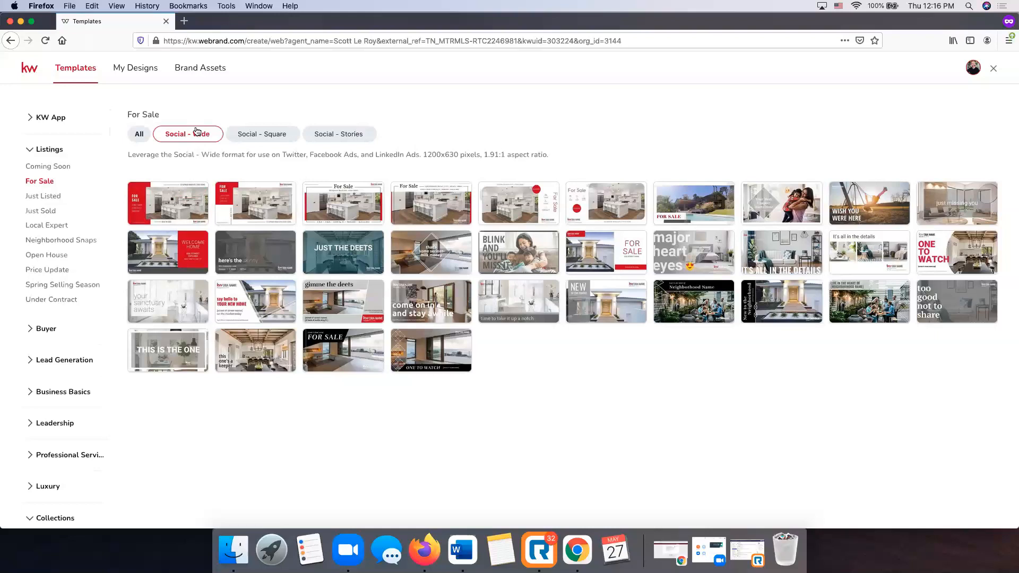
{"action": "mouse_move", "coordinate": [194, 196]}
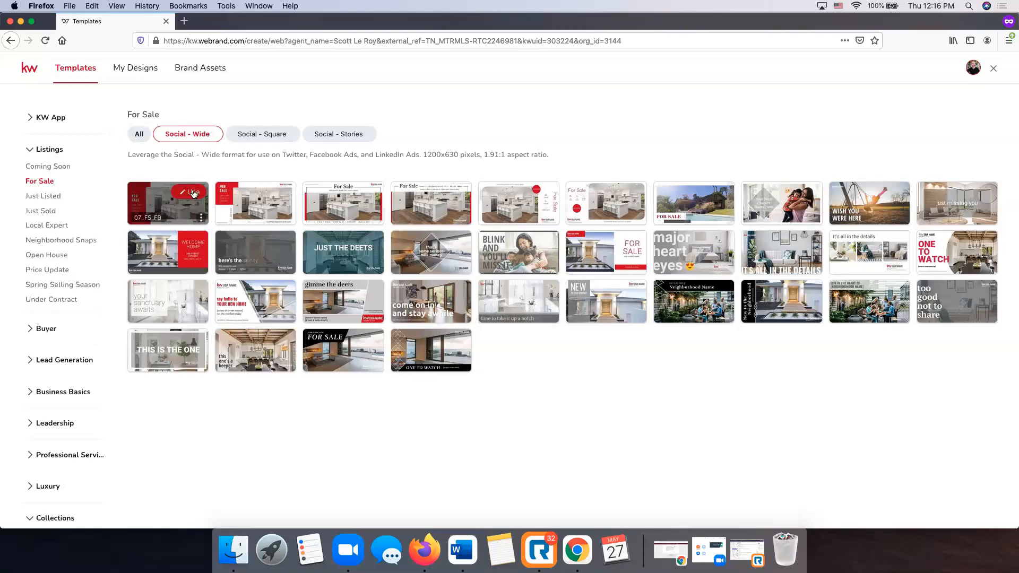
Start from the 07_FS_FB template, select its kitchen photo, and show the listing's photos.
{"action": "left_click", "coordinate": [192, 193]}
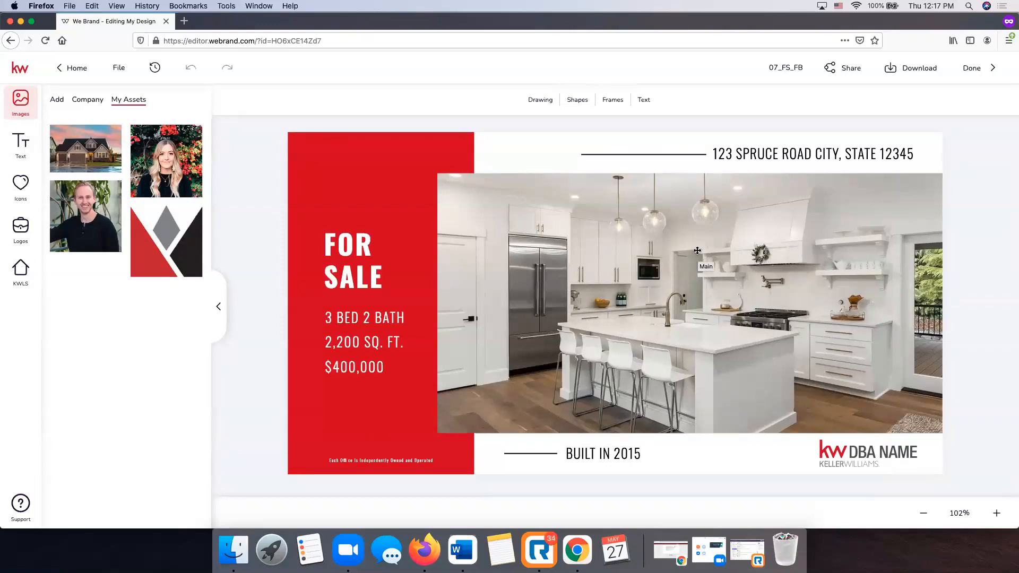
{"action": "left_click", "coordinate": [613, 286]}
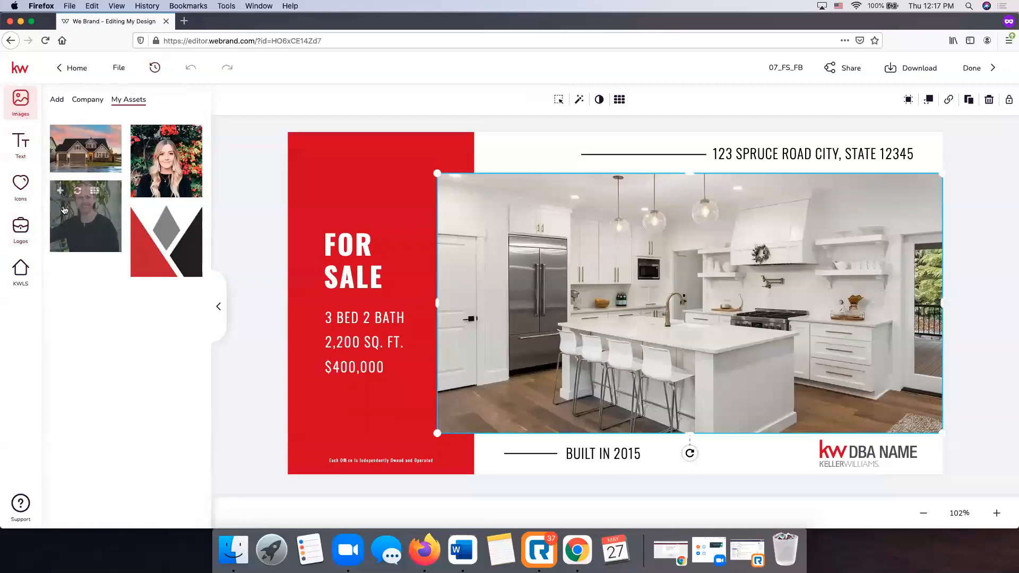
{"action": "left_click", "coordinate": [21, 271]}
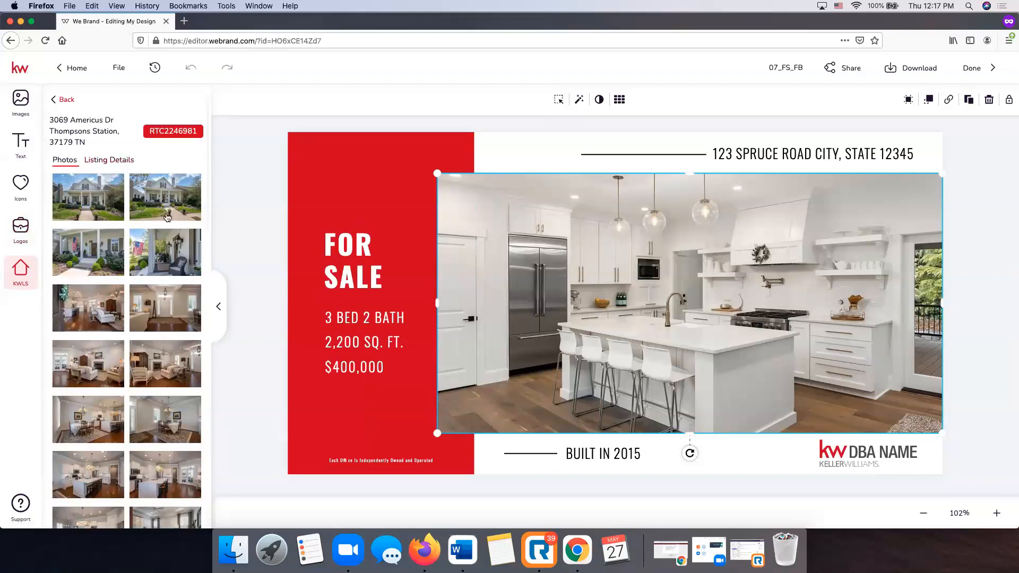
Place the first listing photo into the flyer's main frame and shift it down inside the frame.
{"action": "mouse_move", "coordinate": [97, 208]}
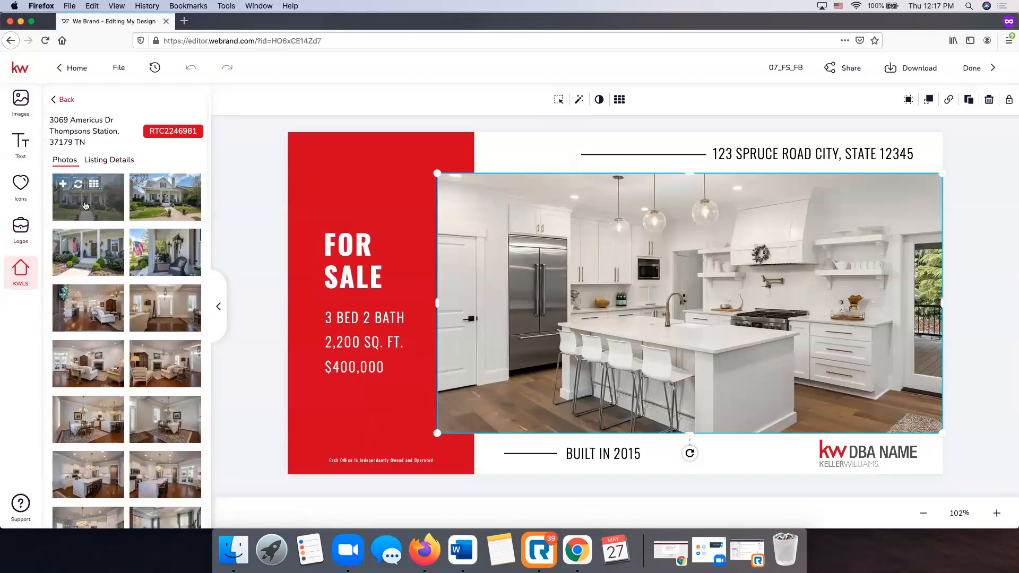
{"action": "left_click_drag", "start_coordinate": [80, 205], "coordinate": [494, 250]}
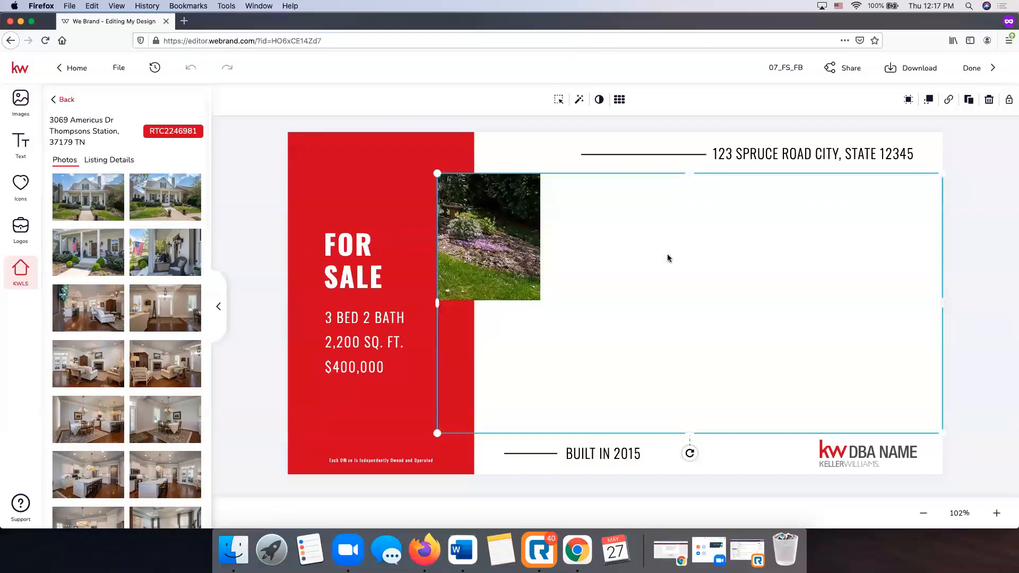
{"action": "mouse_move", "coordinate": [504, 242]}
{"action": "left_mouse_down"}
{"action": "mouse_move", "coordinate": [567, 256]}
{"action": "mouse_move", "coordinate": [506, 234]}
{"action": "mouse_move", "coordinate": [519, 236]}
{"action": "left_mouse_up"}
{"action": "double_click", "coordinate": [509, 218]}
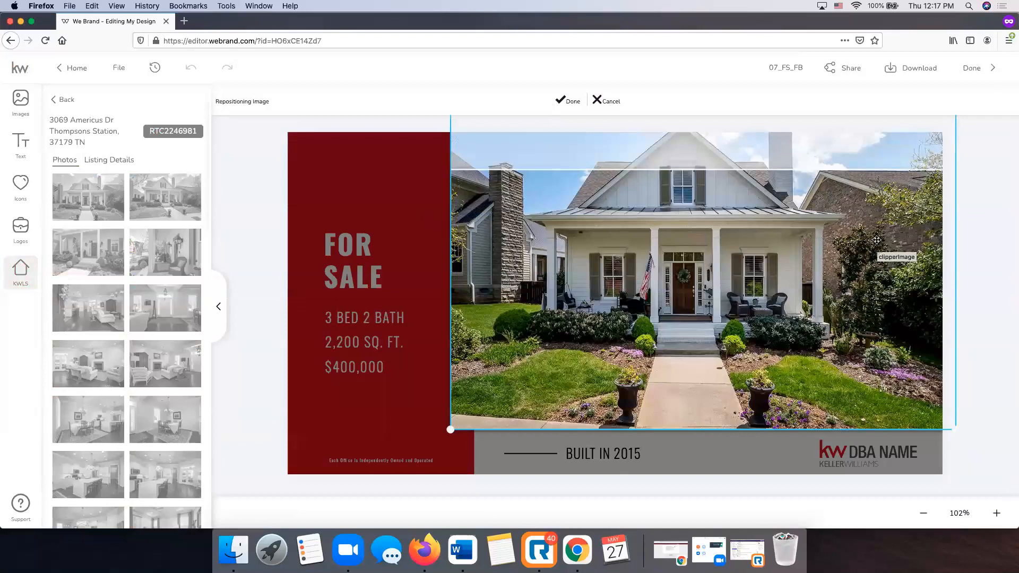
{"action": "left_click_drag", "start_coordinate": [655, 207], "coordinate": [661, 258]}
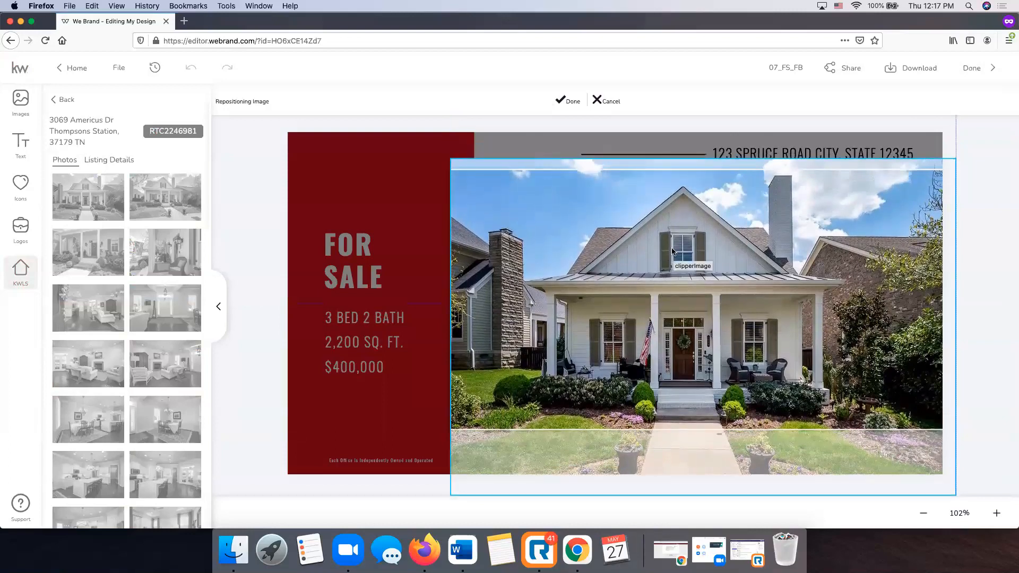
{"action": "left_click", "coordinate": [566, 101]}
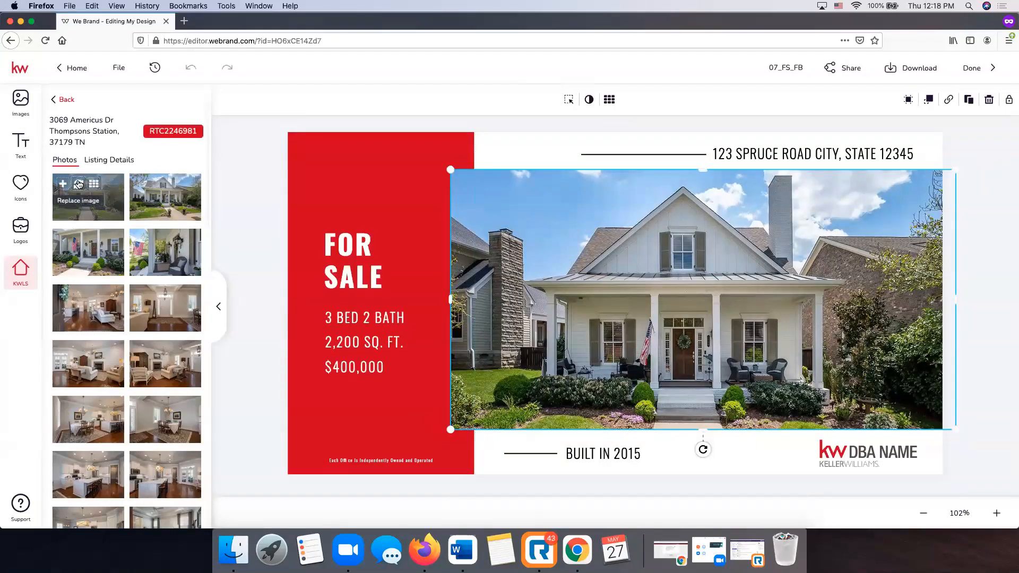
Swap in the listing's front-of-house photo and reposition it lower so the whole house shows.
{"action": "left_click", "coordinate": [79, 183]}
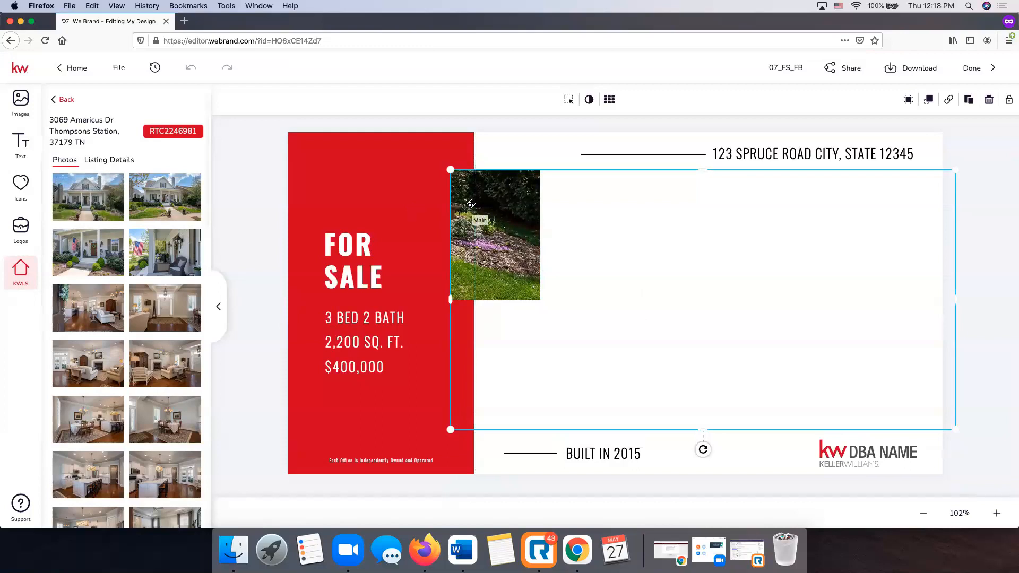
{"action": "left_click", "coordinate": [569, 100]}
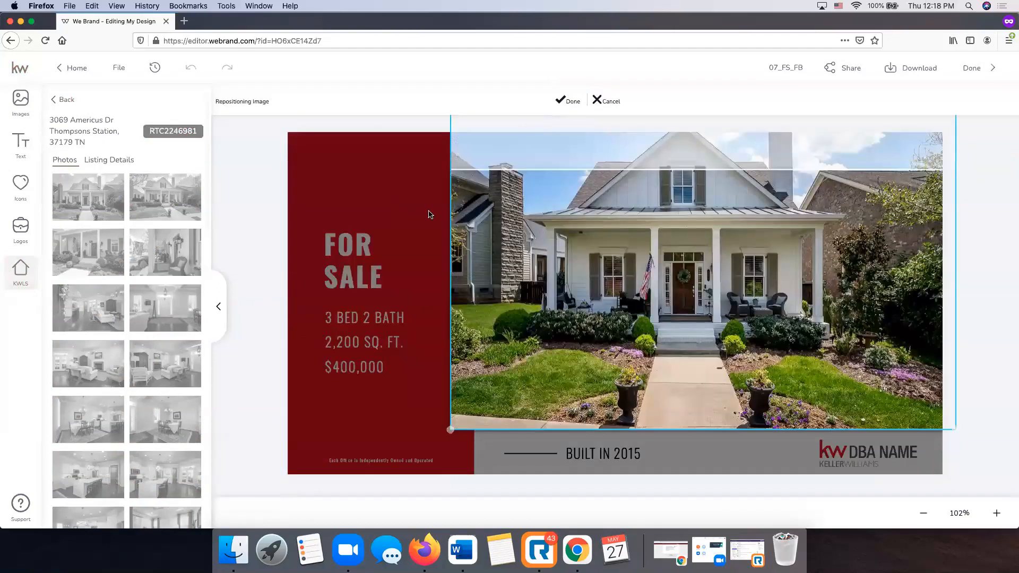
{"action": "left_click_drag", "start_coordinate": [696, 224], "coordinate": [695, 294]}
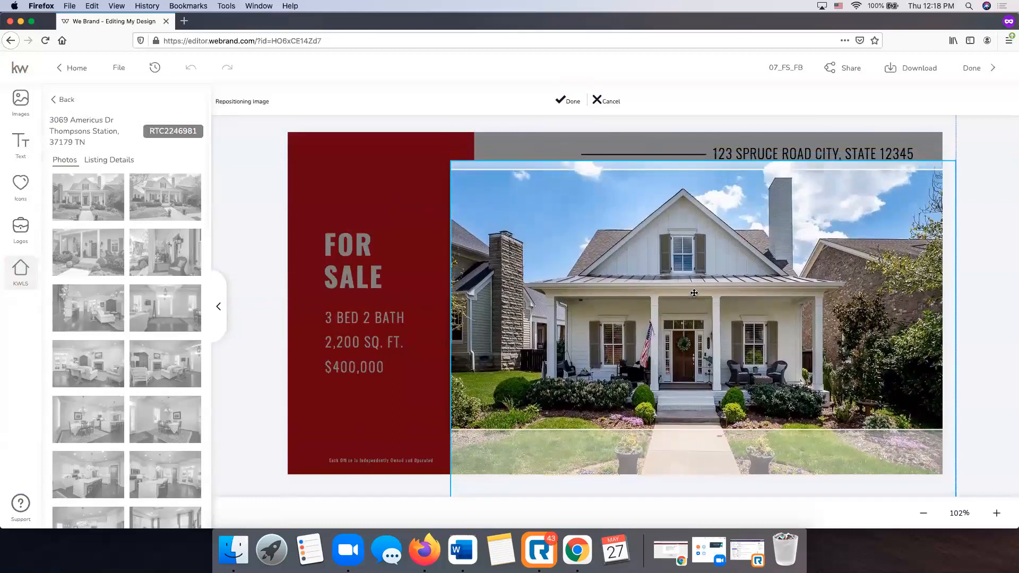
{"action": "left_click", "coordinate": [566, 101]}
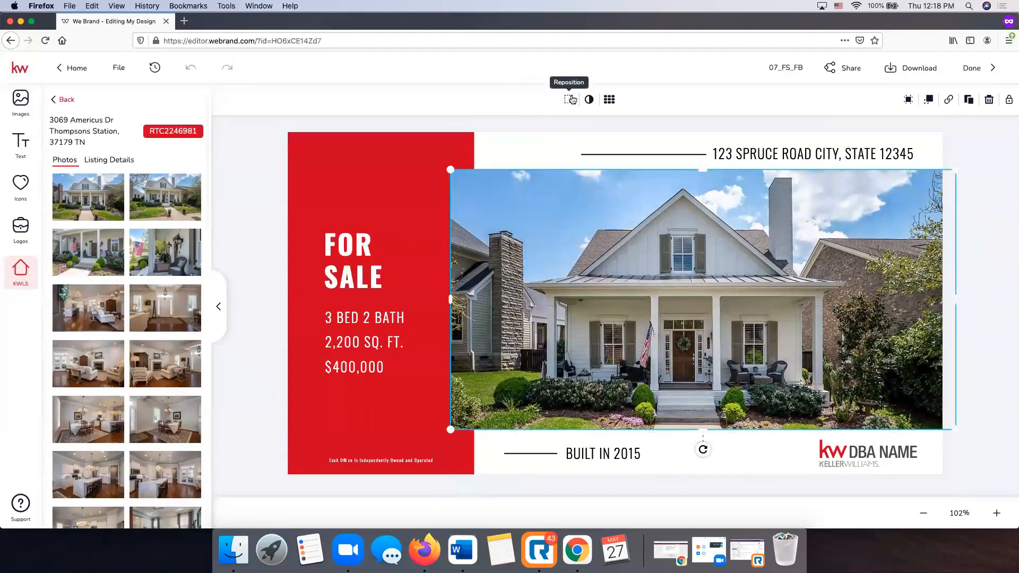
{"action": "left_click", "coordinate": [1005, 262]}
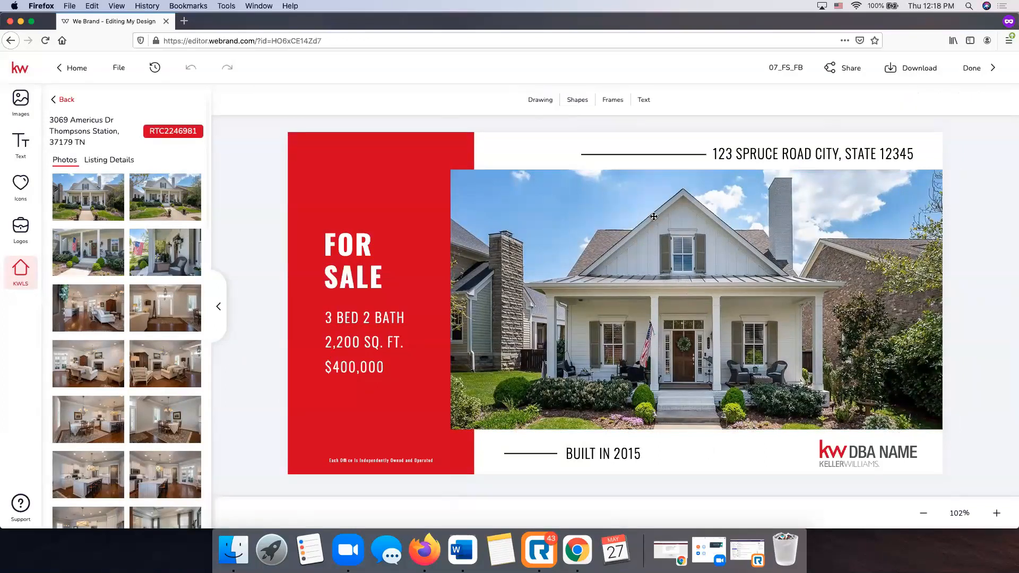
Fill the heading with the Property Address from the listing's details.
{"action": "left_click", "coordinate": [789, 152]}
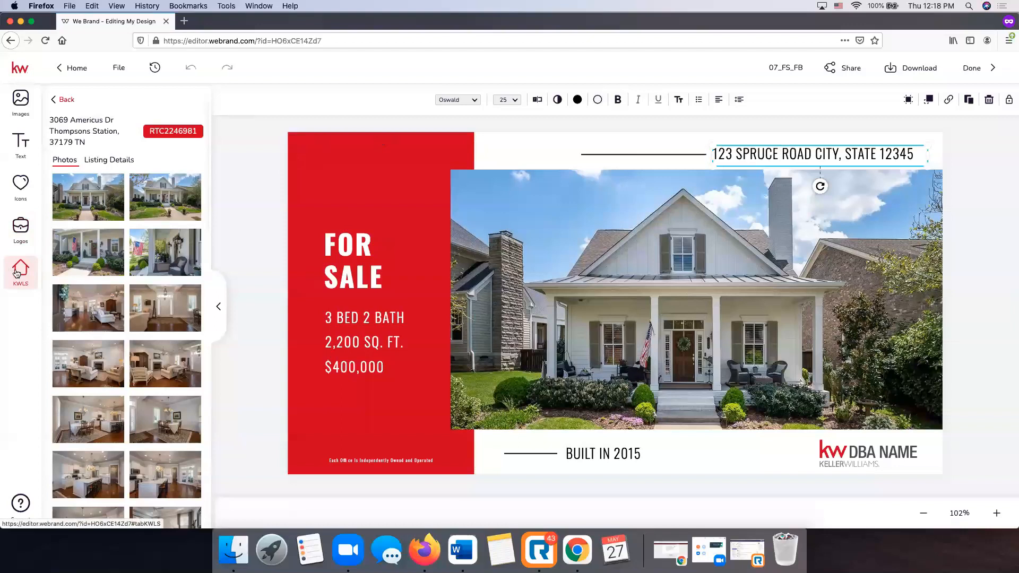
{"action": "left_click", "coordinate": [109, 159]}
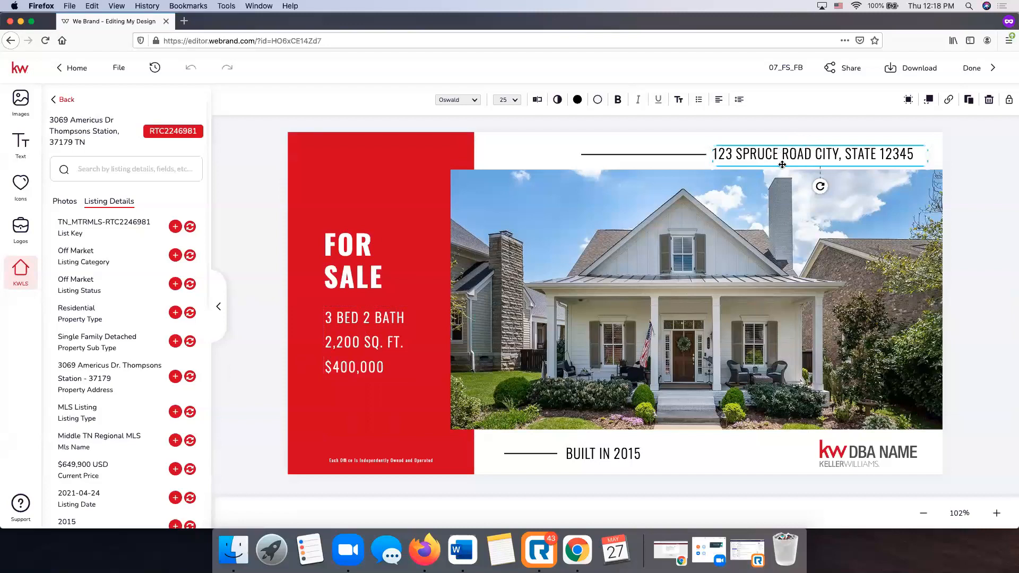
{"action": "left_click", "coordinate": [190, 378]}
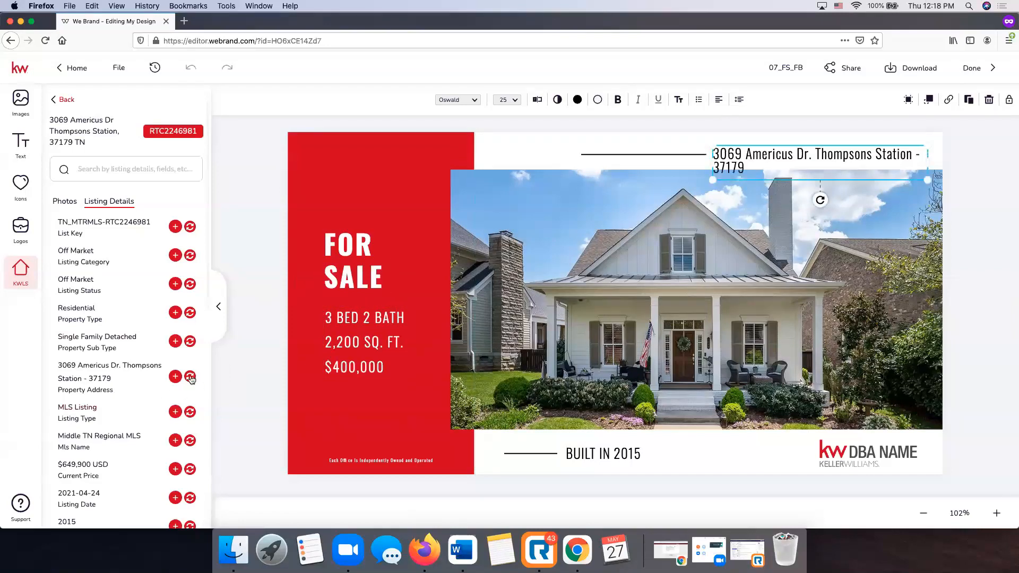
{"action": "left_click", "coordinate": [647, 154]}
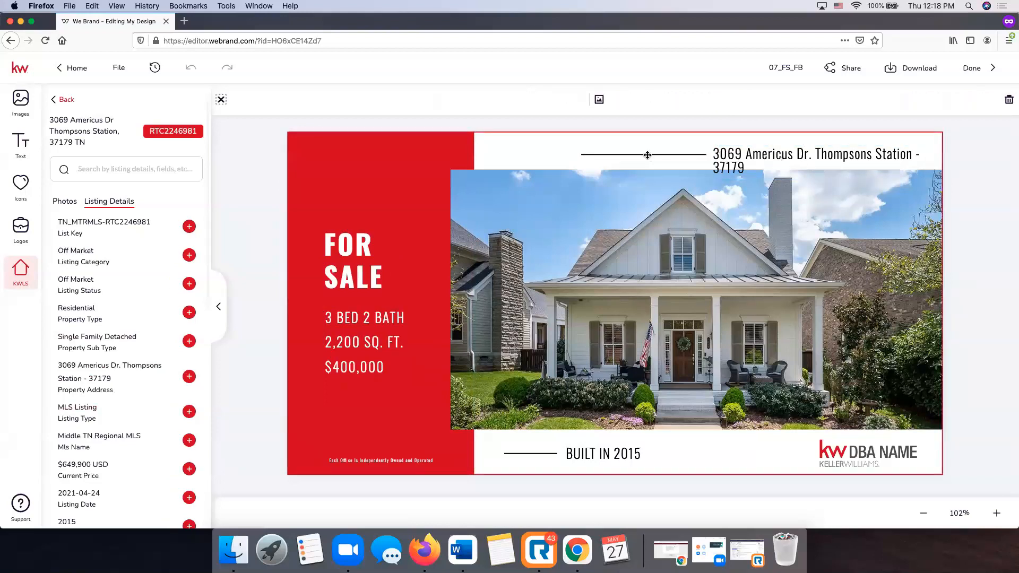
Move the short line beside the address left and widen the address box.
{"action": "left_click", "coordinate": [648, 154]}
{"action": "left_click_drag", "start_coordinate": [626, 155], "coordinate": [594, 154]}
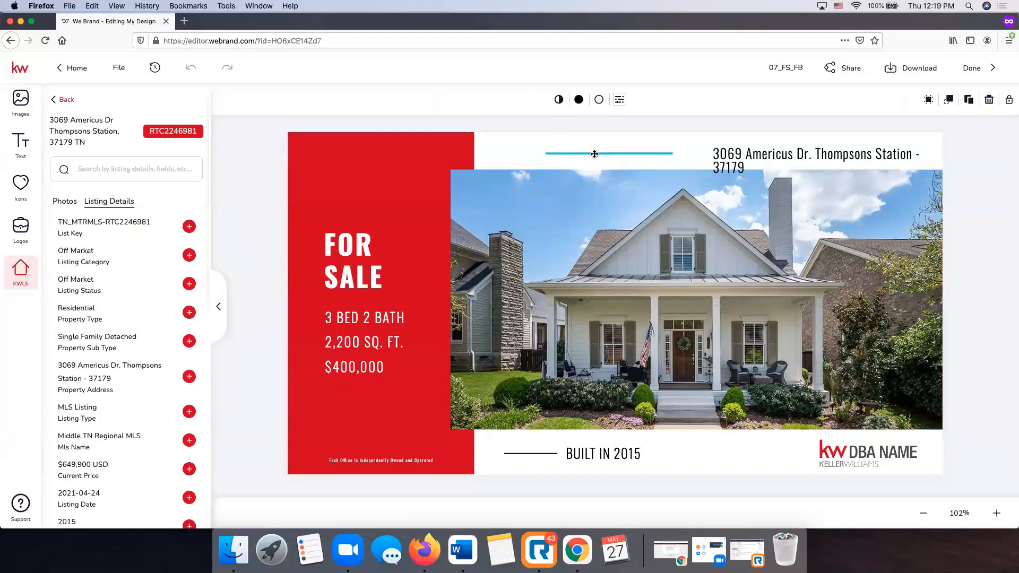
{"action": "left_click", "coordinate": [710, 157]}
{"action": "left_click_drag", "start_coordinate": [712, 159], "coordinate": [681, 159]}
Add ', TN' to the address and widen its box so it fits on one line.
{"action": "left_click", "coordinate": [891, 153]}
{"action": "key", "text": "BackSpace"}
{"action": "key", "text": "BackSpace"}
{"action": "key", "text": "BackSpace"}
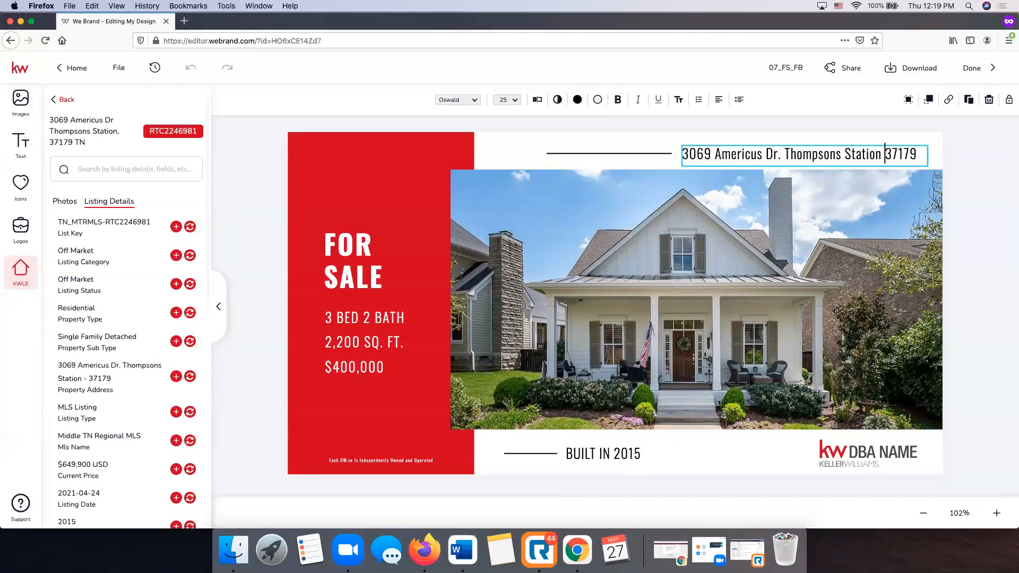
{"action": "type", "text": ", TN"}
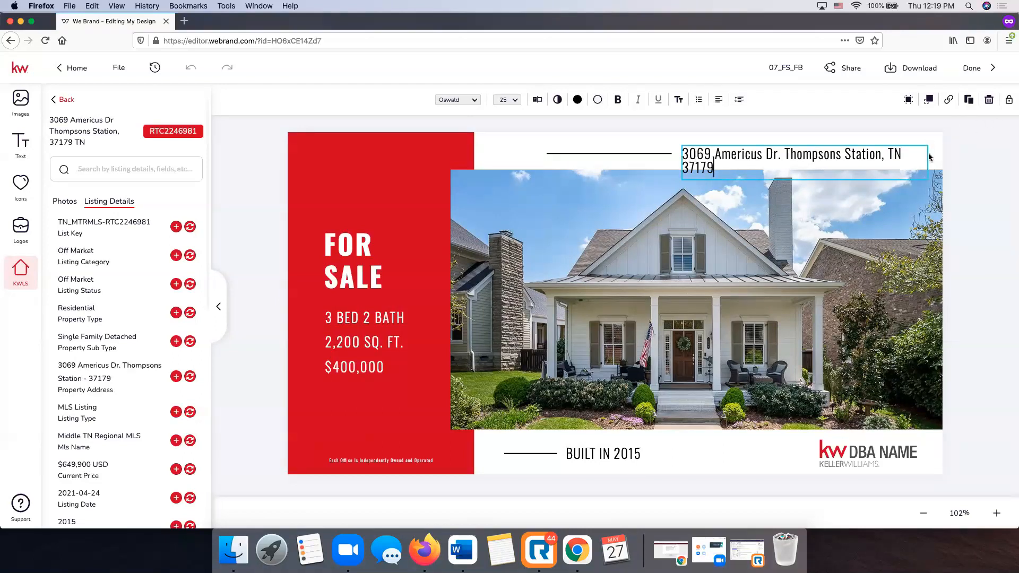
{"action": "key", "text": "Escape"}
{"action": "left_click_drag", "start_coordinate": [680, 160], "coordinate": [732, 150]}
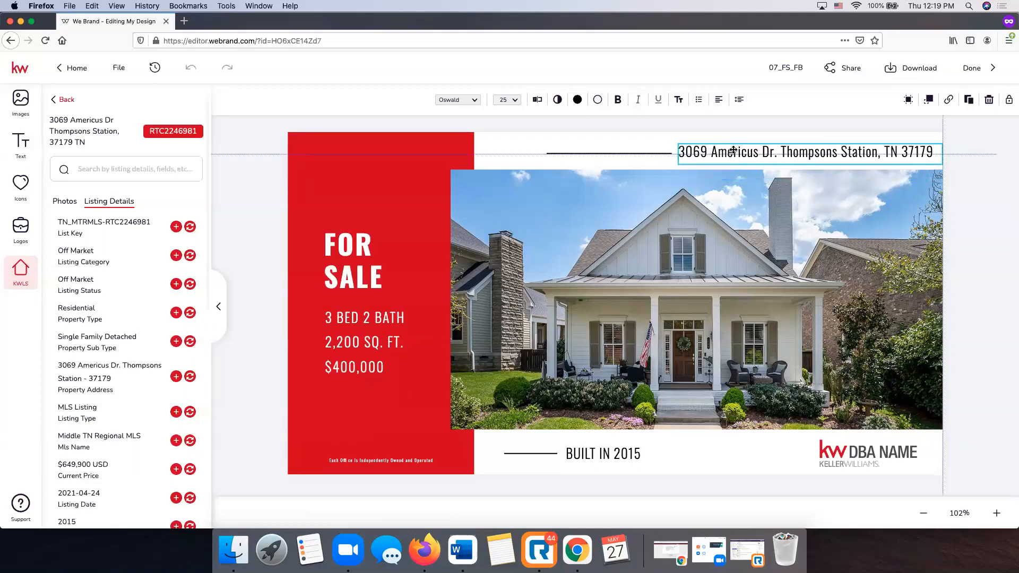
{"action": "key", "text": "Escape"}
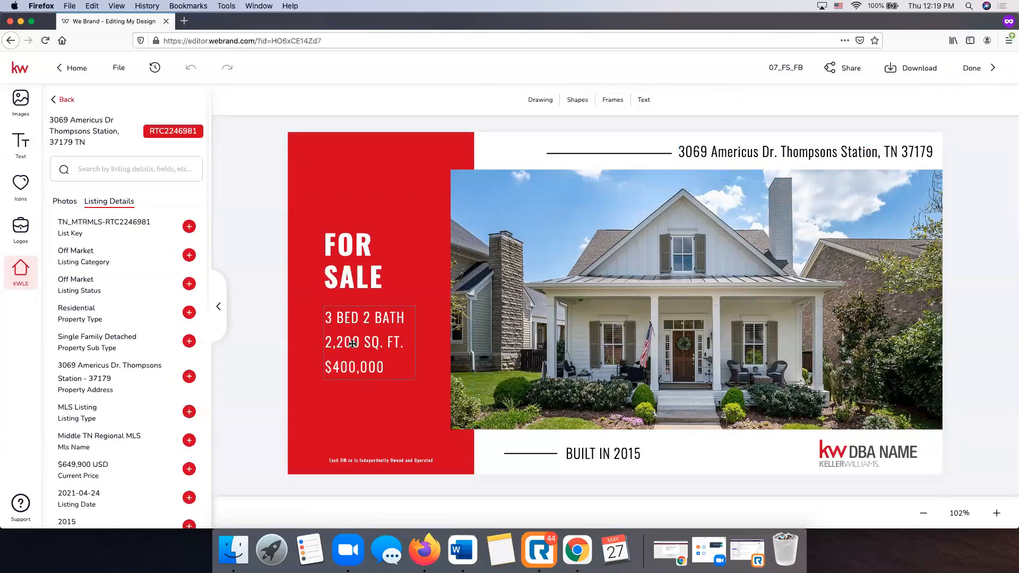
{"action": "left_click", "coordinate": [352, 344]}
Change the bed and bath line to 4 BED 3.5 BATH and widen the box to fit.
{"action": "left_click", "coordinate": [356, 327]}
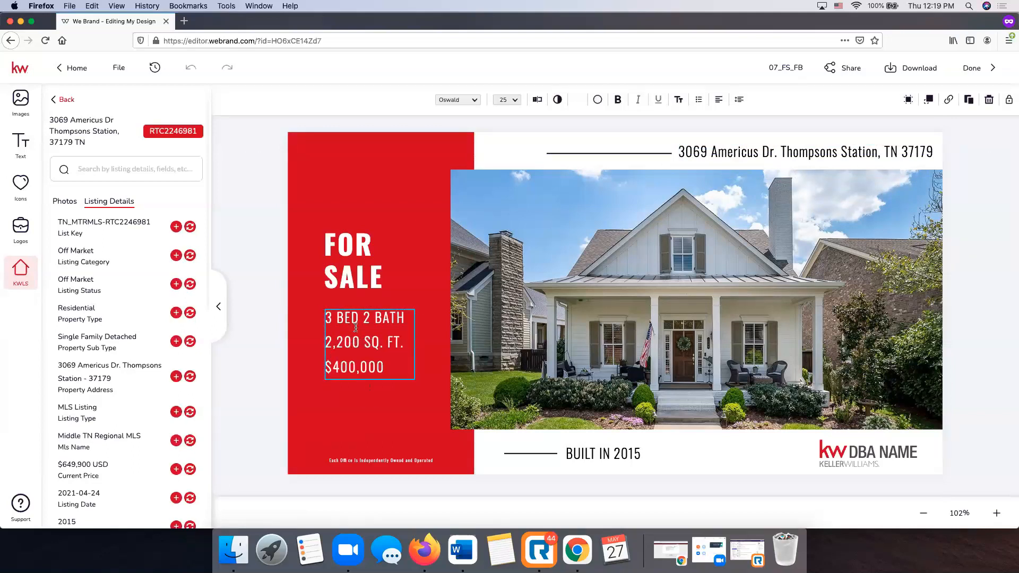
{"action": "scroll", "coordinate": [65, 332], "scroll_direction": "down", "scroll_amount": 5}
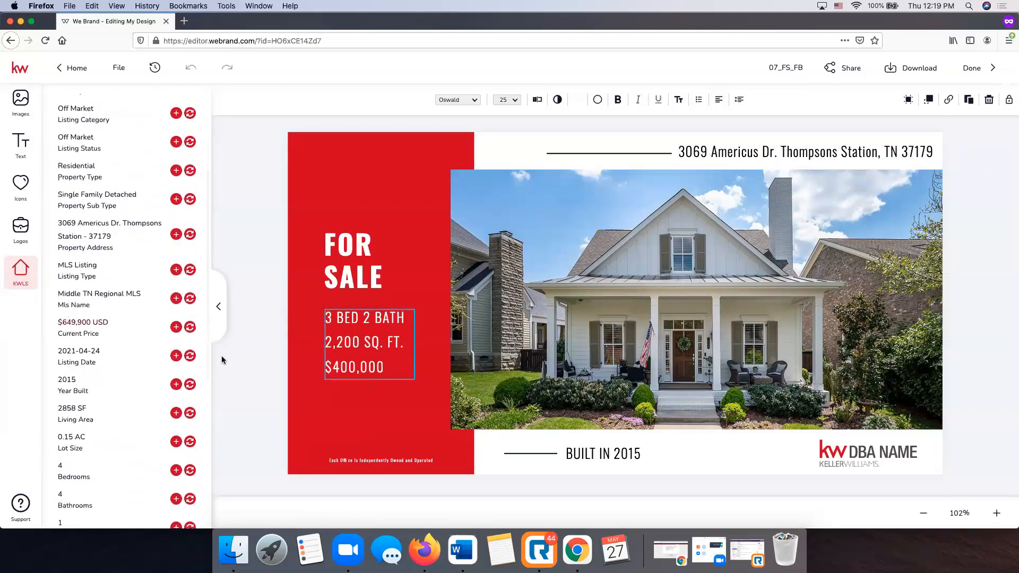
{"action": "scroll", "coordinate": [63, 343], "scroll_direction": "down", "scroll_amount": 3}
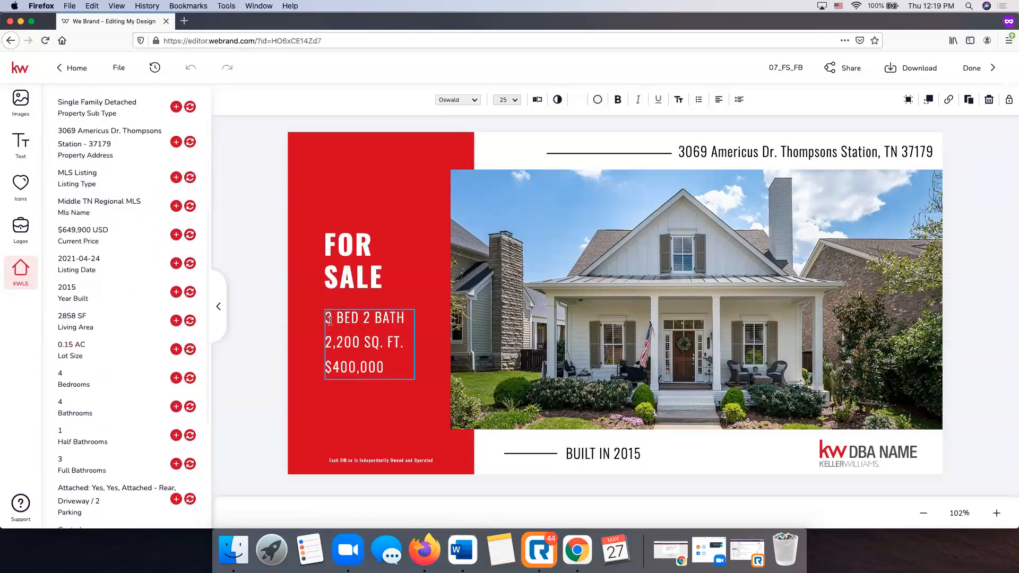
{"action": "key", "text": "Delete"}
{"action": "key", "text": "Delete"}
{"action": "type", "text": "4"}
{"action": "key", "text": "Delete"}
{"action": "type", "text": "3.5"}
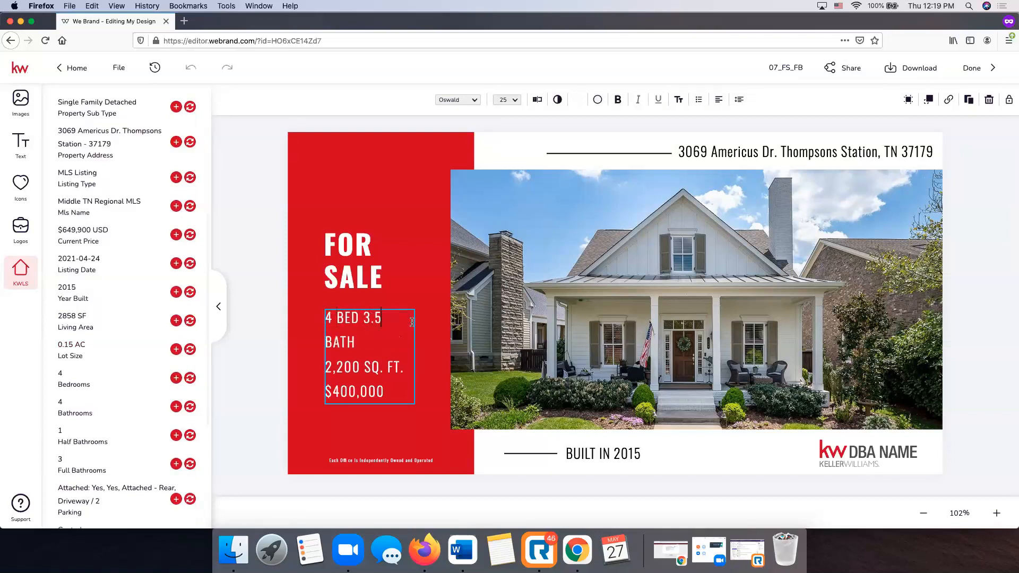
{"action": "key", "text": "Escape"}
{"action": "left_click_drag", "start_coordinate": [413, 353], "coordinate": [421, 353]}
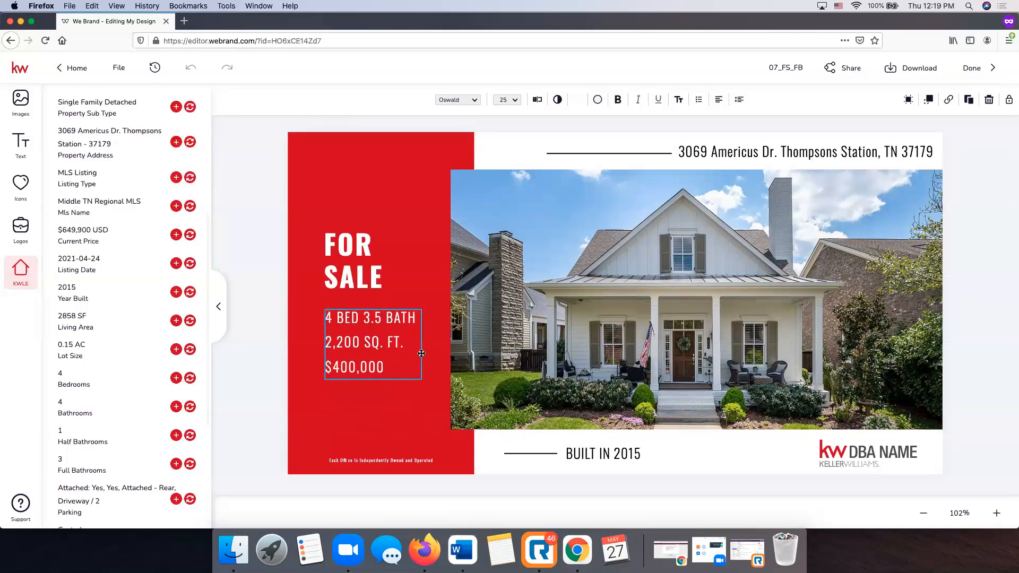
Update the square footage to 2858 SQ. FT. and the price to $649,900.
{"action": "left_click", "coordinate": [359, 342]}
{"action": "key", "text": "BackSpace"}
{"action": "key", "text": "BackSpace"}
{"action": "key", "text": "BackSpace"}
{"action": "key", "text": "BackSpace"}
{"action": "key", "text": "BackSpace"}
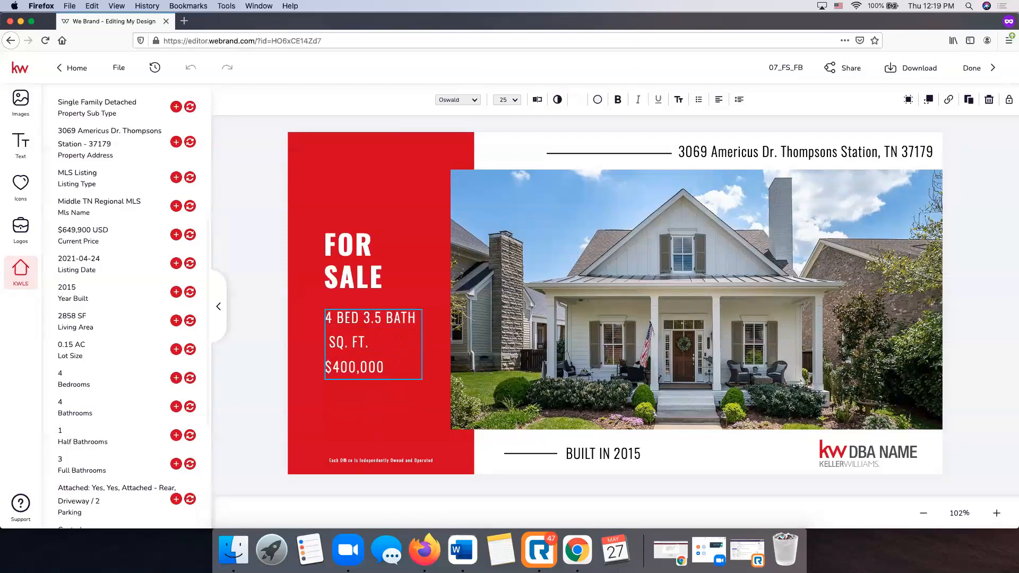
{"action": "type", "text": "2858"}
{"action": "key", "text": "BackSpace"}
{"action": "key", "text": "BackSpace"}
{"action": "key", "text": "BackSpace"}
{"action": "key", "text": "BackSpace"}
{"action": "key", "text": "BackSpace"}
{"action": "key", "text": "BackSpace"}
{"action": "key", "text": "BackSpace"}
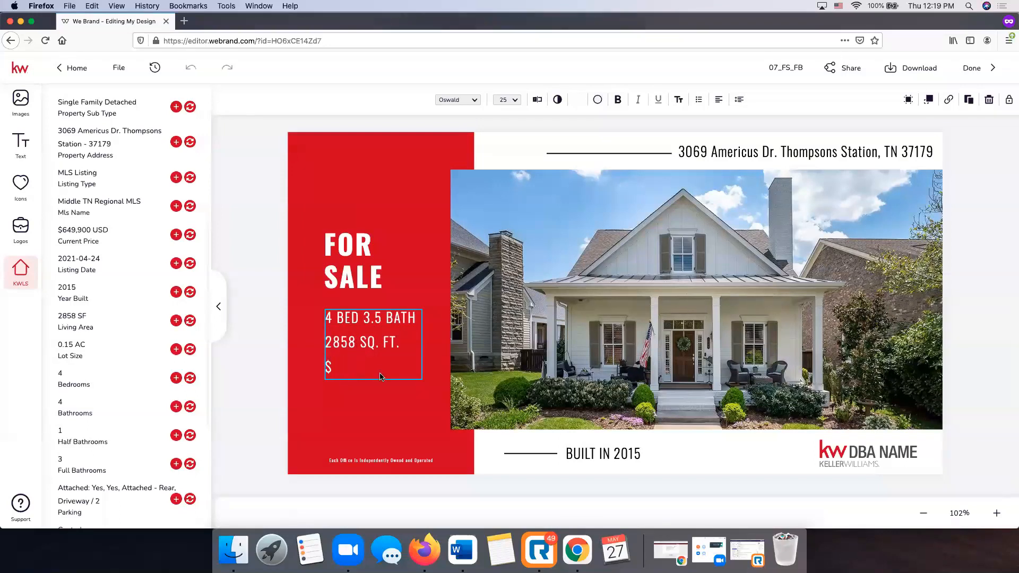
{"action": "type", "text": "49,900"}
{"action": "key", "text": "Escape"}
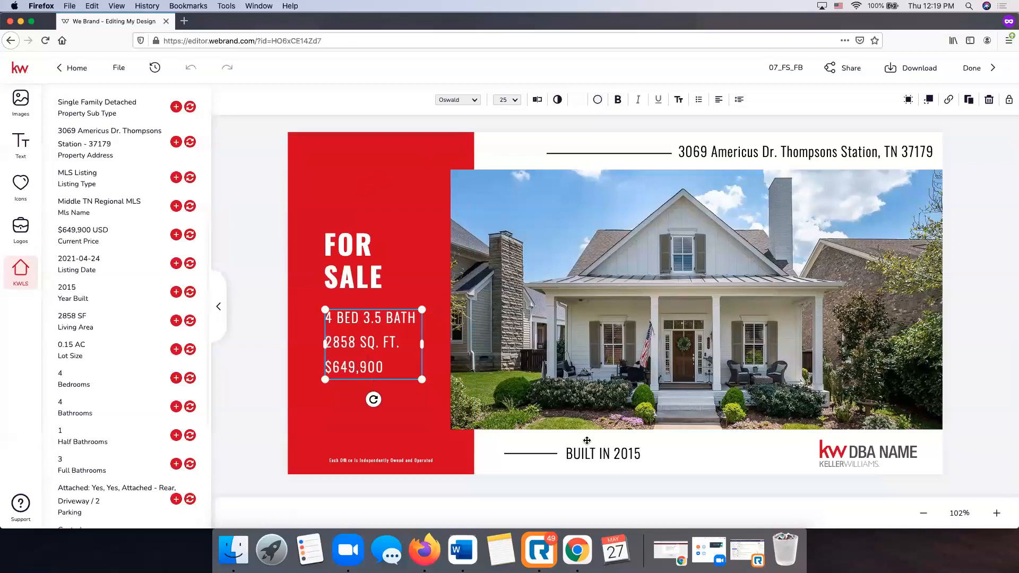
{"action": "left_click", "coordinate": [599, 452]}
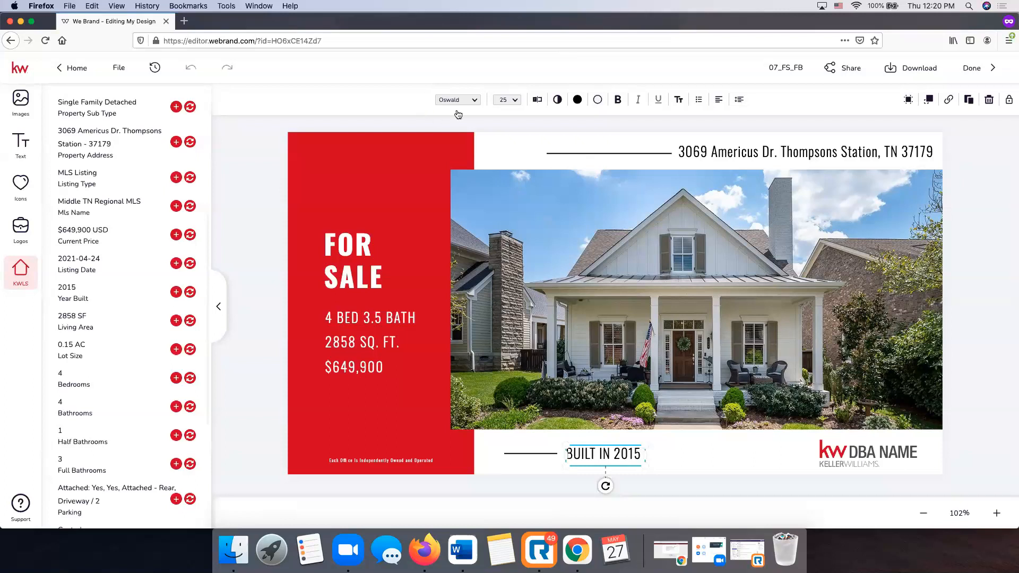
Replace the DBA NAME placeholder with the KW logo from Logos > Company > KW, scaled into the corner.
{"action": "left_click", "coordinate": [861, 451]}
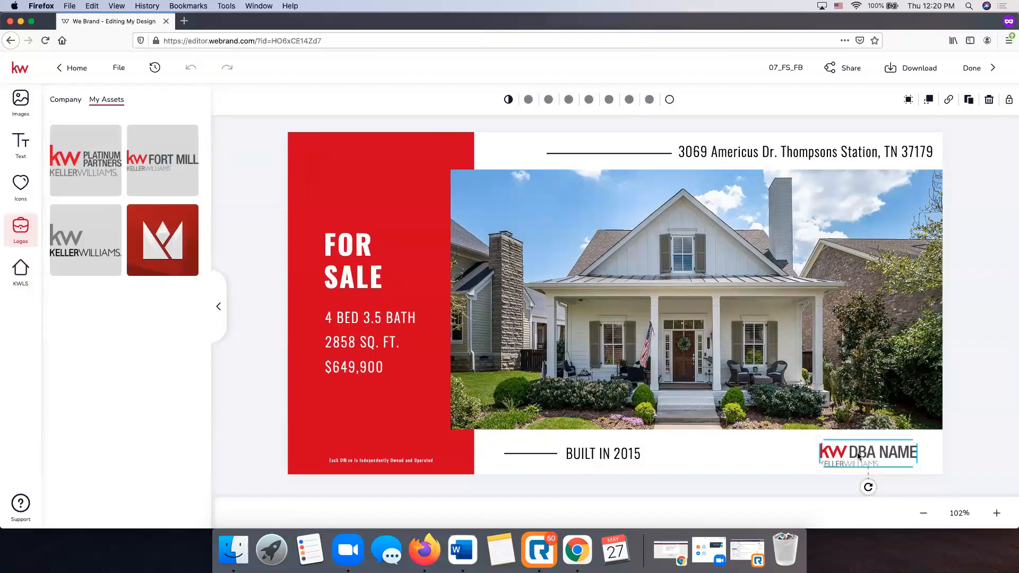
{"action": "mouse_move", "coordinate": [90, 191]}
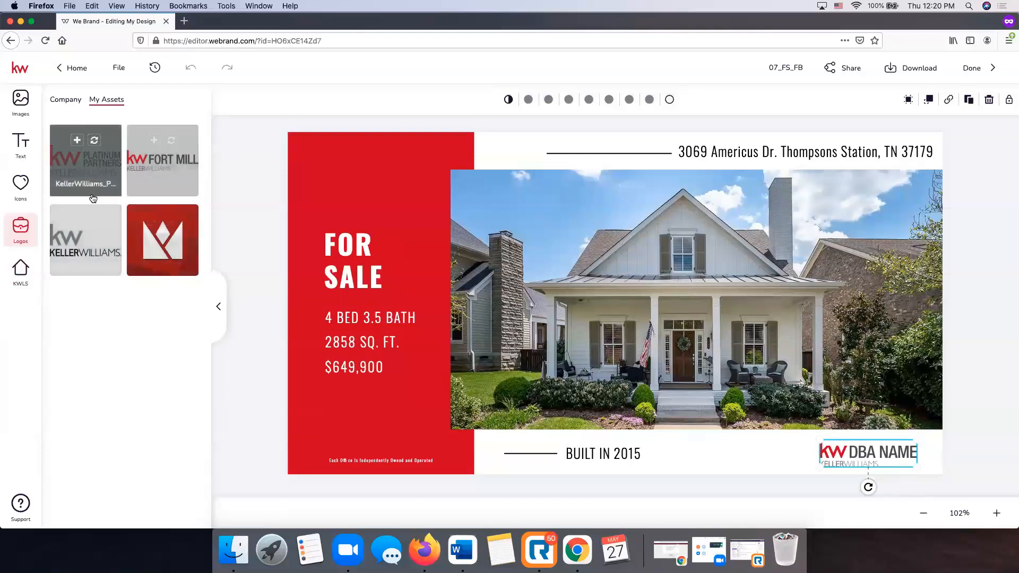
{"action": "left_click", "coordinate": [65, 101]}
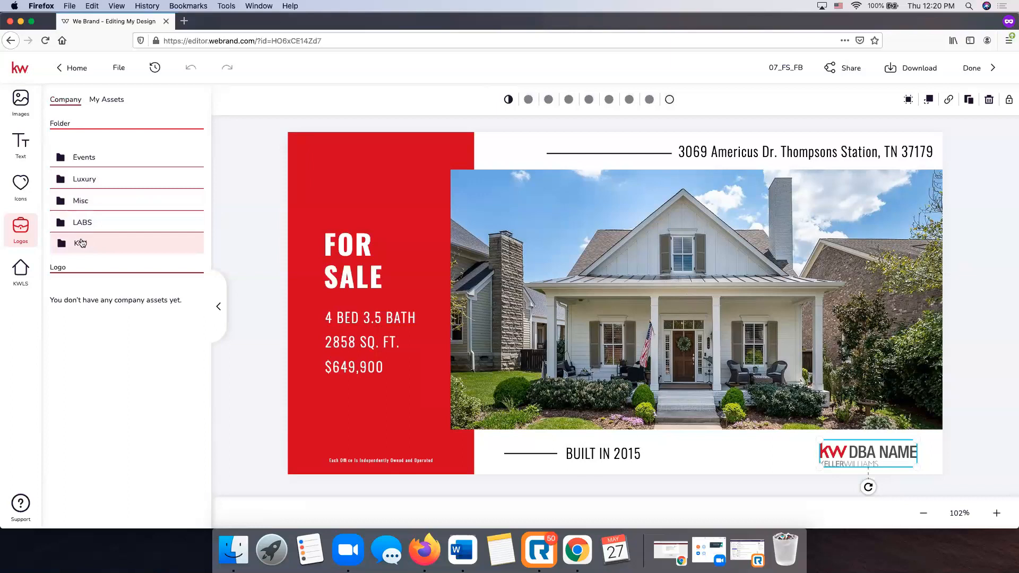
{"action": "left_click", "coordinate": [80, 242]}
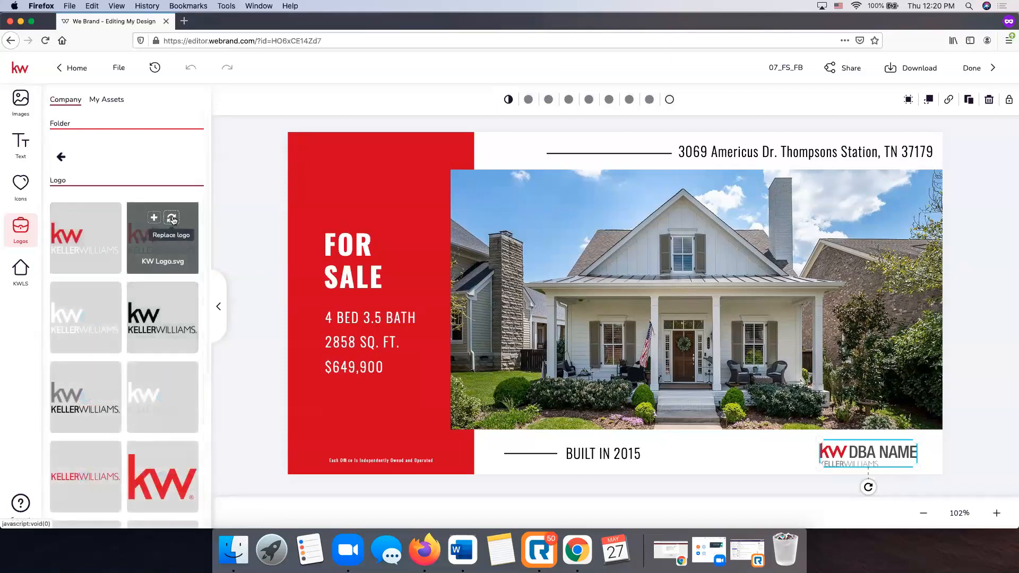
{"action": "left_click", "coordinate": [171, 218]}
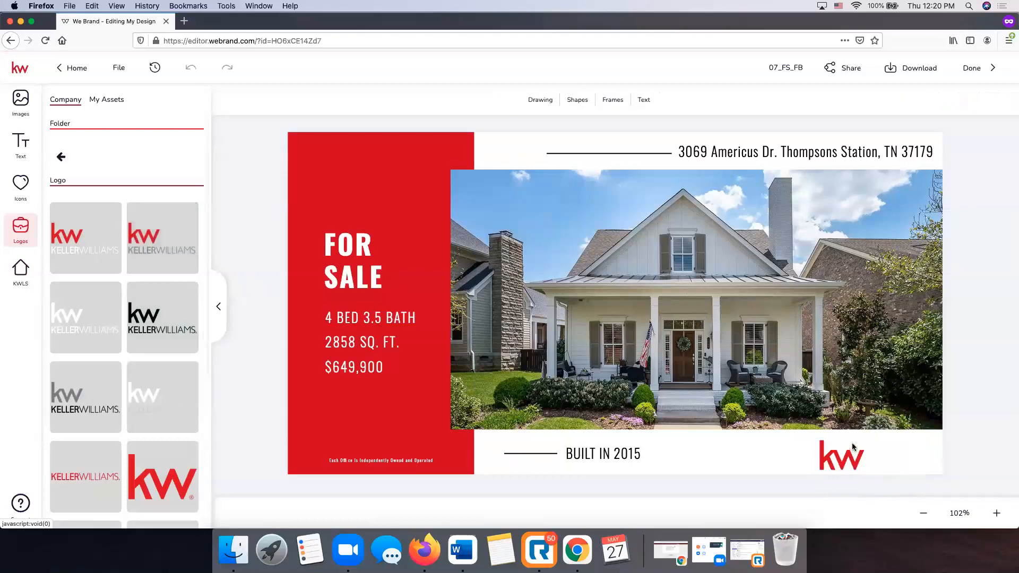
{"action": "double_click", "coordinate": [849, 461]}
{"action": "left_click", "coordinate": [874, 490]}
{"action": "left_click", "coordinate": [845, 464]}
{"action": "left_click", "coordinate": [836, 455]}
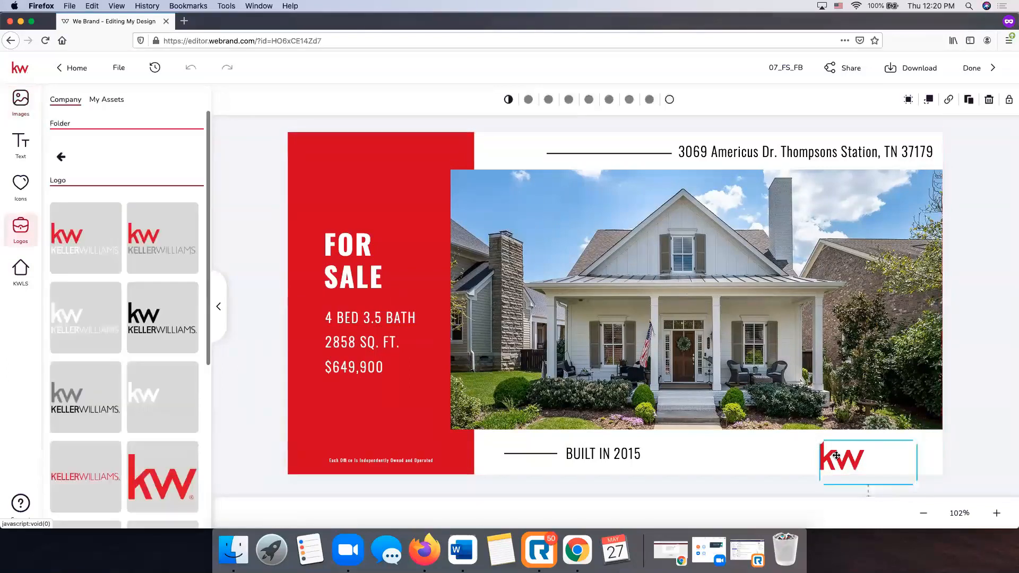
{"action": "left_click_drag", "start_coordinate": [819, 424], "coordinate": [841, 433]}
{"action": "left_click", "coordinate": [999, 454]}
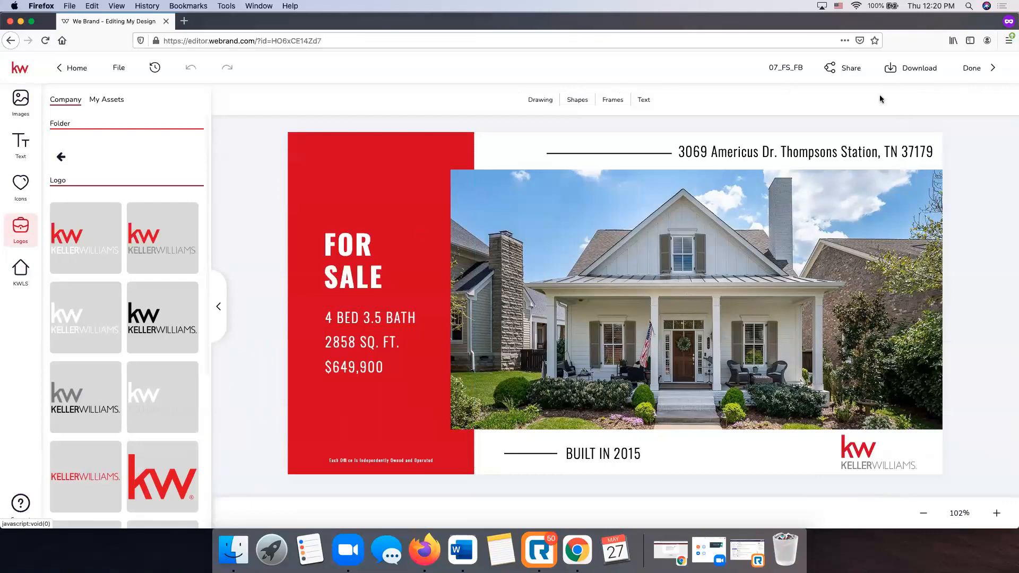
Rename the design to 'Americus Just Listed FB'.
{"action": "left_click", "coordinate": [780, 71]}
{"action": "key", "text": "super+a"}
{"action": "key", "text": "BackSpace"}
{"action": "type", "text": "Americus"}
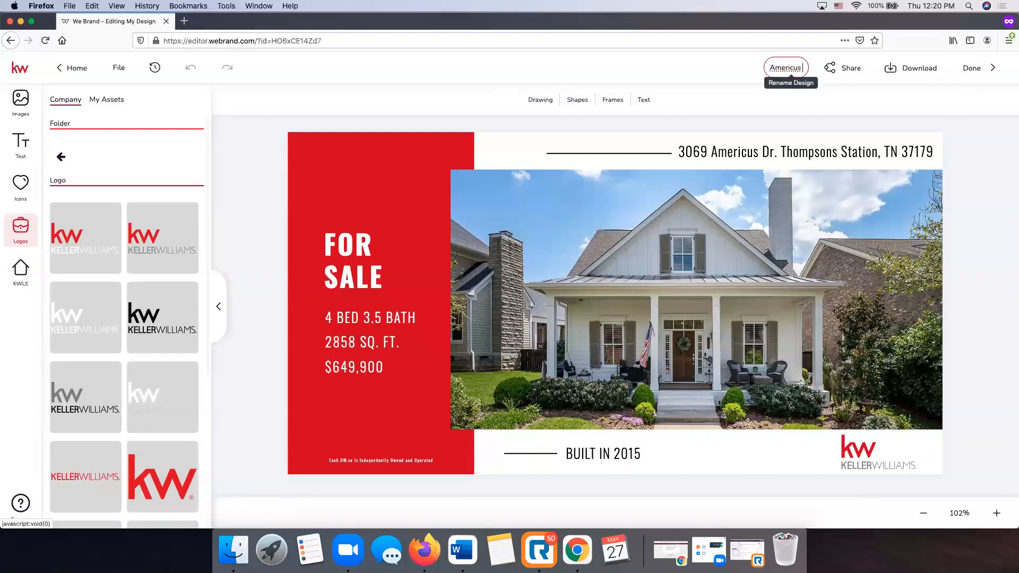
{"action": "type", "text": " Just Listed"}
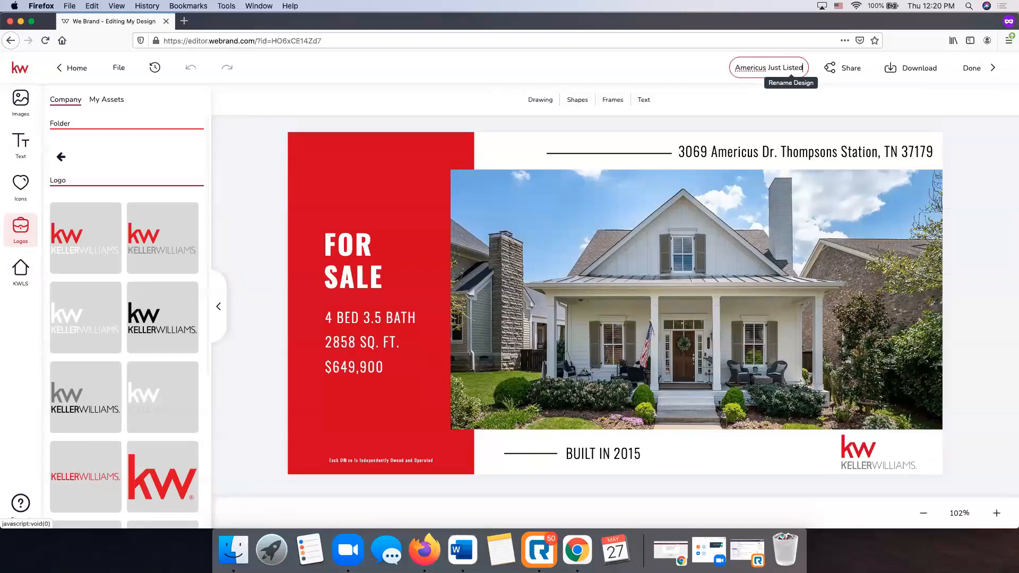
{"action": "type", "text": " FB"}
{"action": "key", "text": "Return"}
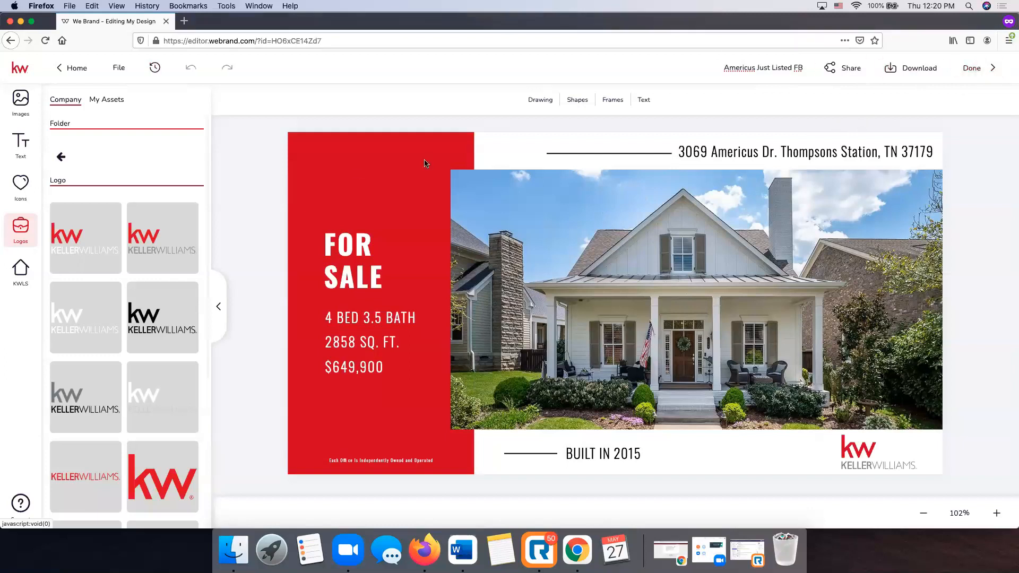
Check the Download options, close them, and finish the design with Done.
{"action": "left_click", "coordinate": [909, 70]}
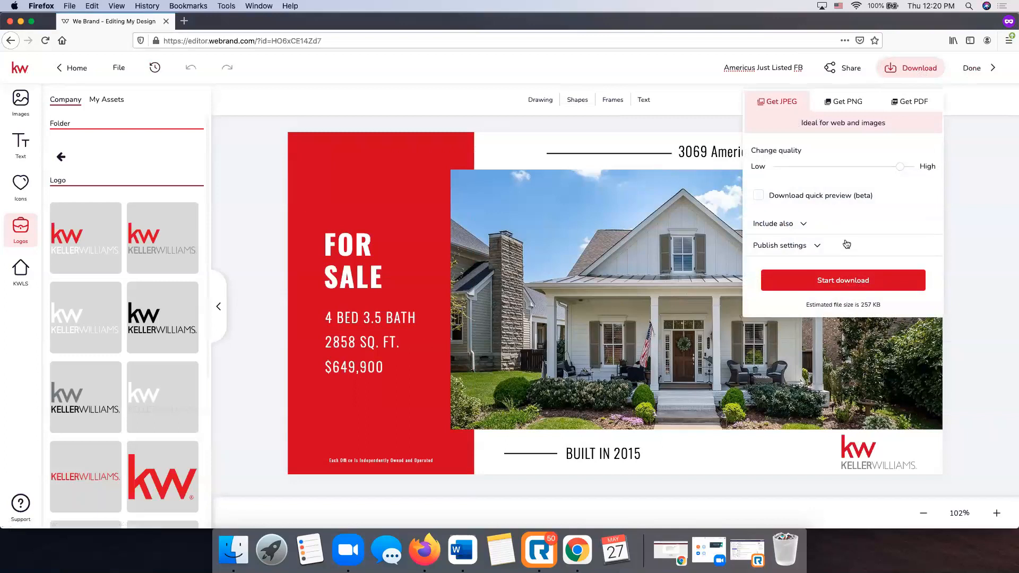
{"action": "left_click", "coordinate": [1001, 201]}
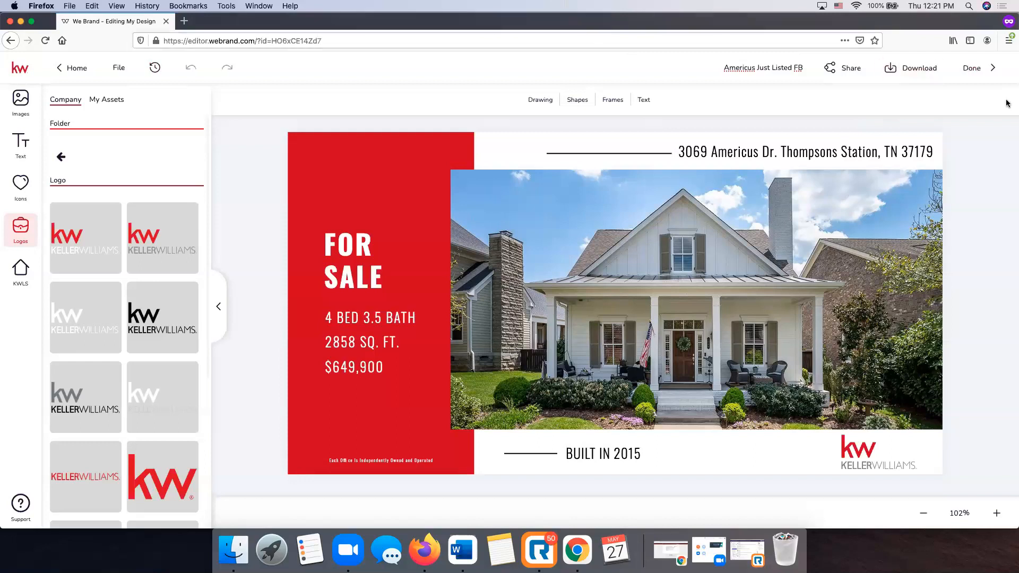
{"action": "left_click", "coordinate": [979, 69]}
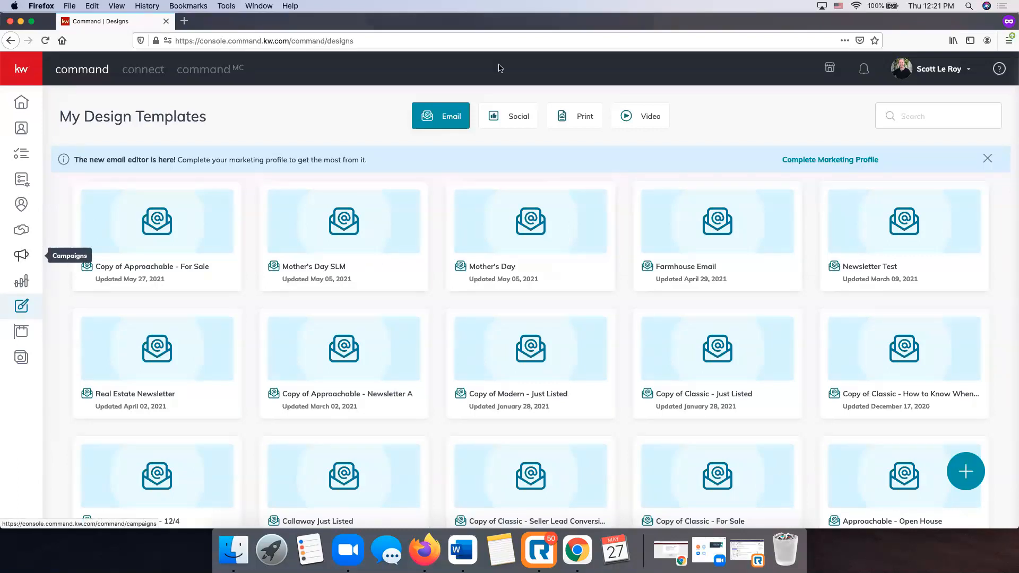
Open Campaigns from the megaphone icon in the left sidebar.
{"action": "left_click", "coordinate": [20, 257]}
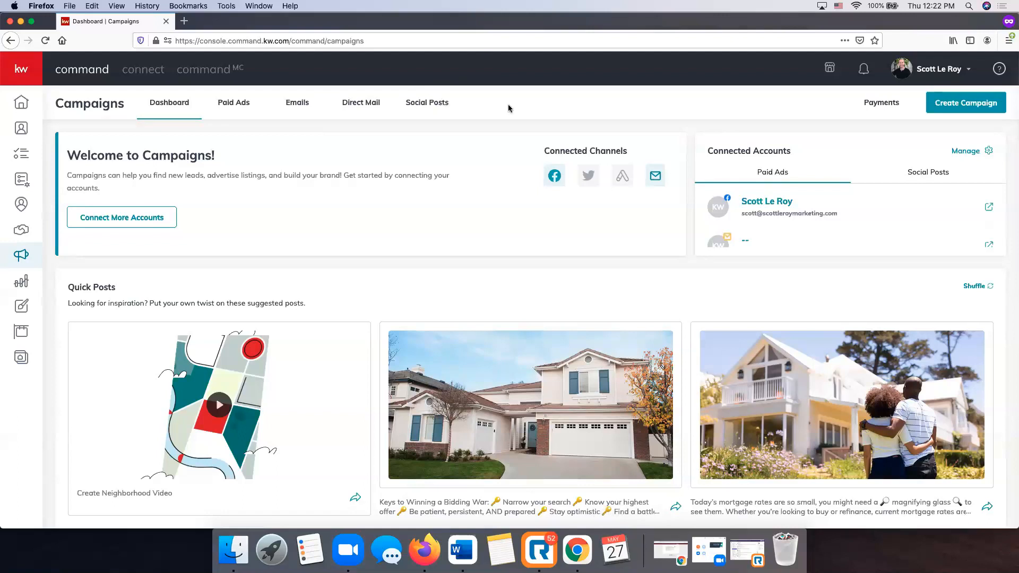
Switch to the Social Posts tab and look over the empty May 23–29 week.
{"action": "left_click", "coordinate": [432, 107]}
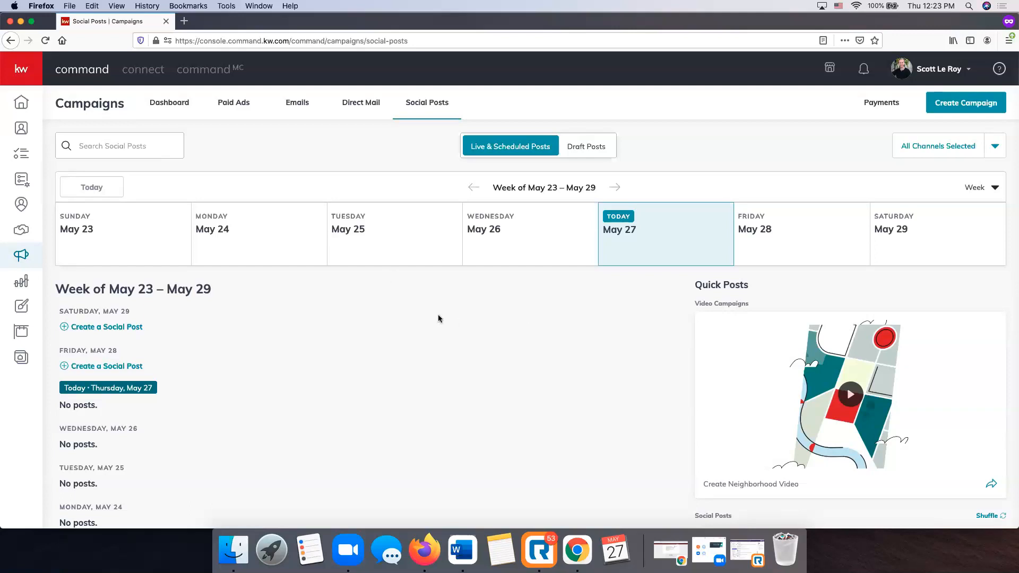
{"action": "scroll", "coordinate": [439, 318], "scroll_direction": "down", "scroll_amount": 3}
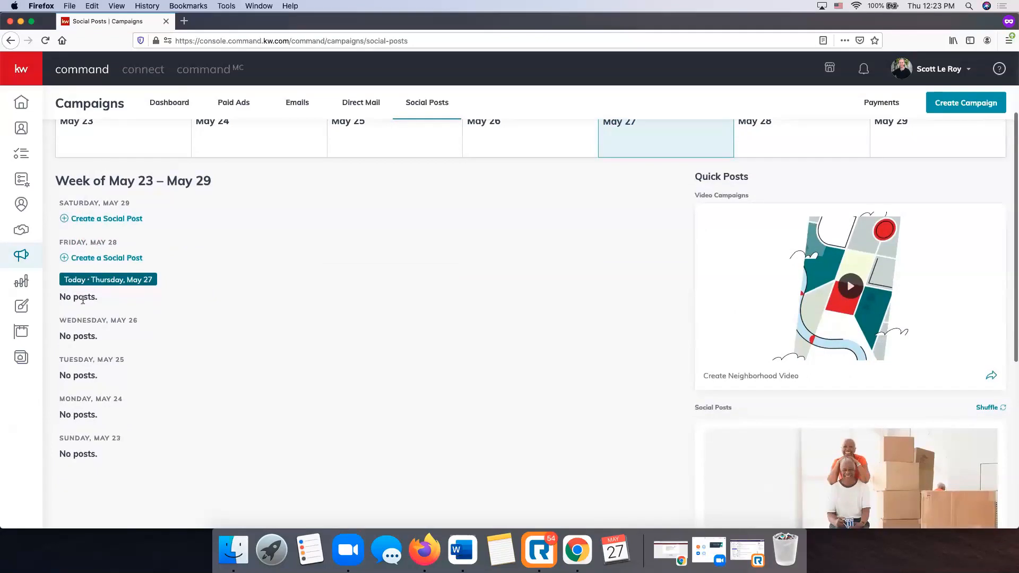
{"action": "scroll", "coordinate": [276, 374], "scroll_direction": "up", "scroll_amount": 3}
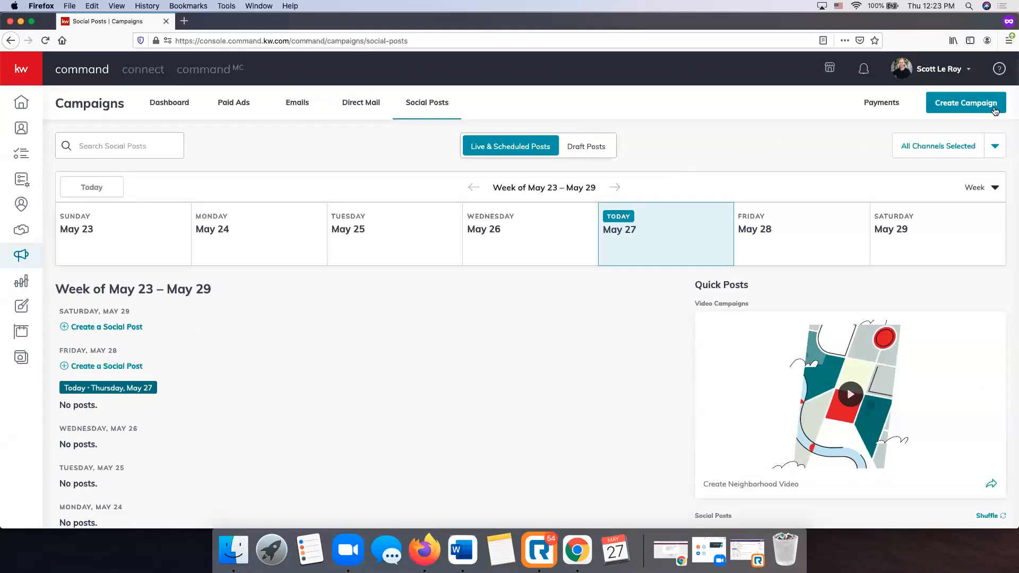
Create a new Social Post campaign and put the cursor in its Text box.
{"action": "left_click", "coordinate": [989, 105]}
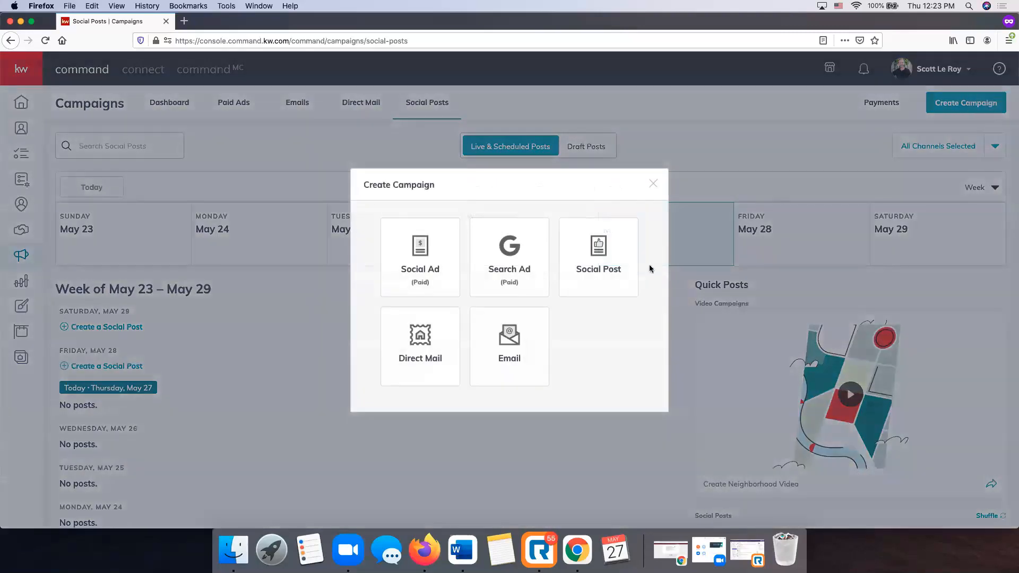
{"action": "left_click", "coordinate": [600, 266]}
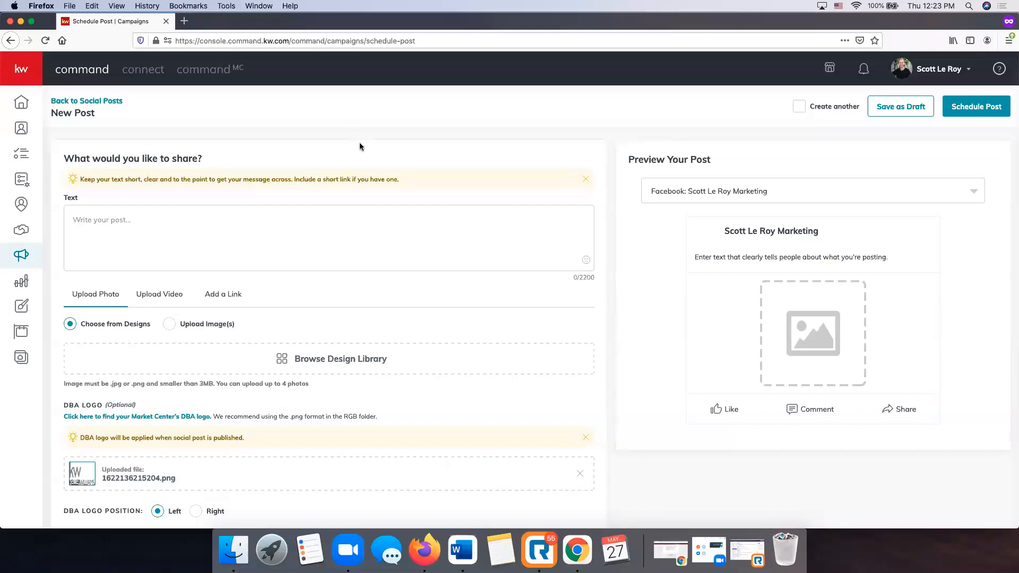
{"action": "scroll", "coordinate": [336, 187], "scroll_direction": "down", "scroll_amount": 5}
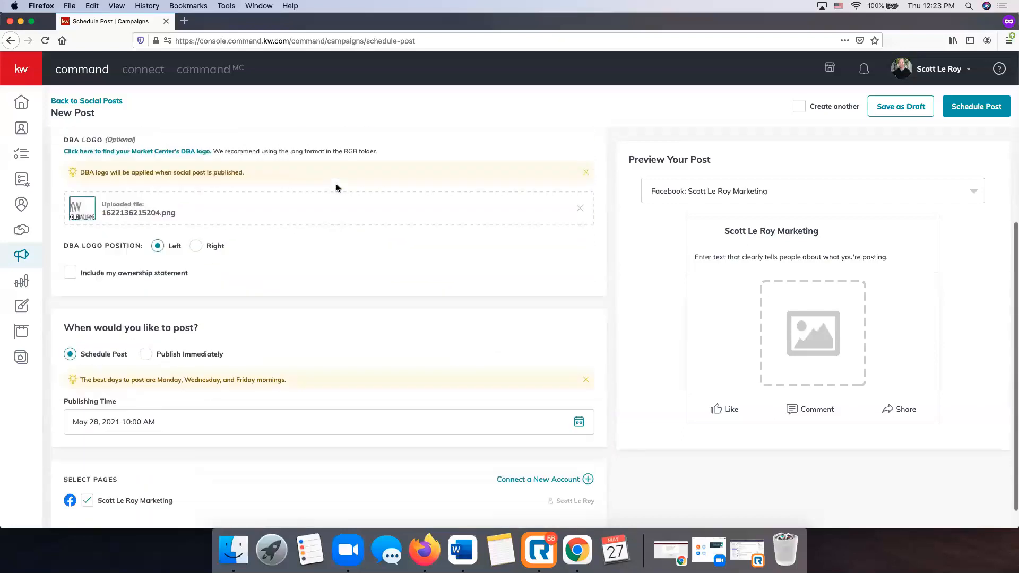
{"action": "scroll", "coordinate": [336, 188], "scroll_direction": "up", "scroll_amount": 5}
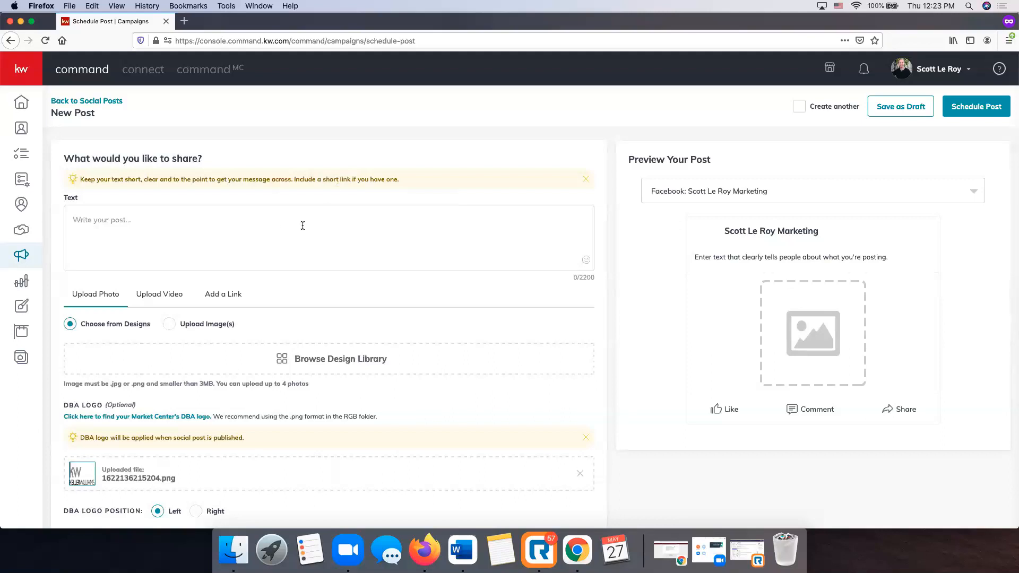
{"action": "scroll", "coordinate": [189, 220], "scroll_direction": "down", "scroll_amount": 1}
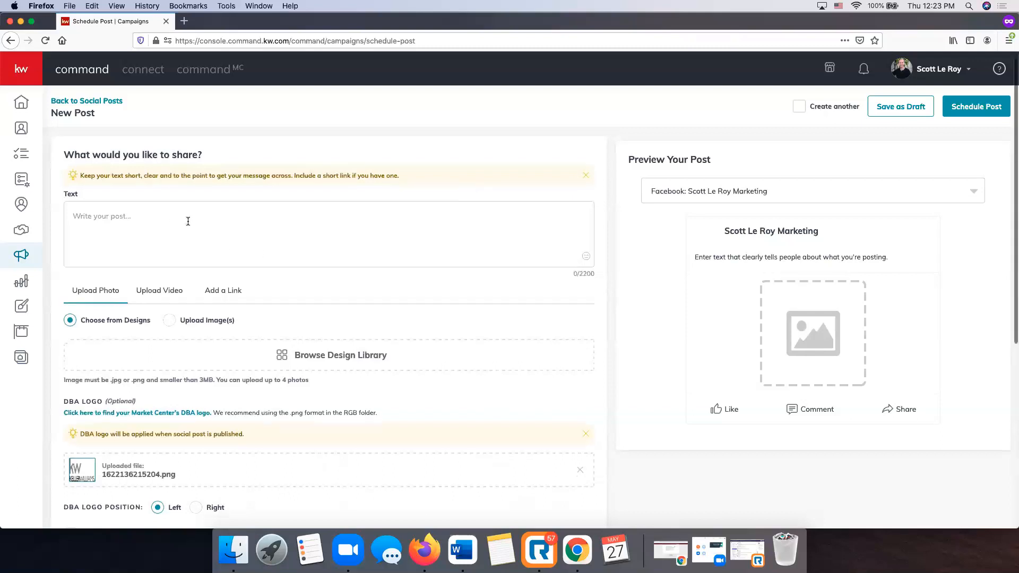
{"action": "left_click", "coordinate": [187, 238]}
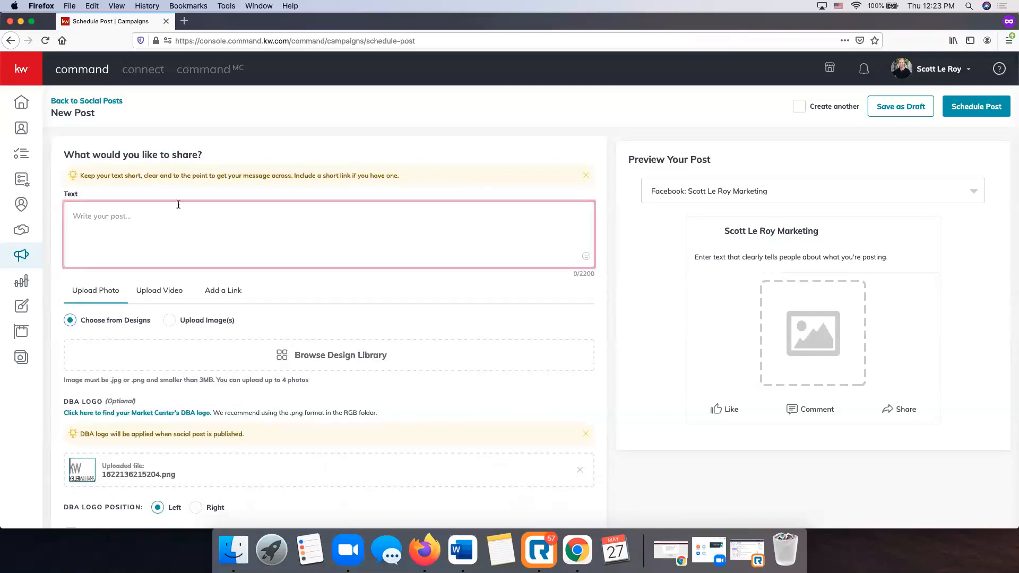
{"action": "scroll", "coordinate": [178, 204], "scroll_direction": "down", "scroll_amount": 1}
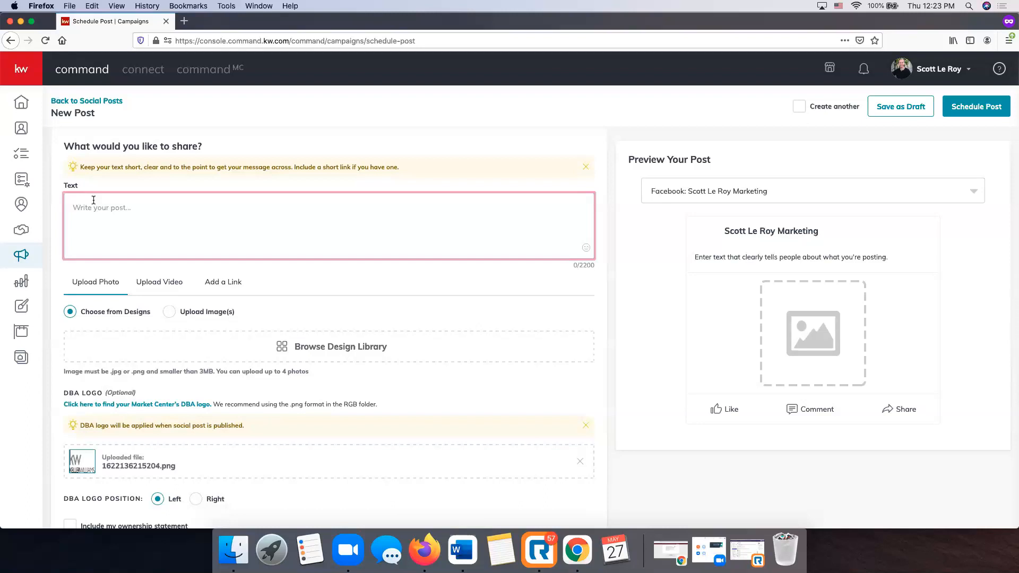
{"action": "scroll", "coordinate": [122, 289], "scroll_direction": "down", "scroll_amount": 2}
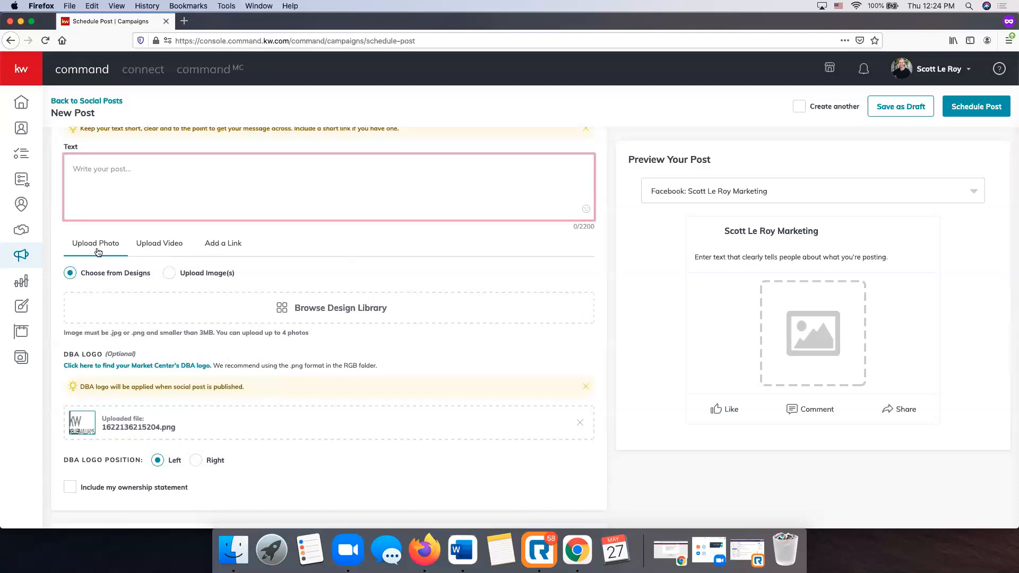
Look at the Upload Video and Add a Link options, then return to Upload Photo.
{"action": "left_click", "coordinate": [141, 248]}
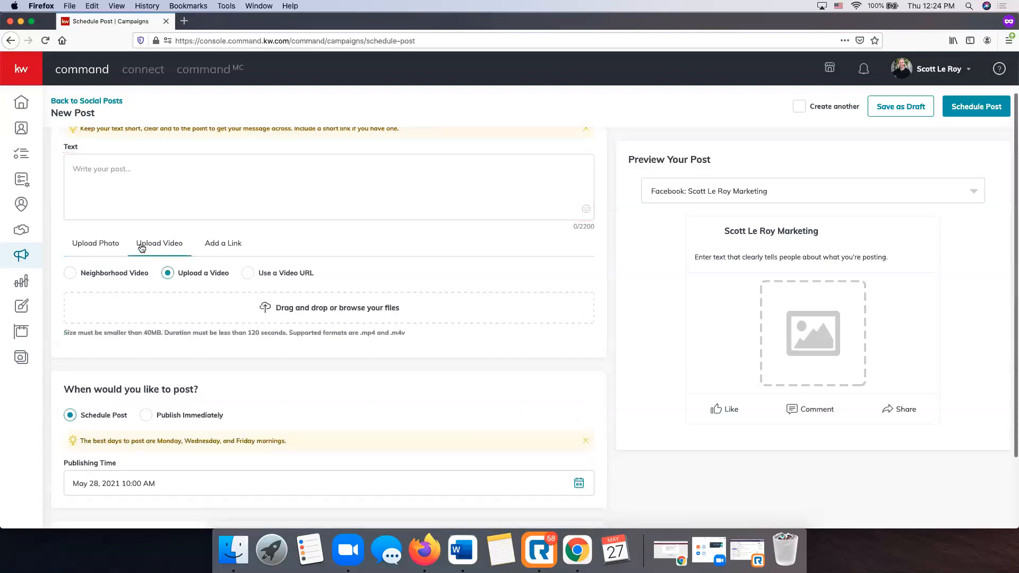
{"action": "left_click", "coordinate": [213, 248]}
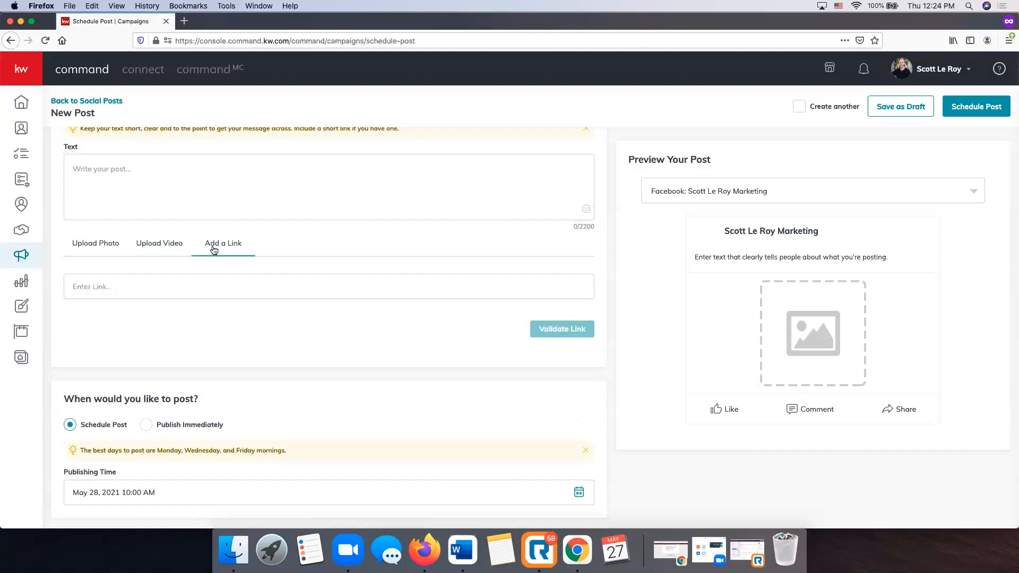
{"action": "left_click", "coordinate": [102, 247]}
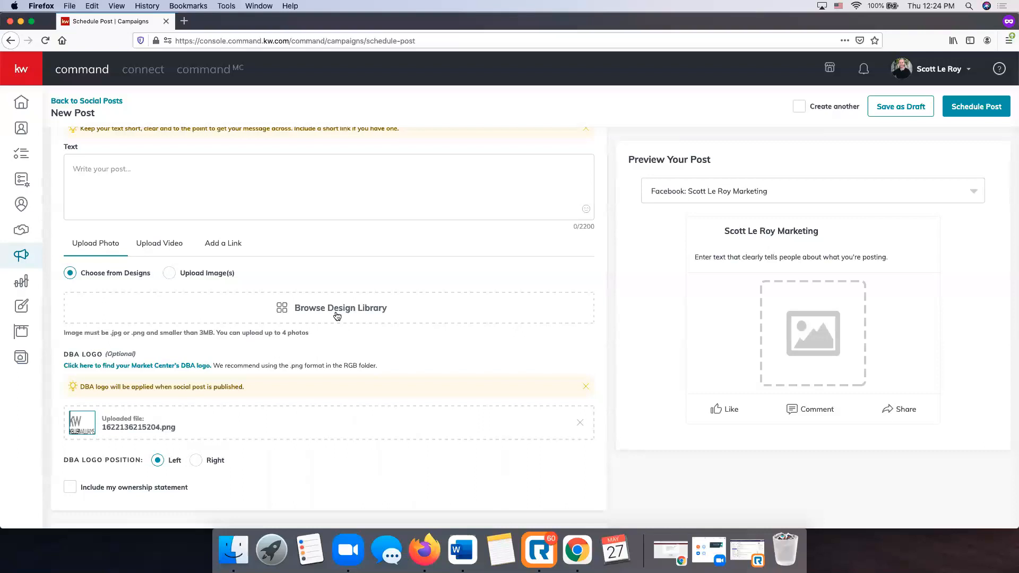
Attach the Americus Just Listed FB design as the post image, cropped to Wide (1.91:1).
{"action": "left_click", "coordinate": [337, 316]}
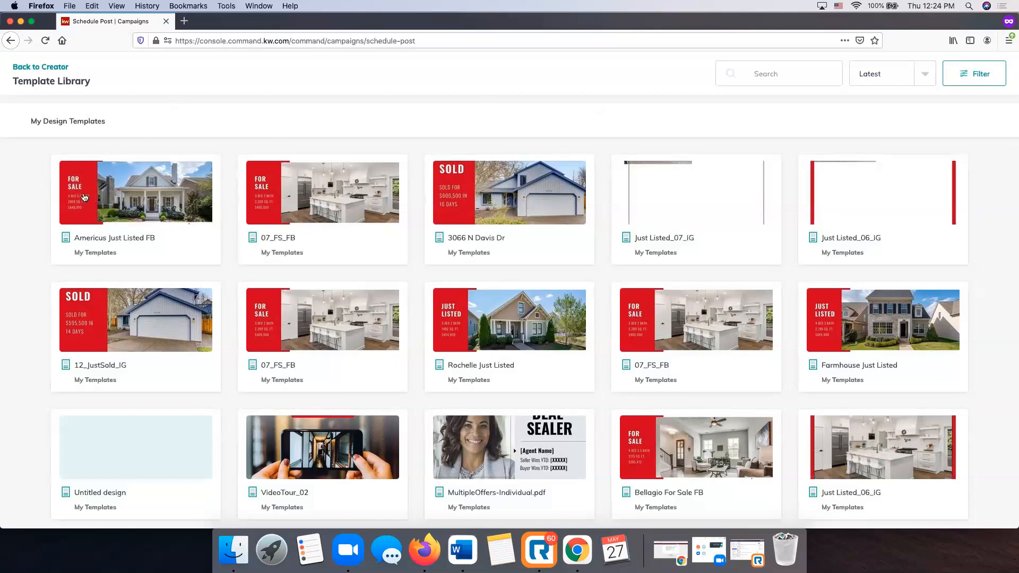
{"action": "left_click", "coordinate": [147, 204]}
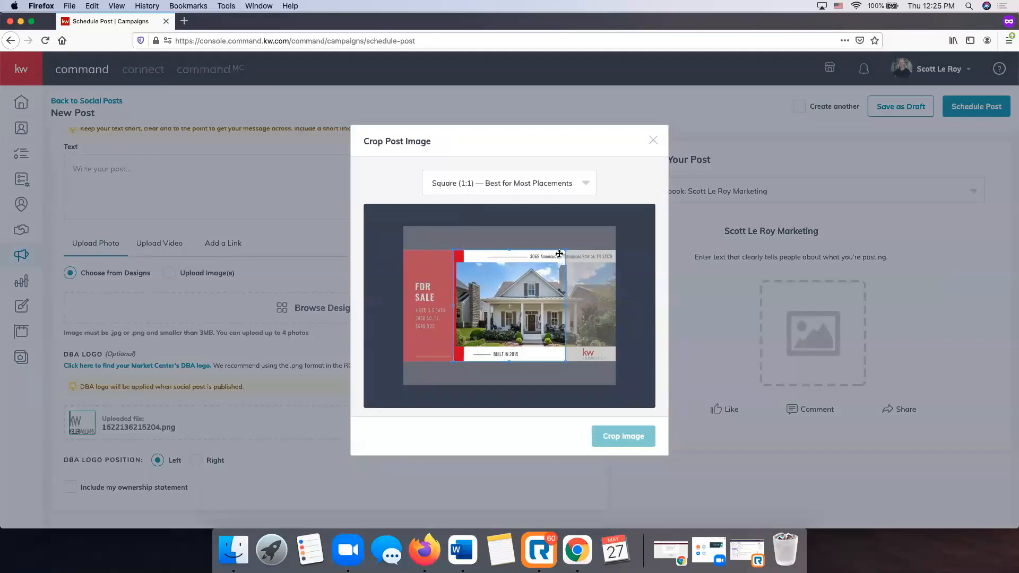
{"action": "left_click", "coordinate": [549, 183]}
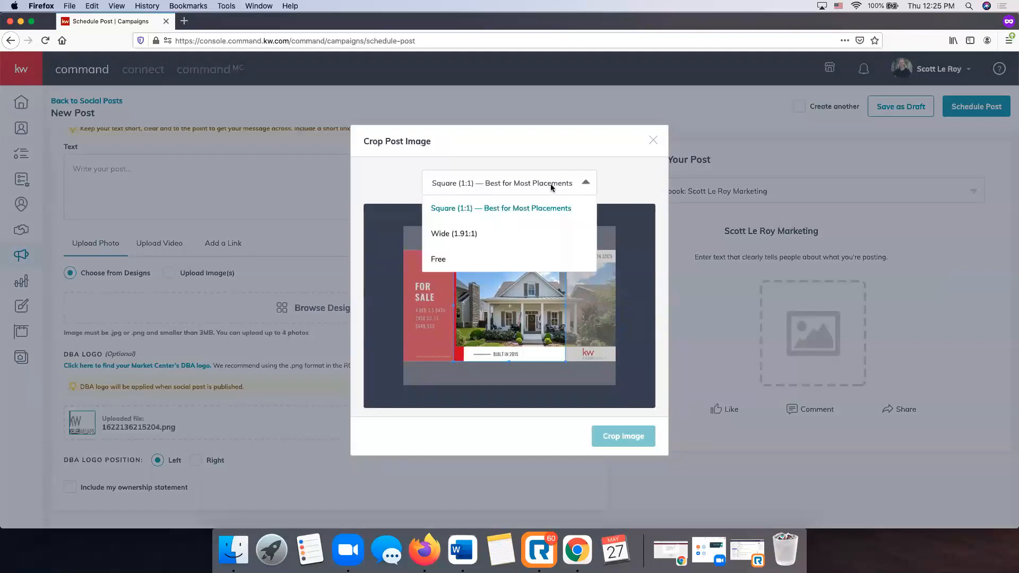
{"action": "left_click", "coordinate": [471, 236]}
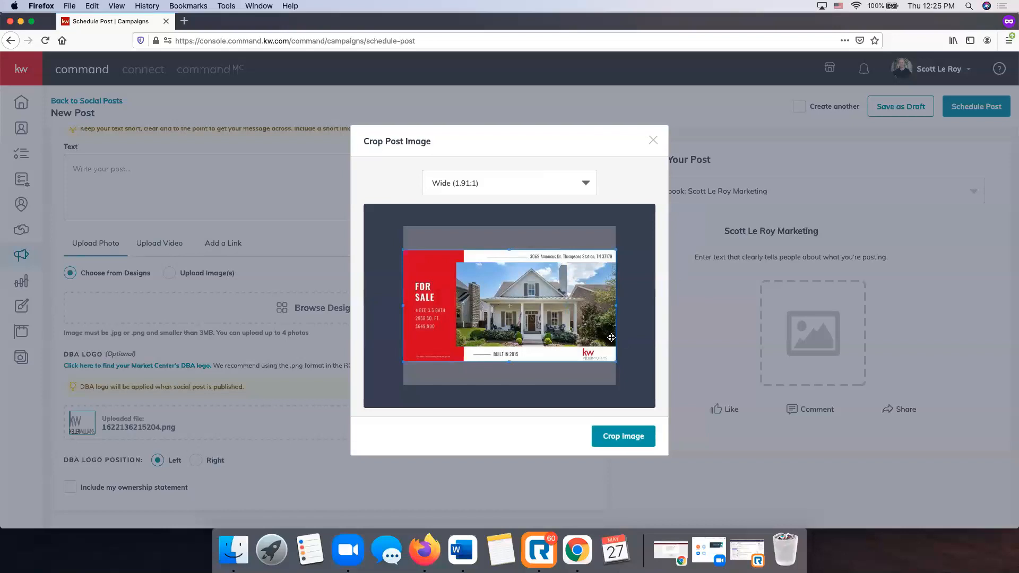
{"action": "left_click", "coordinate": [631, 437]}
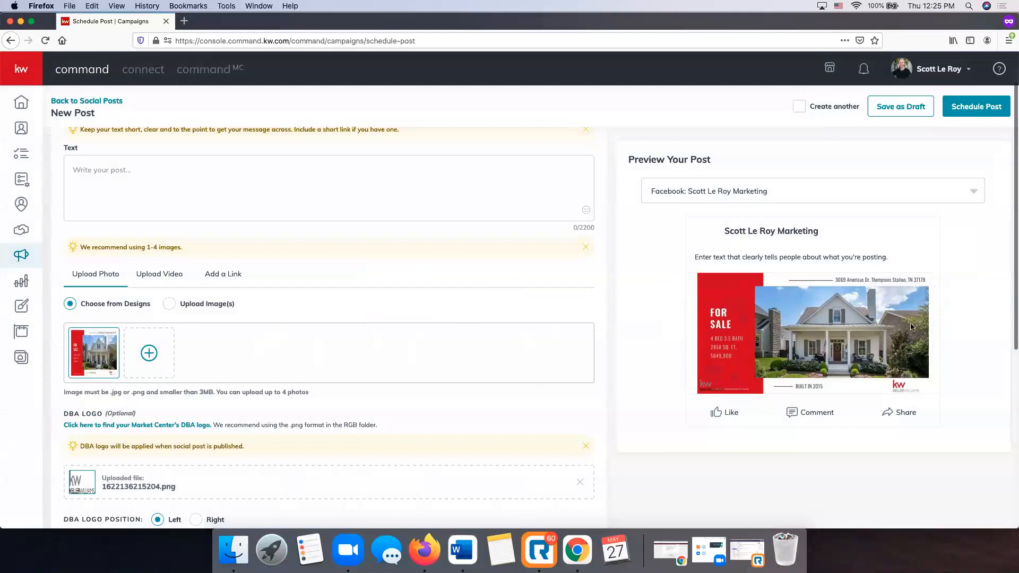
{"action": "left_click", "coordinate": [211, 167]}
{"action": "scroll", "coordinate": [190, 205], "scroll_direction": "up", "scroll_amount": 2}
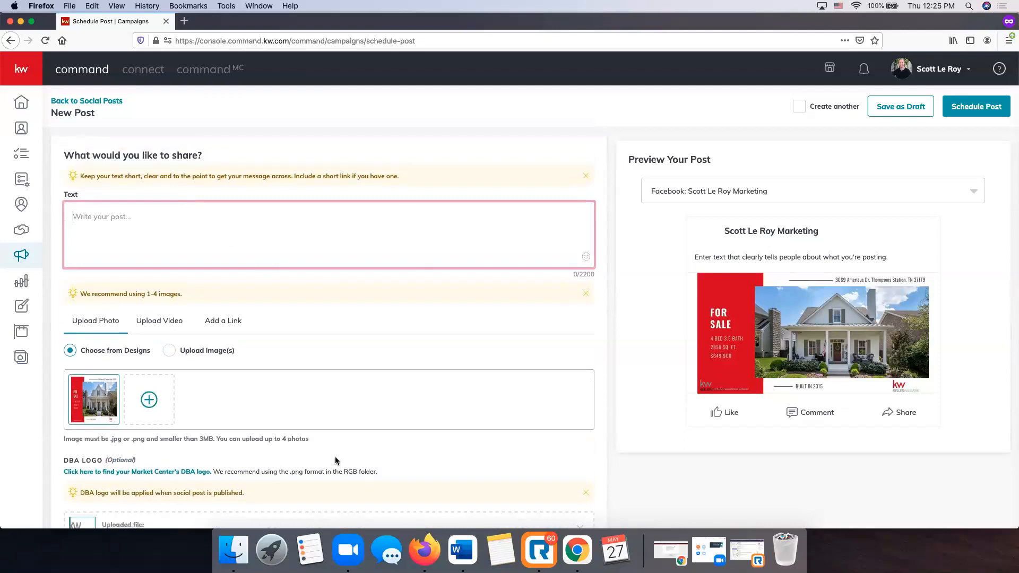
{"action": "left_click", "coordinate": [385, 549]}
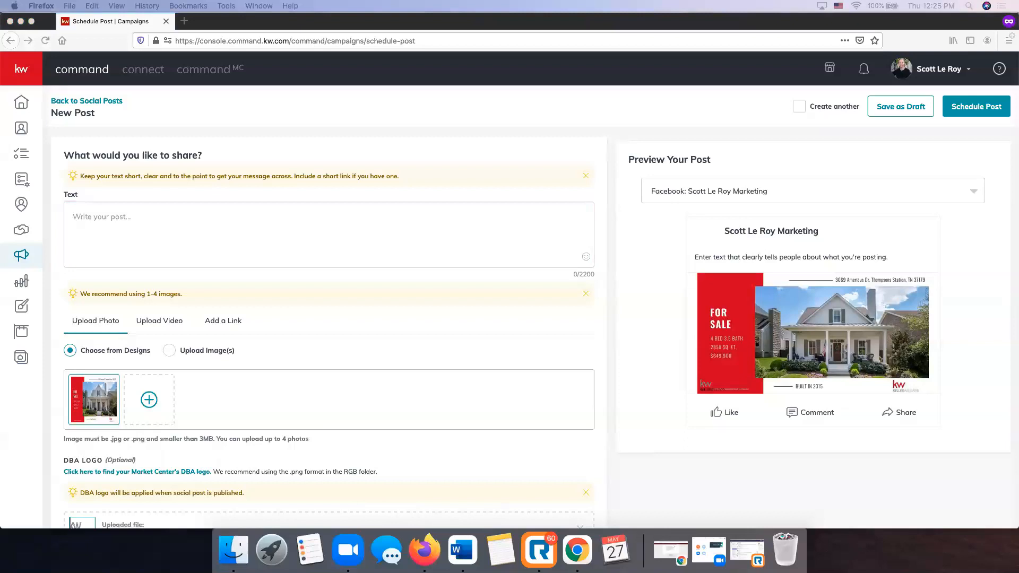
{"action": "left_click", "coordinate": [222, 220]}
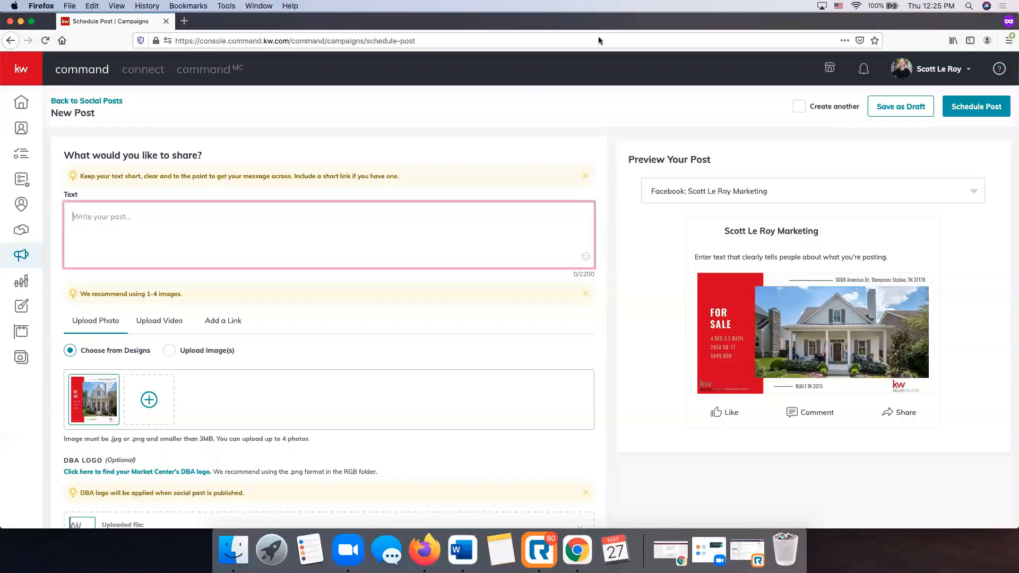
{"action": "scroll", "coordinate": [191, 219], "scroll_direction": "down", "scroll_amount": 1}
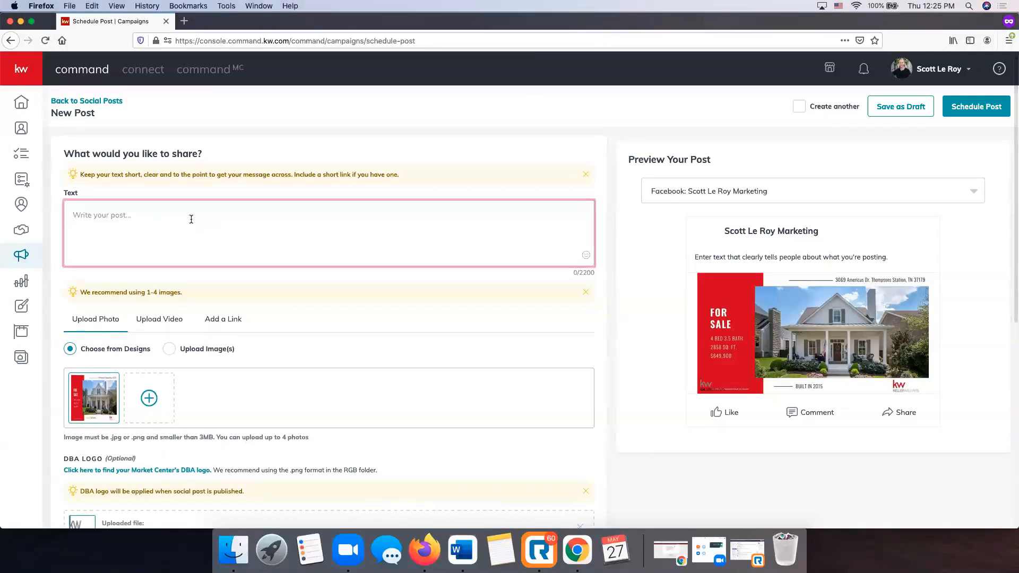
Write 'Just Listed in Thompsons Station!', paste the description, and add 'Contact today for more information'.
{"action": "type", "text": "Just Listed in Thompsonss"}
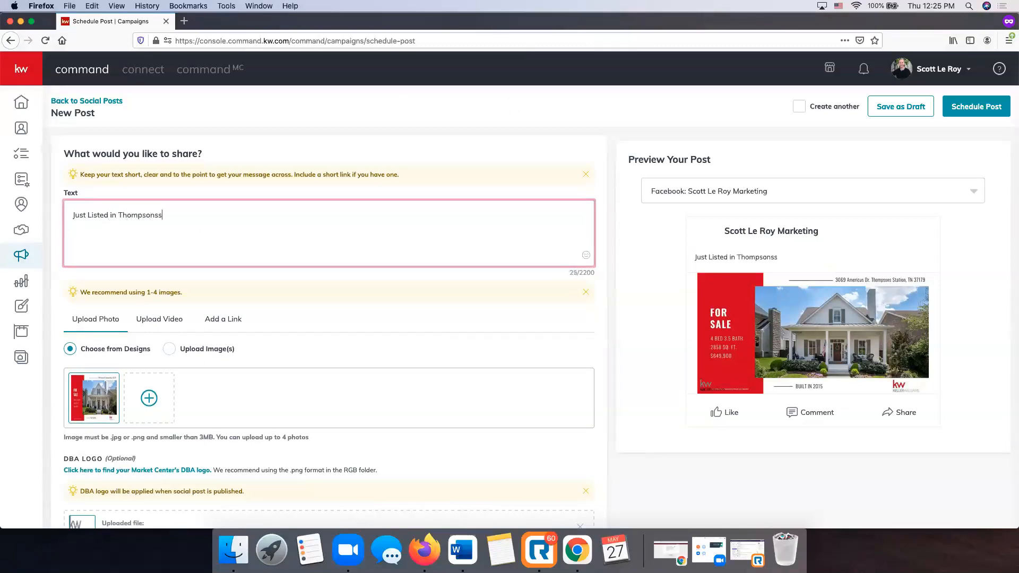
{"action": "key", "text": "BackSpace"}
{"action": "type", "text": "Station!"}
{"action": "type", "text": "Dafatta Custom  Elegant Farmhouse  in Tollgate conveniently located on  Old Americus  close to the amenities! Featuring an open concept, marble kitchen counters & custom cabinets, large island w/breakfast bar, recessed ceiling speakers in living/dining/kitchen/side porch, gas ventless fireplace, huge bonus room, solid wood shelves in all closets, 2 large storage rooms upstairs, spacious front porch, covered side porch, epoxy coated OVERSIZED deep 2 car garage, and more! TONS OF UPGRADED FEATURES"}
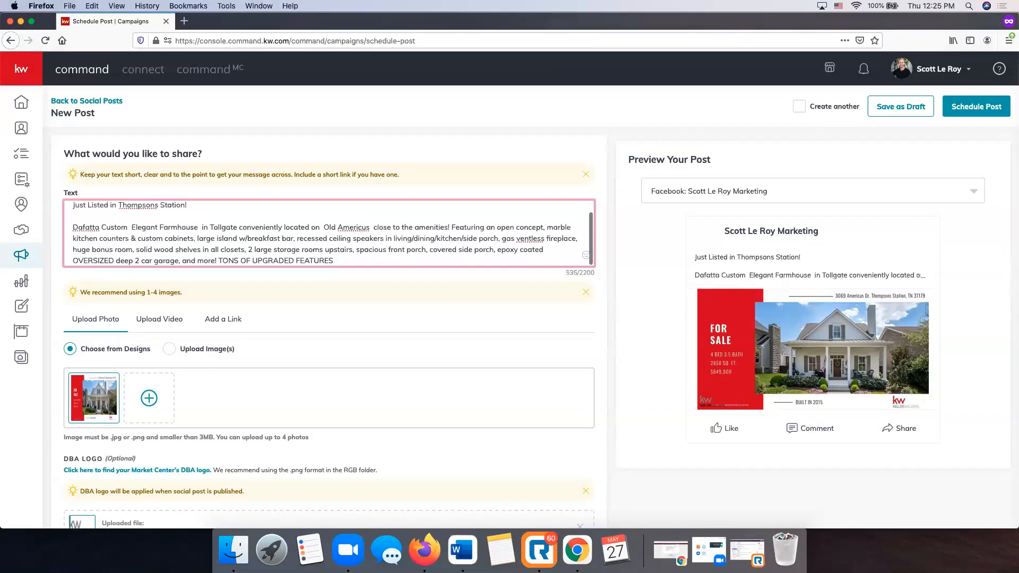
{"action": "type", "text": "."}
{"action": "key", "text": "Return"}
{"action": "key", "text": "Return"}
{"action": "type", "text": "Contact"}
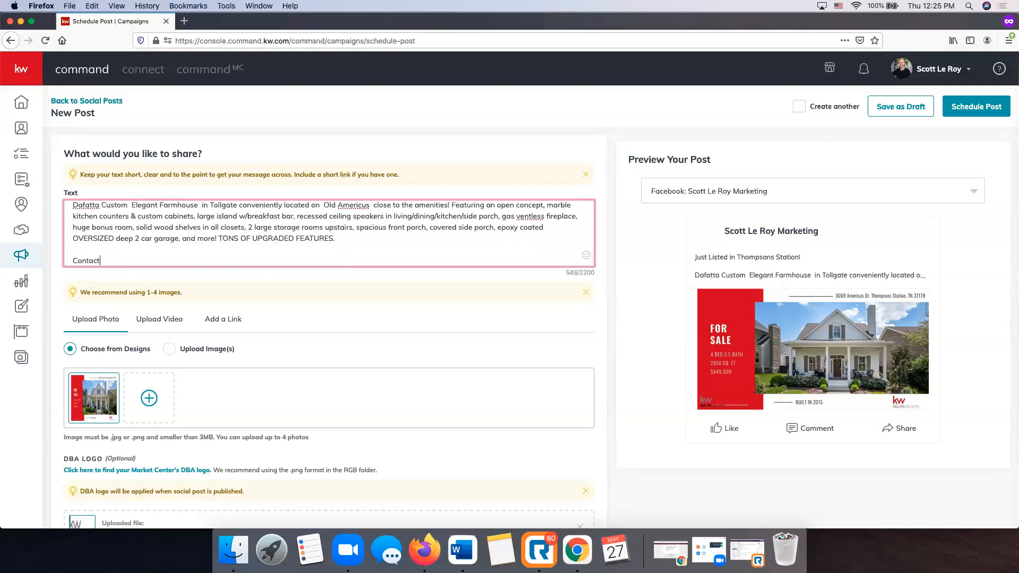
{"action": "type", "text": " today for more information"}
Remove the extra space after 'Old Americus' in the caption.
{"action": "scroll", "coordinate": [396, 235], "scroll_direction": "up", "scroll_amount": 2}
{"action": "scroll", "coordinate": [396, 235], "scroll_direction": "down", "scroll_amount": 3}
{"action": "scroll", "coordinate": [390, 218], "scroll_direction": "down", "scroll_amount": 2}
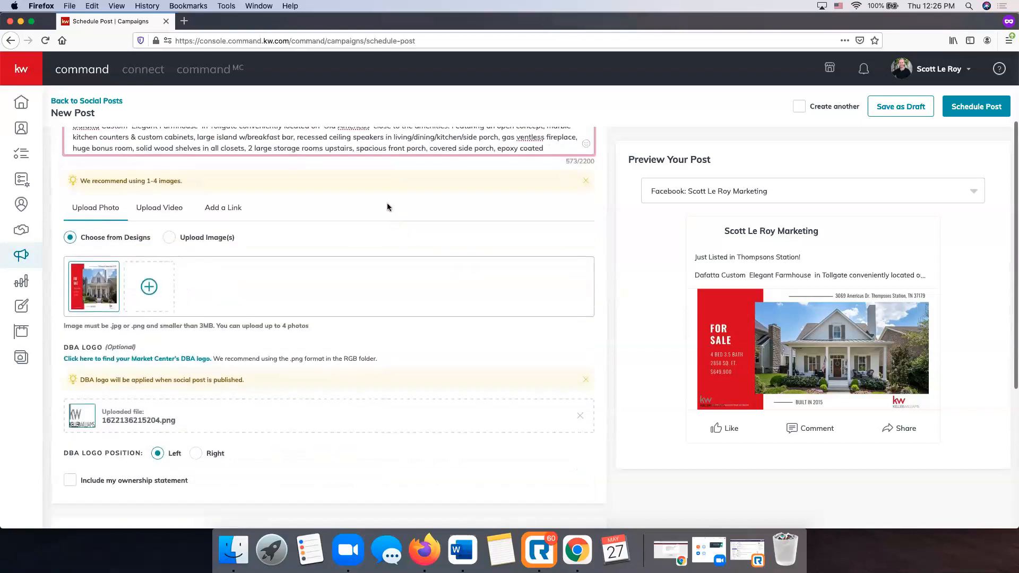
{"action": "scroll", "coordinate": [387, 207], "scroll_direction": "up", "scroll_amount": 2}
{"action": "scroll", "coordinate": [386, 200], "scroll_direction": "down", "scroll_amount": 4}
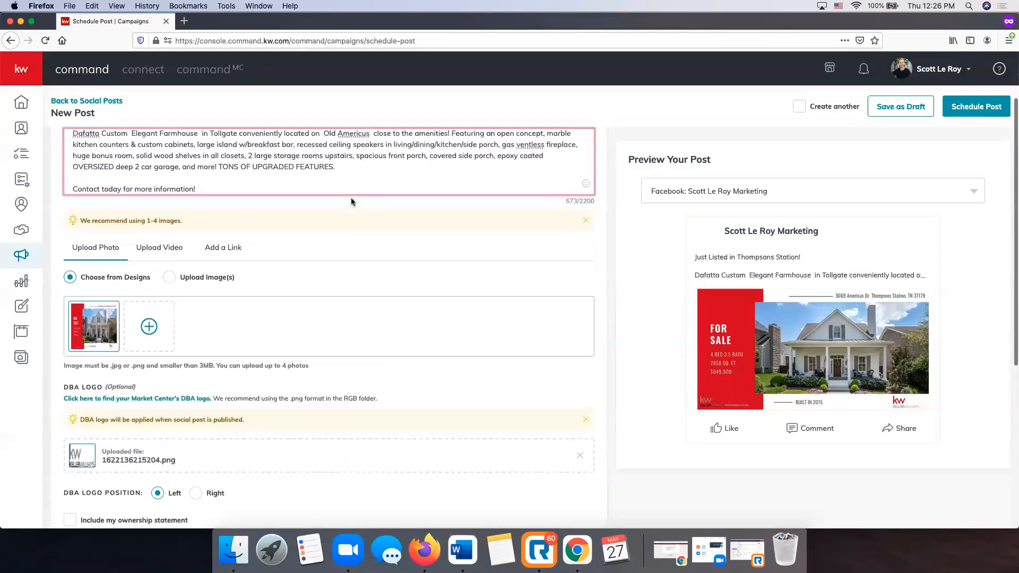
{"action": "scroll", "coordinate": [352, 202], "scroll_direction": "up", "scroll_amount": 4}
{"action": "scroll", "coordinate": [423, 215], "scroll_direction": "down", "scroll_amount": 1}
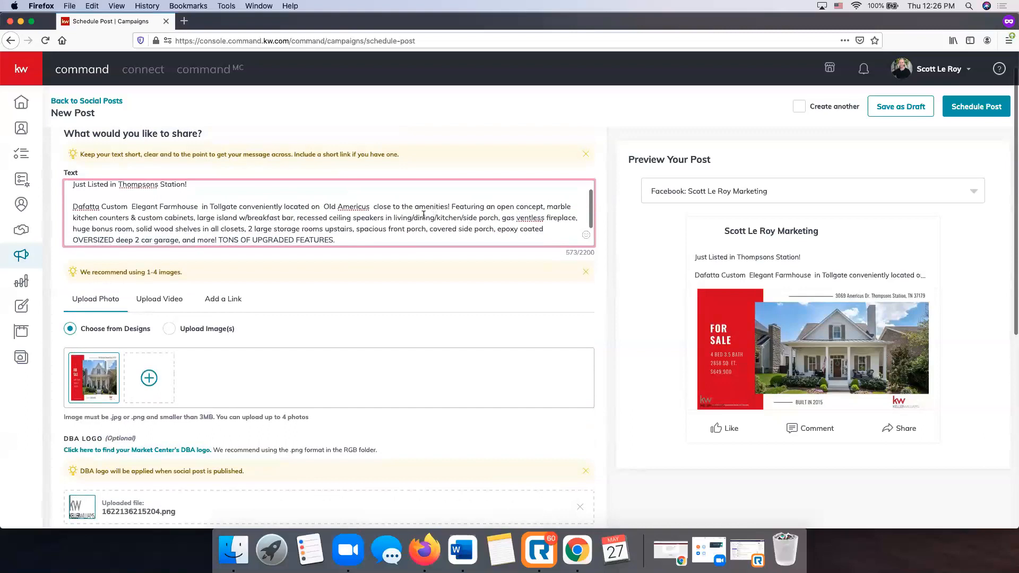
{"action": "left_click", "coordinate": [374, 206]}
{"action": "key", "text": "BackSpace"}
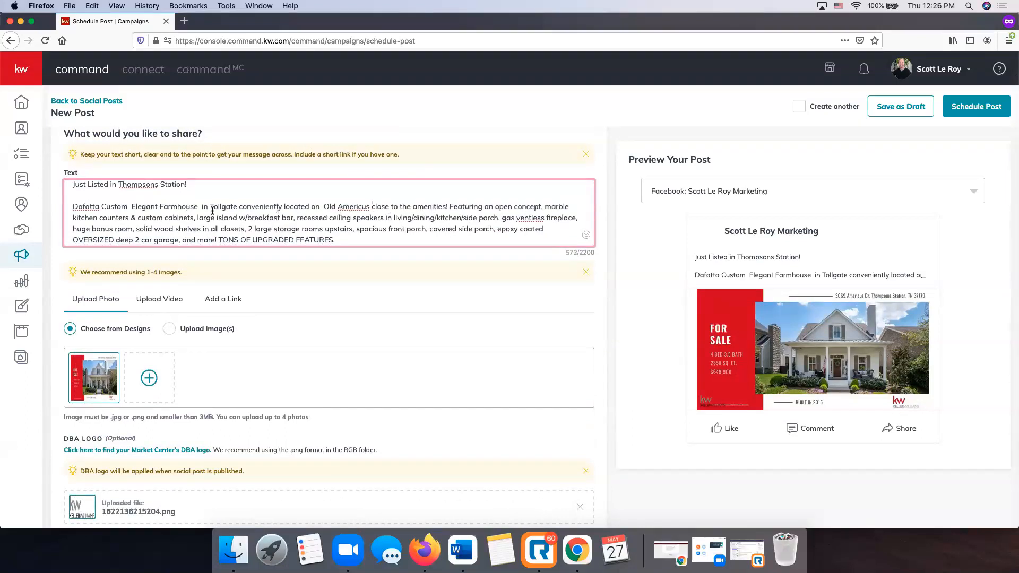
{"action": "scroll", "coordinate": [215, 207], "scroll_direction": "down", "scroll_amount": 2}
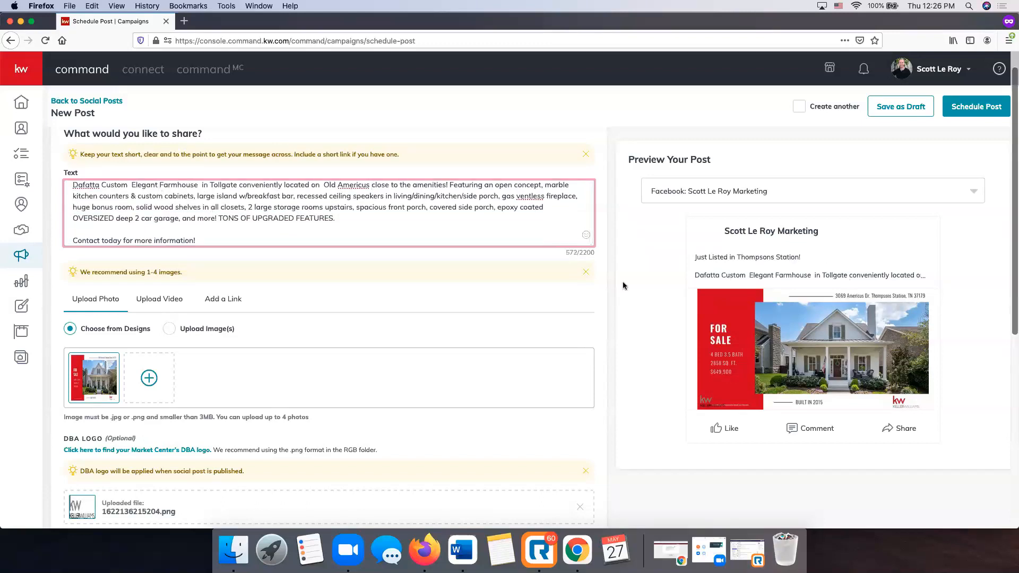
{"action": "scroll", "coordinate": [323, 262], "scroll_direction": "down", "scroll_amount": 4}
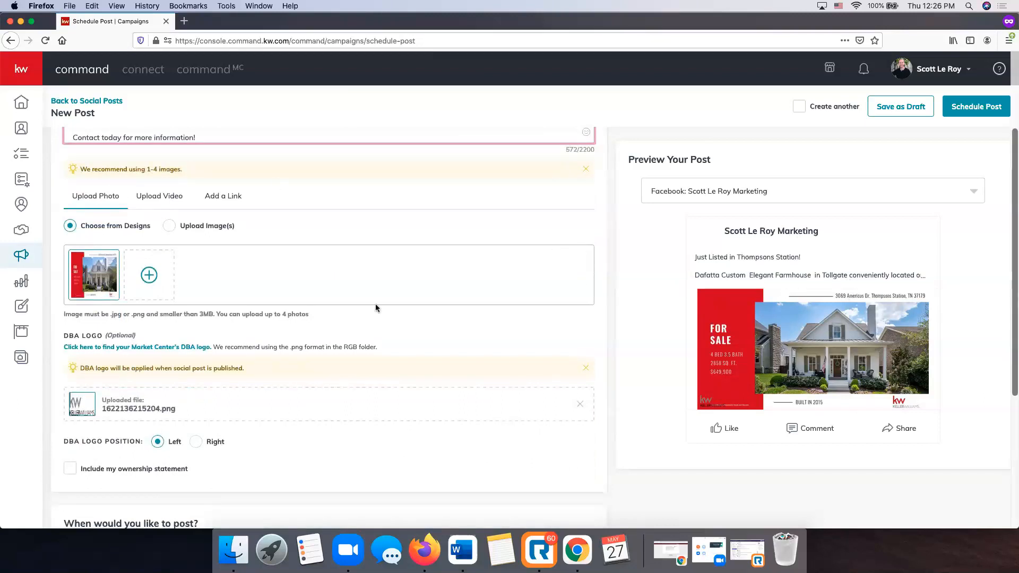
{"action": "scroll", "coordinate": [375, 306], "scroll_direction": "down", "scroll_amount": 4}
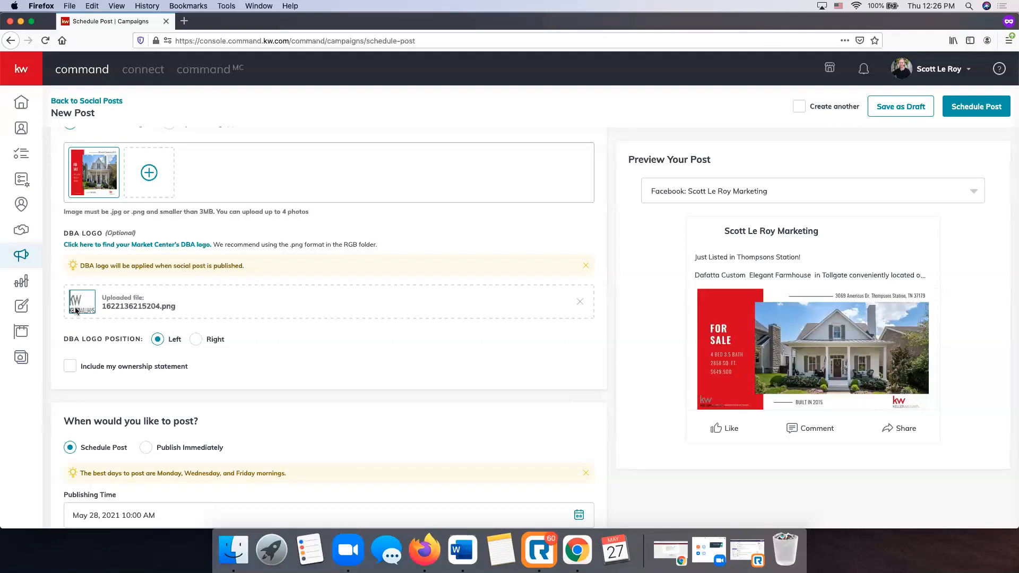
Remove the uploaded DBA logo, keeping the logo position on Left and the ownership statement unchecked.
{"action": "left_click", "coordinate": [196, 340]}
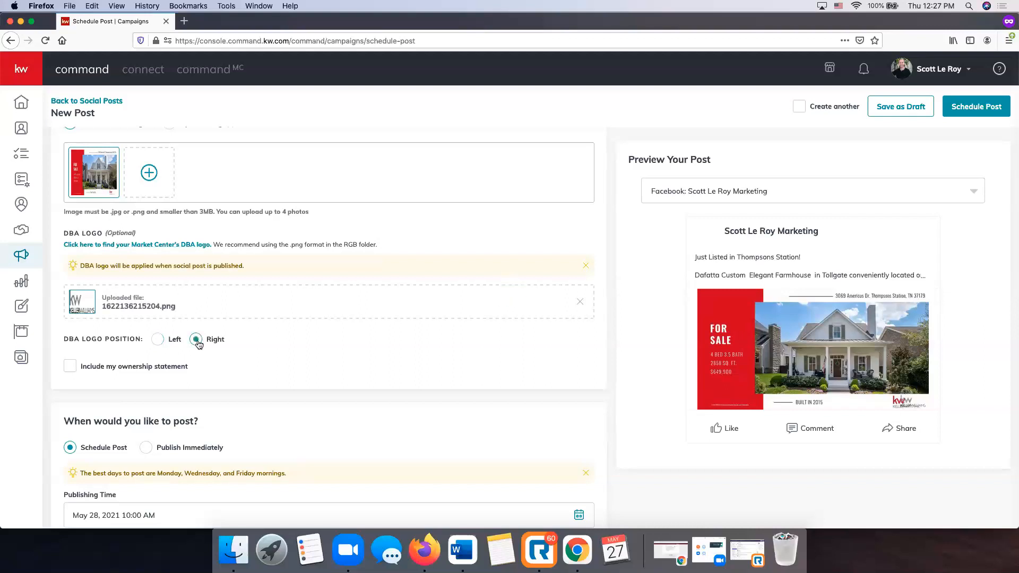
{"action": "left_click", "coordinate": [158, 339]}
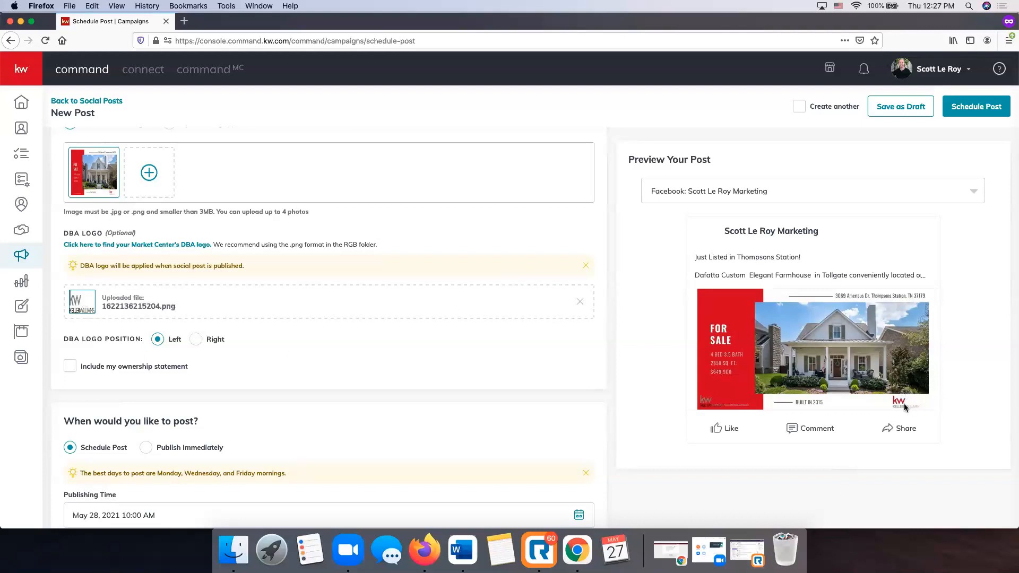
{"action": "left_click", "coordinate": [580, 302]}
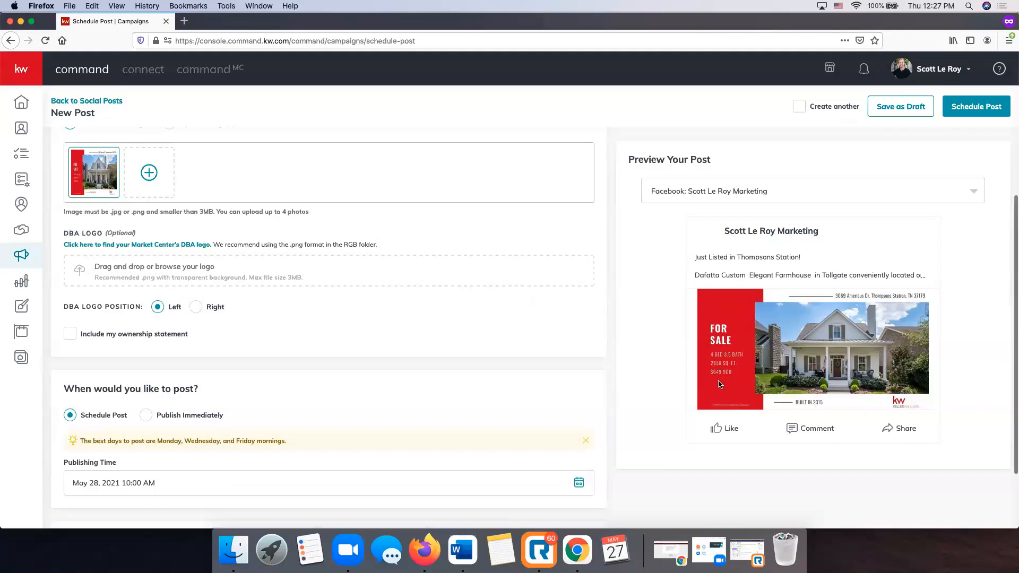
{"action": "left_click", "coordinate": [71, 334]}
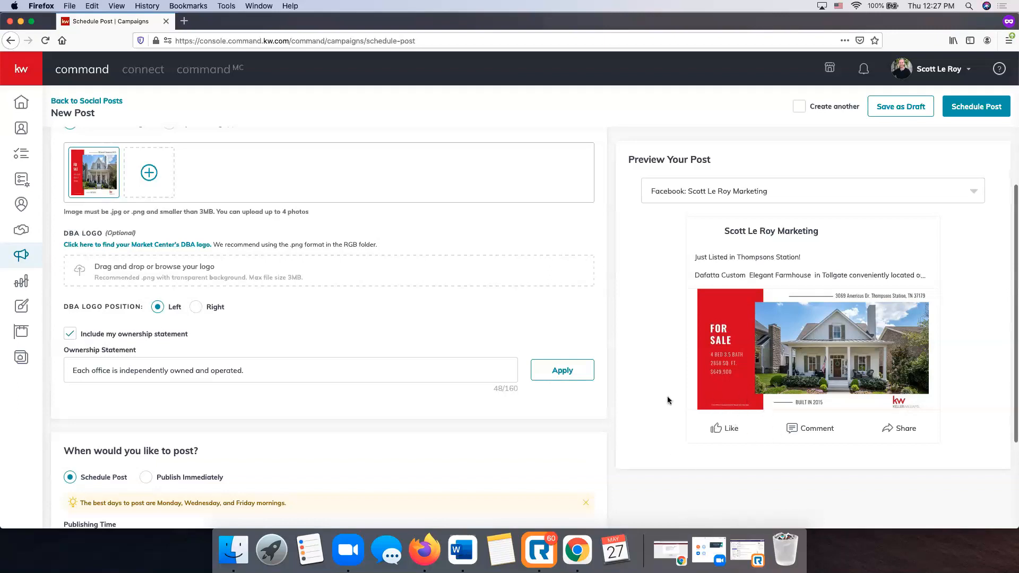
{"action": "left_click", "coordinate": [70, 334]}
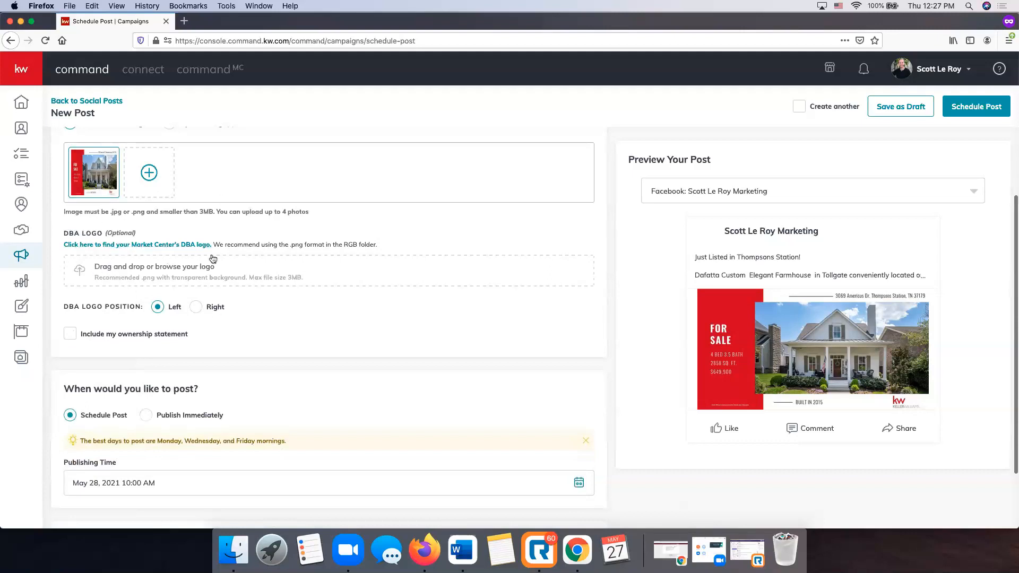
{"action": "scroll", "coordinate": [176, 275], "scroll_direction": "down", "scroll_amount": 1}
{"action": "scroll", "coordinate": [176, 275], "scroll_direction": "down", "scroll_amount": 5}
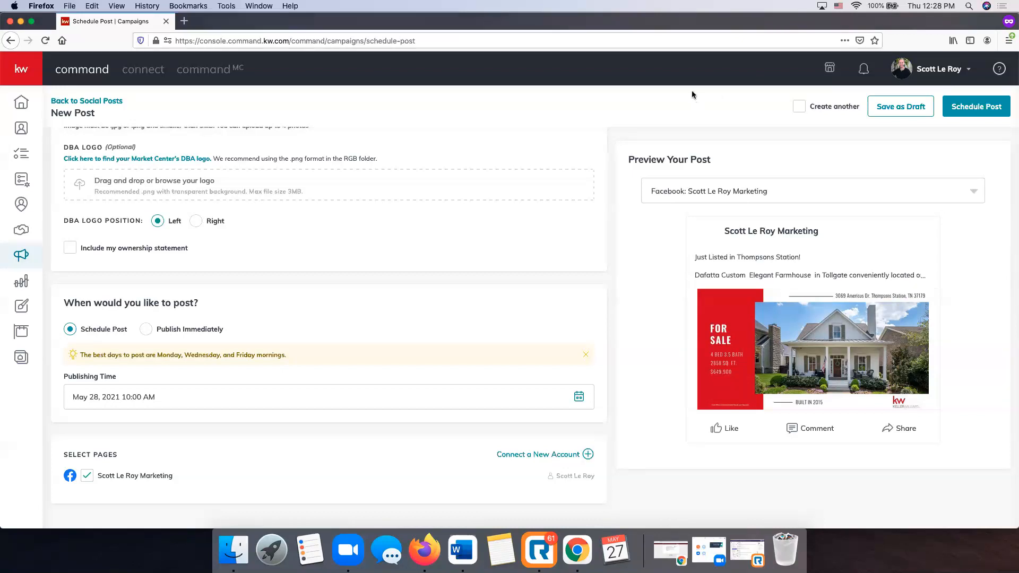
{"action": "scroll", "coordinate": [311, 273], "scroll_direction": "down", "scroll_amount": 1}
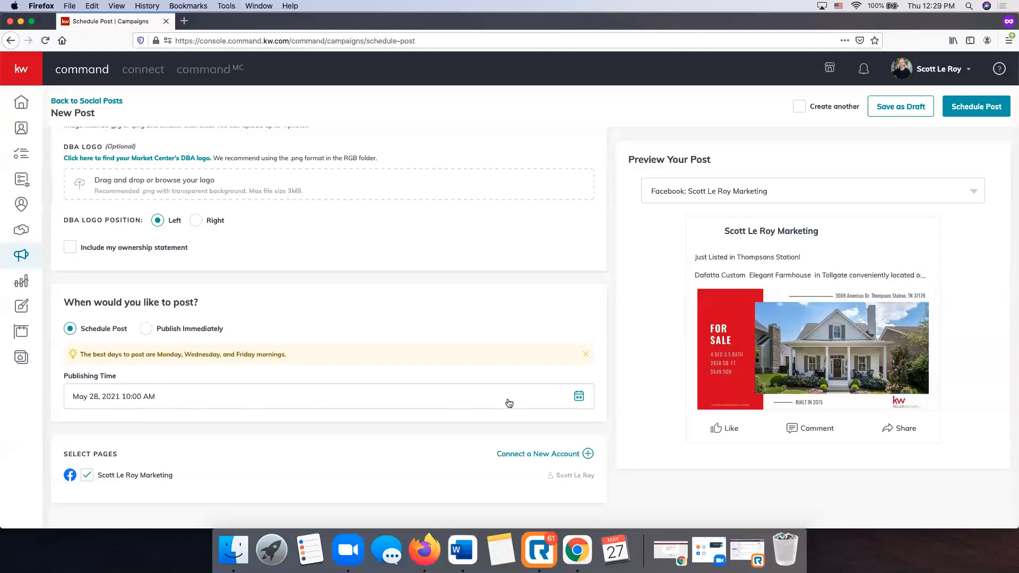
Pick May 31 in the Publishing Time calendar and set the minutes to 30 for 10:30 AM.
{"action": "left_click", "coordinate": [578, 395]}
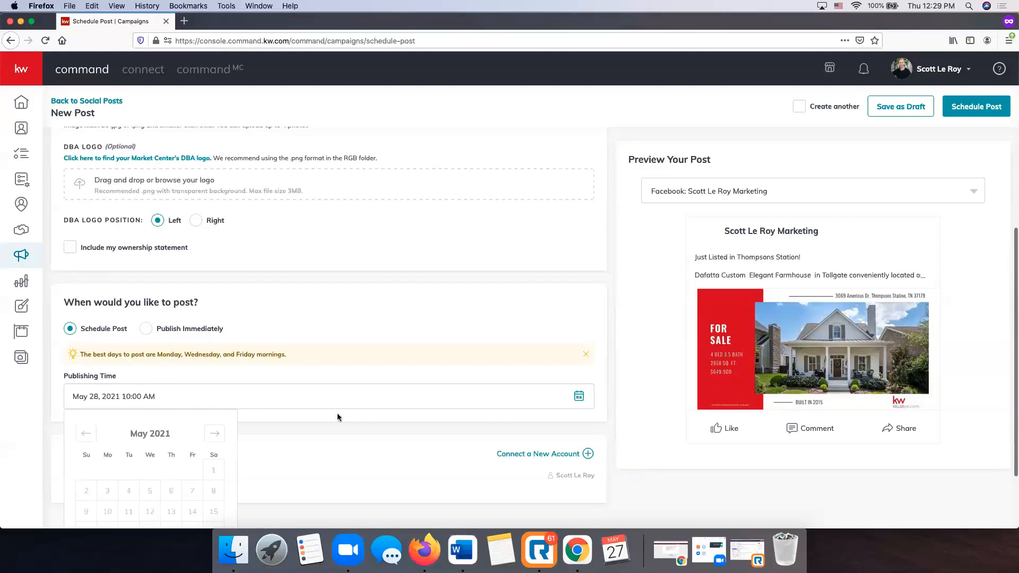
{"action": "scroll", "coordinate": [337, 413], "scroll_direction": "down", "scroll_amount": 3}
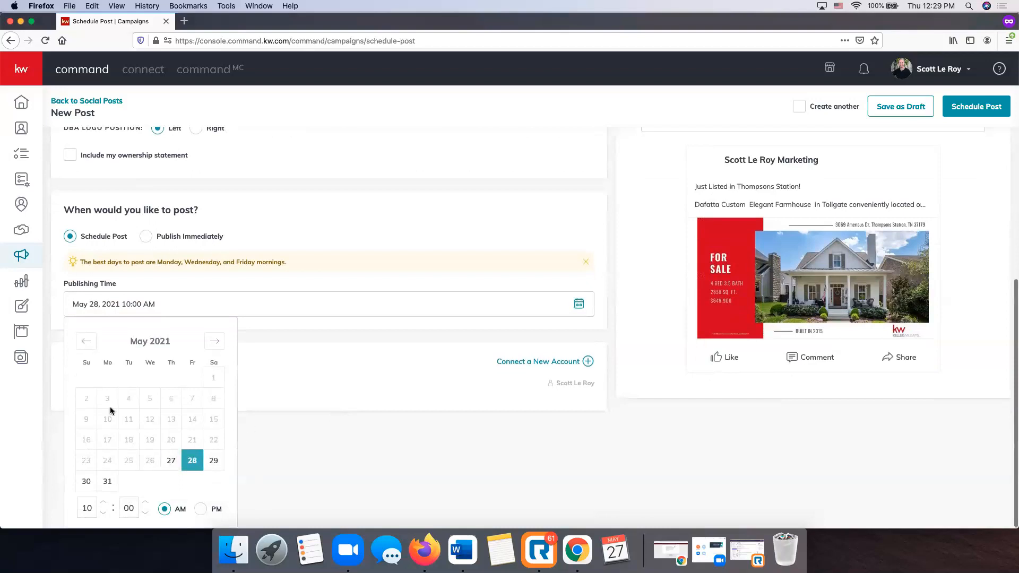
{"action": "left_click", "coordinate": [107, 482]}
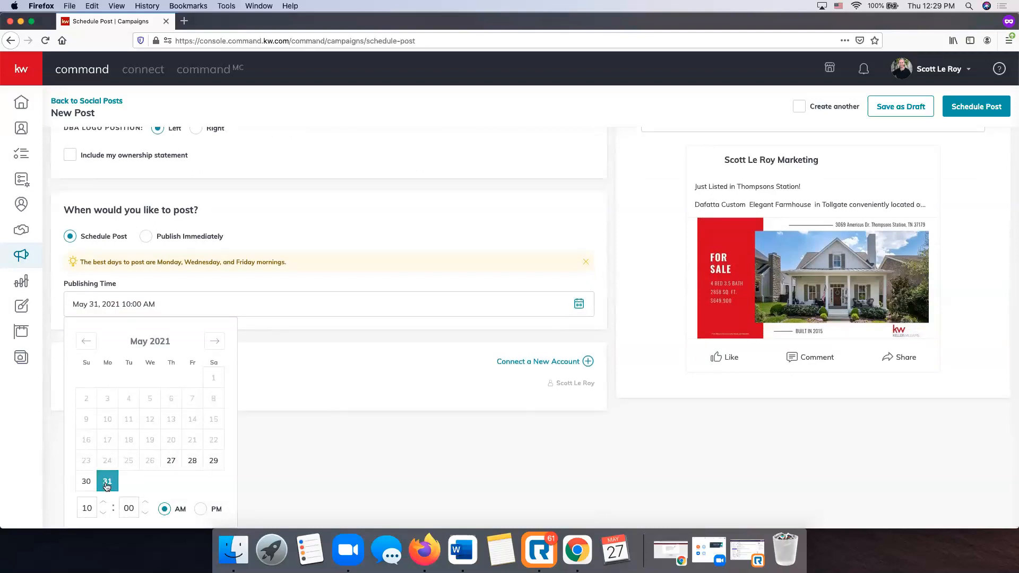
{"action": "left_click", "coordinate": [132, 508]}
{"action": "type", "text": "30"}
{"action": "left_click", "coordinate": [346, 472]}
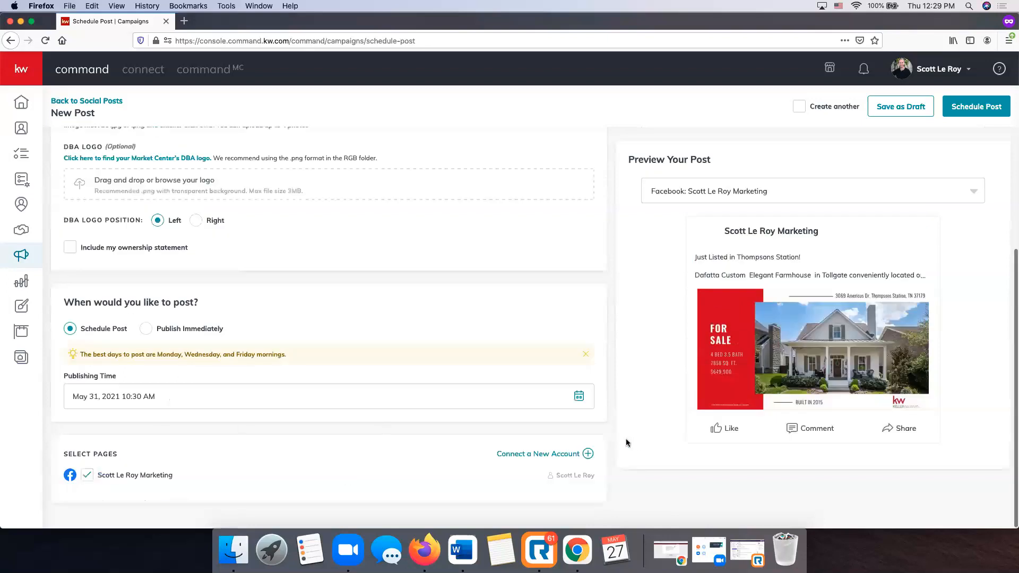
{"action": "scroll", "coordinate": [260, 467], "scroll_direction": "up", "scroll_amount": 1}
{"action": "scroll", "coordinate": [291, 462], "scroll_direction": "down", "scroll_amount": 1}
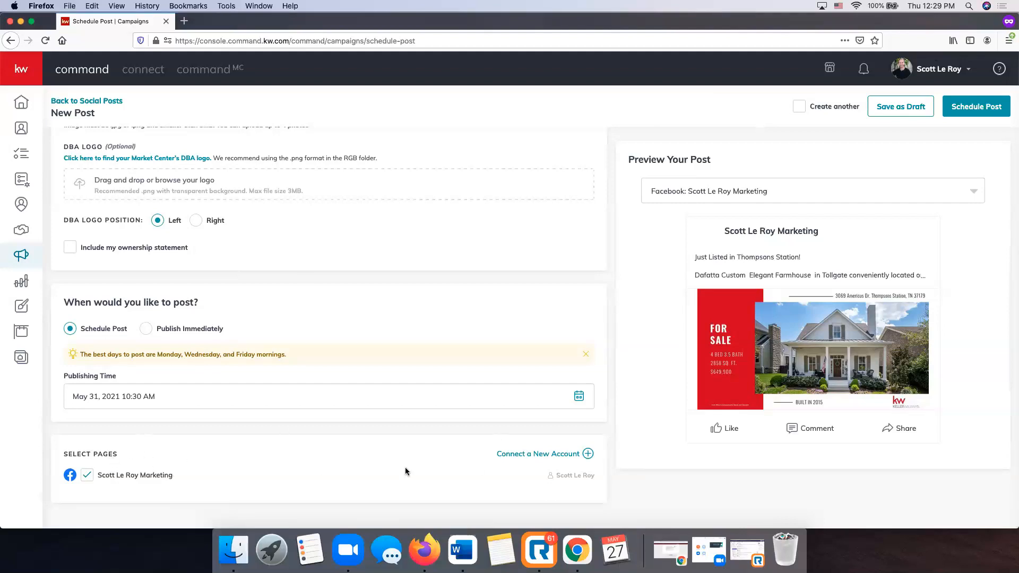
Schedule the Just Listed Facebook post and confirm it in the Confirmation dialog.
{"action": "scroll", "coordinate": [405, 466], "scroll_direction": "up", "scroll_amount": 5}
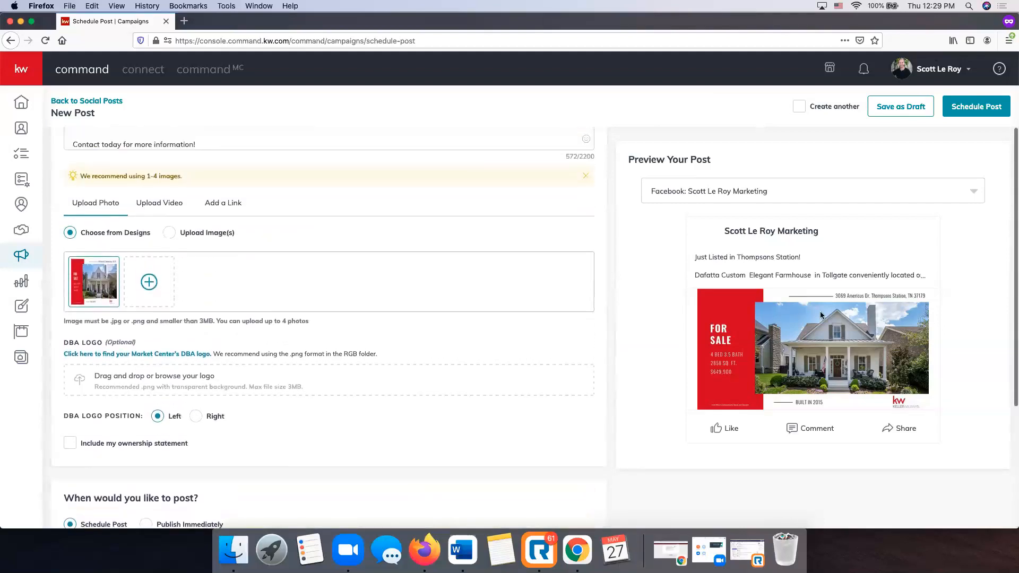
{"action": "scroll", "coordinate": [370, 301], "scroll_direction": "up", "scroll_amount": 3}
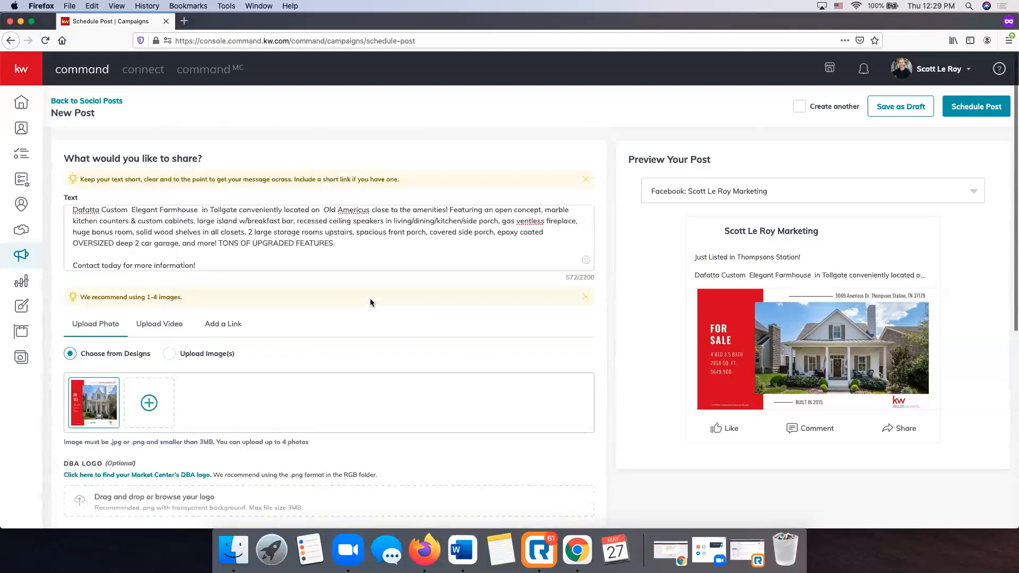
{"action": "scroll", "coordinate": [370, 303], "scroll_direction": "down", "scroll_amount": 6}
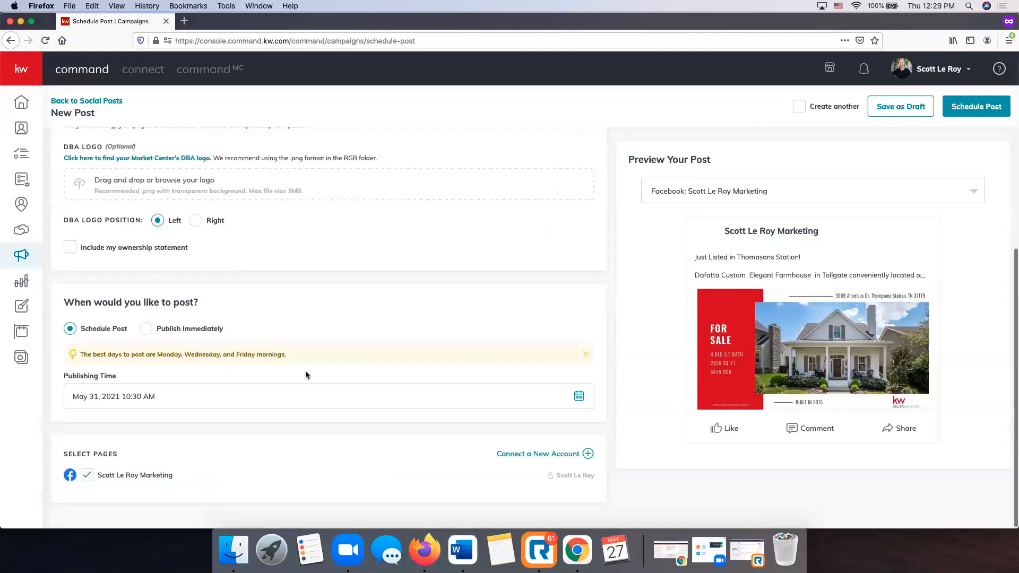
{"action": "scroll", "coordinate": [307, 375], "scroll_direction": "up", "scroll_amount": 6}
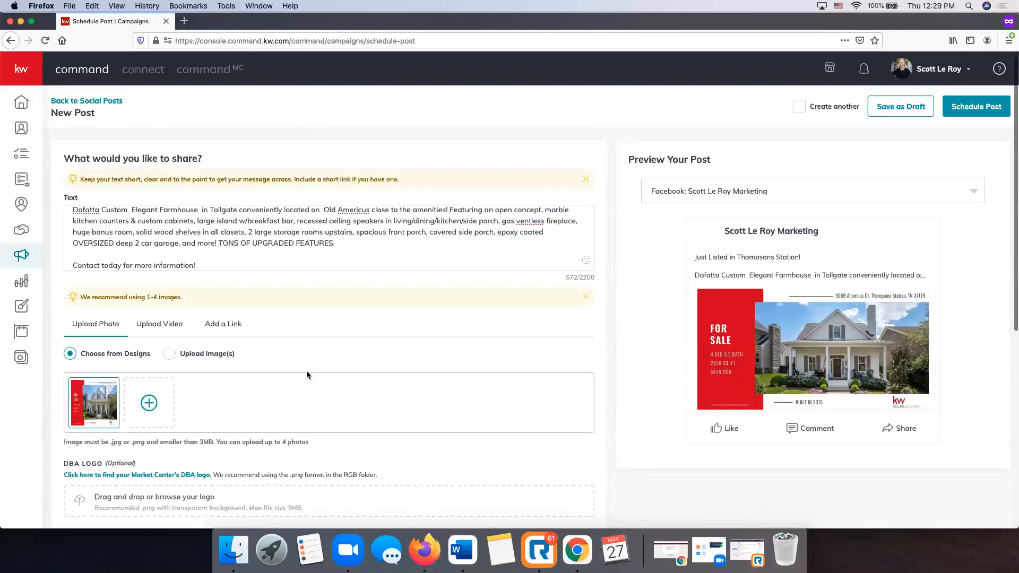
{"action": "left_click", "coordinate": [893, 108]}
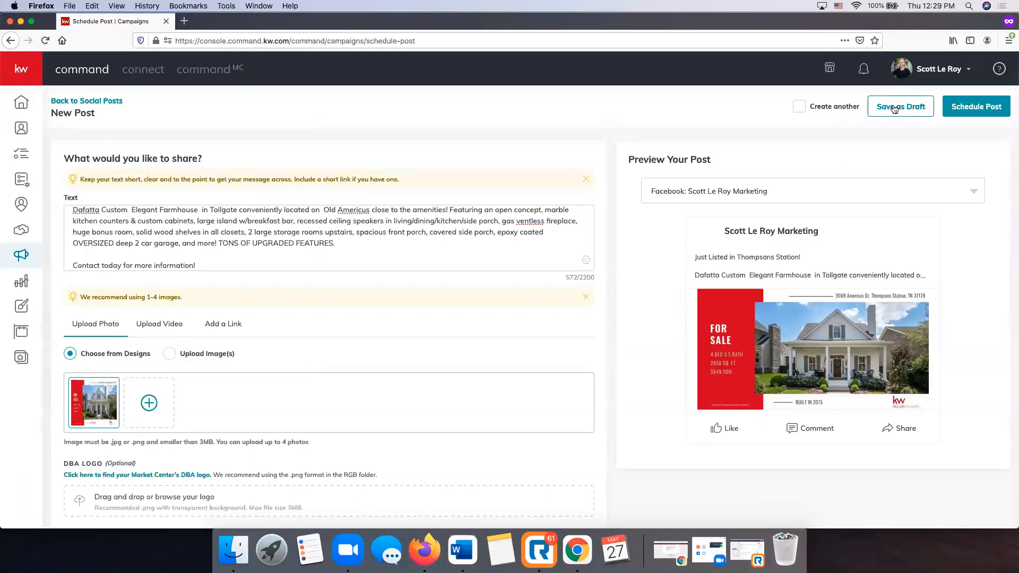
{"action": "left_click", "coordinate": [999, 113]}
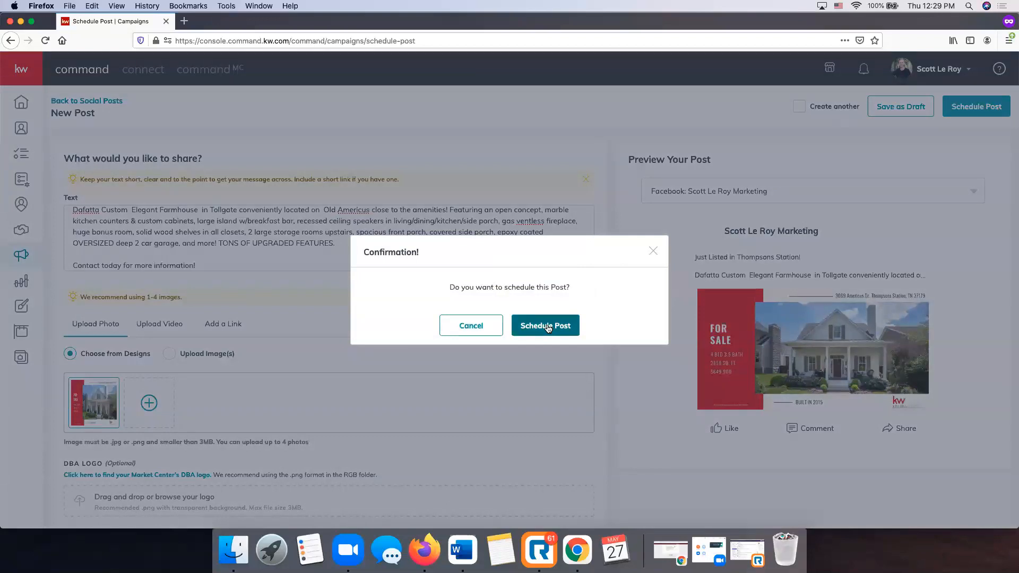
{"action": "left_click", "coordinate": [548, 327]}
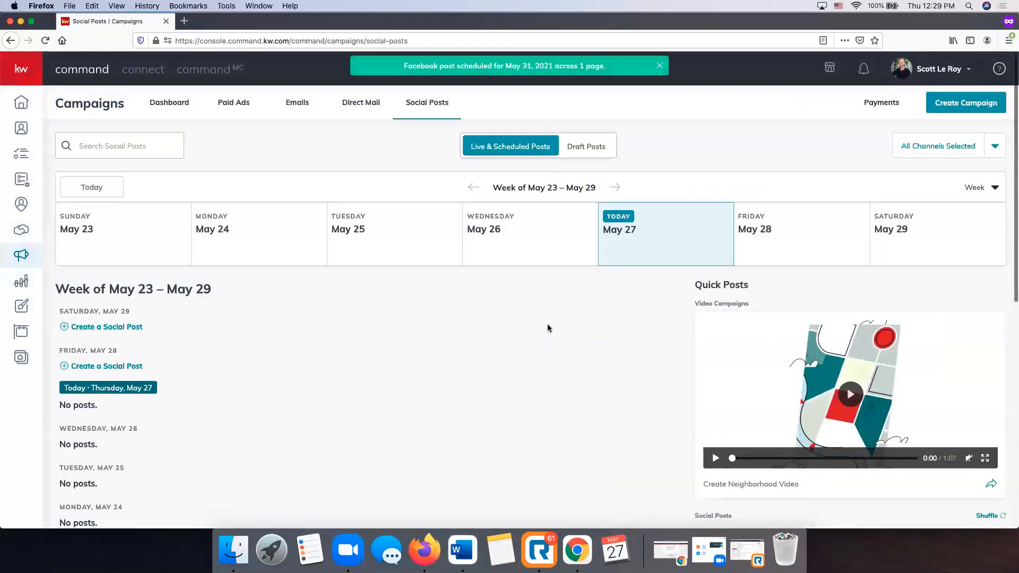
Advance the Social Posts calendar to May 30 – June 05 and locate the Monday 10:30 am listing post.
{"action": "scroll", "coordinate": [548, 328], "scroll_direction": "down", "scroll_amount": 3}
{"action": "scroll", "coordinate": [548, 327], "scroll_direction": "up", "scroll_amount": 2}
{"action": "scroll", "coordinate": [547, 327], "scroll_direction": "down", "scroll_amount": 1}
{"action": "scroll", "coordinate": [547, 328], "scroll_direction": "down", "scroll_amount": 3}
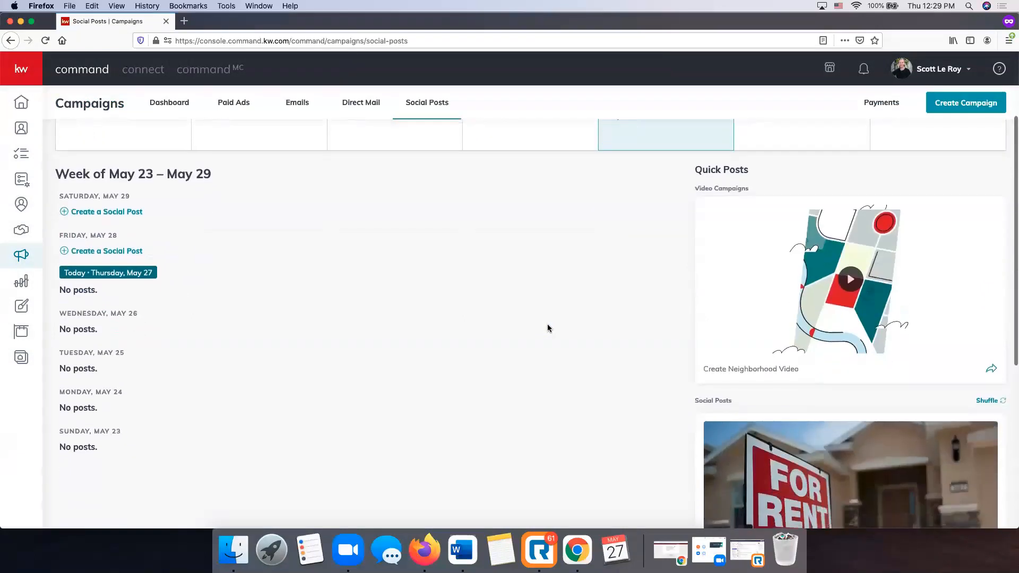
{"action": "scroll", "coordinate": [228, 286], "scroll_direction": "up", "scroll_amount": 3}
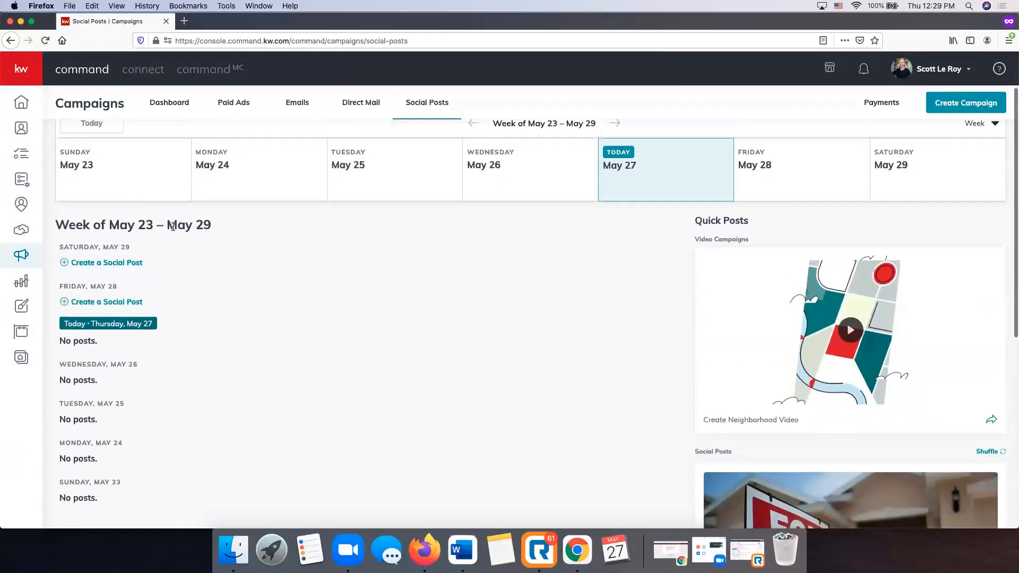
{"action": "scroll", "coordinate": [107, 364], "scroll_direction": "down", "scroll_amount": 1}
{"action": "scroll", "coordinate": [113, 348], "scroll_direction": "up", "scroll_amount": 3}
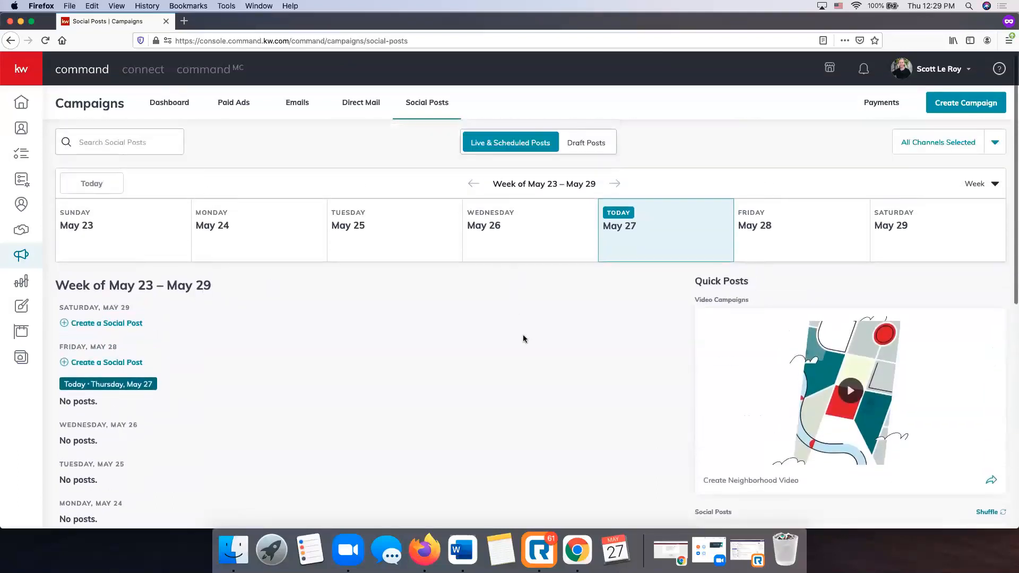
{"action": "scroll", "coordinate": [88, 366], "scroll_direction": "down", "scroll_amount": 1}
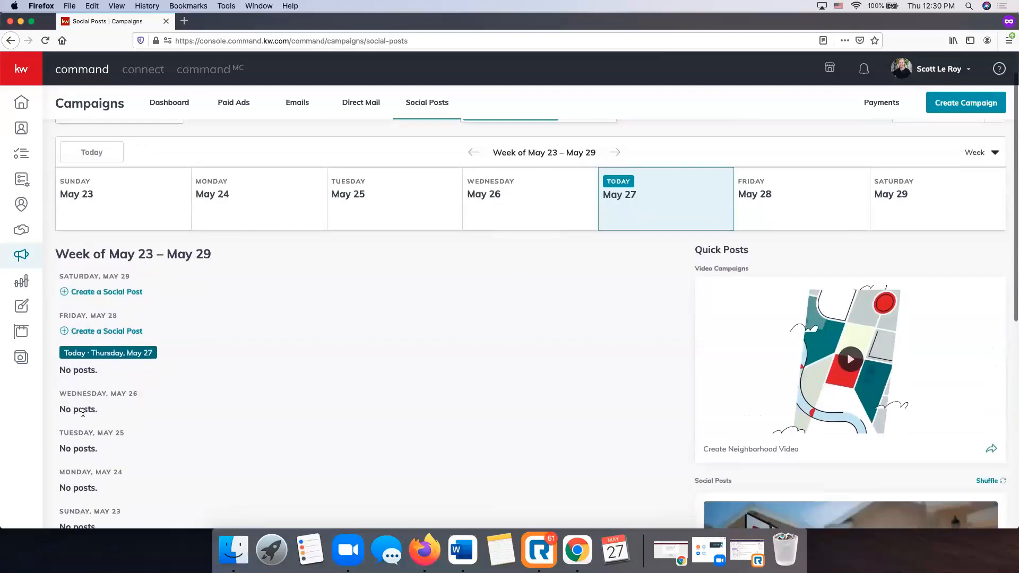
{"action": "scroll", "coordinate": [88, 366], "scroll_direction": "down", "scroll_amount": 2}
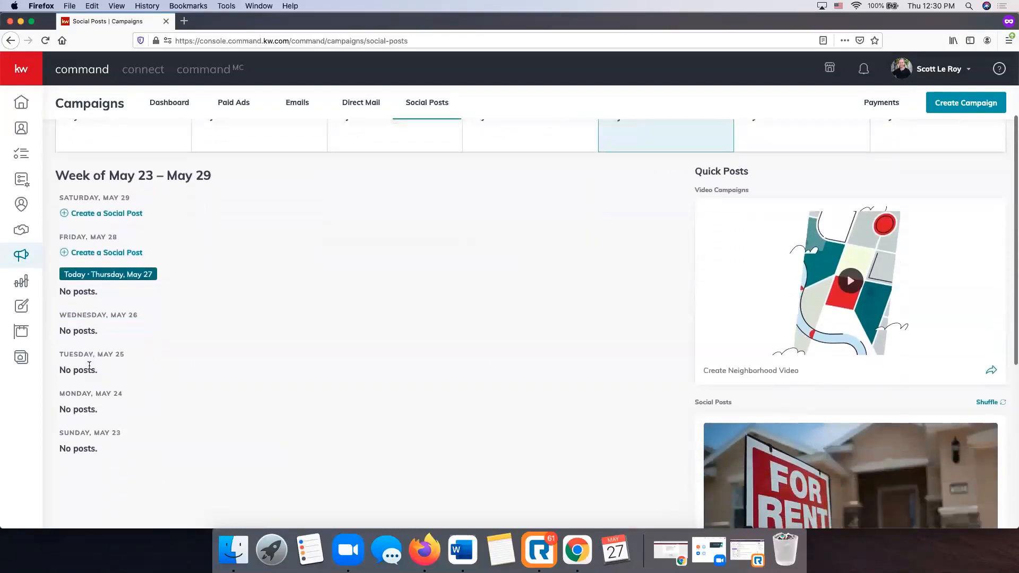
{"action": "scroll", "coordinate": [151, 352], "scroll_direction": "up", "scroll_amount": 3}
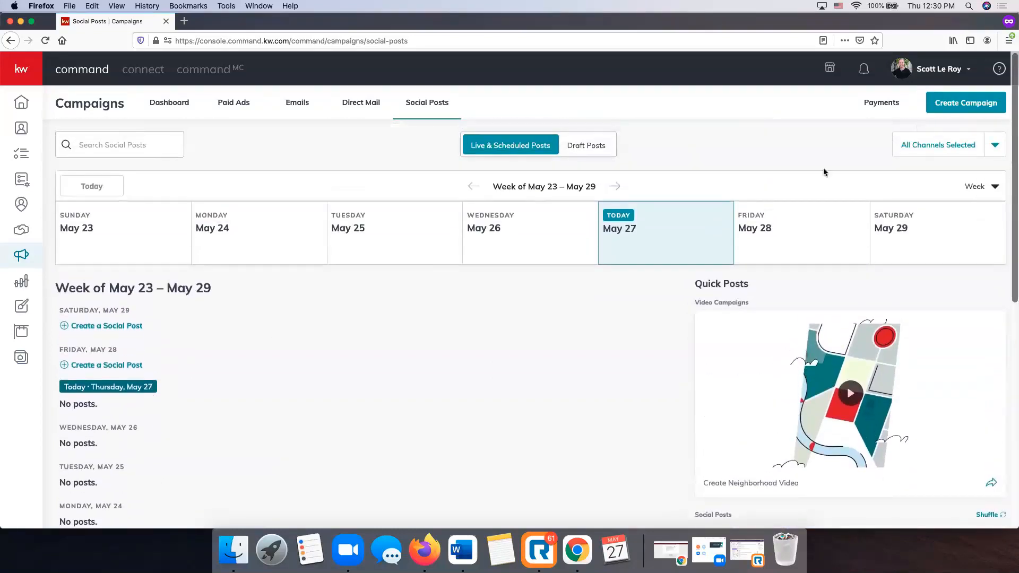
{"action": "left_click", "coordinate": [615, 186]}
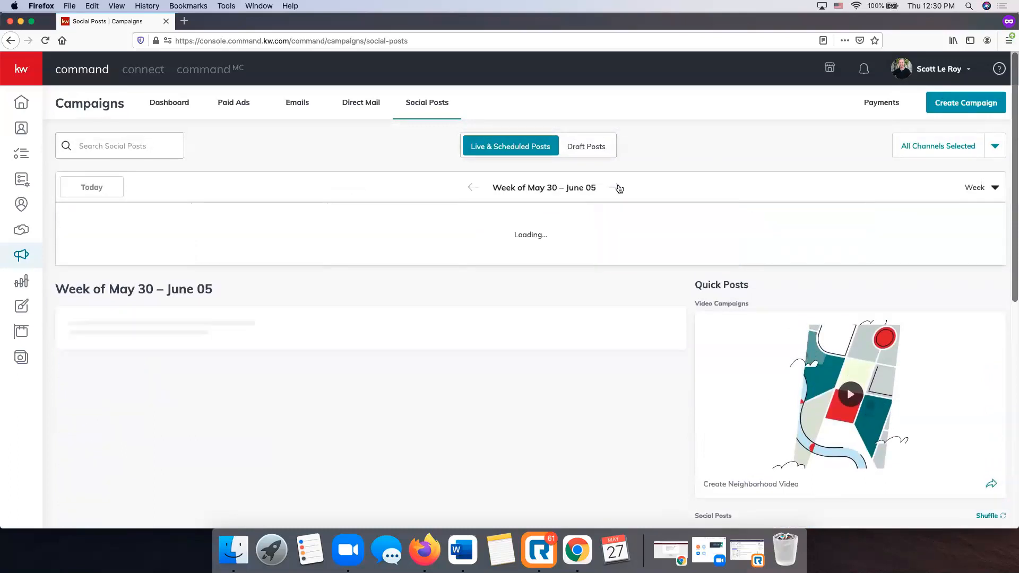
{"action": "scroll", "coordinate": [358, 277], "scroll_direction": "down", "scroll_amount": 4}
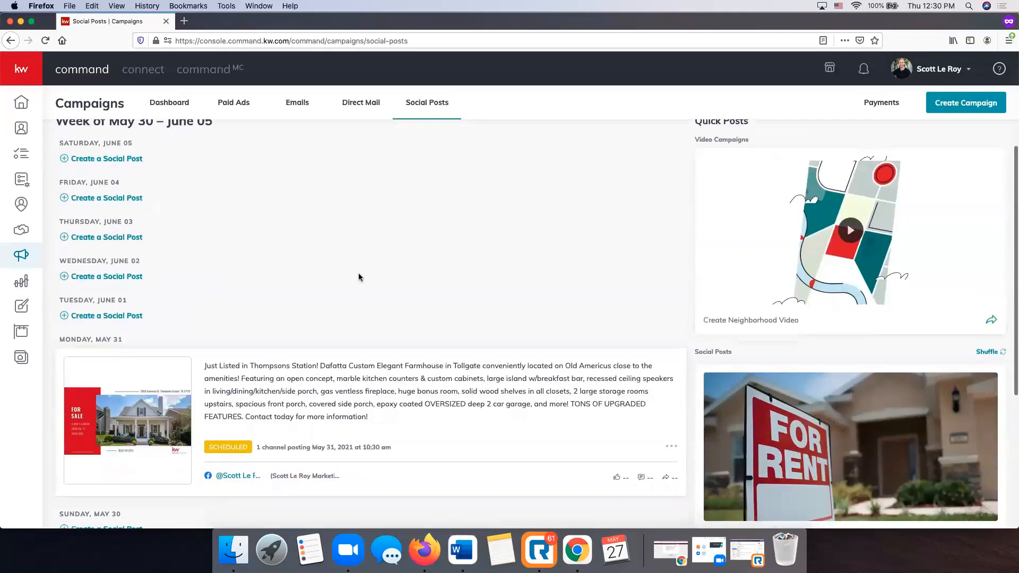
{"action": "scroll", "coordinate": [583, 207], "scroll_direction": "up", "scroll_amount": 4}
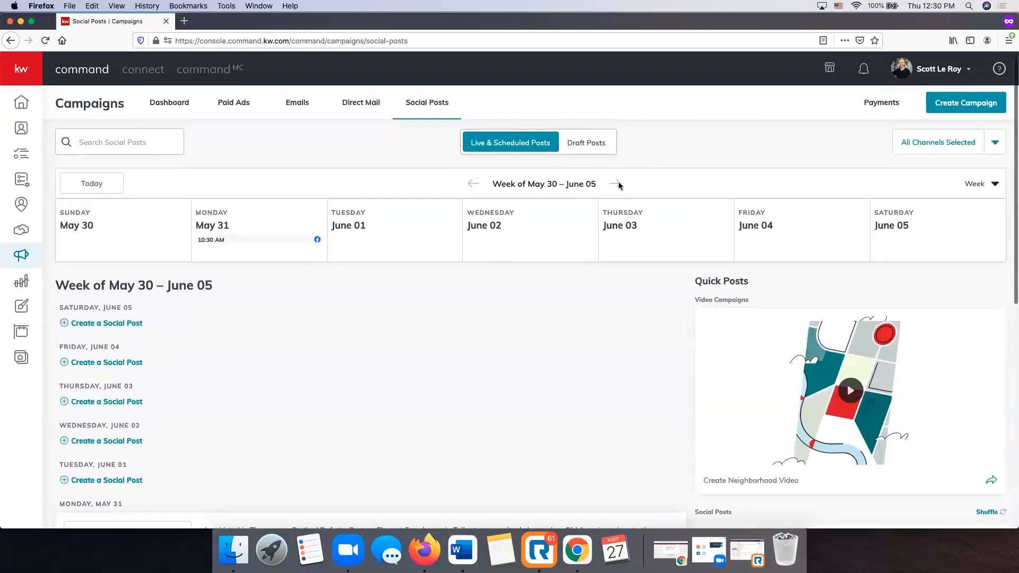
{"action": "scroll", "coordinate": [263, 371], "scroll_direction": "down", "scroll_amount": 5}
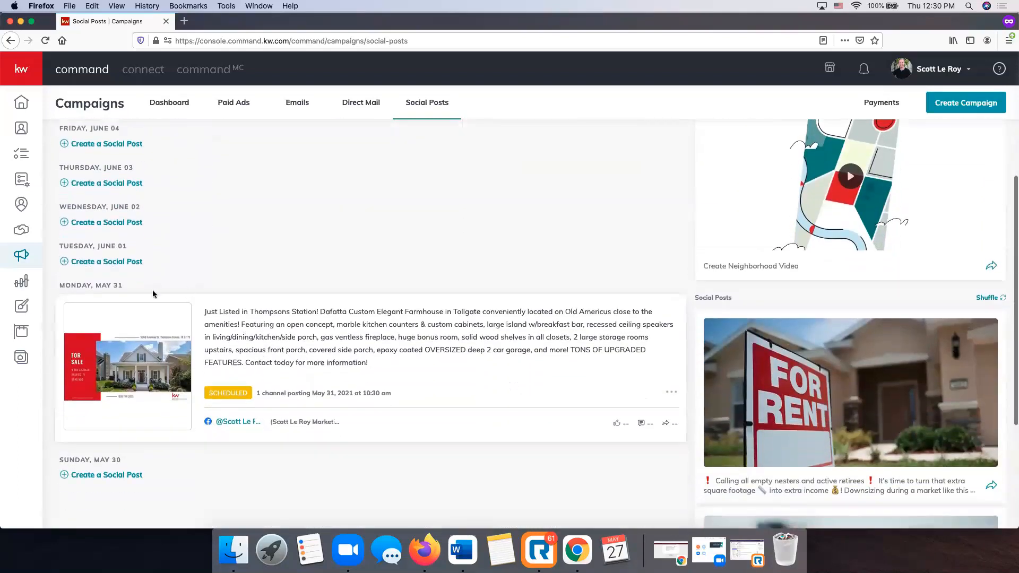
{"action": "scroll", "coordinate": [384, 213], "scroll_direction": "down", "scroll_amount": 2}
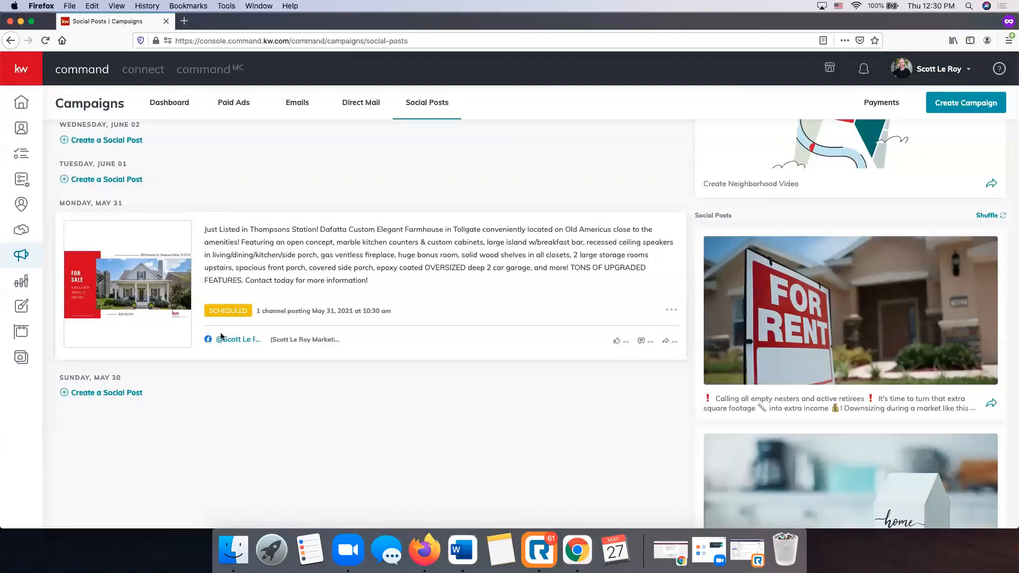
{"action": "scroll", "coordinate": [167, 391], "scroll_direction": "up", "scroll_amount": 5}
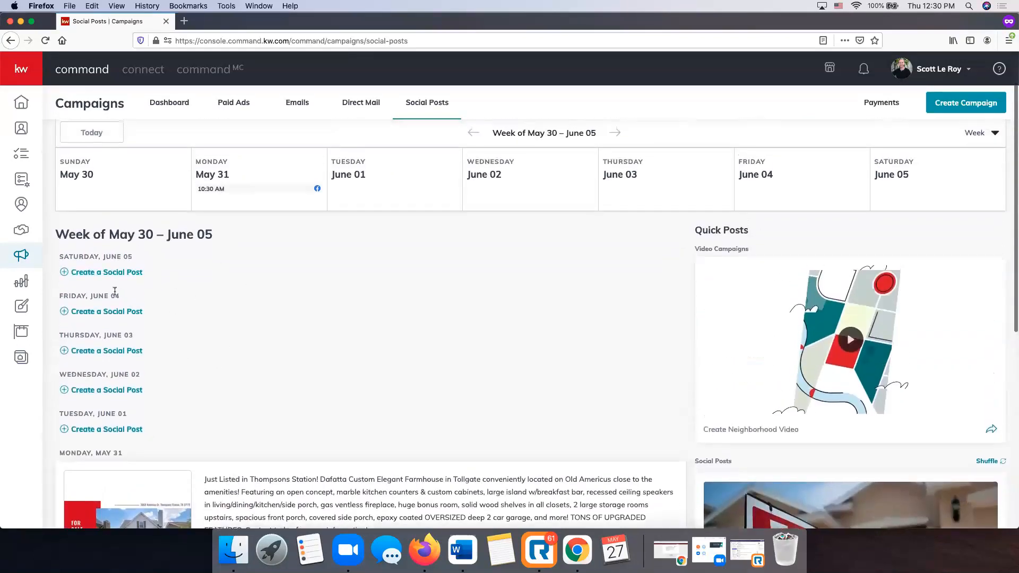
{"action": "scroll", "coordinate": [302, 377], "scroll_direction": "down", "scroll_amount": 3}
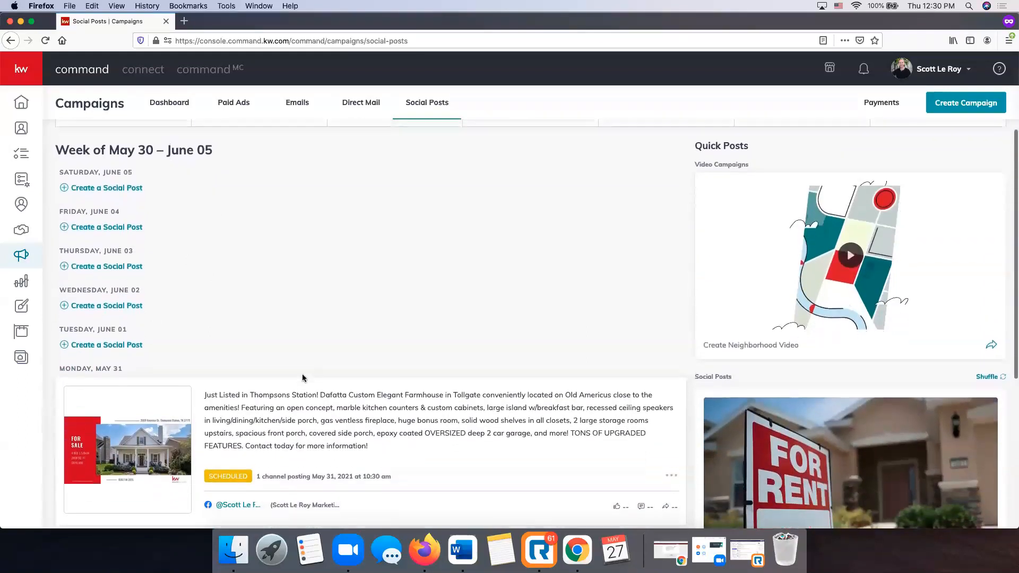
{"action": "scroll", "coordinate": [302, 377], "scroll_direction": "down", "scroll_amount": 3}
{"action": "scroll", "coordinate": [746, 250], "scroll_direction": "up", "scroll_amount": 6}
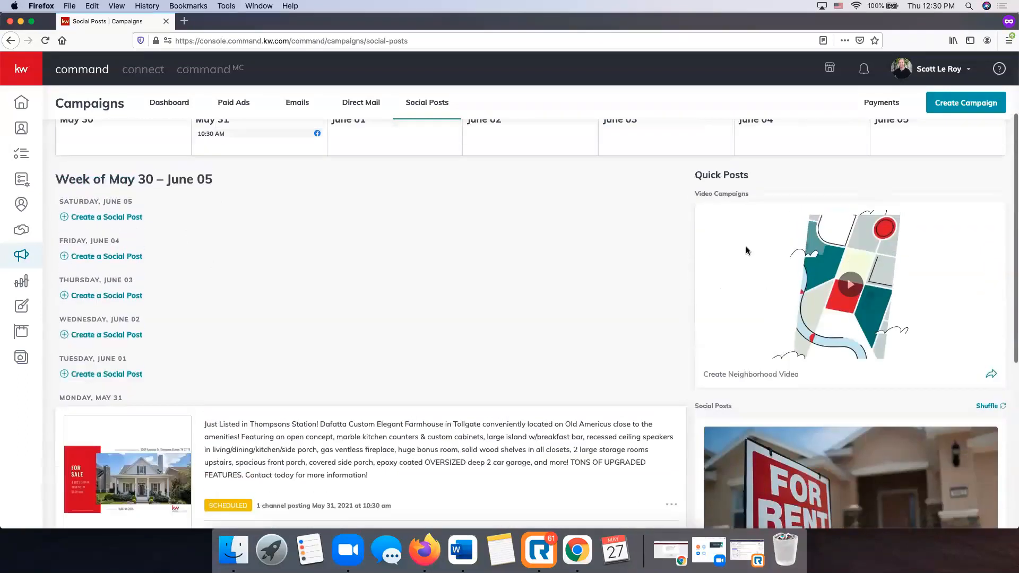
{"action": "scroll", "coordinate": [625, 258], "scroll_direction": "down", "scroll_amount": 2}
{"action": "scroll", "coordinate": [625, 259], "scroll_direction": "down", "scroll_amount": 4}
{"action": "scroll", "coordinate": [625, 259], "scroll_direction": "up", "scroll_amount": 2}
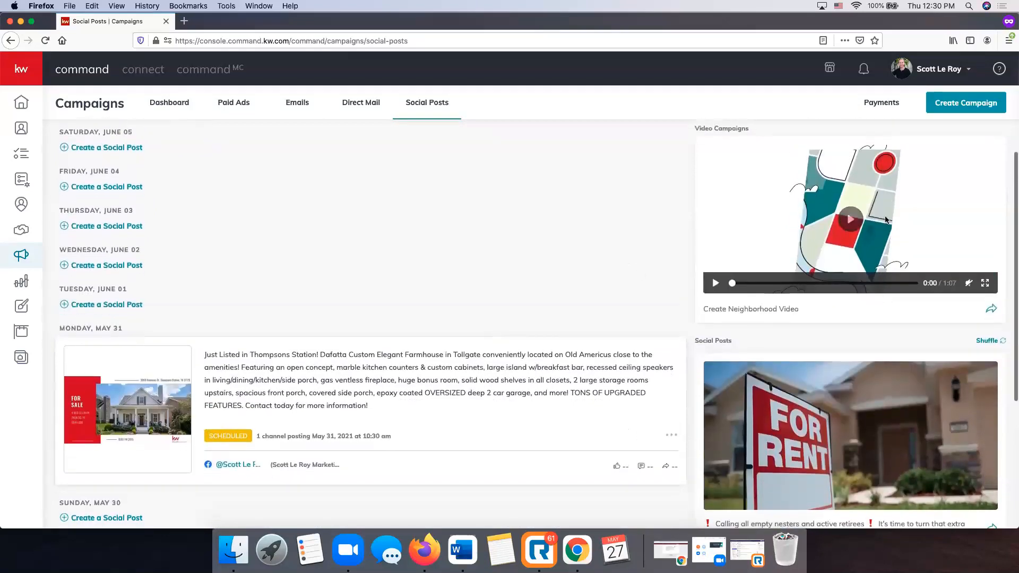
{"action": "scroll", "coordinate": [711, 276], "scroll_direction": "up", "scroll_amount": 1}
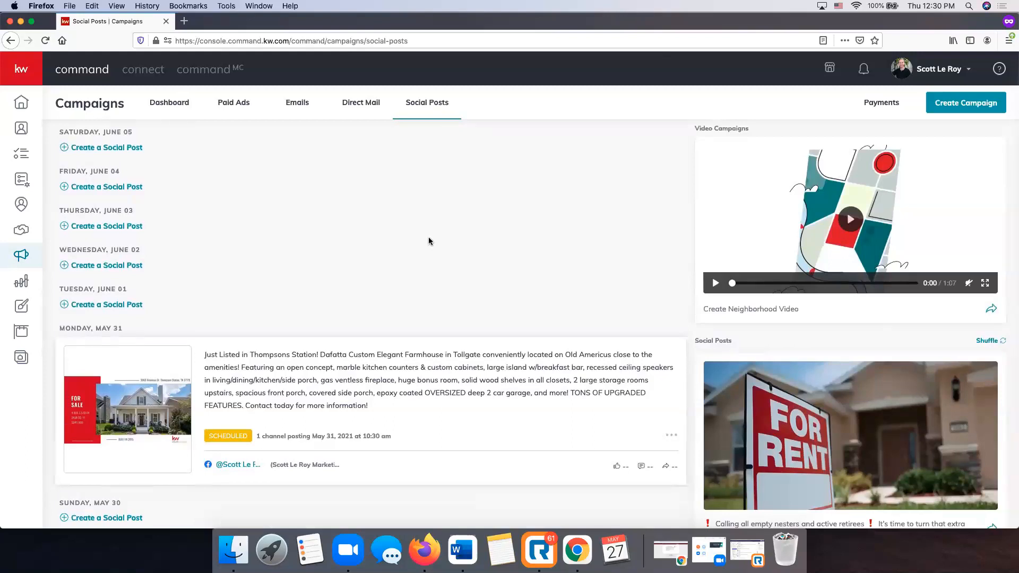
{"action": "scroll", "coordinate": [428, 240], "scroll_direction": "down", "scroll_amount": 5}
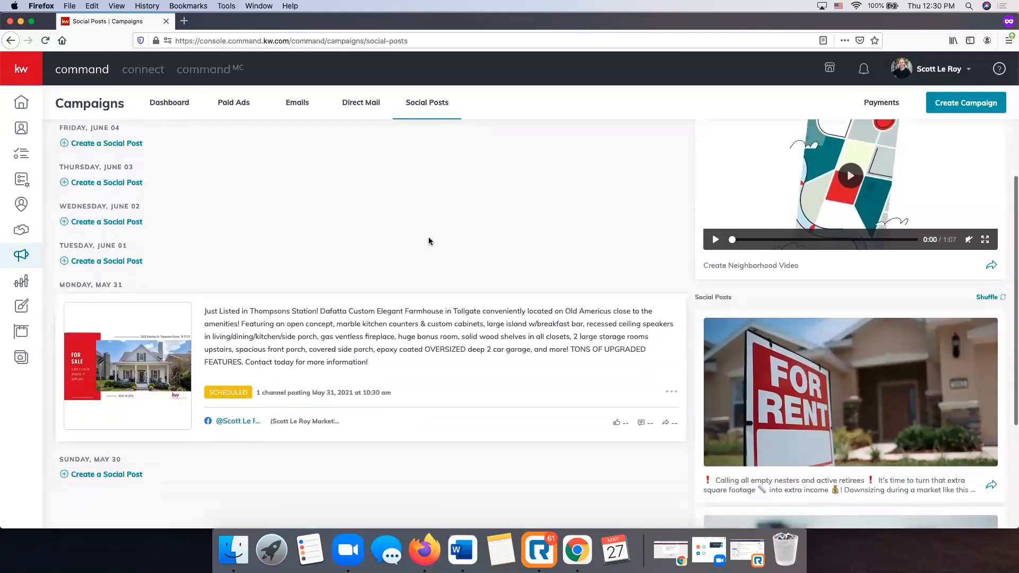
{"action": "scroll", "coordinate": [603, 246], "scroll_direction": "down", "scroll_amount": 1}
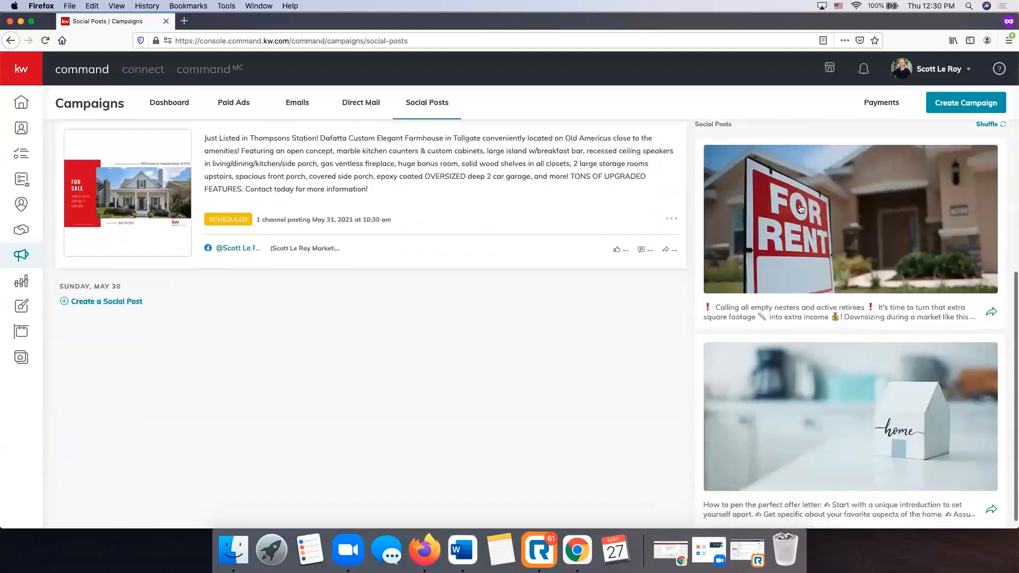
{"action": "scroll", "coordinate": [818, 197], "scroll_direction": "up", "scroll_amount": 2}
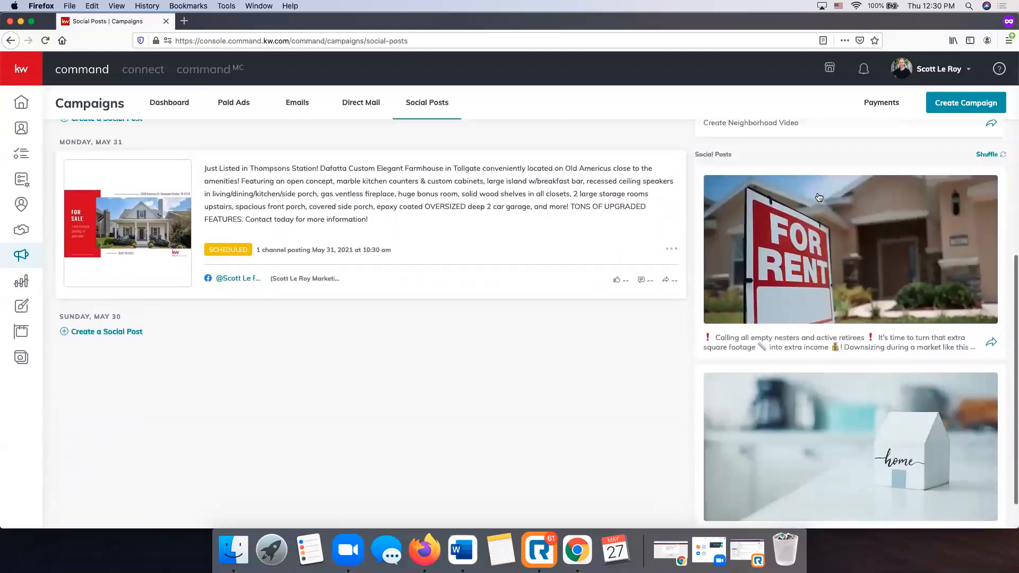
{"action": "scroll", "coordinate": [902, 160], "scroll_direction": "down", "scroll_amount": 1}
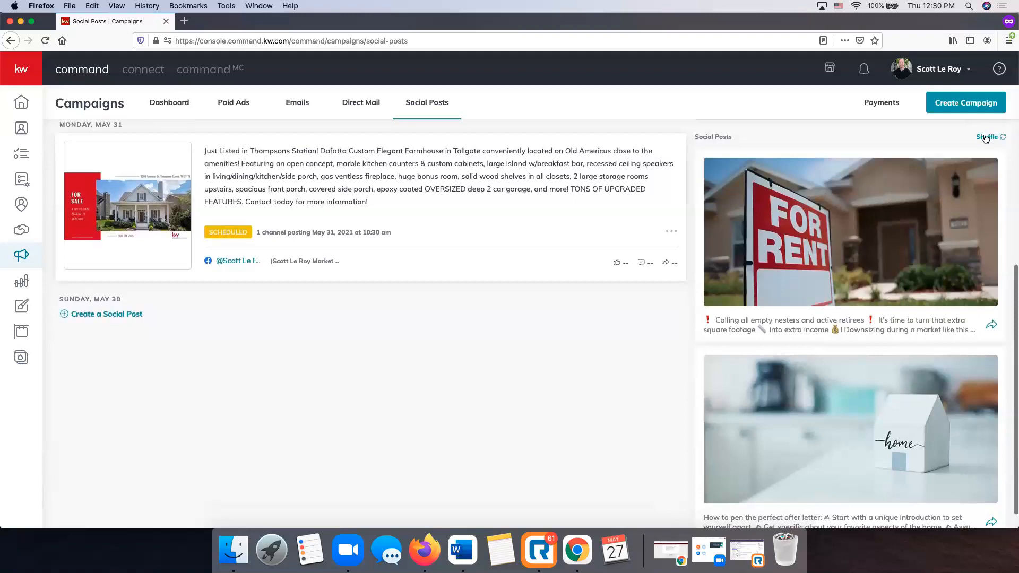
Cycle through the suggested quick posts and start a new post from Bad Joke Alert.
{"action": "left_click", "coordinate": [985, 138]}
{"action": "left_click", "coordinate": [984, 137]}
{"action": "left_click", "coordinate": [985, 137]}
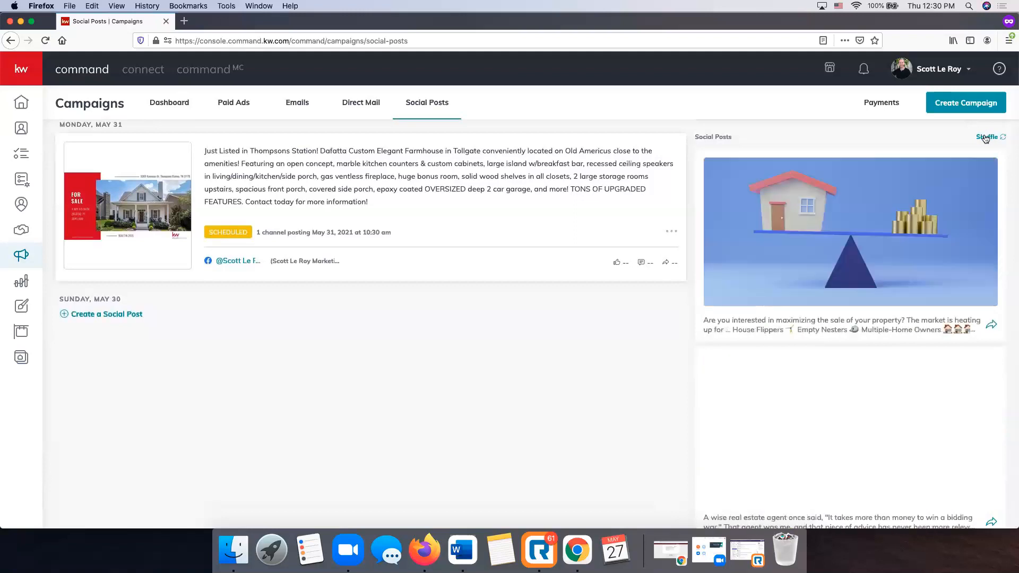
{"action": "left_click", "coordinate": [985, 138]}
{"action": "left_click", "coordinate": [985, 138]}
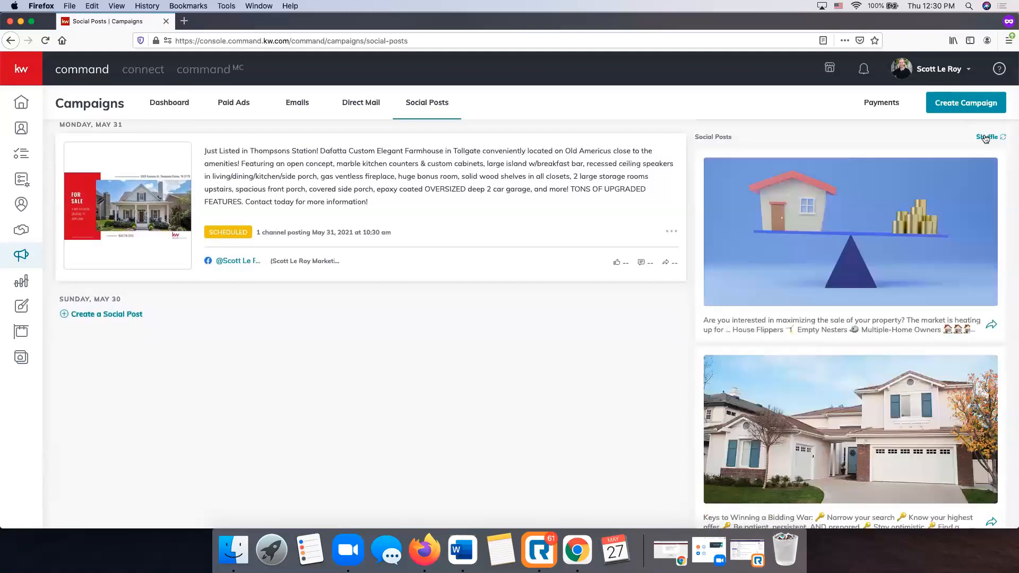
{"action": "left_click", "coordinate": [985, 137]}
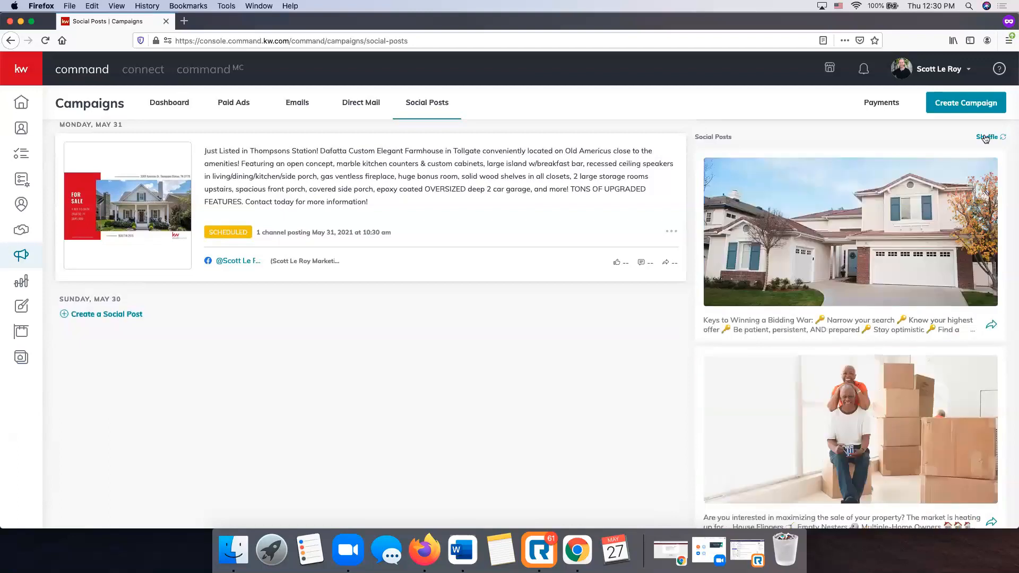
{"action": "left_click", "coordinate": [985, 137]}
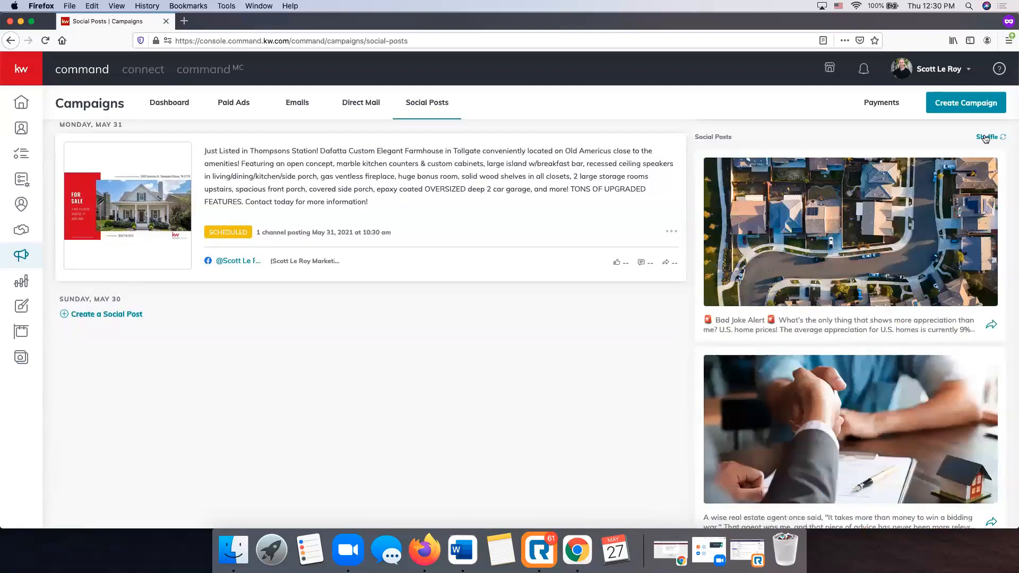
{"action": "left_click", "coordinate": [991, 325]}
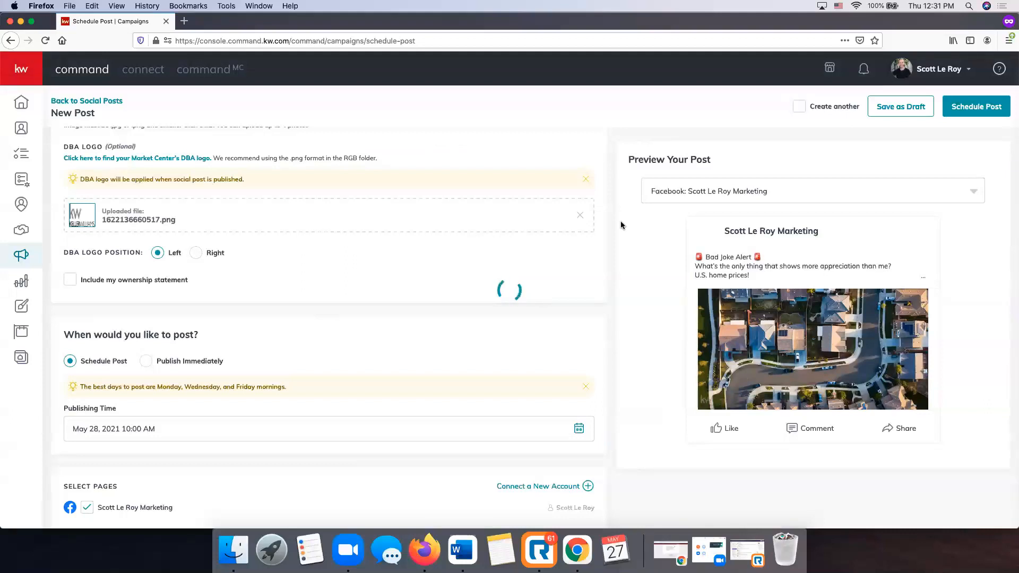
Review the pre-filled post's text, image, logo and May 28, 10:00 AM publishing time.
{"action": "scroll", "coordinate": [348, 306], "scroll_direction": "up", "scroll_amount": 10}
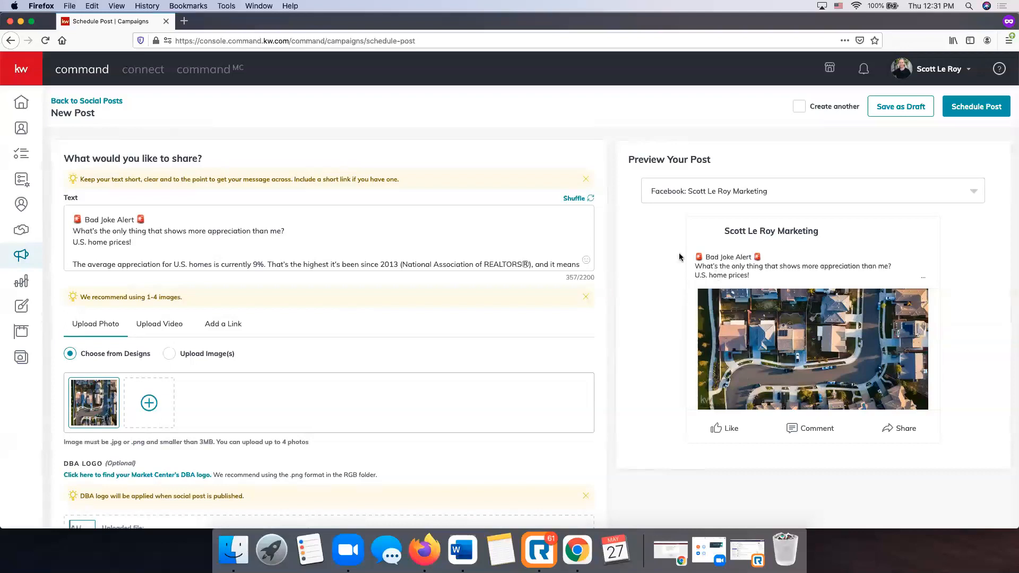
{"action": "scroll", "coordinate": [244, 190], "scroll_direction": "down", "scroll_amount": 1}
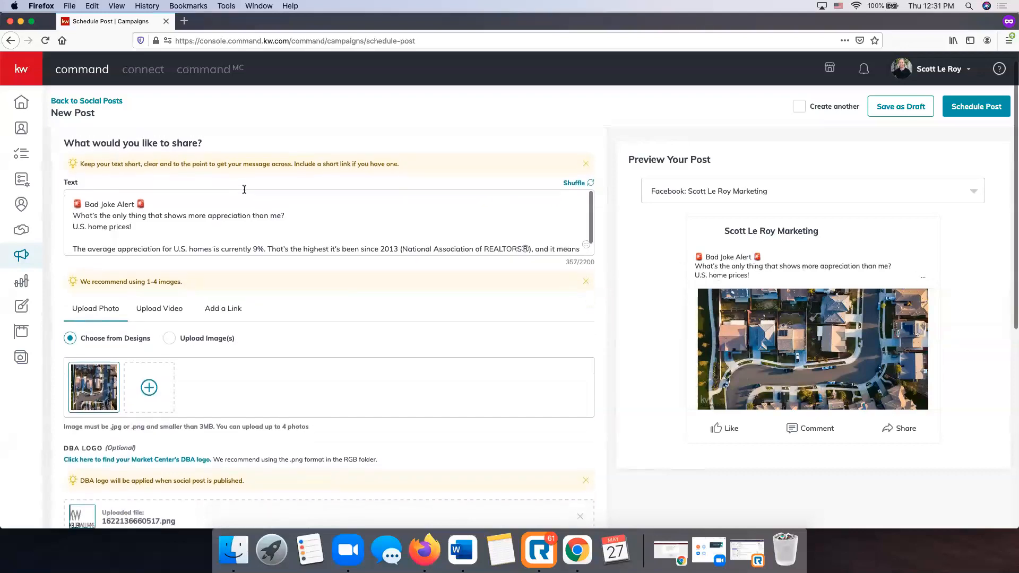
{"action": "scroll", "coordinate": [244, 189], "scroll_direction": "down", "scroll_amount": 1}
{"action": "scroll", "coordinate": [217, 268], "scroll_direction": "down", "scroll_amount": 3}
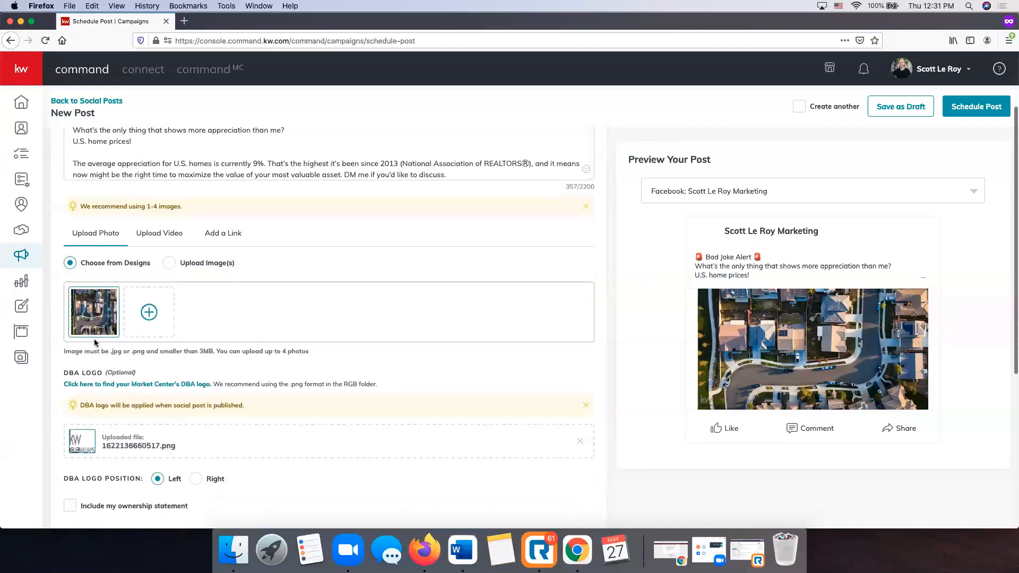
{"action": "scroll", "coordinate": [244, 328], "scroll_direction": "down", "scroll_amount": 5}
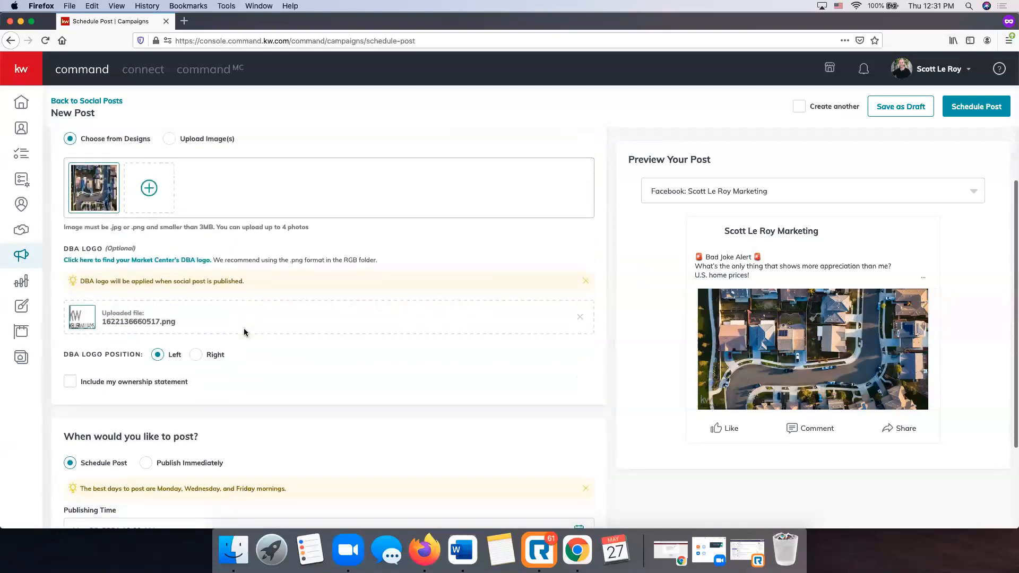
{"action": "scroll", "coordinate": [243, 332], "scroll_direction": "down", "scroll_amount": 5}
{"action": "scroll", "coordinate": [244, 332], "scroll_direction": "up", "scroll_amount": 6}
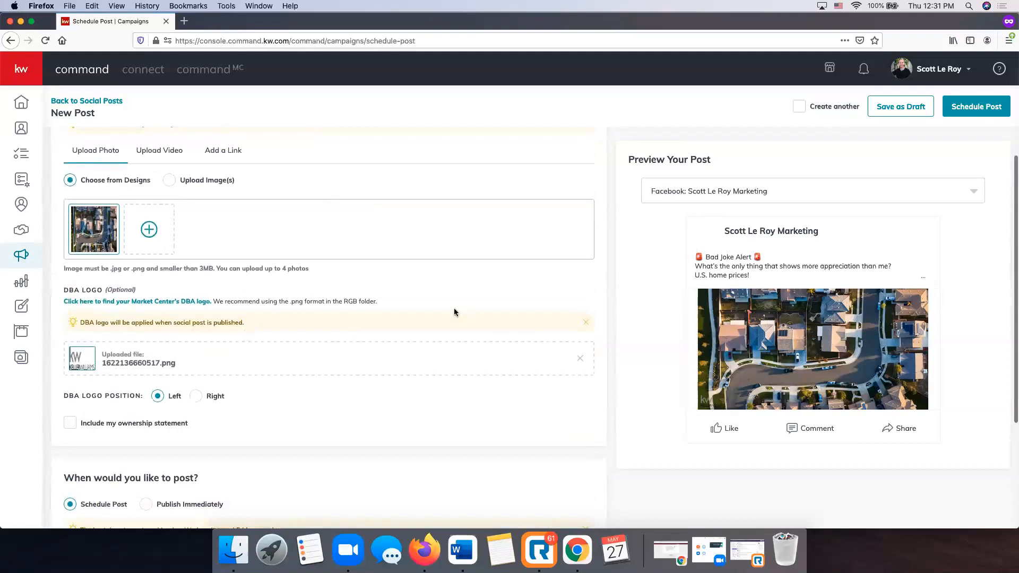
{"action": "scroll", "coordinate": [454, 308], "scroll_direction": "up", "scroll_amount": 4}
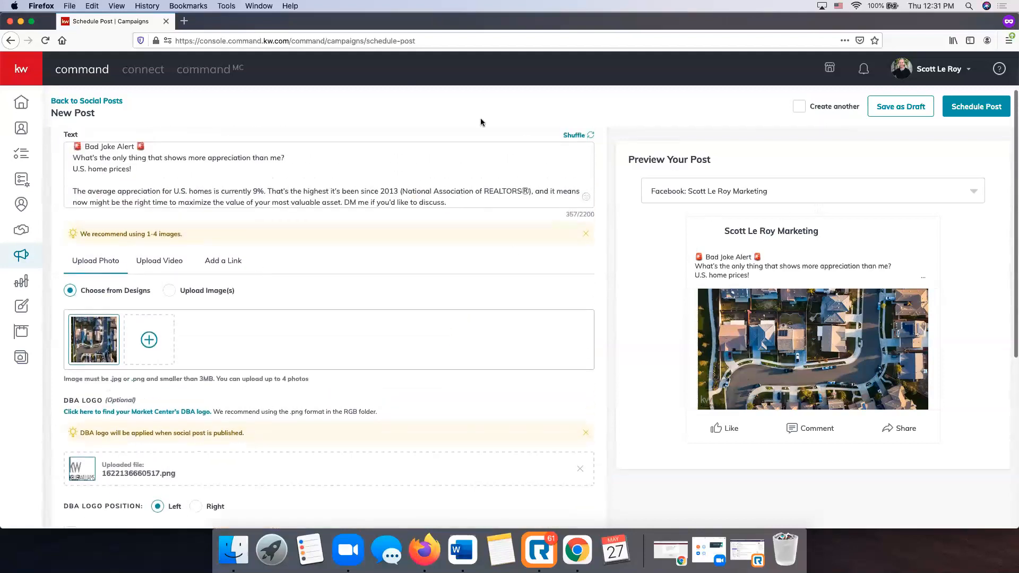
{"action": "scroll", "coordinate": [253, 242], "scroll_direction": "up", "scroll_amount": 1}
{"action": "scroll", "coordinate": [253, 242], "scroll_direction": "up", "scroll_amount": 2}
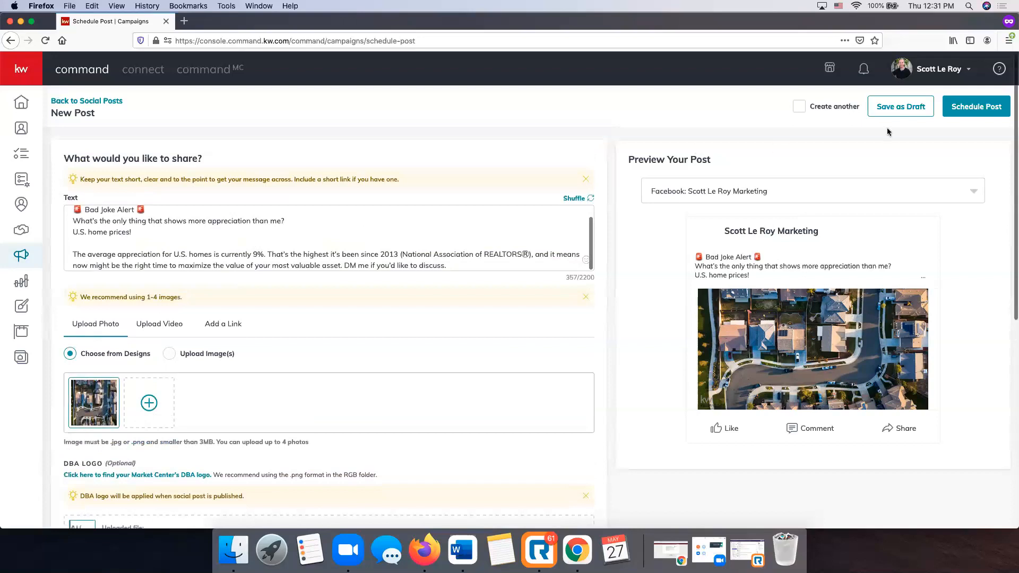
{"action": "scroll", "coordinate": [425, 328], "scroll_direction": "down", "scroll_amount": 10}
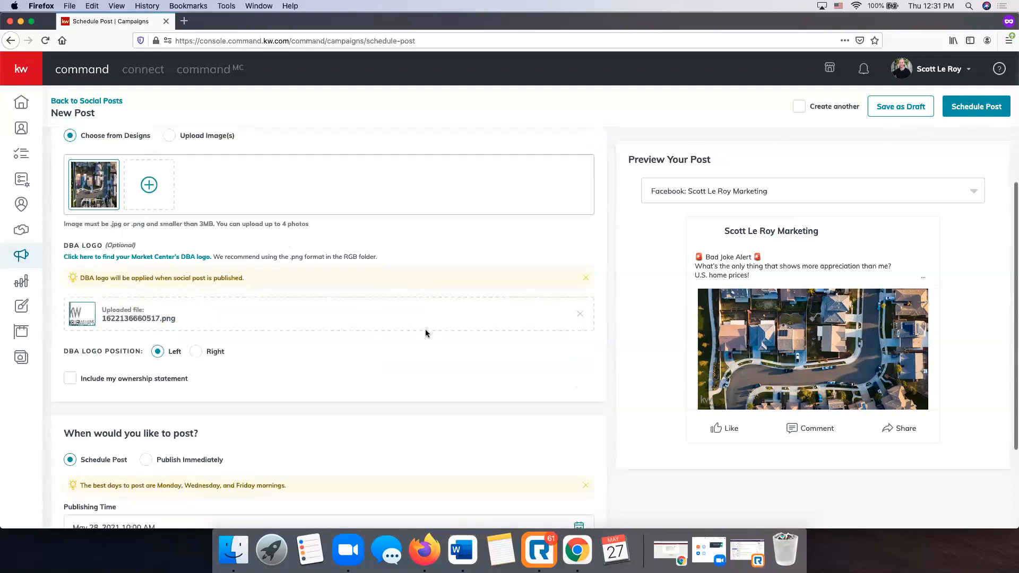
{"action": "scroll", "coordinate": [422, 327], "scroll_direction": "up", "scroll_amount": 10}
Schedule the Bad Joke Alert post and confirm it in the dialog.
{"action": "left_click", "coordinate": [976, 106]}
{"action": "left_click", "coordinate": [549, 325]}
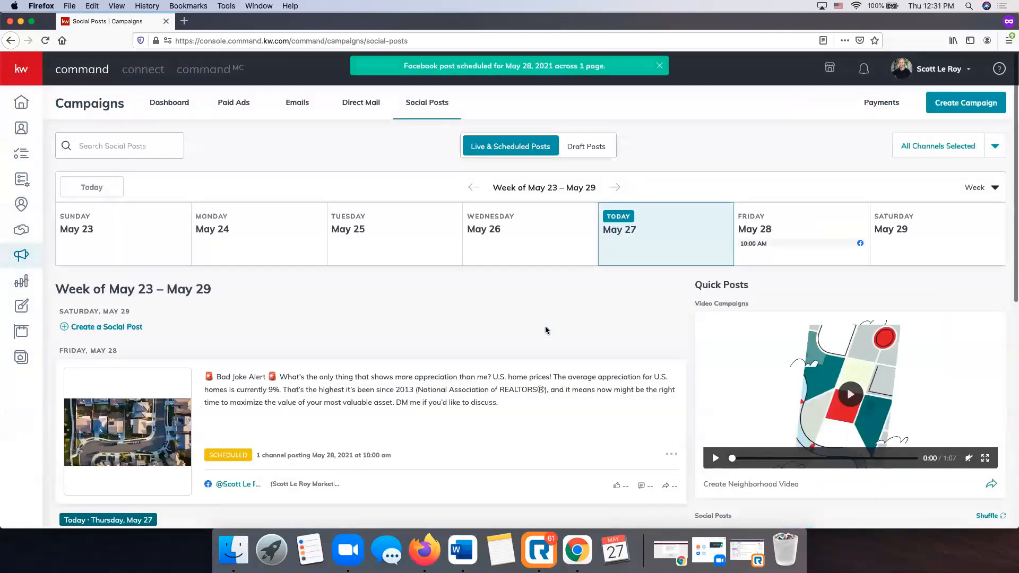
{"action": "scroll", "coordinate": [482, 343], "scroll_direction": "down", "scroll_amount": 5}
{"action": "scroll", "coordinate": [482, 340], "scroll_direction": "up", "scroll_amount": 5}
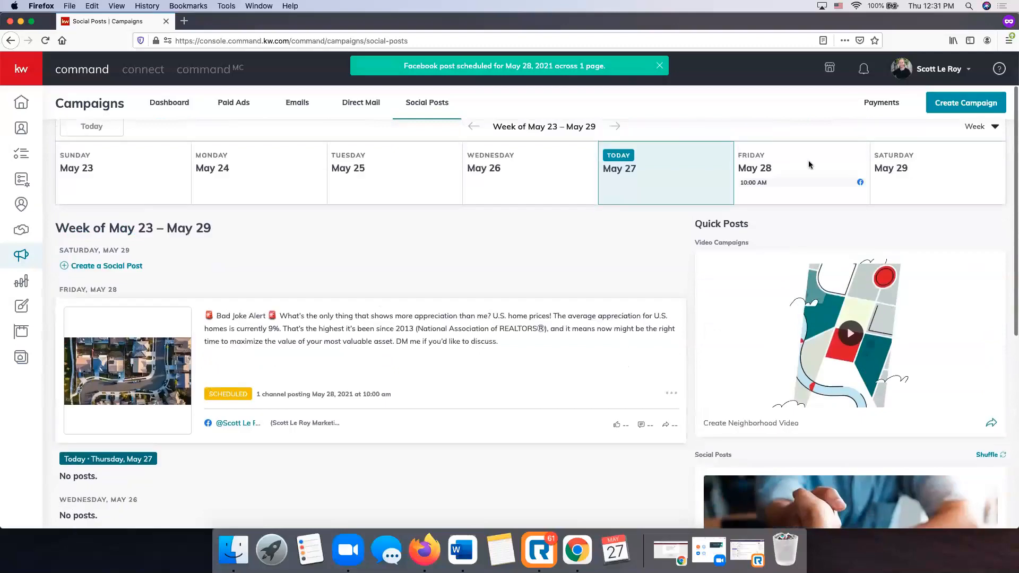
Move the calendar to the following week showing the May 31 listing post.
{"action": "left_click", "coordinate": [615, 128]}
{"action": "scroll", "coordinate": [402, 339], "scroll_direction": "down", "scroll_amount": 6}
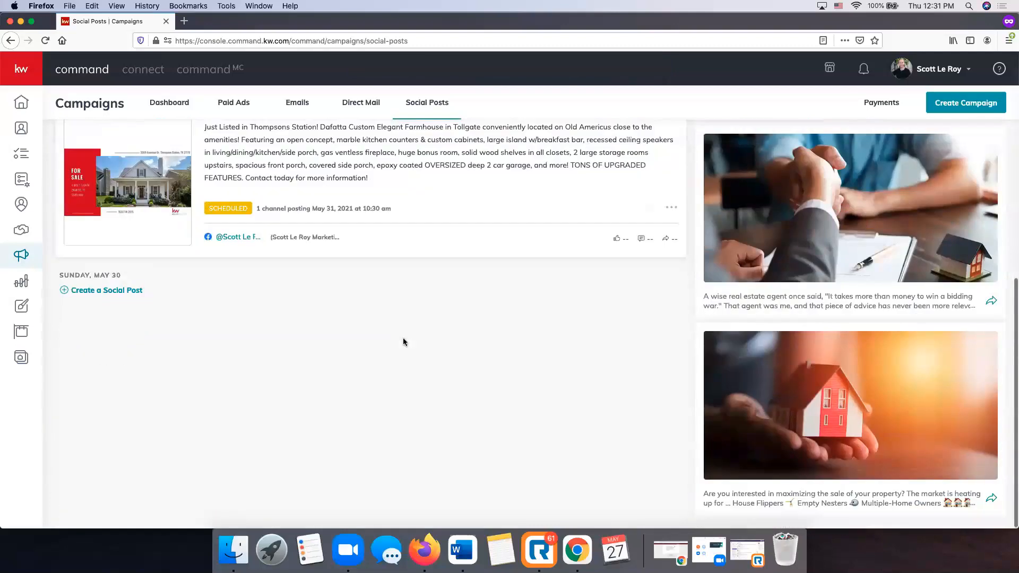
{"action": "scroll", "coordinate": [403, 339], "scroll_direction": "up", "scroll_amount": 3}
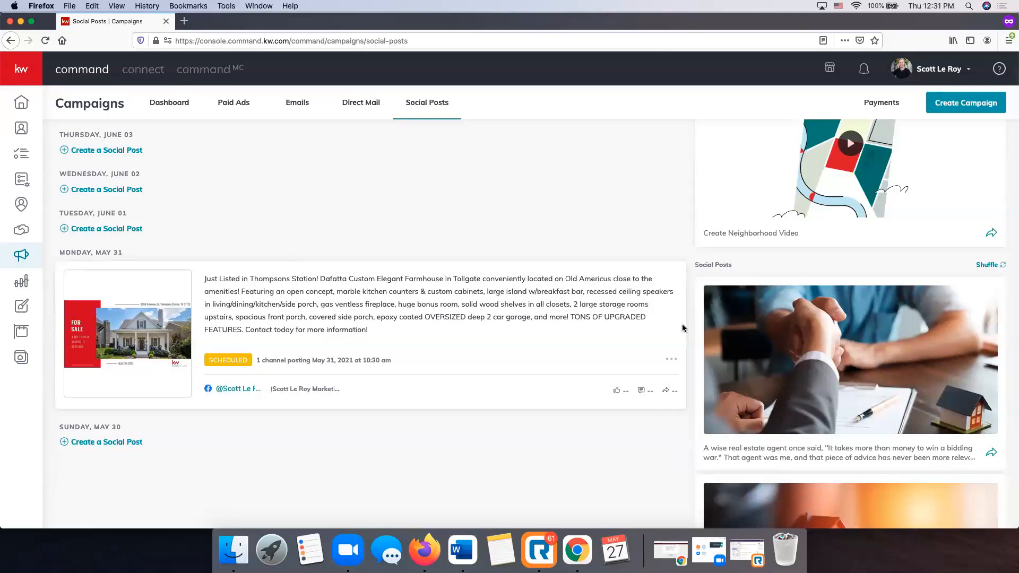
Delete the May 31 Just Listed post and confirm the deletion.
{"action": "left_click", "coordinate": [674, 364]}
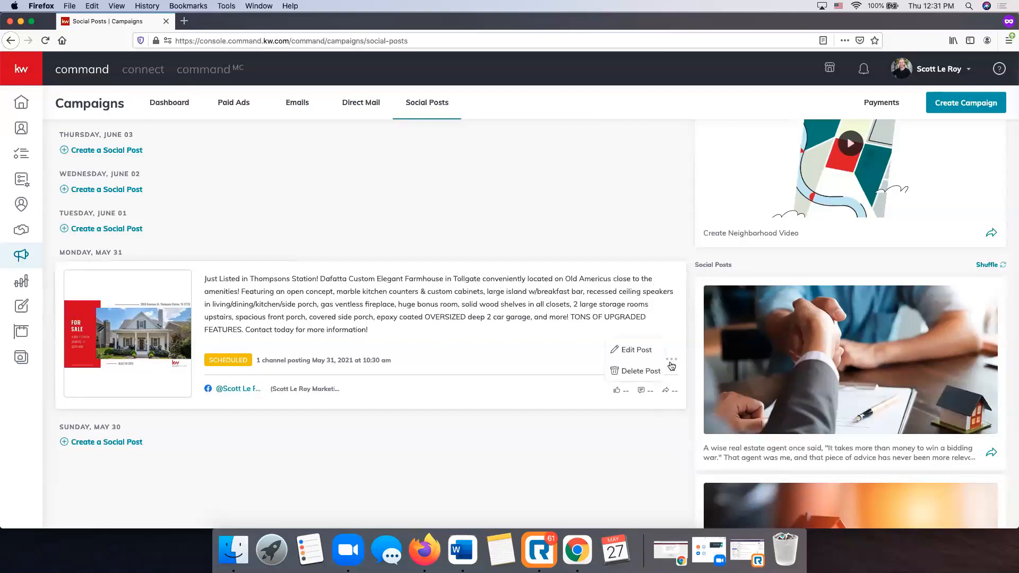
{"action": "left_click", "coordinate": [644, 373]}
{"action": "left_click", "coordinate": [538, 326]}
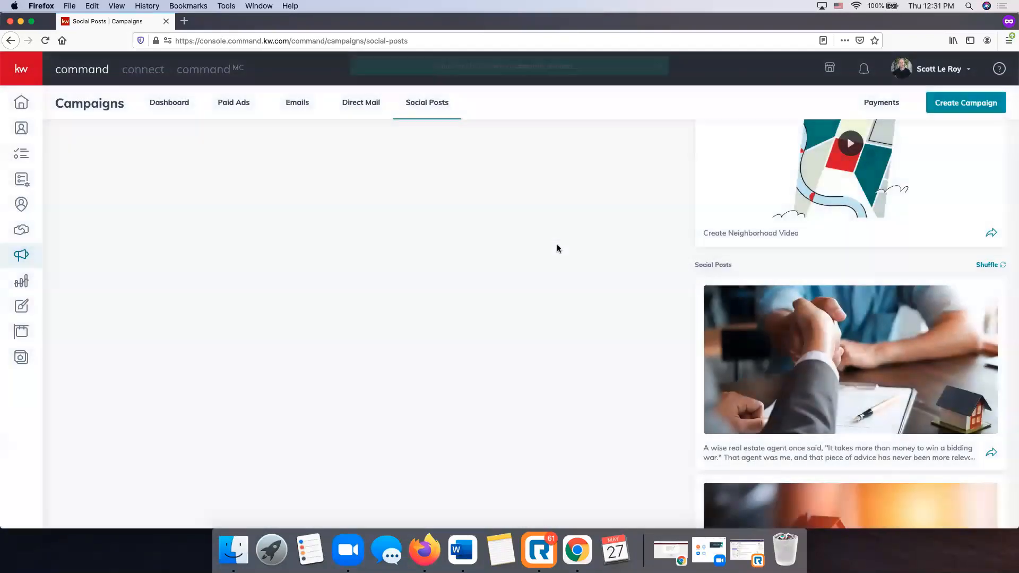
Return to the week of May 23–29 and delete the May 28 Bad Joke Alert post.
{"action": "left_click", "coordinate": [473, 186]}
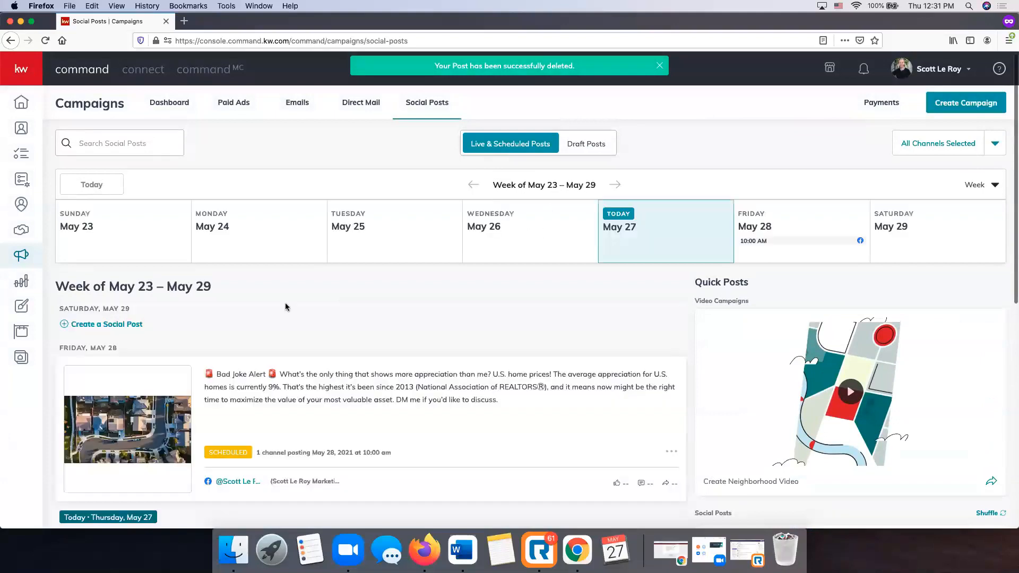
{"action": "scroll", "coordinate": [285, 303], "scroll_direction": "down", "scroll_amount": 3}
{"action": "left_click", "coordinate": [671, 379]}
{"action": "left_click", "coordinate": [473, 405]}
{"action": "scroll", "coordinate": [471, 404], "scroll_direction": "down", "scroll_amount": 1}
{"action": "left_click", "coordinate": [671, 346]}
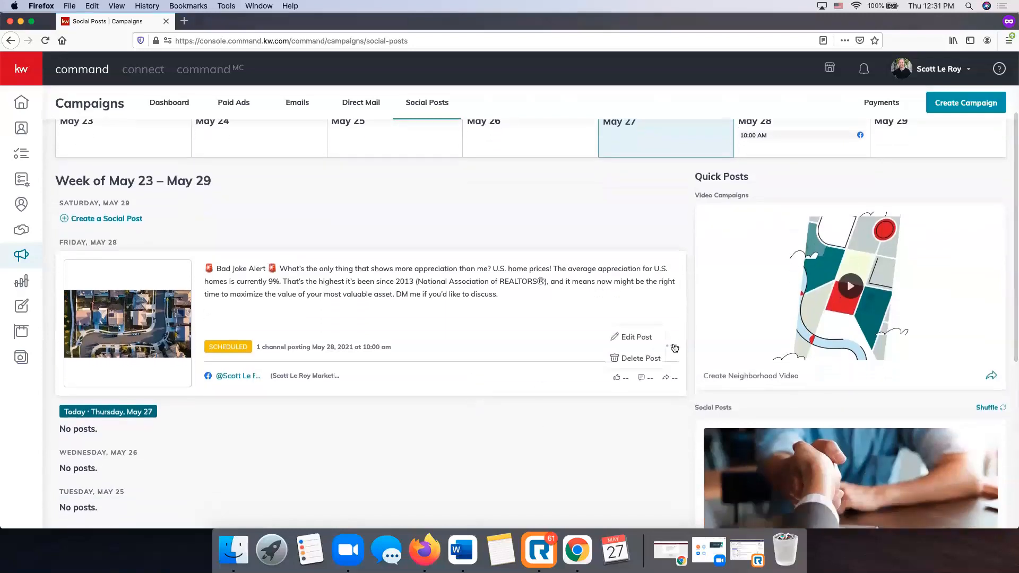
{"action": "left_click", "coordinate": [643, 358]}
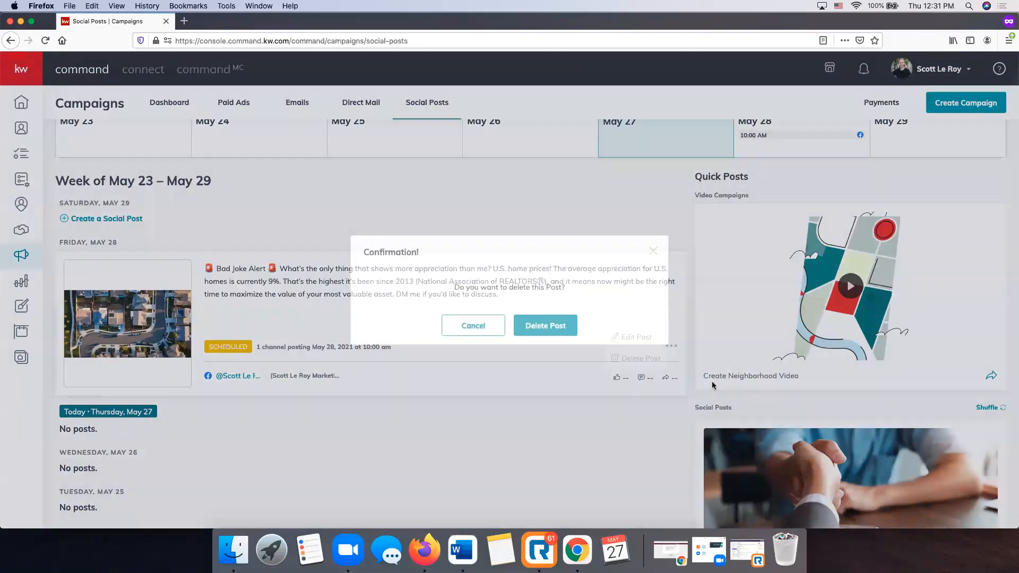
{"action": "left_click", "coordinate": [557, 333]}
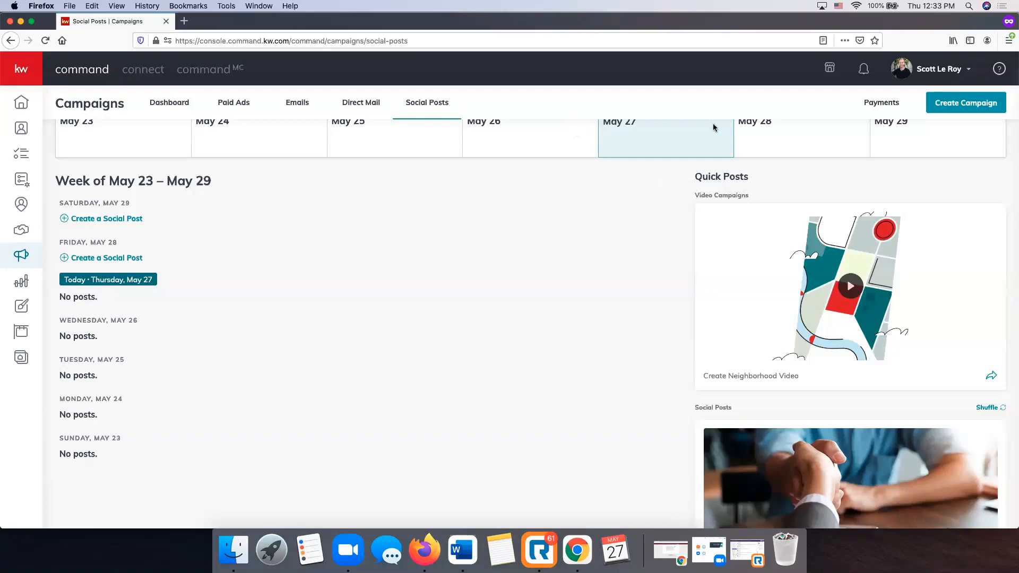
Verify the May 23–29 week lists no posts, then go to the Emails campaigns list.
{"action": "scroll", "coordinate": [803, 312], "scroll_direction": "down", "scroll_amount": 5}
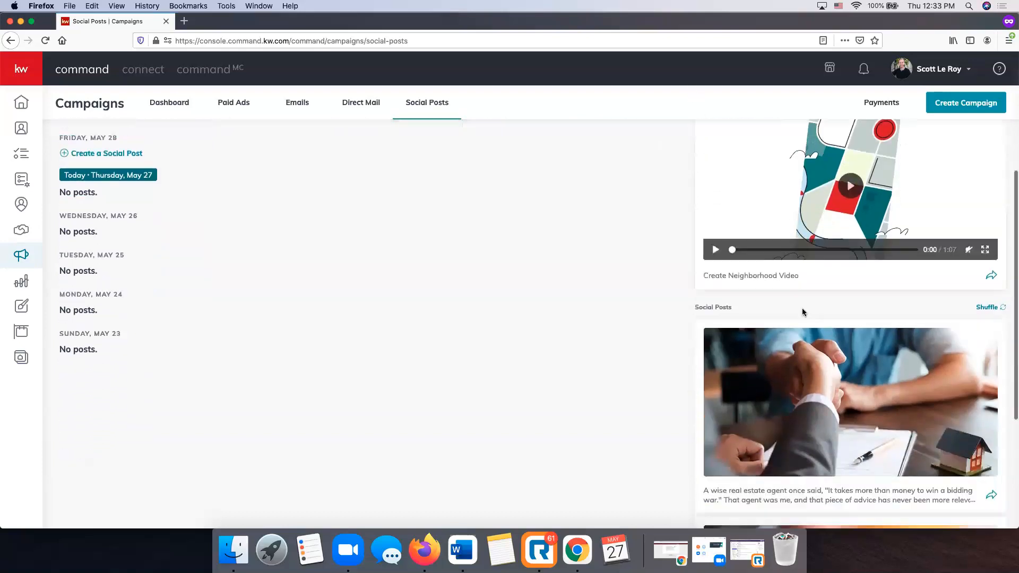
{"action": "scroll", "coordinate": [803, 312], "scroll_direction": "down", "scroll_amount": 2}
{"action": "scroll", "coordinate": [801, 310], "scroll_direction": "up", "scroll_amount": 3}
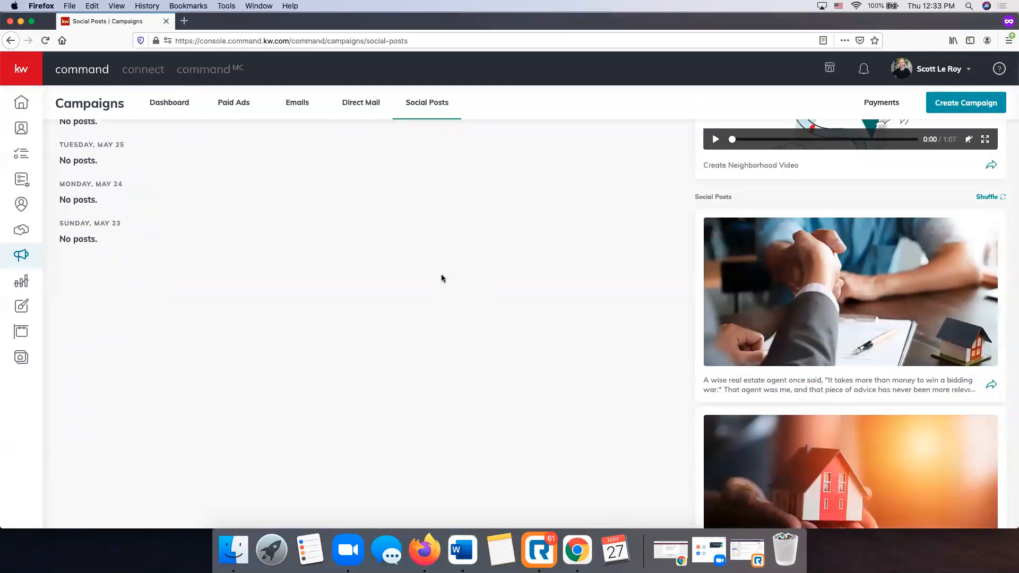
{"action": "scroll", "coordinate": [478, 318], "scroll_direction": "down", "scroll_amount": 1}
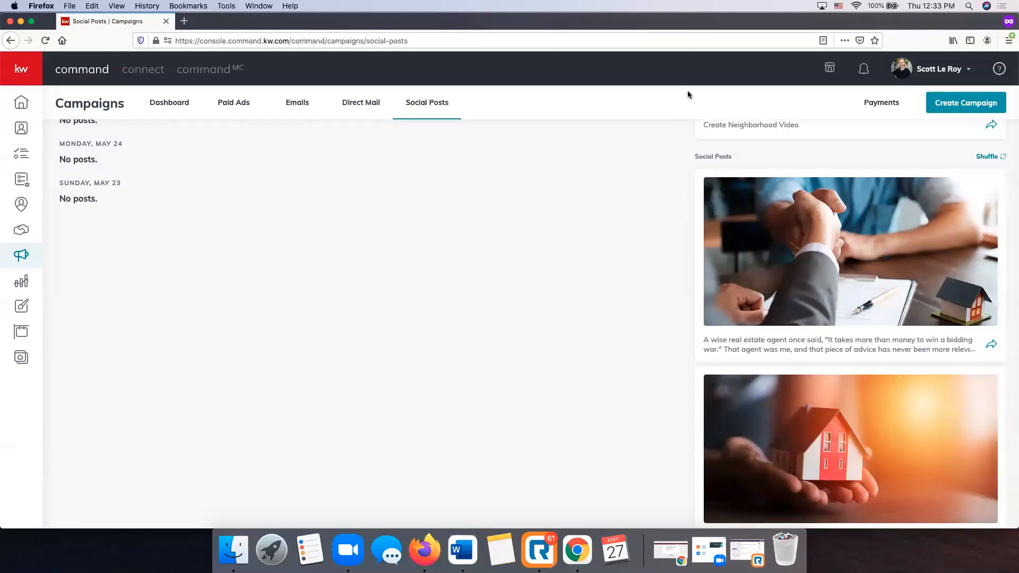
{"action": "scroll", "coordinate": [475, 221], "scroll_direction": "up", "scroll_amount": 7}
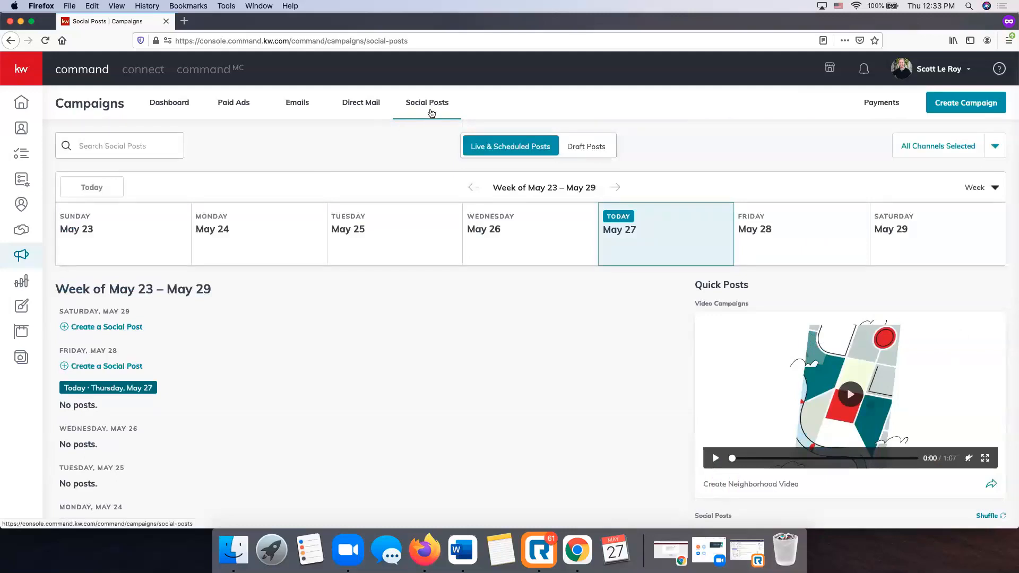
{"action": "left_click", "coordinate": [291, 105]}
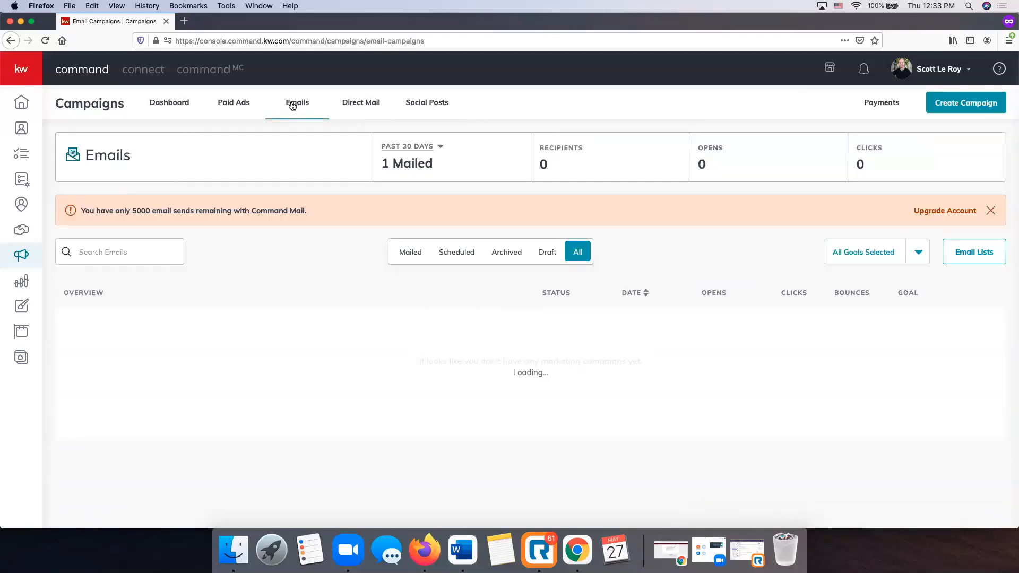
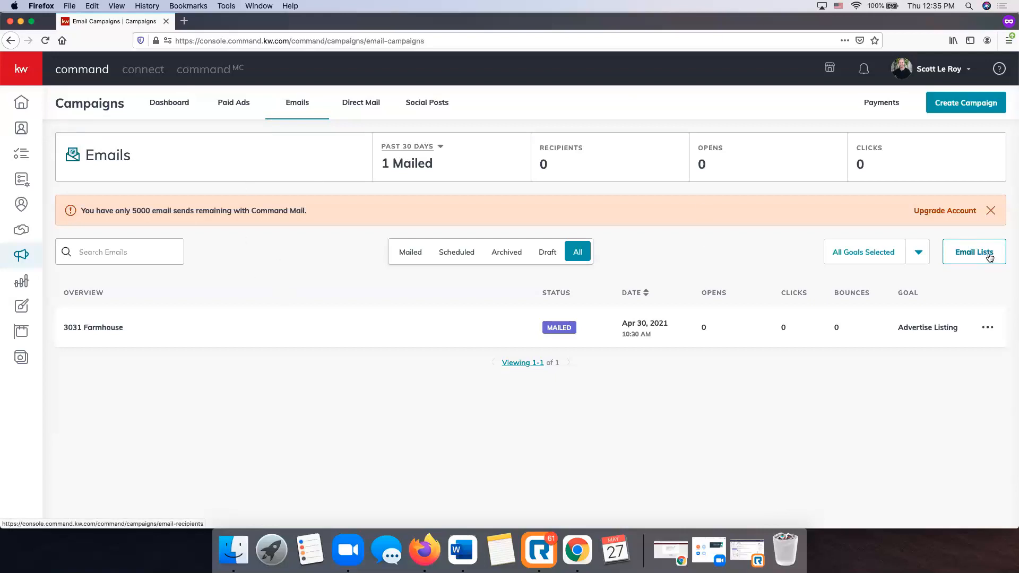
Open My Email List, showing the Farming Email List (1 contact) and Email List (55).
{"action": "left_click", "coordinate": [989, 257]}
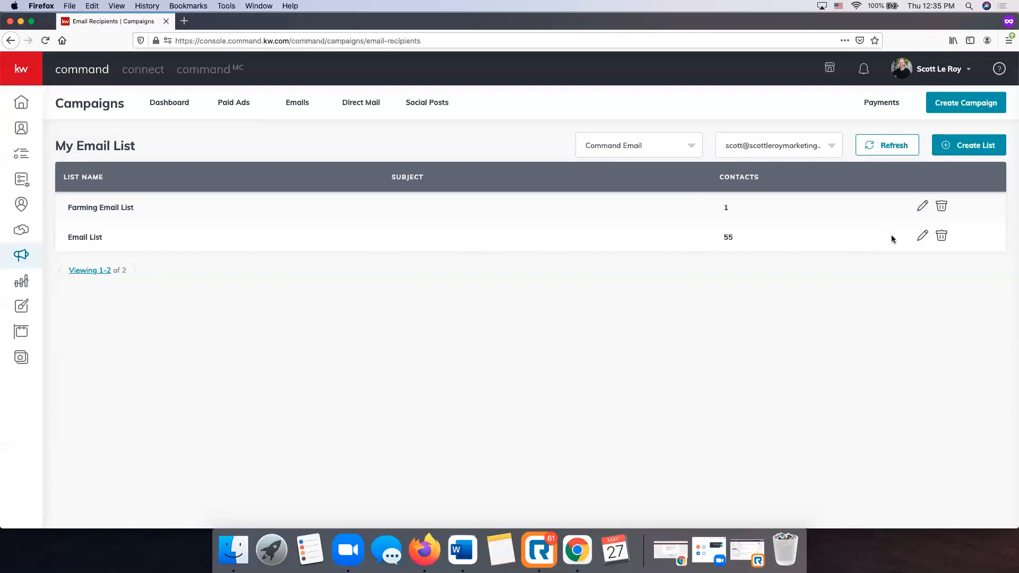
Delete the 55-contact Email List and confirm with Yes.
{"action": "left_click", "coordinate": [923, 240]}
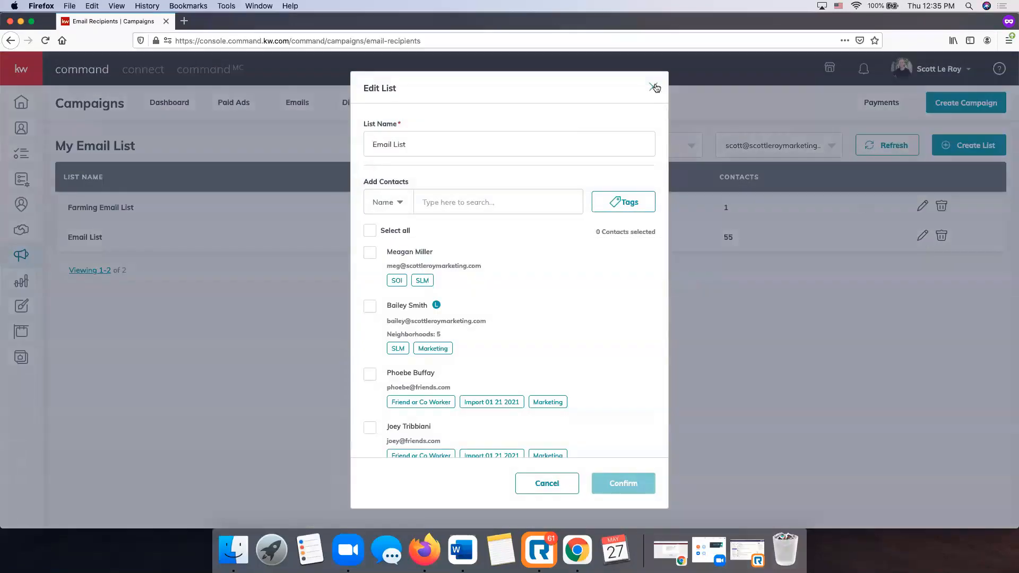
{"action": "left_click", "coordinate": [654, 87]}
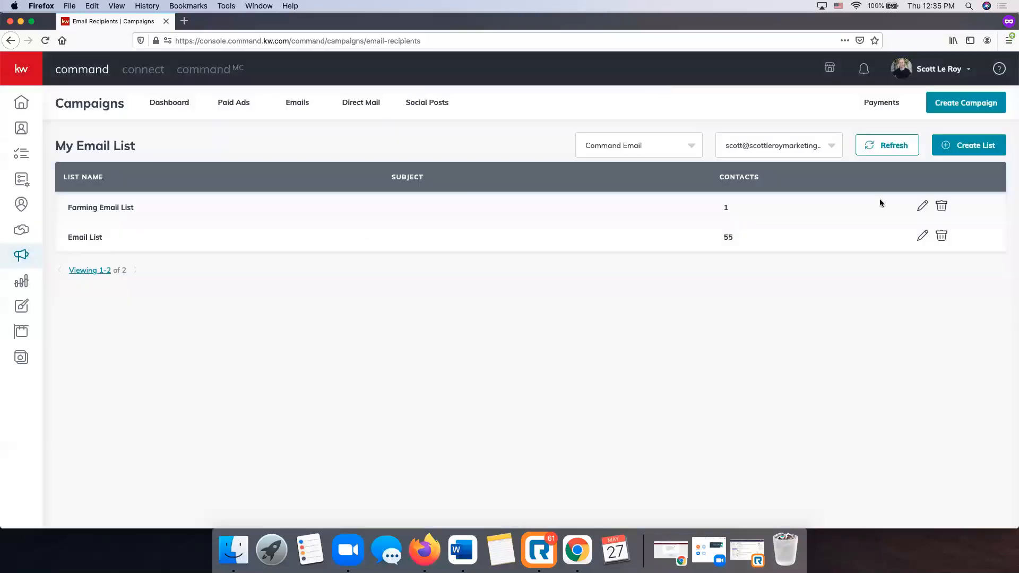
{"action": "left_click", "coordinate": [942, 235]}
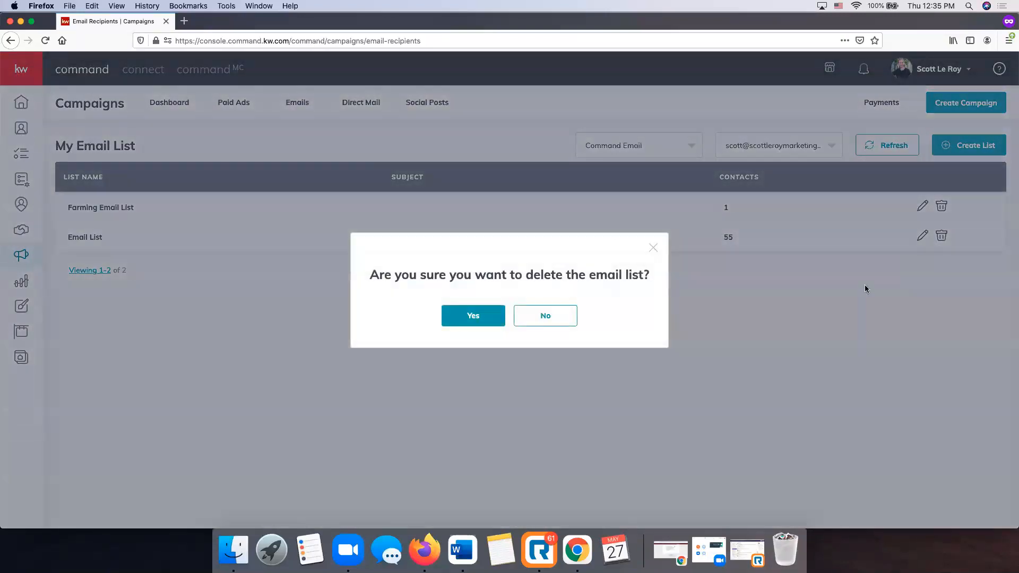
{"action": "left_click", "coordinate": [487, 323]}
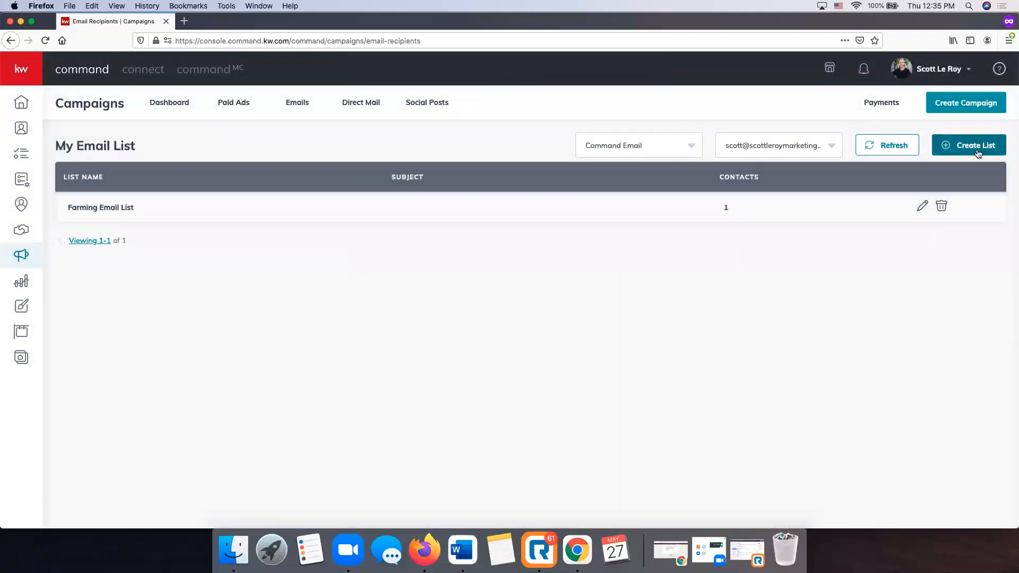
Switch the list provider to MailChimp, then back to Command Email.
{"action": "left_click", "coordinate": [682, 145]}
{"action": "left_click", "coordinate": [640, 196]}
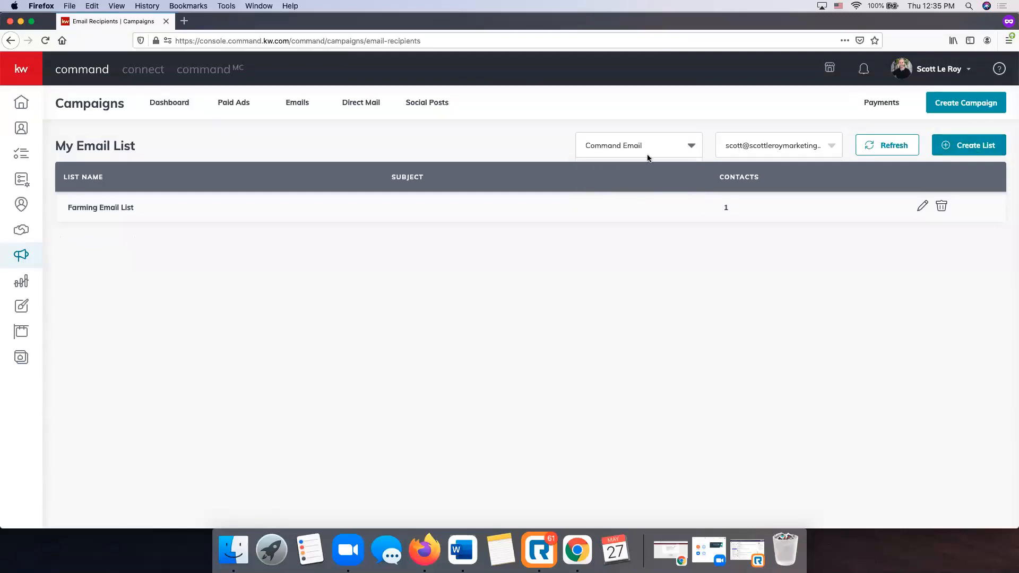
{"action": "left_click", "coordinate": [644, 150]}
{"action": "left_click", "coordinate": [627, 177]}
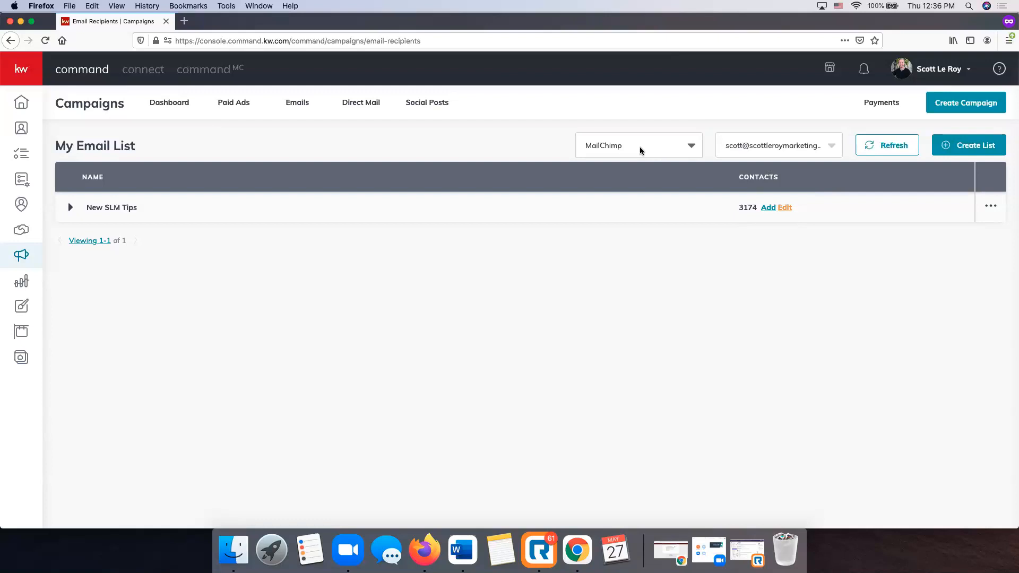
{"action": "left_click", "coordinate": [640, 150]}
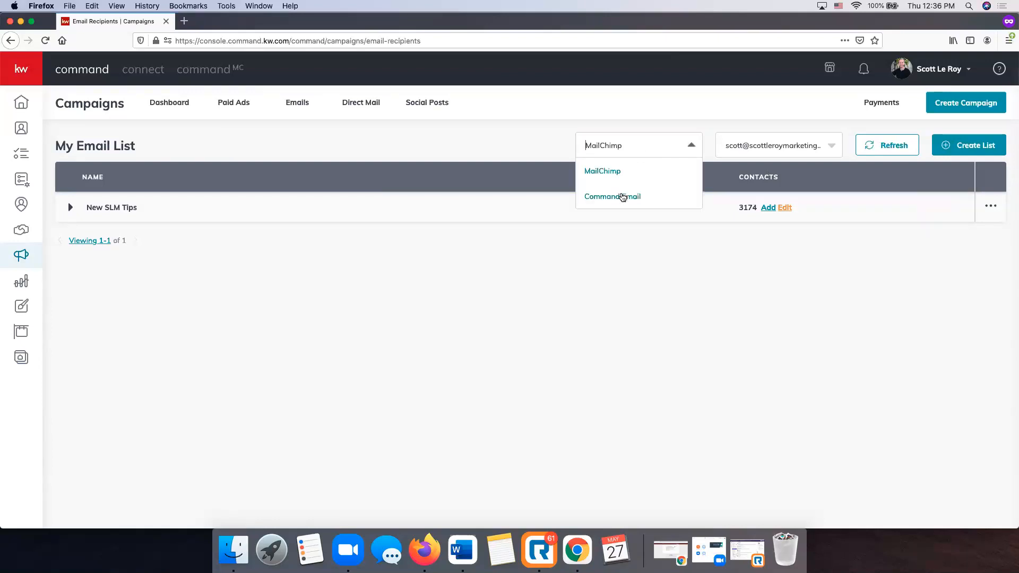
{"action": "left_click", "coordinate": [621, 197]}
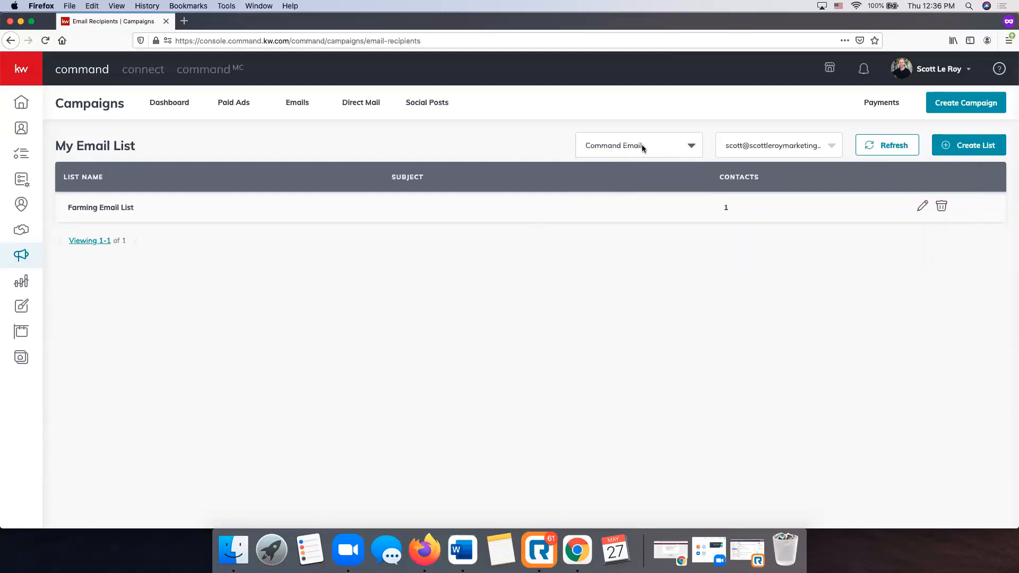
Start a new list named 'Email Blast List' and look over the contact search and tag filters.
{"action": "left_click", "coordinate": [981, 152]}
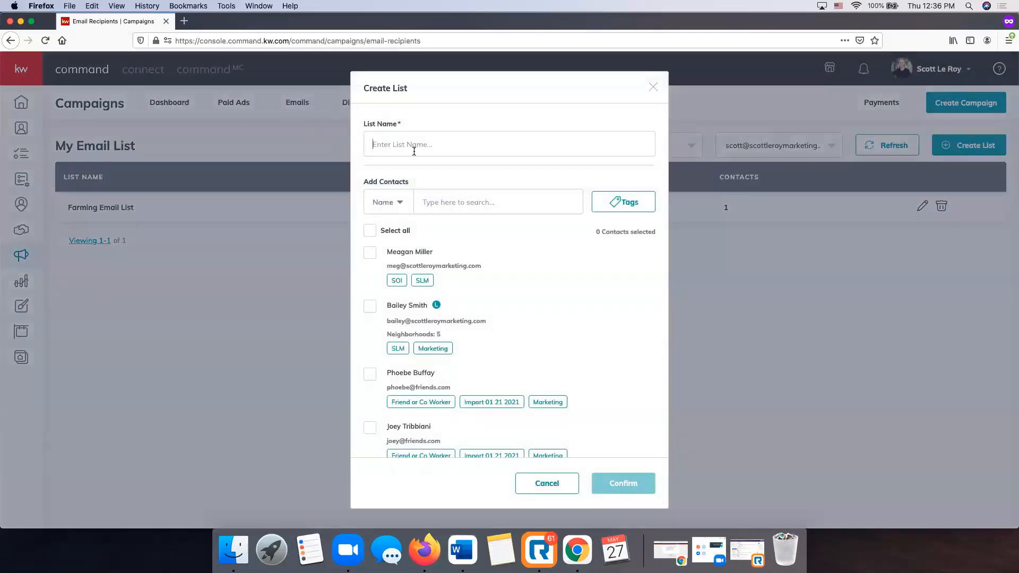
{"action": "type", "text": "Email Blast Lis"}
{"action": "scroll", "coordinate": [464, 252], "scroll_direction": "down", "scroll_amount": 6}
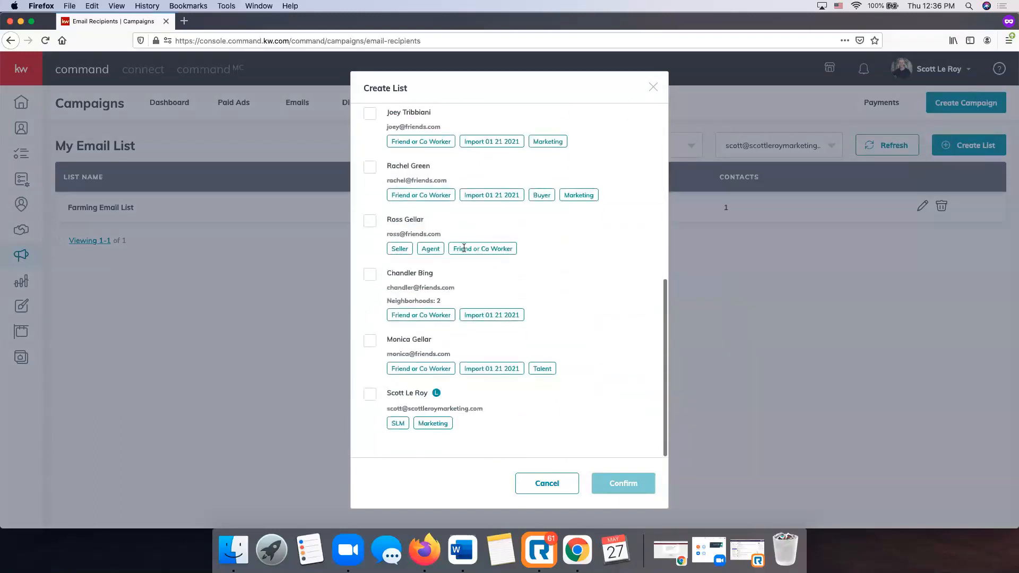
{"action": "scroll", "coordinate": [464, 248], "scroll_direction": "up", "scroll_amount": 6}
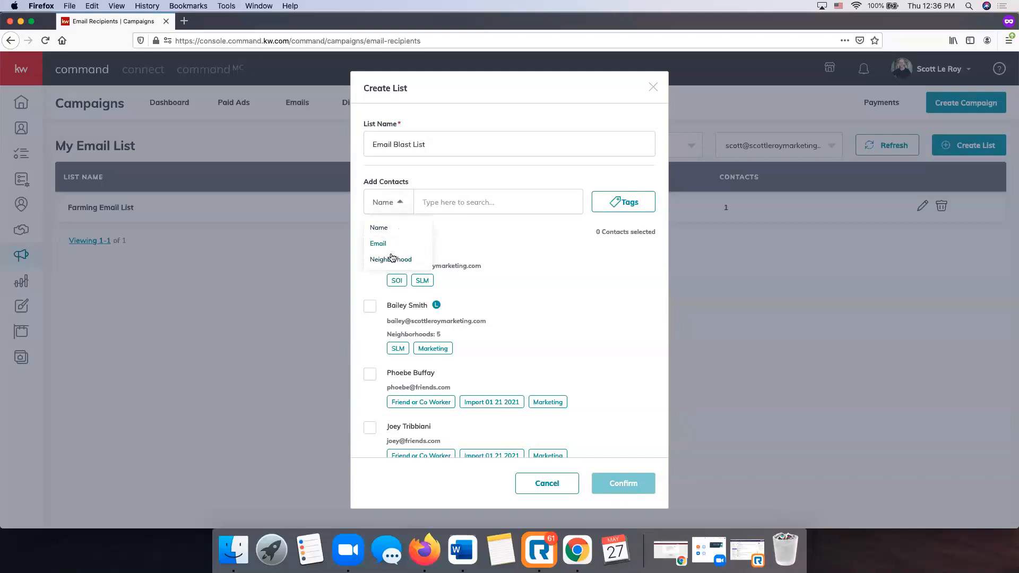
{"action": "left_click", "coordinate": [457, 197]}
{"action": "left_click", "coordinate": [618, 203]}
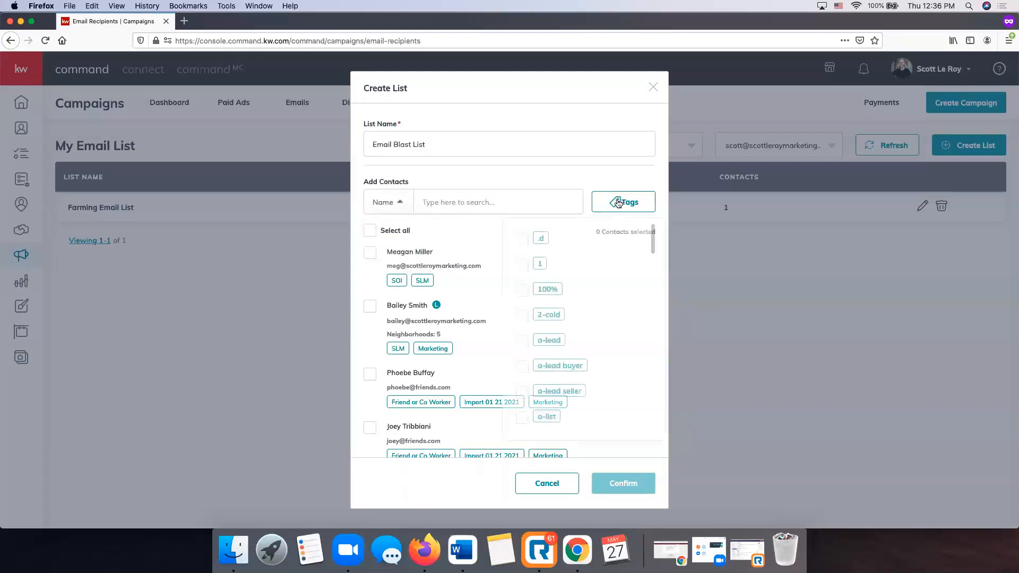
{"action": "scroll", "coordinate": [595, 261], "scroll_direction": "down", "scroll_amount": 15}
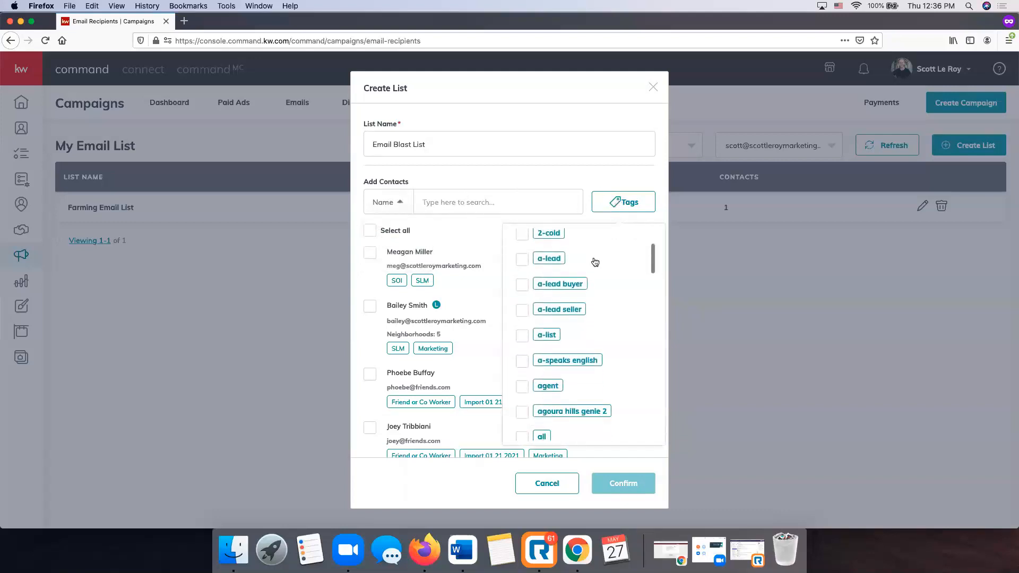
{"action": "scroll", "coordinate": [595, 262], "scroll_direction": "down", "scroll_amount": 10}
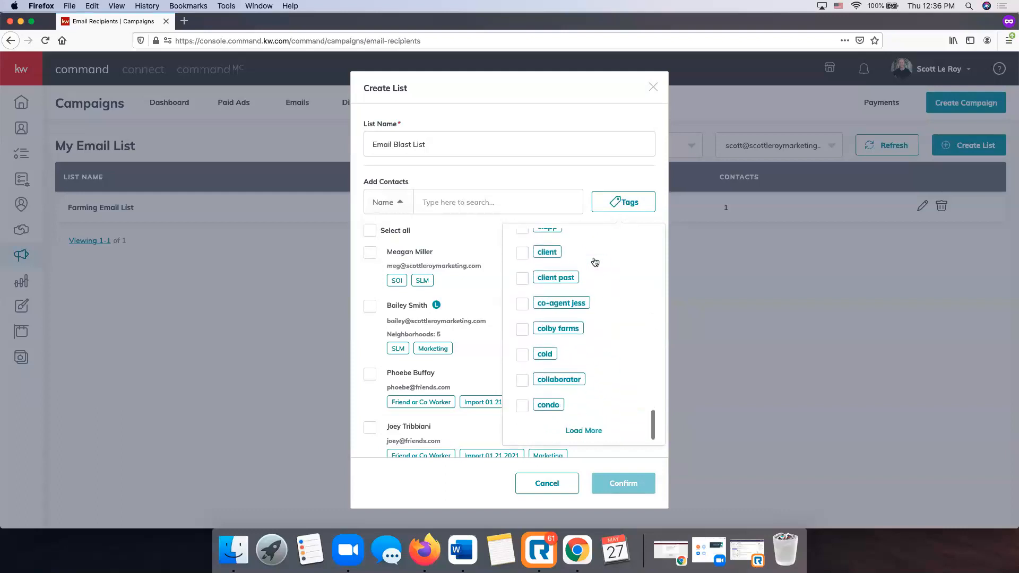
{"action": "scroll", "coordinate": [594, 261], "scroll_direction": "up", "scroll_amount": 20}
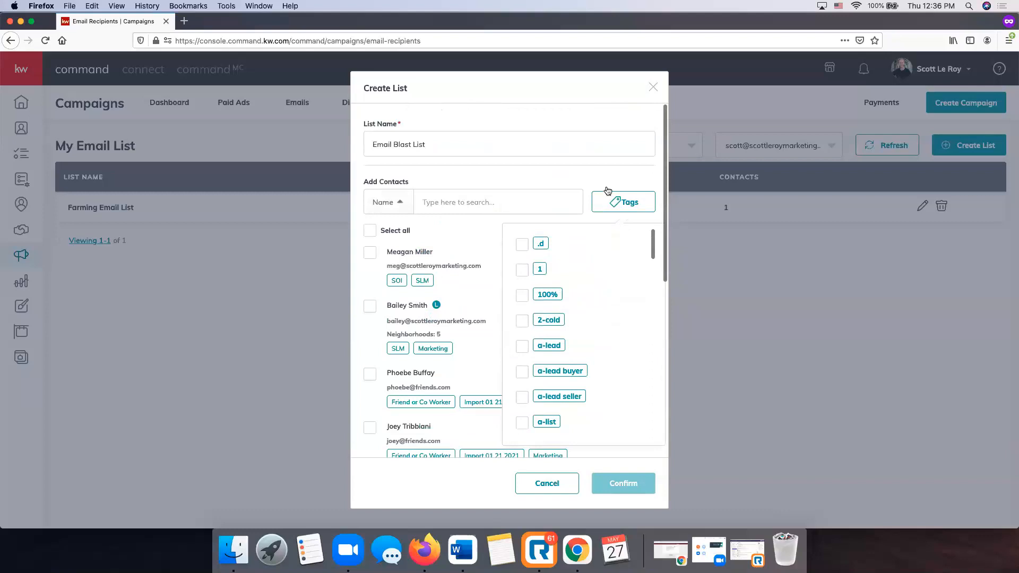
{"action": "left_click", "coordinate": [609, 197]}
{"action": "left_click", "coordinate": [396, 205]}
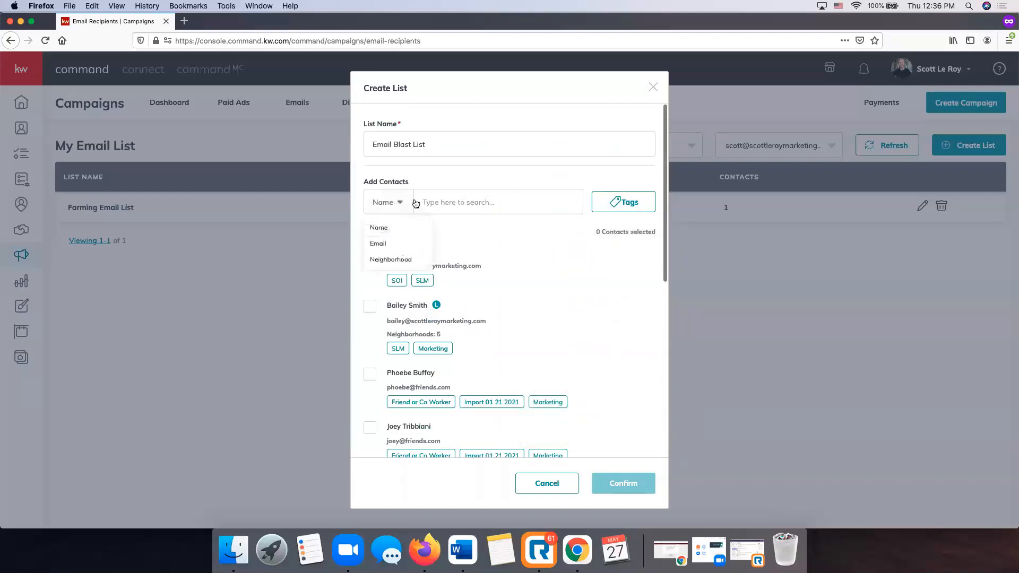
{"action": "left_click", "coordinate": [402, 320]}
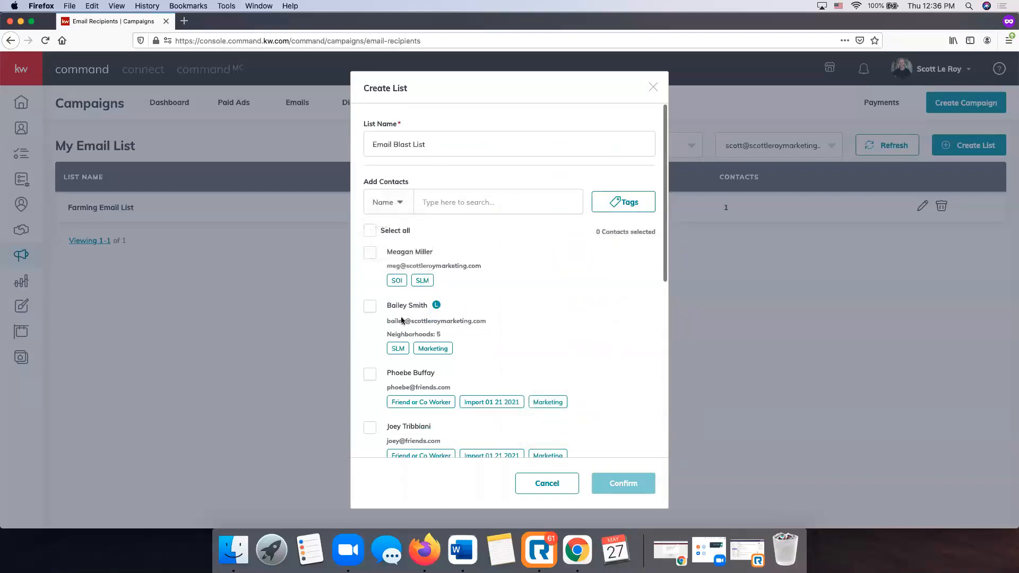
Tick three contacts and confirm to save the Email Blast List.
{"action": "left_click", "coordinate": [370, 254]}
{"action": "left_click", "coordinate": [371, 310]}
{"action": "scroll", "coordinate": [370, 313], "scroll_direction": "down", "scroll_amount": 3}
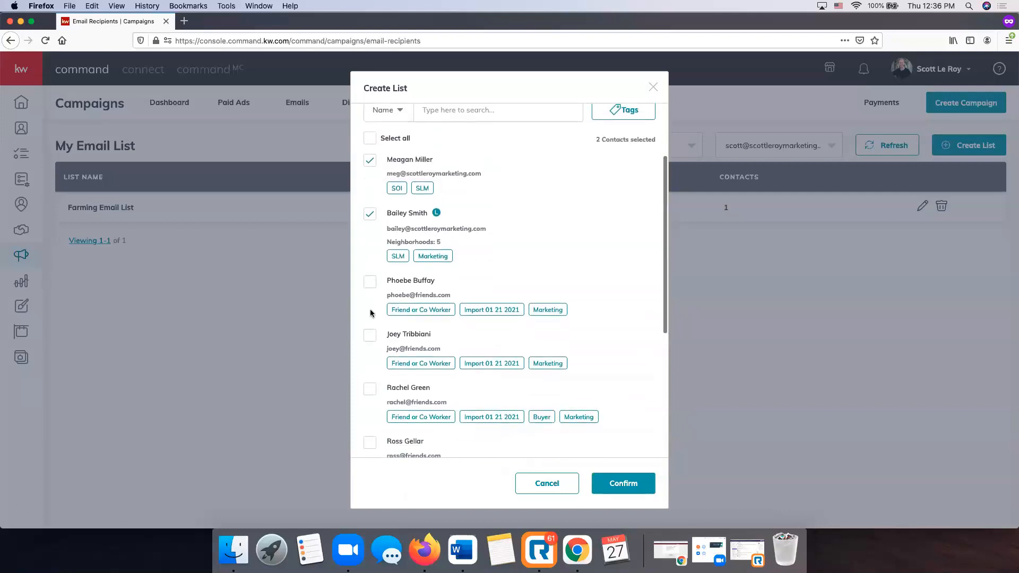
{"action": "scroll", "coordinate": [390, 311], "scroll_direction": "down", "scroll_amount": 3}
{"action": "scroll", "coordinate": [393, 309], "scroll_direction": "down", "scroll_amount": 3}
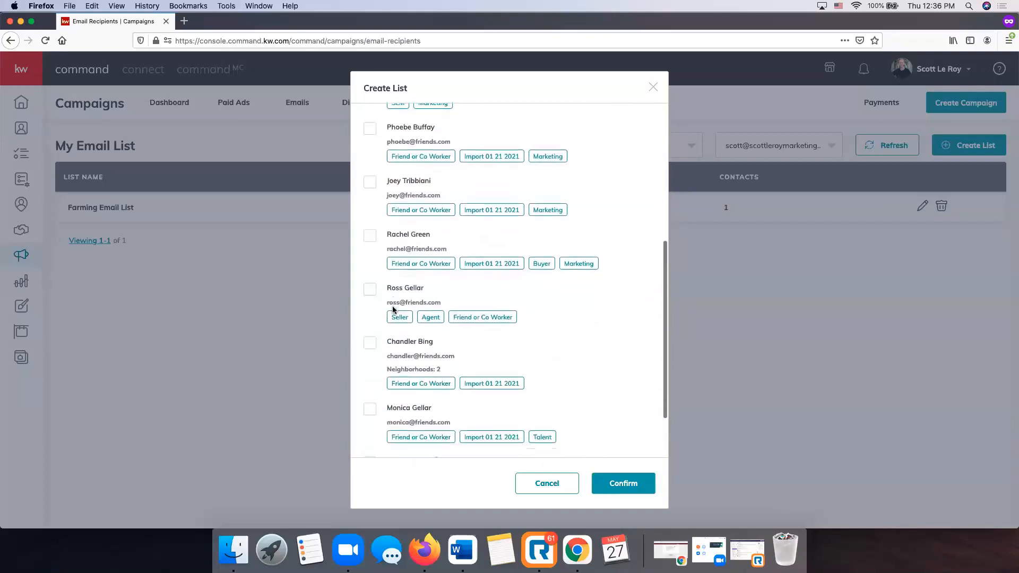
{"action": "left_click", "coordinate": [370, 395]}
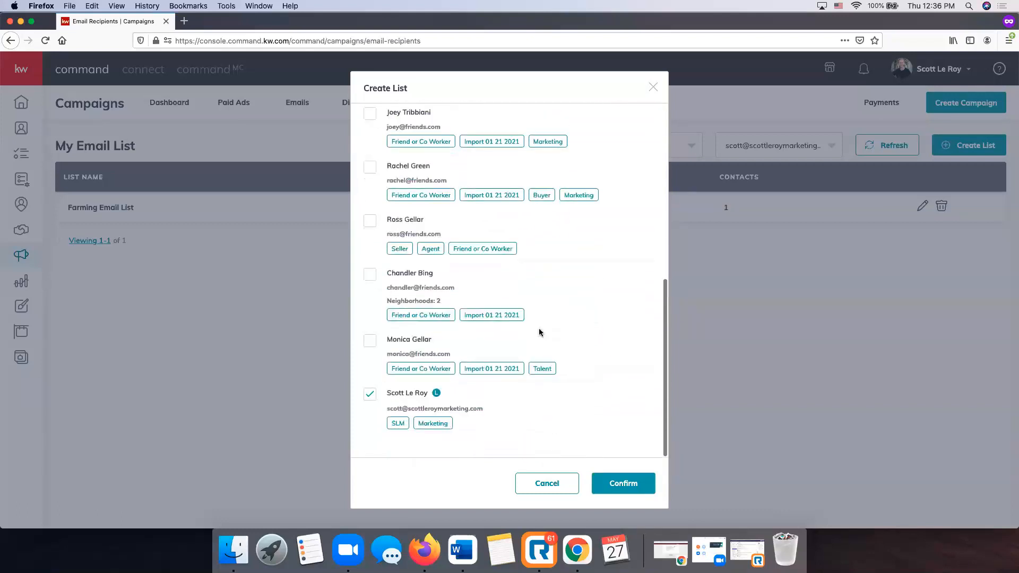
{"action": "scroll", "coordinate": [540, 331], "scroll_direction": "up", "scroll_amount": 10}
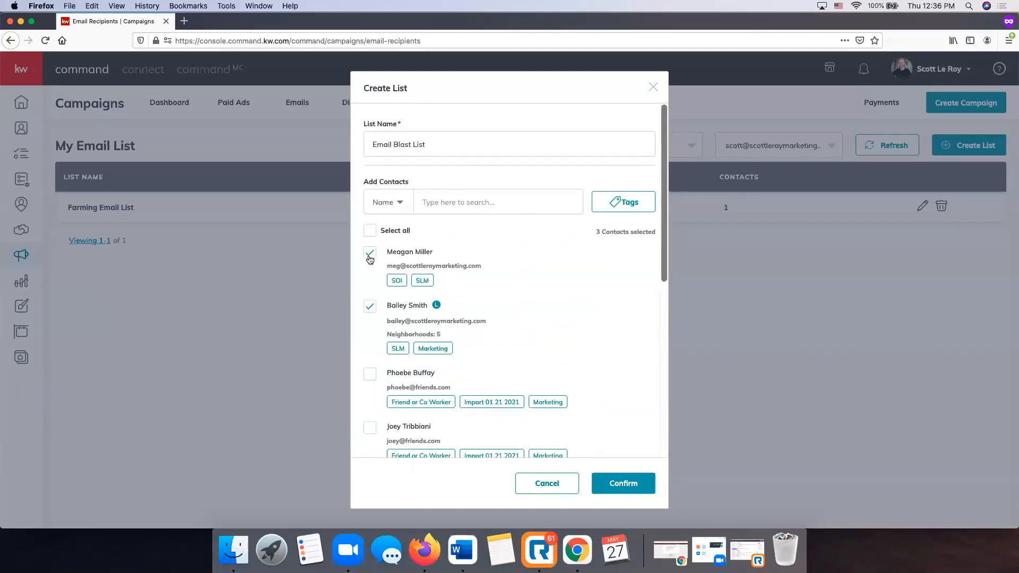
{"action": "mouse_move", "coordinate": [442, 302]}
{"action": "left_click", "coordinate": [623, 483]}
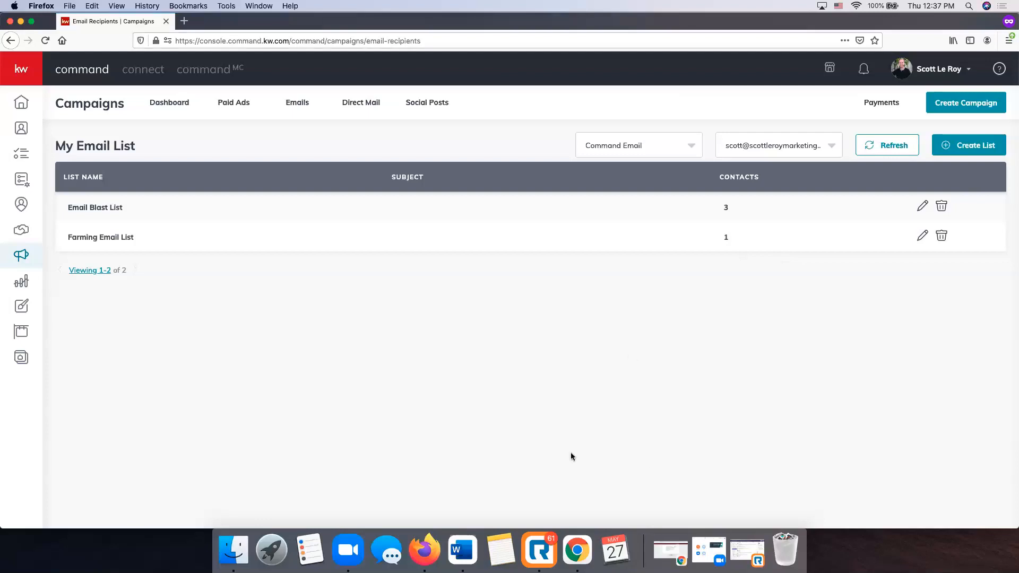
{"action": "left_click", "coordinate": [536, 558]}
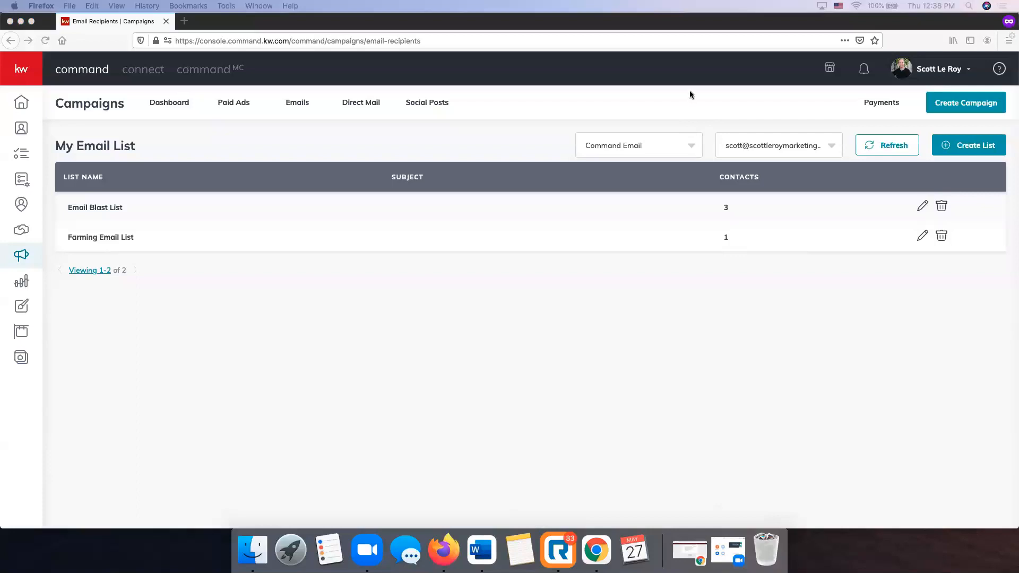
Open the Email Blast List editor, close it, and reload the email lists page.
{"action": "left_click", "coordinate": [922, 206]}
{"action": "left_click", "coordinate": [920, 207]}
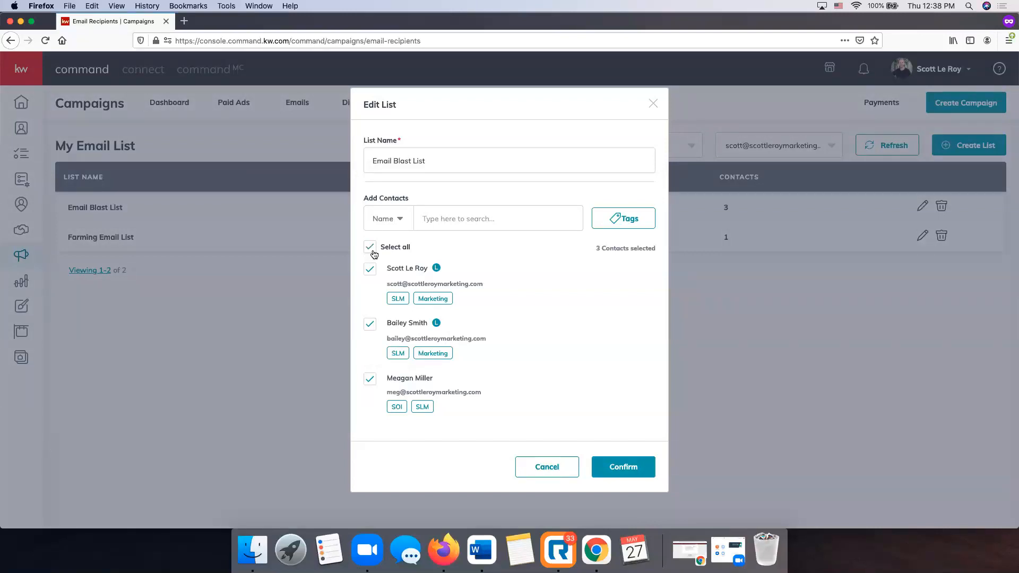
{"action": "left_click", "coordinate": [640, 470]}
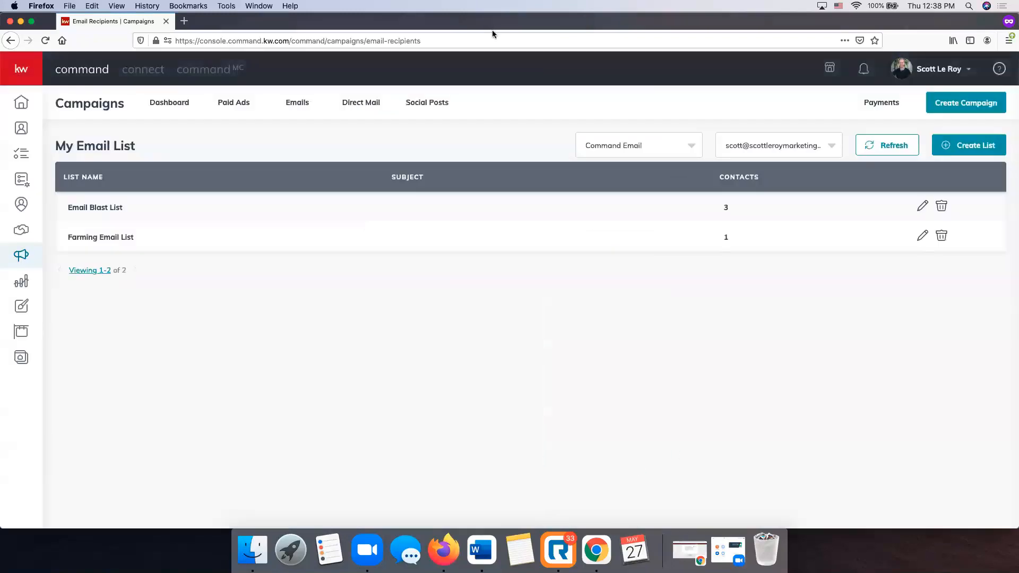
{"action": "left_click", "coordinate": [480, 42]}
{"action": "key", "text": "Return"}
Reopen the Email Blast List, select all 9 contacts, and confirm.
{"action": "left_click", "coordinate": [922, 206]}
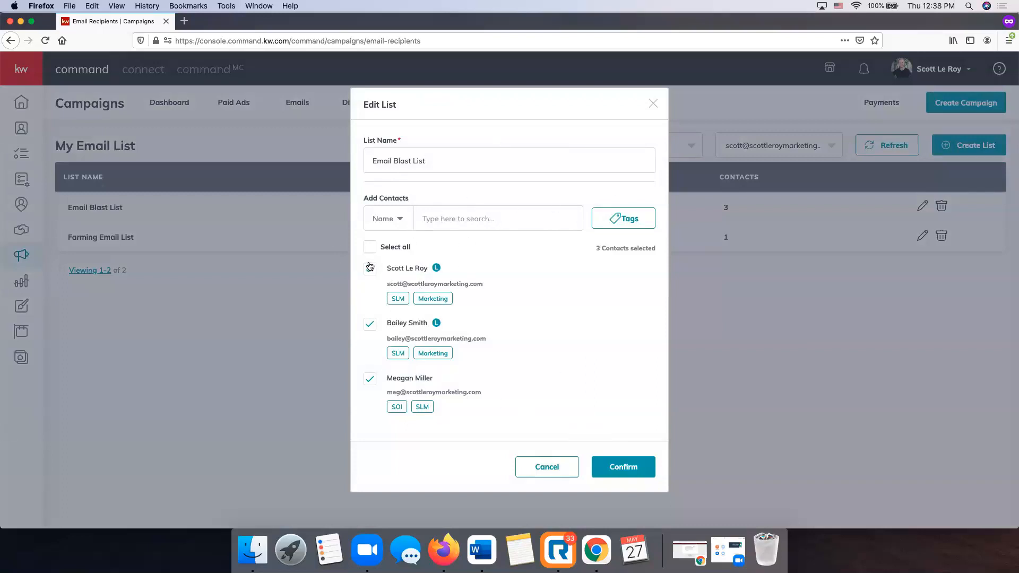
{"action": "left_click", "coordinate": [378, 247]}
{"action": "left_click", "coordinate": [370, 269]}
{"action": "left_click", "coordinate": [370, 324]}
{"action": "left_click", "coordinate": [369, 379]}
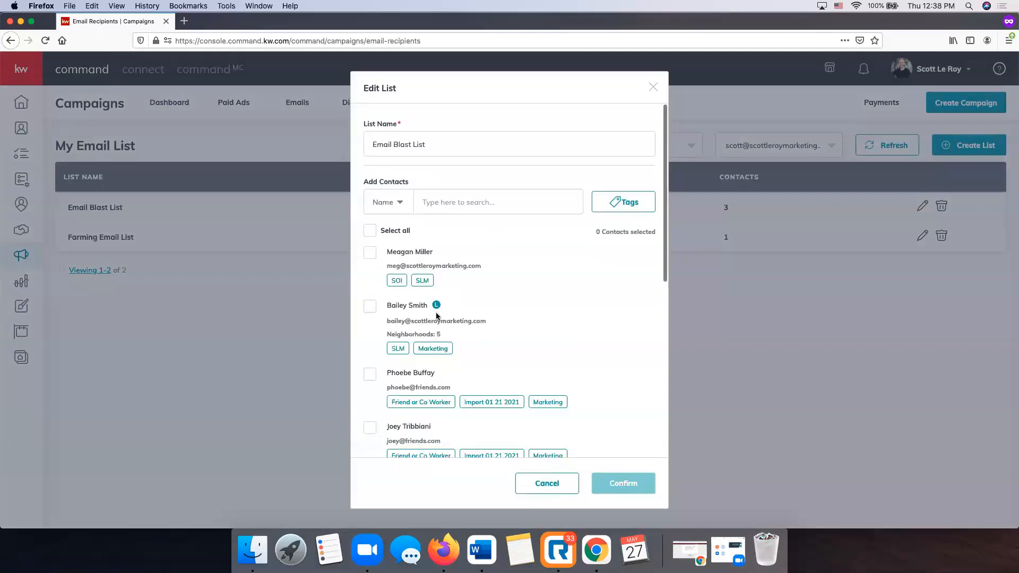
{"action": "scroll", "coordinate": [484, 289], "scroll_direction": "down", "scroll_amount": 3}
{"action": "scroll", "coordinate": [483, 289], "scroll_direction": "up", "scroll_amount": 5}
{"action": "left_click", "coordinate": [374, 231]}
{"action": "left_click", "coordinate": [617, 481]}
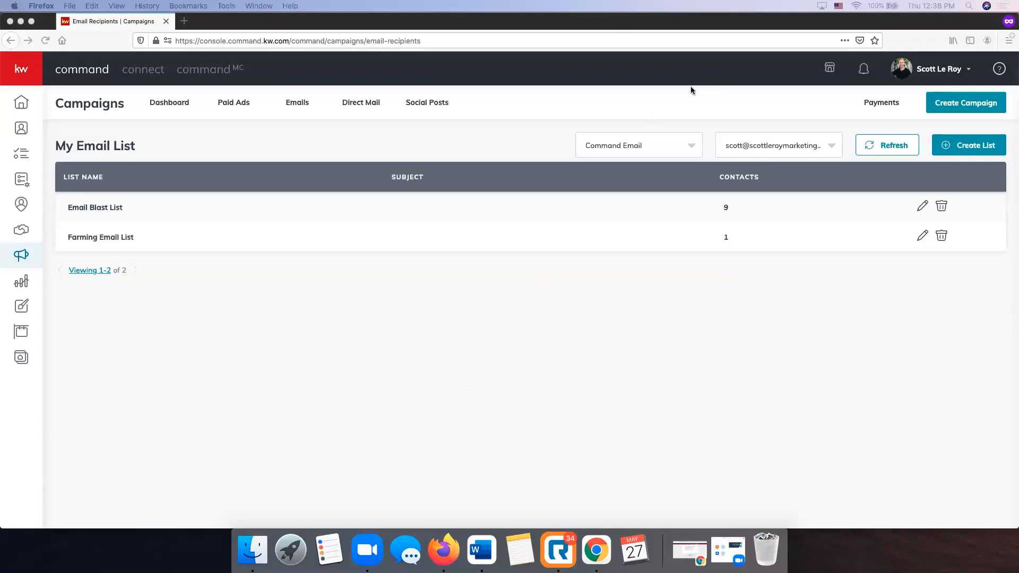
{"action": "left_click", "coordinate": [486, 319]}
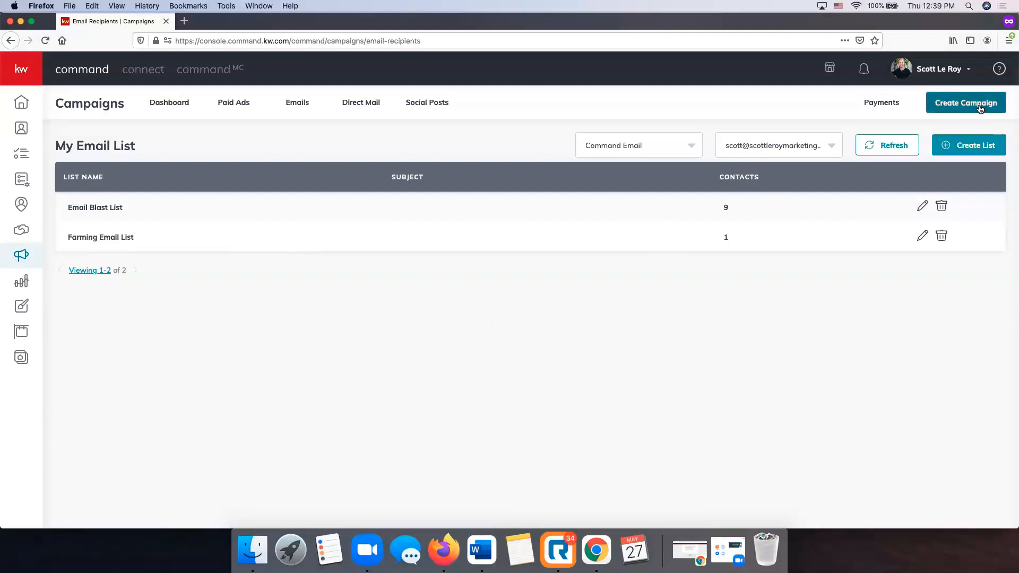
{"action": "left_click", "coordinate": [980, 108]}
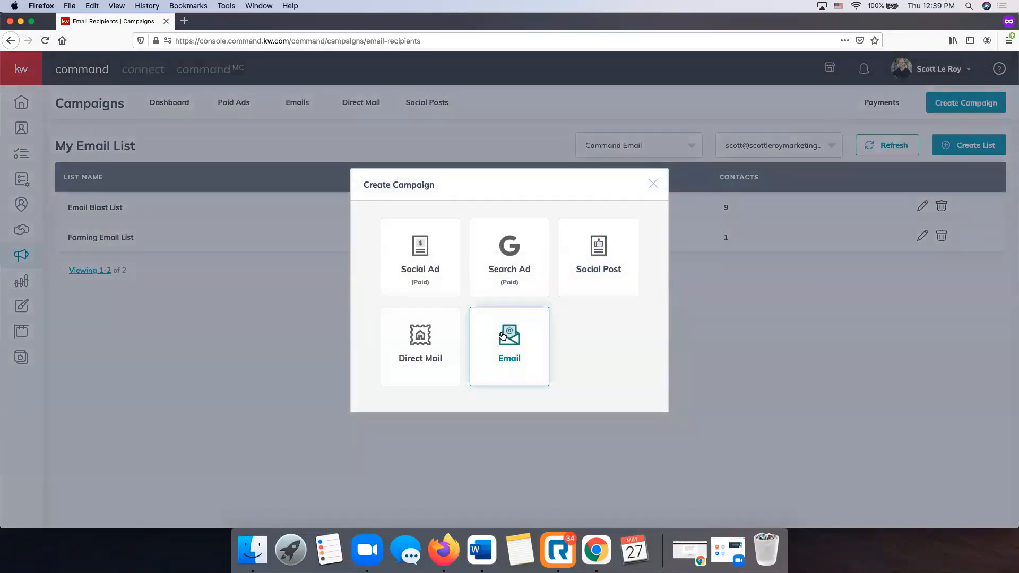
{"action": "left_click", "coordinate": [502, 336]}
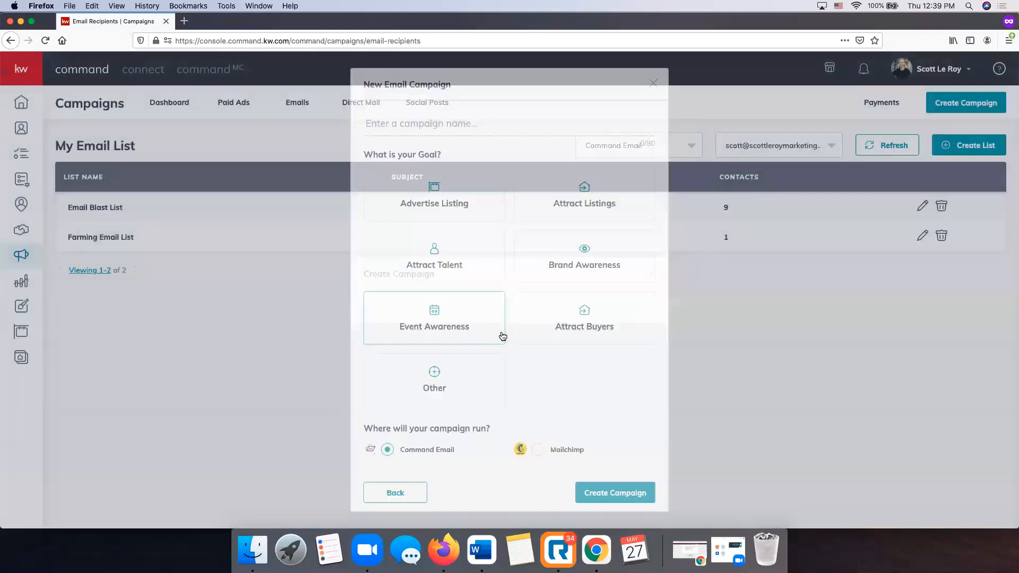
{"action": "left_click", "coordinate": [480, 124]}
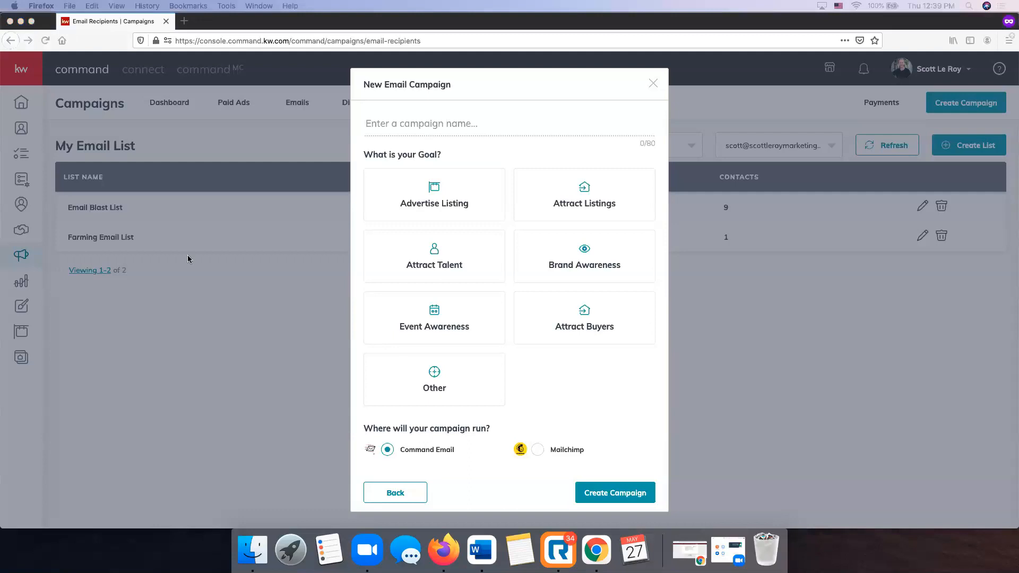
{"action": "left_click", "coordinate": [439, 124]}
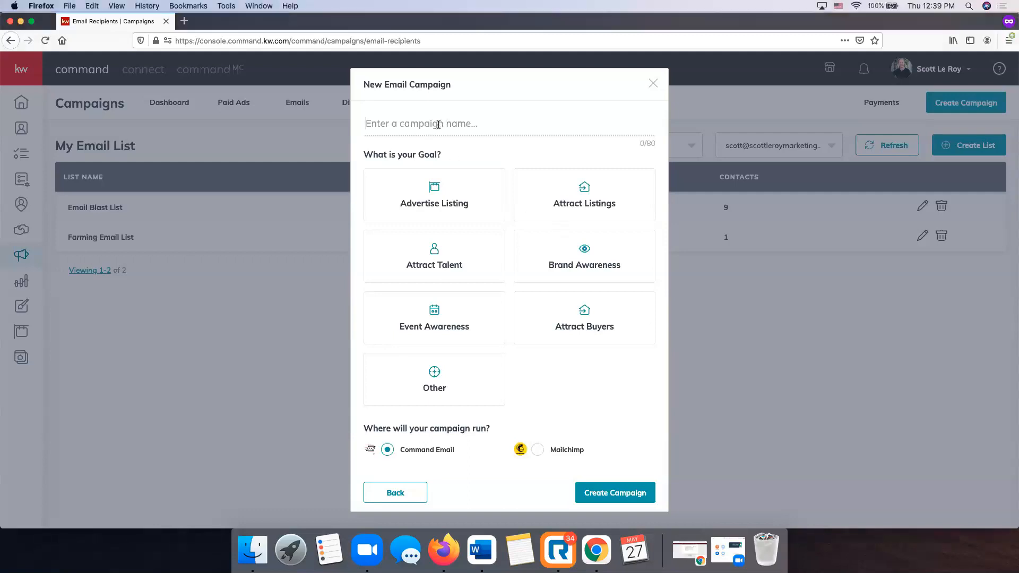
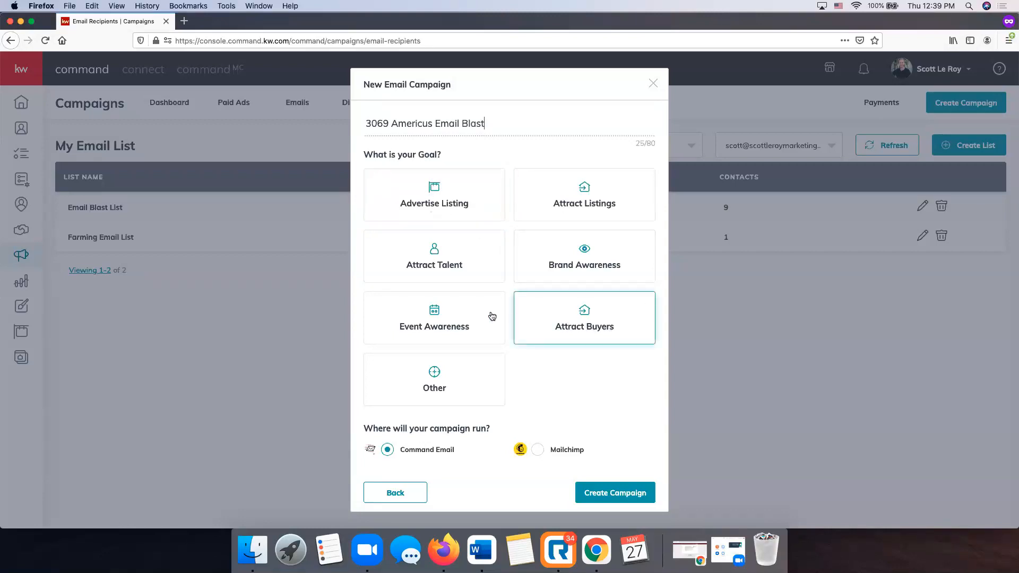
{"action": "left_click", "coordinate": [447, 204]}
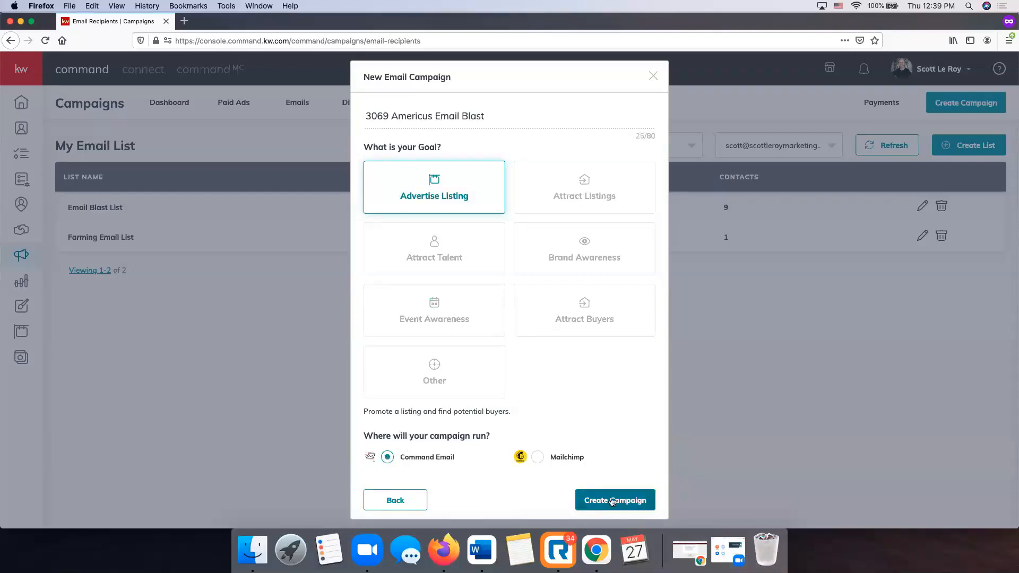
{"action": "left_click", "coordinate": [612, 502]}
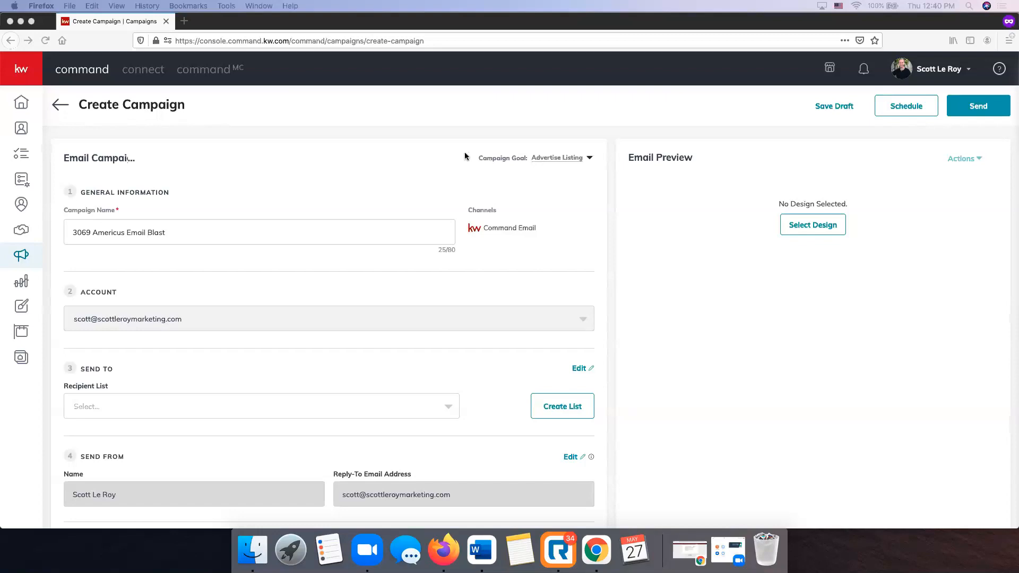
{"action": "scroll", "coordinate": [464, 156], "scroll_direction": "down", "scroll_amount": 5}
{"action": "scroll", "coordinate": [464, 155], "scroll_direction": "up", "scroll_amount": 3}
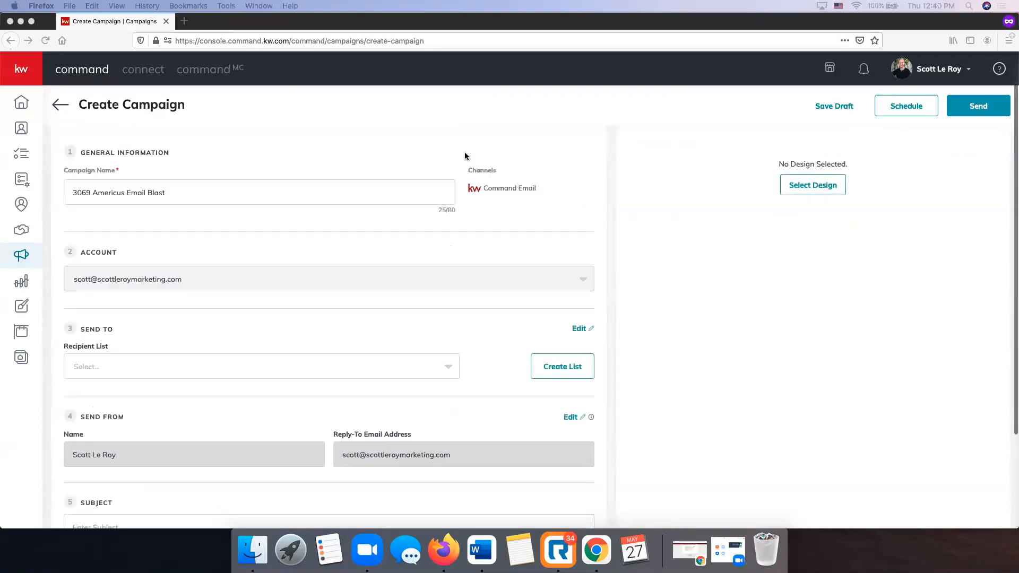
{"action": "scroll", "coordinate": [465, 155], "scroll_direction": "up", "scroll_amount": 2}
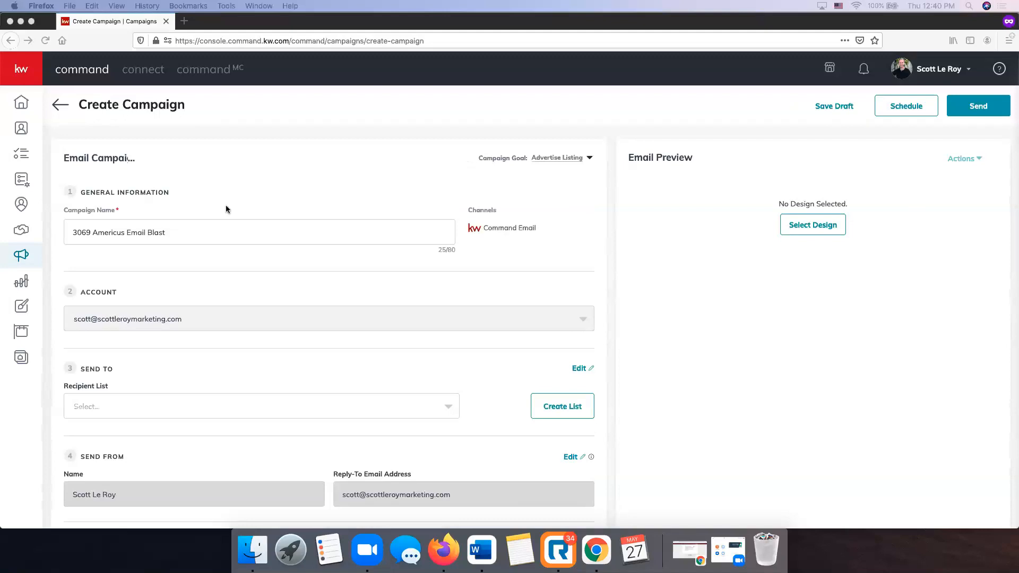
{"action": "scroll", "coordinate": [175, 229], "scroll_direction": "down", "scroll_amount": 1}
{"action": "scroll", "coordinate": [211, 226], "scroll_direction": "up", "scroll_amount": 1}
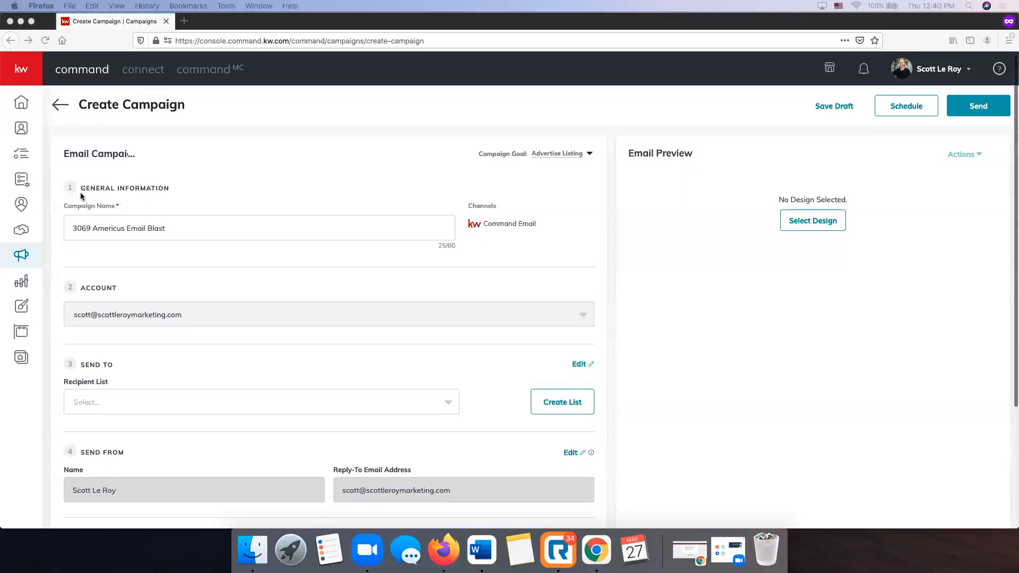
{"action": "scroll", "coordinate": [87, 189], "scroll_direction": "down", "scroll_amount": 1}
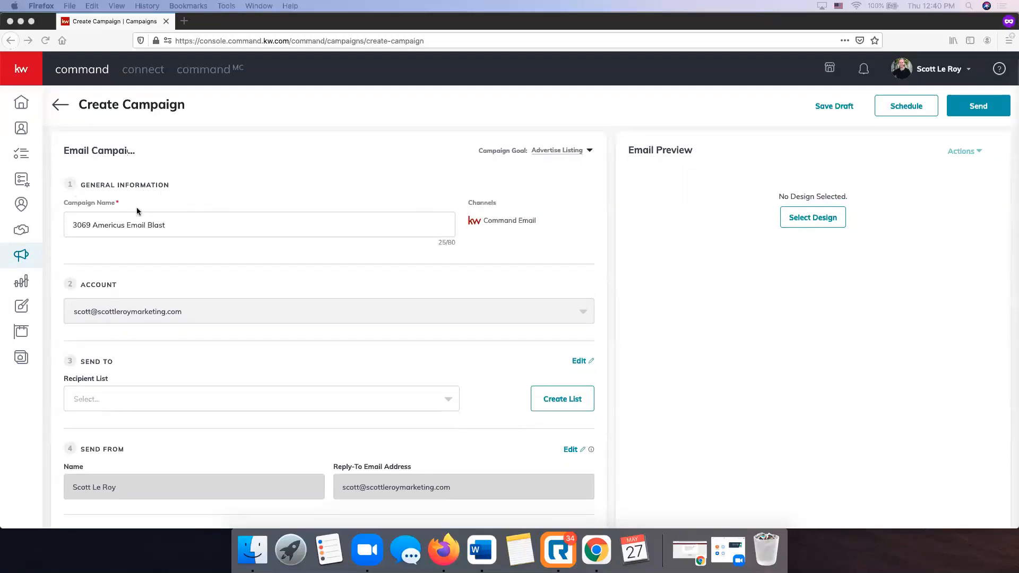
{"action": "scroll", "coordinate": [136, 220], "scroll_direction": "up", "scroll_amount": 1}
{"action": "scroll", "coordinate": [136, 229], "scroll_direction": "up", "scroll_amount": 1}
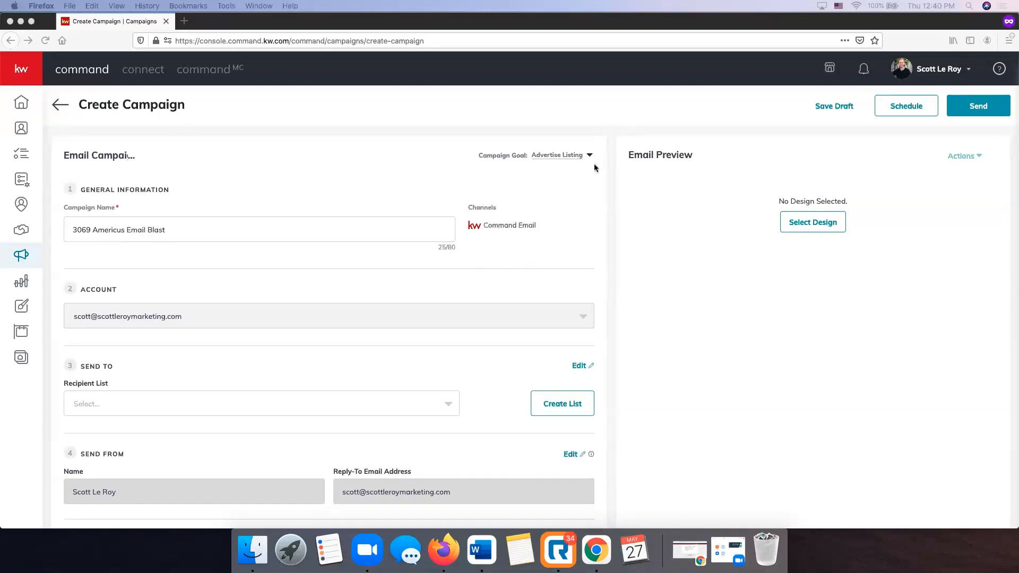
{"action": "scroll", "coordinate": [498, 222], "scroll_direction": "down", "scroll_amount": 3}
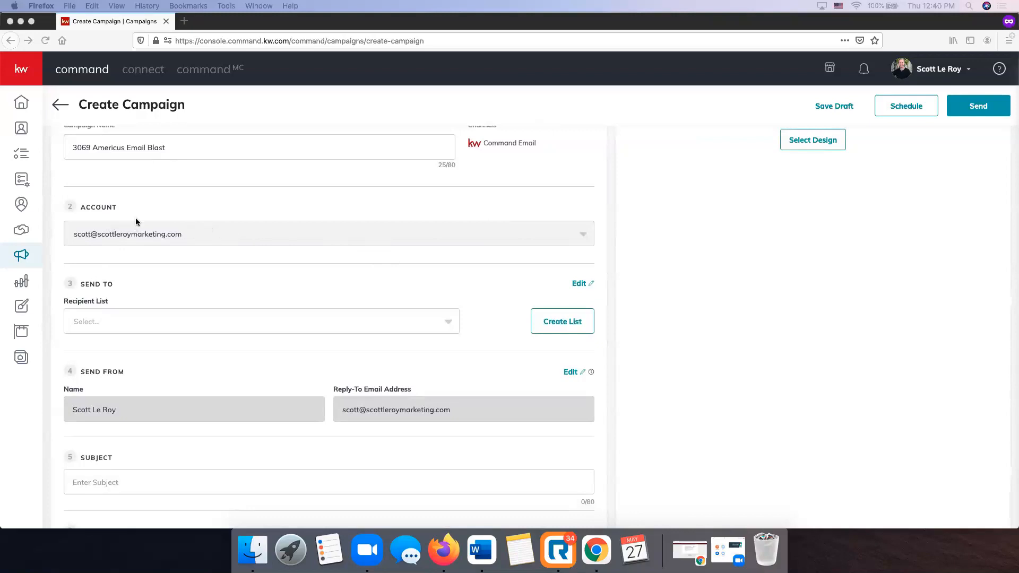
Choose Email Blast List as the Send To recipient list.
{"action": "scroll", "coordinate": [159, 220], "scroll_direction": "down", "scroll_amount": 2}
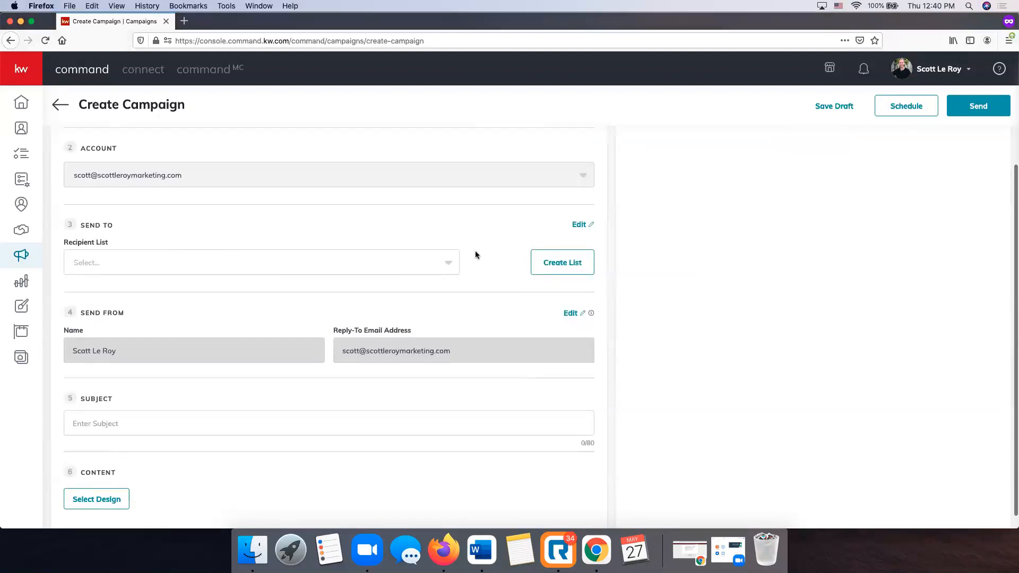
{"action": "left_click", "coordinate": [366, 264]}
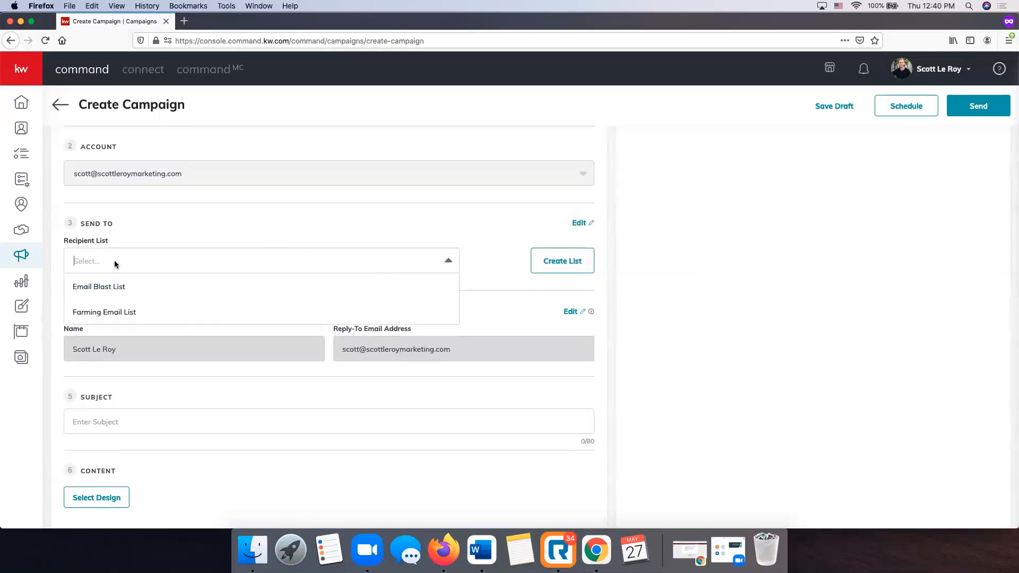
{"action": "left_click", "coordinate": [104, 295]}
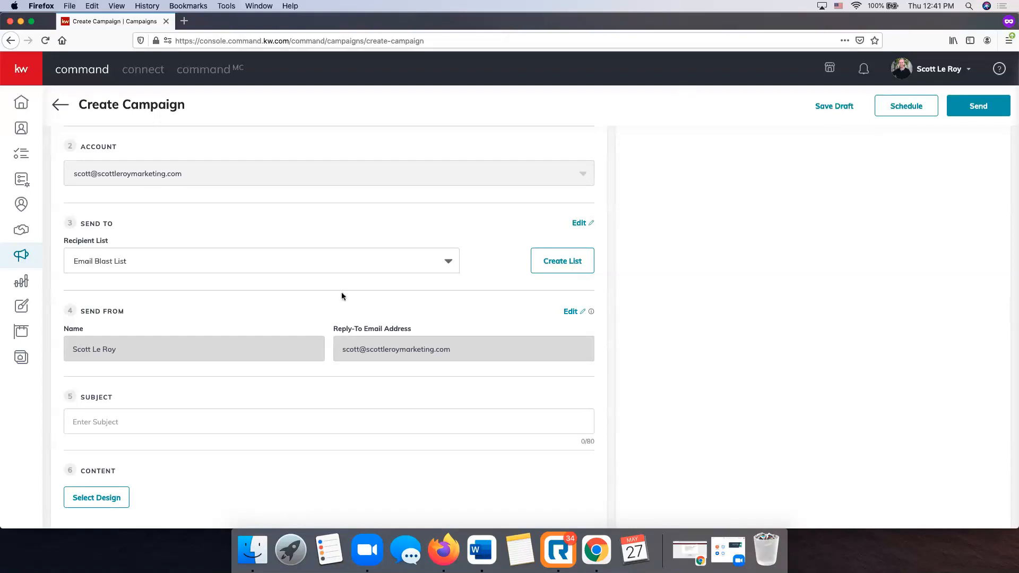
{"action": "scroll", "coordinate": [342, 293], "scroll_direction": "down", "scroll_amount": 1}
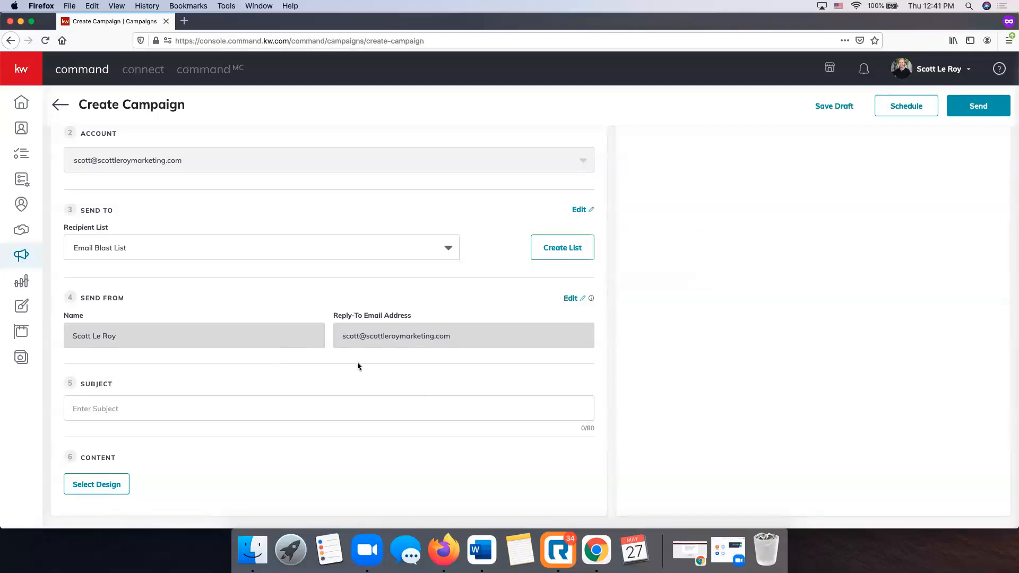
Enter 'Just Listed in Thompsons Station!' as the email subject.
{"action": "left_click", "coordinate": [185, 397]}
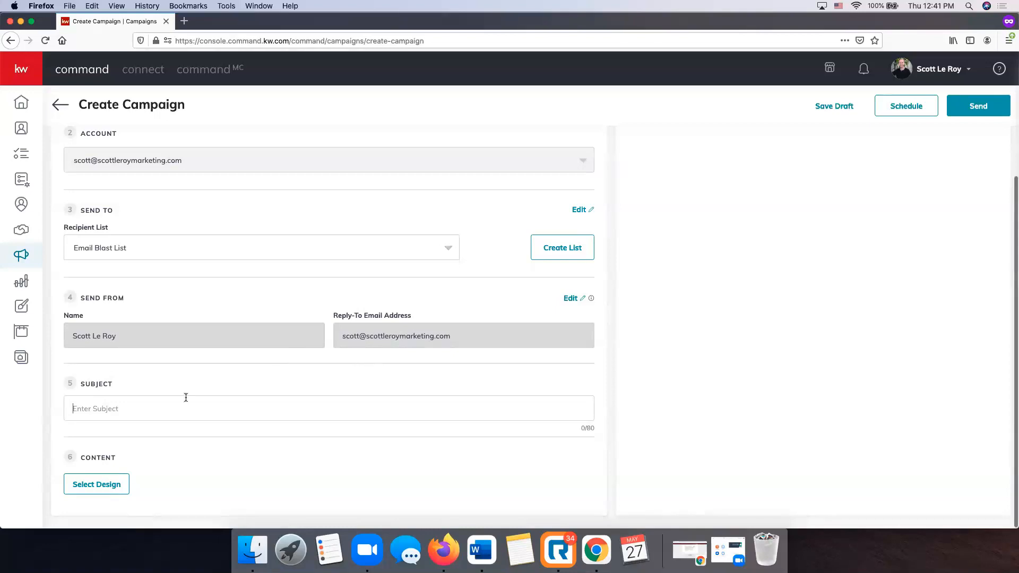
{"action": "type", "text": "Jus"}
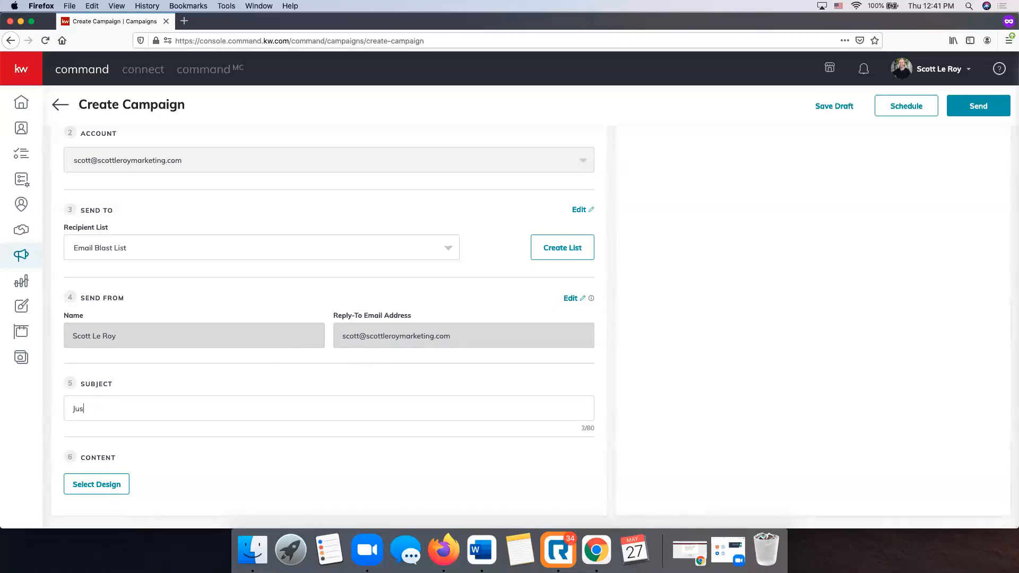
{"action": "type", "text": "t Listed in Thompsons Station!"}
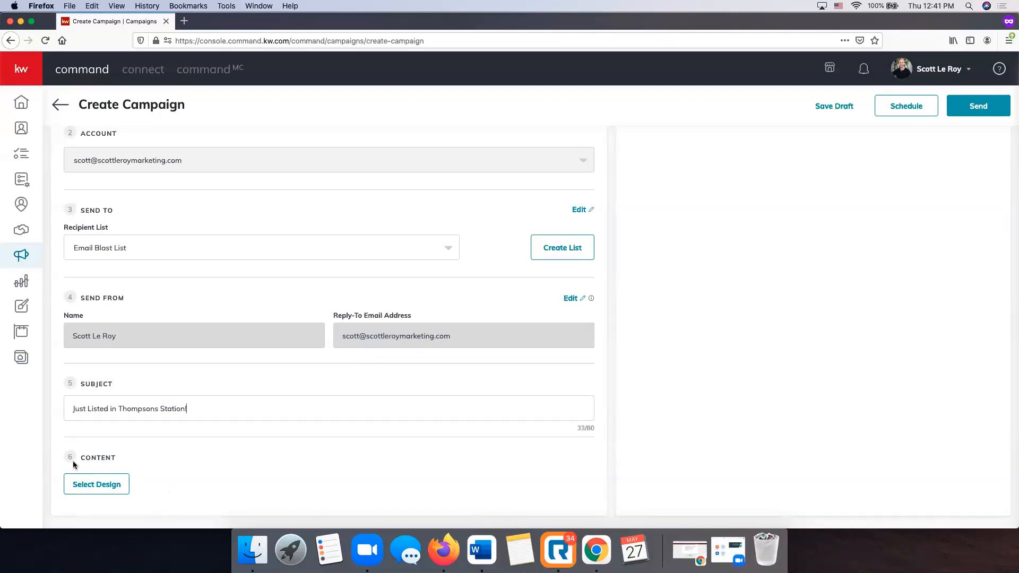
Open the design Template Library on the KWRI Templates collection.
{"action": "left_click", "coordinate": [101, 490]}
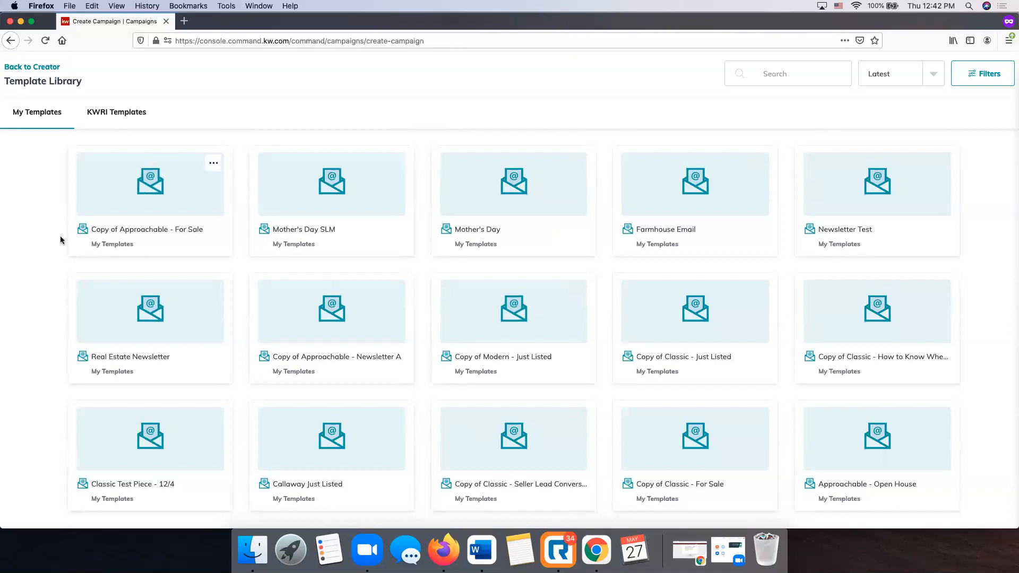
{"action": "left_click", "coordinate": [131, 116]}
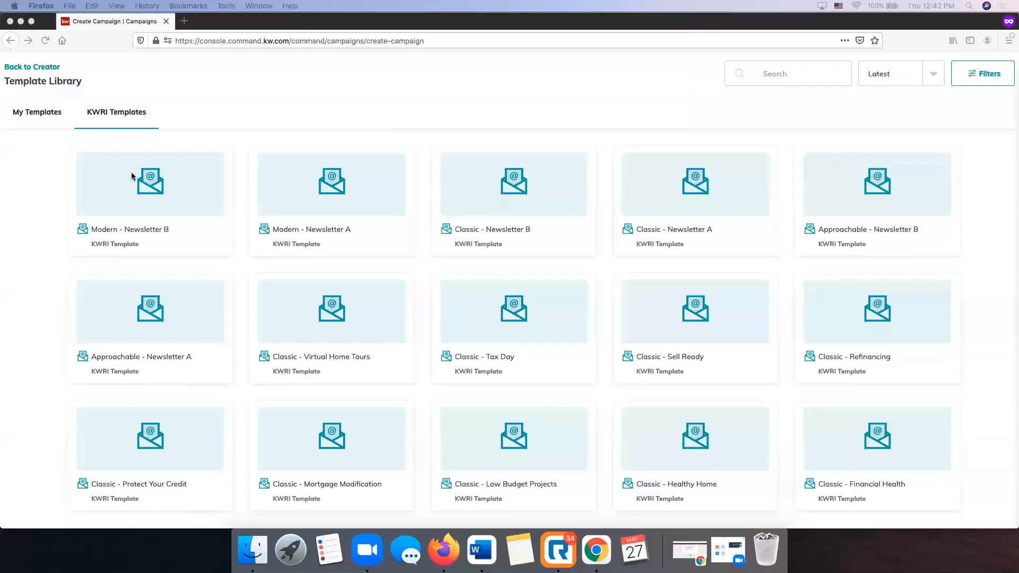
{"action": "scroll", "coordinate": [481, 209], "scroll_direction": "down", "scroll_amount": 1}
{"action": "scroll", "coordinate": [481, 209], "scroll_direction": "up", "scroll_amount": 1}
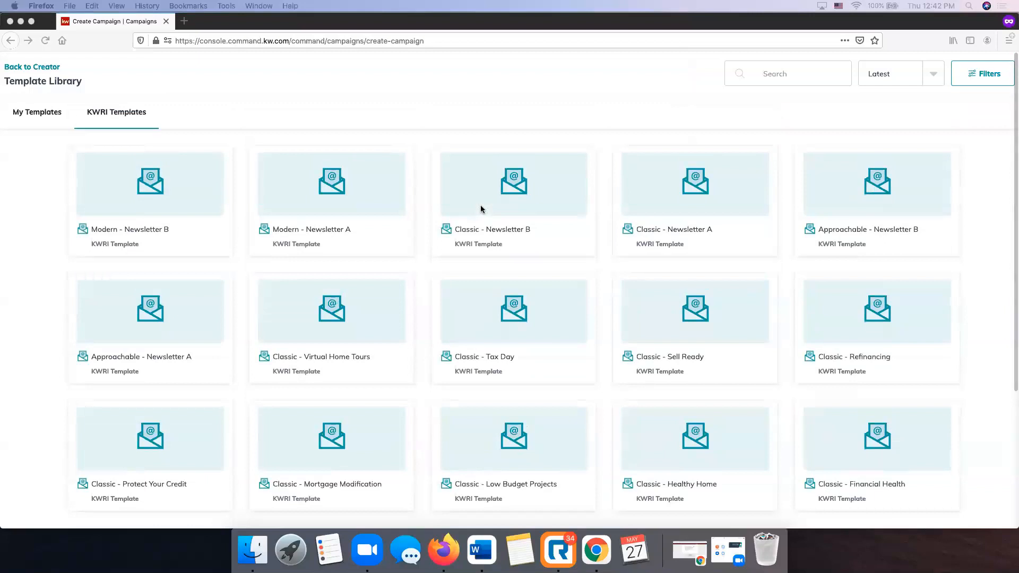
{"action": "scroll", "coordinate": [504, 207], "scroll_direction": "down", "scroll_amount": 3}
{"action": "scroll", "coordinate": [504, 207], "scroll_direction": "up", "scroll_amount": 3}
{"action": "scroll", "coordinate": [501, 218], "scroll_direction": "down", "scroll_amount": 4}
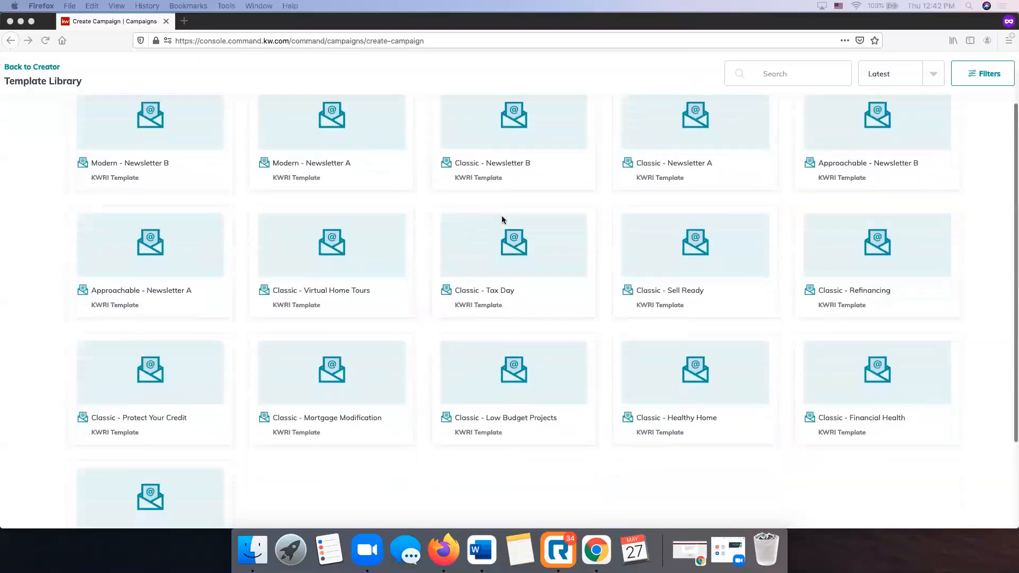
Load two more batches of templates (48 of 72) and return to the top.
{"action": "left_click", "coordinate": [505, 506]}
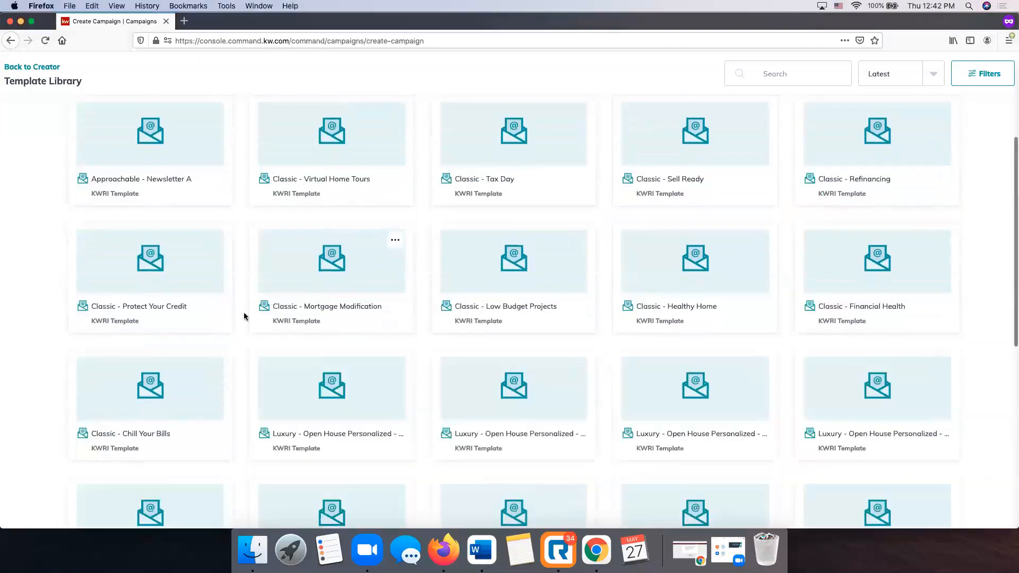
{"action": "scroll", "coordinate": [207, 315], "scroll_direction": "down", "scroll_amount": 1}
{"action": "scroll", "coordinate": [143, 387], "scroll_direction": "down", "scroll_amount": 5}
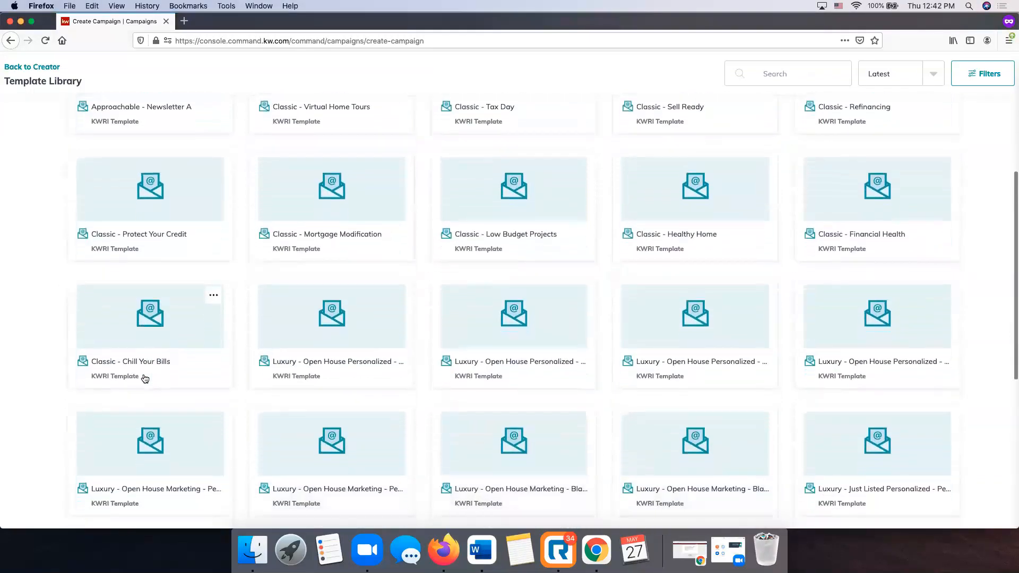
{"action": "scroll", "coordinate": [145, 378], "scroll_direction": "down", "scroll_amount": 5}
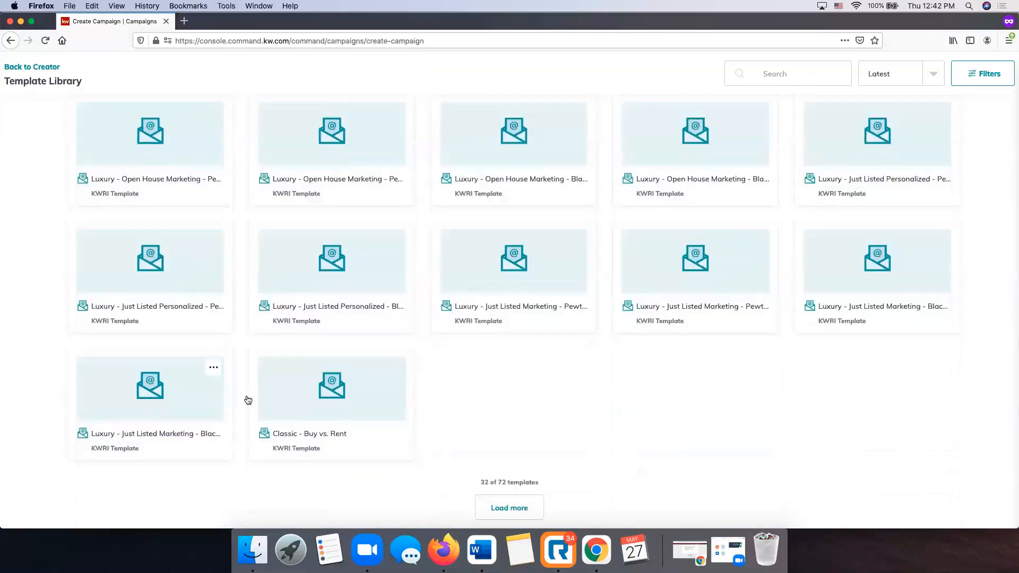
{"action": "left_click", "coordinate": [533, 505]}
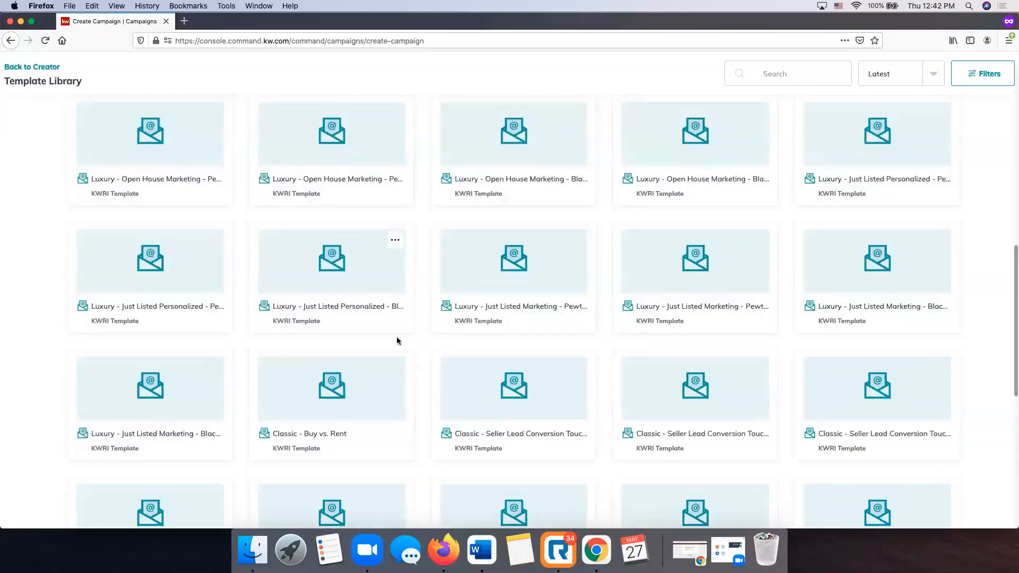
{"action": "scroll", "coordinate": [546, 270], "scroll_direction": "down", "scroll_amount": 5}
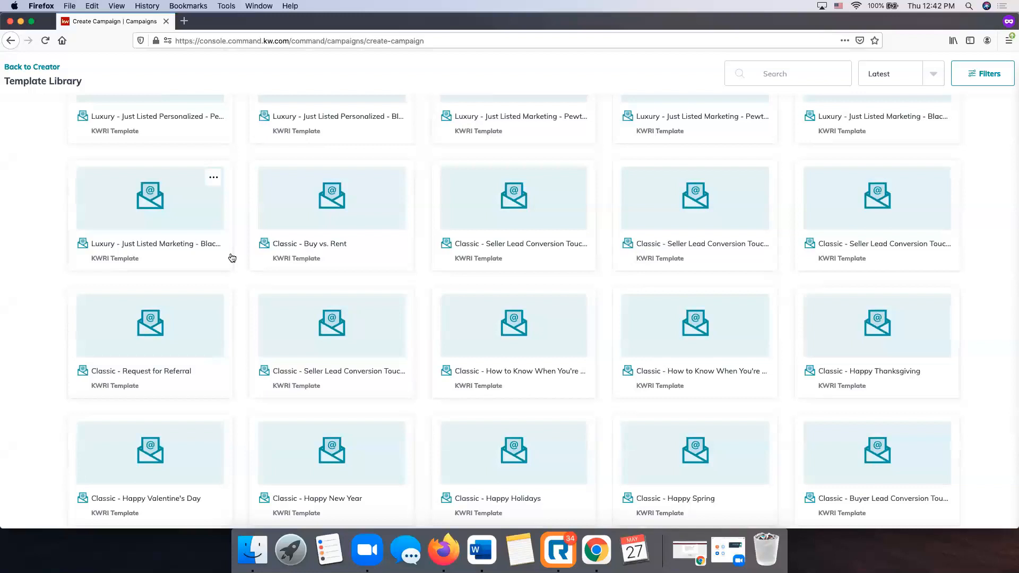
{"action": "scroll", "coordinate": [232, 257], "scroll_direction": "down", "scroll_amount": 5}
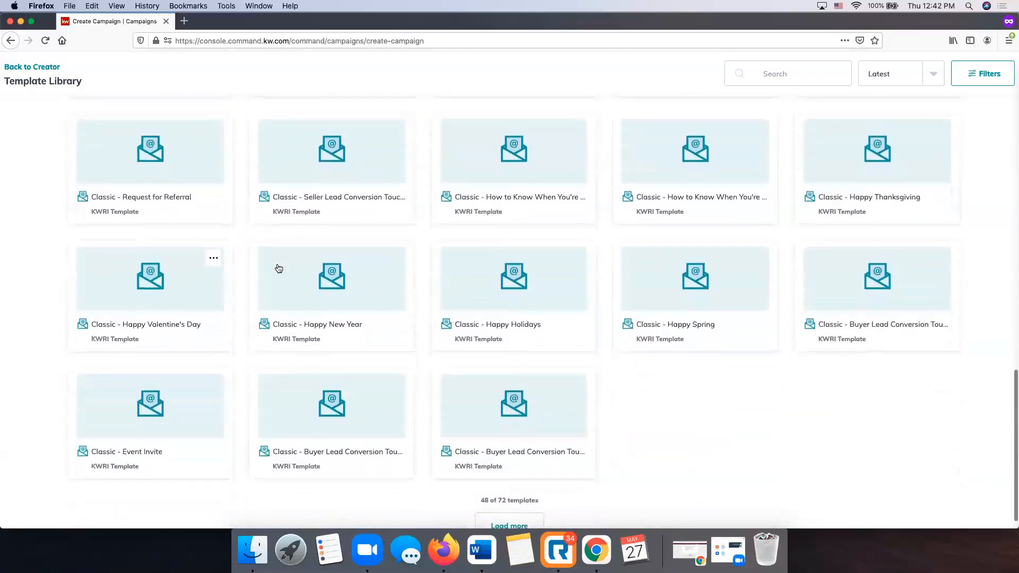
{"action": "scroll", "coordinate": [278, 268], "scroll_direction": "down", "scroll_amount": 1}
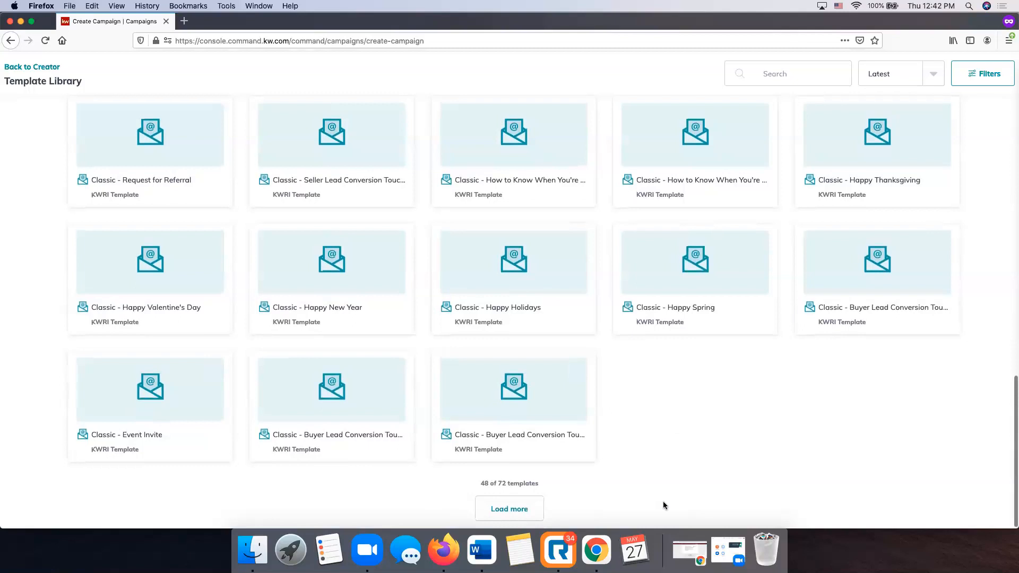
{"action": "scroll", "coordinate": [664, 504], "scroll_direction": "up", "scroll_amount": 8}
{"action": "scroll", "coordinate": [663, 505], "scroll_direction": "up", "scroll_amount": 10}
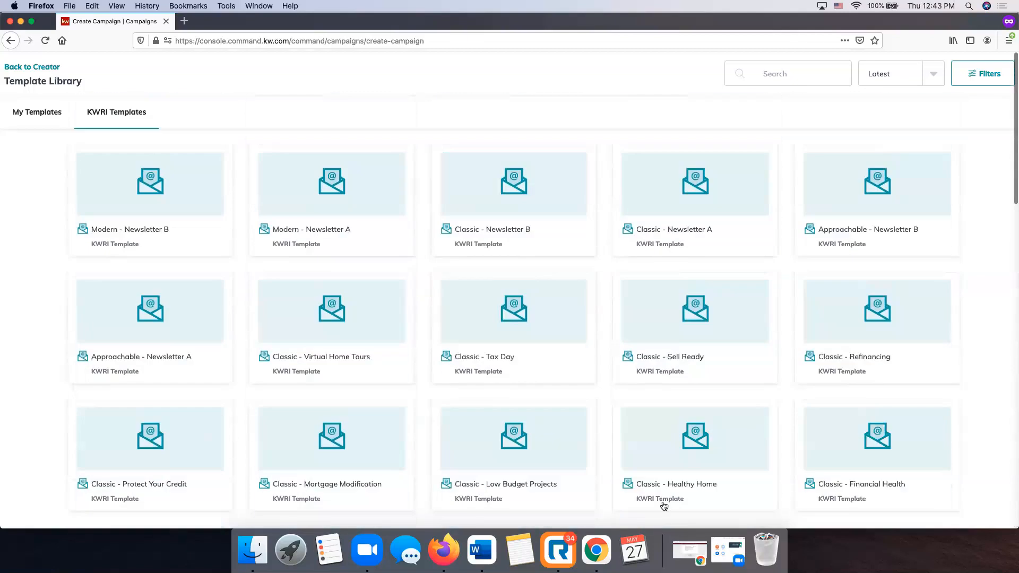
Search templates for 'for sale' and preview Approachable - For Sale.
{"action": "left_click", "coordinate": [815, 75]}
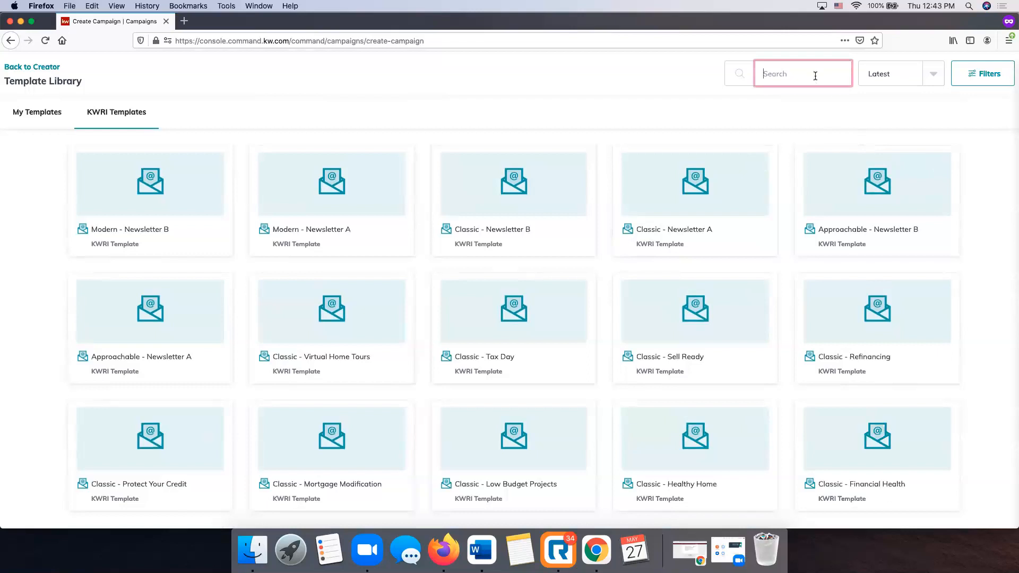
{"action": "type", "text": "for sale"}
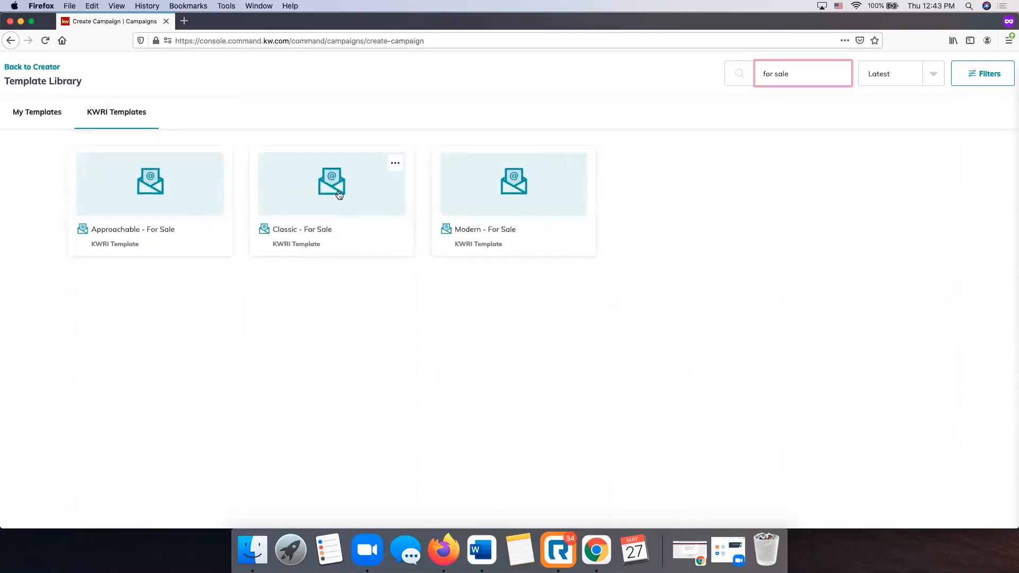
{"action": "left_click", "coordinate": [214, 164]}
{"action": "left_click", "coordinate": [204, 184]}
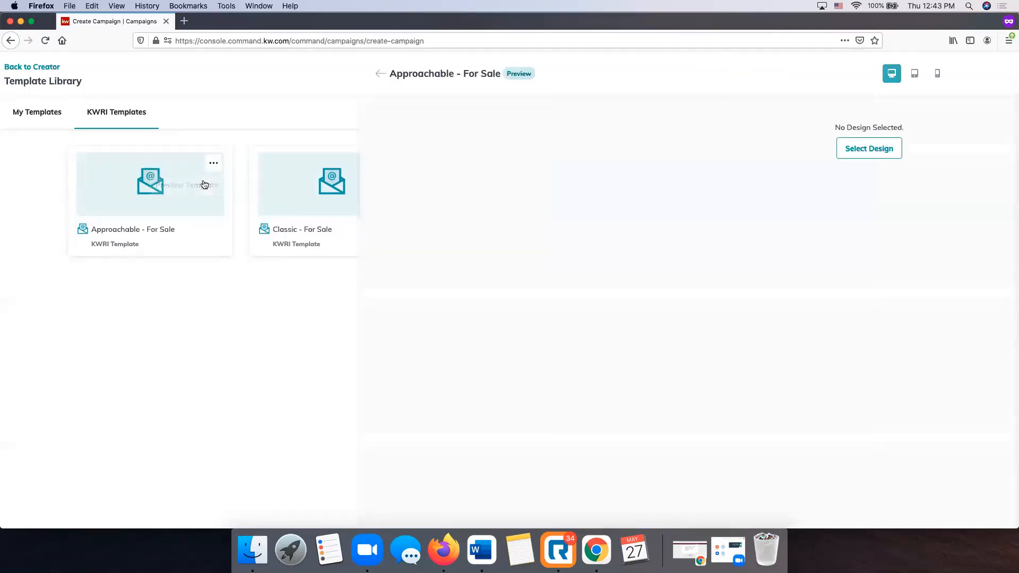
{"action": "scroll", "coordinate": [372, 218], "scroll_direction": "down", "scroll_amount": 10}
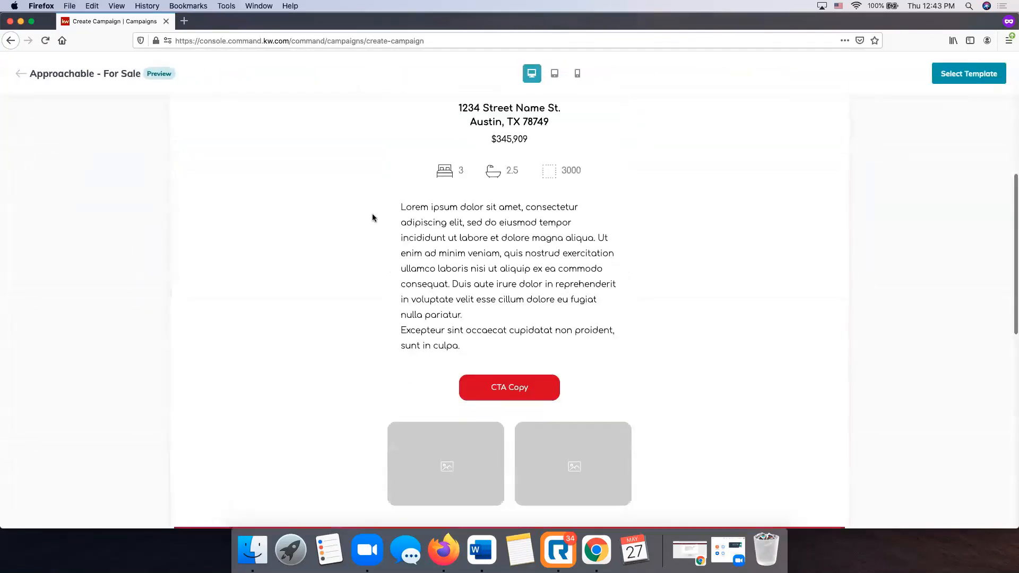
{"action": "scroll", "coordinate": [372, 217], "scroll_direction": "up", "scroll_amount": 10}
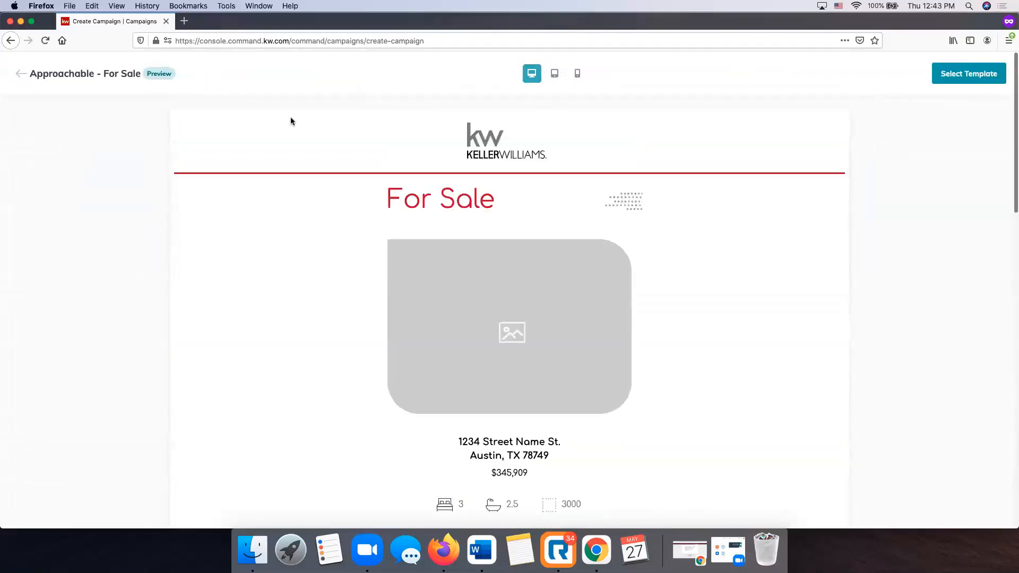
{"action": "left_click", "coordinate": [20, 75]}
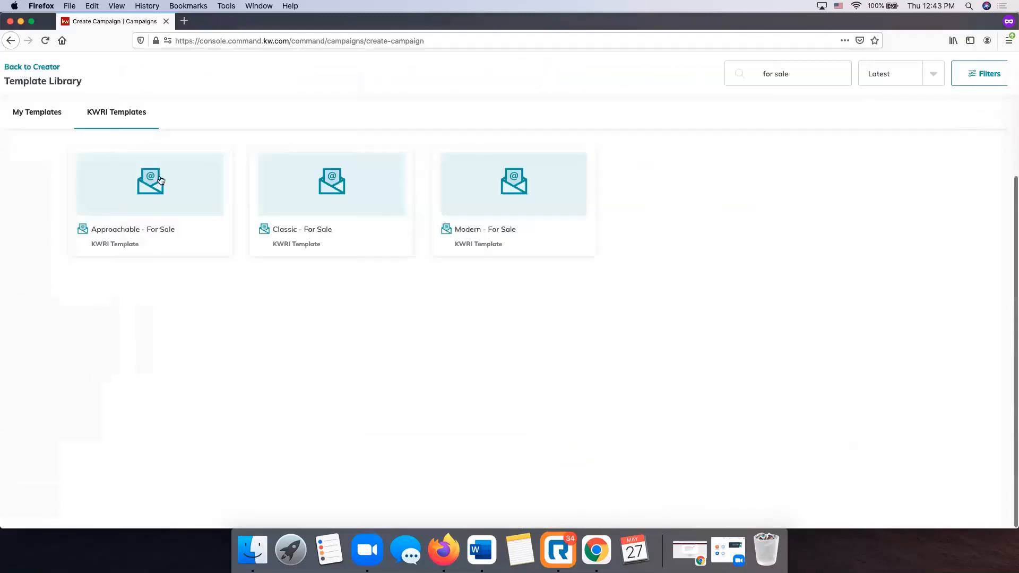
Preview the Classic - For Sale template, then close the preview.
{"action": "left_click", "coordinate": [379, 182]}
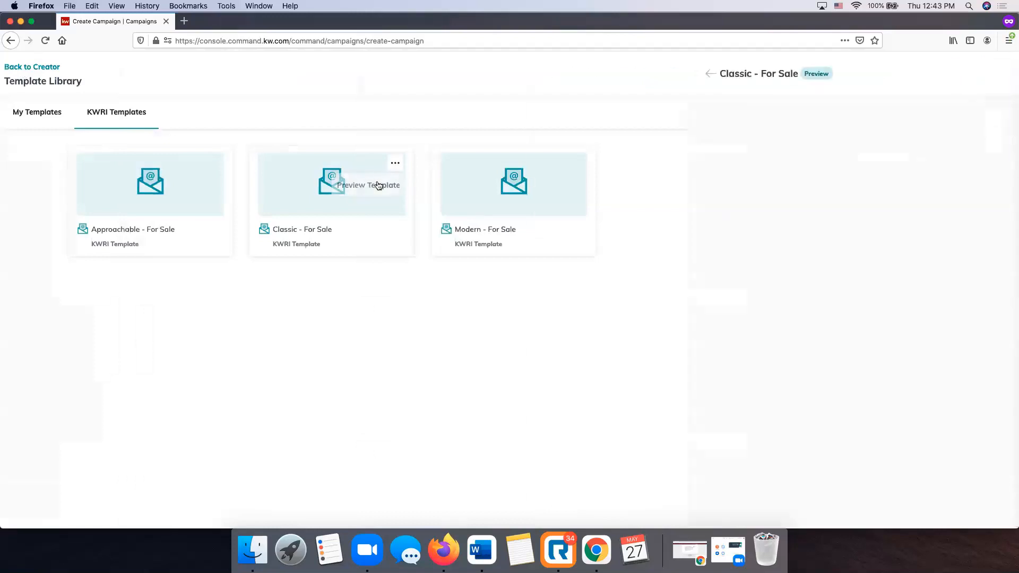
{"action": "scroll", "coordinate": [377, 184], "scroll_direction": "down", "scroll_amount": 10}
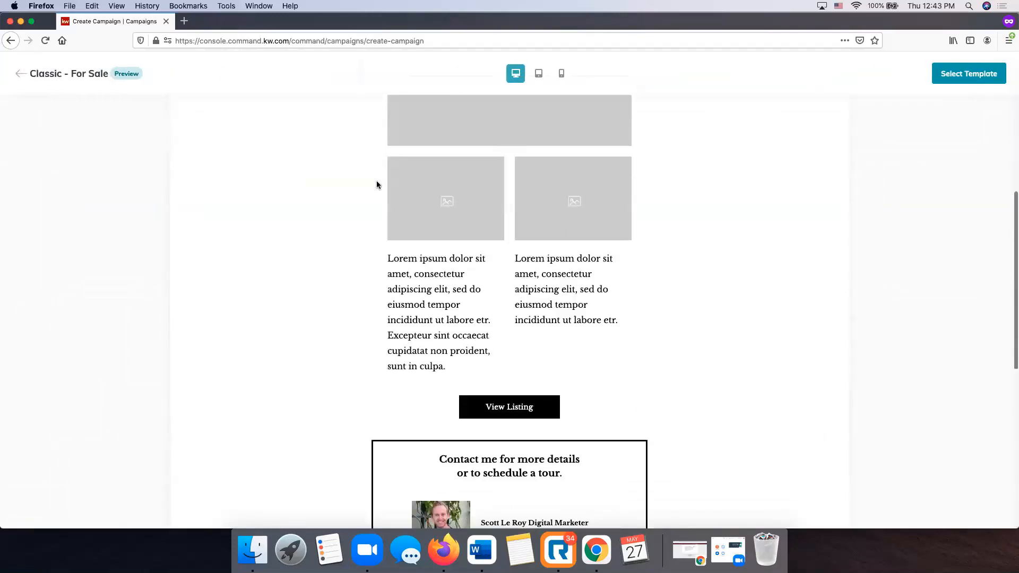
{"action": "scroll", "coordinate": [377, 184], "scroll_direction": "up", "scroll_amount": 10}
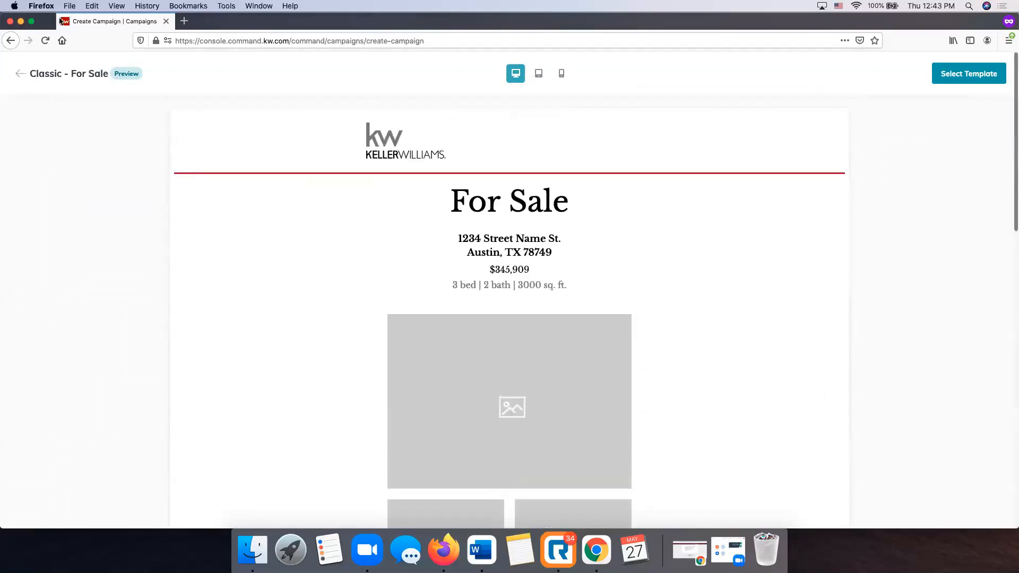
{"action": "left_click", "coordinate": [20, 74]}
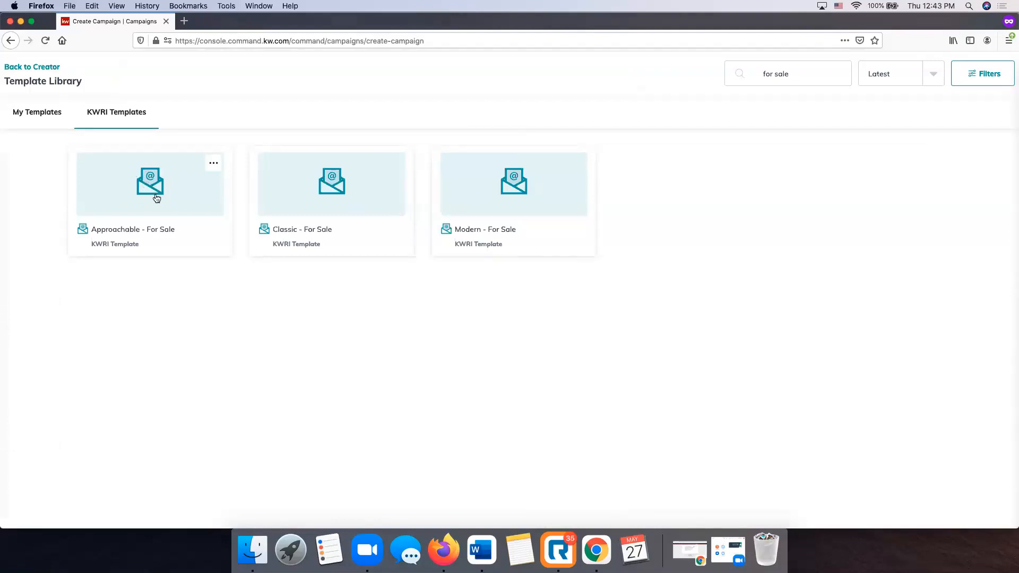
Open an editable copy of Approachable - For Sale and view it at tablet, phone and desktop widths.
{"action": "left_click", "coordinate": [156, 197]}
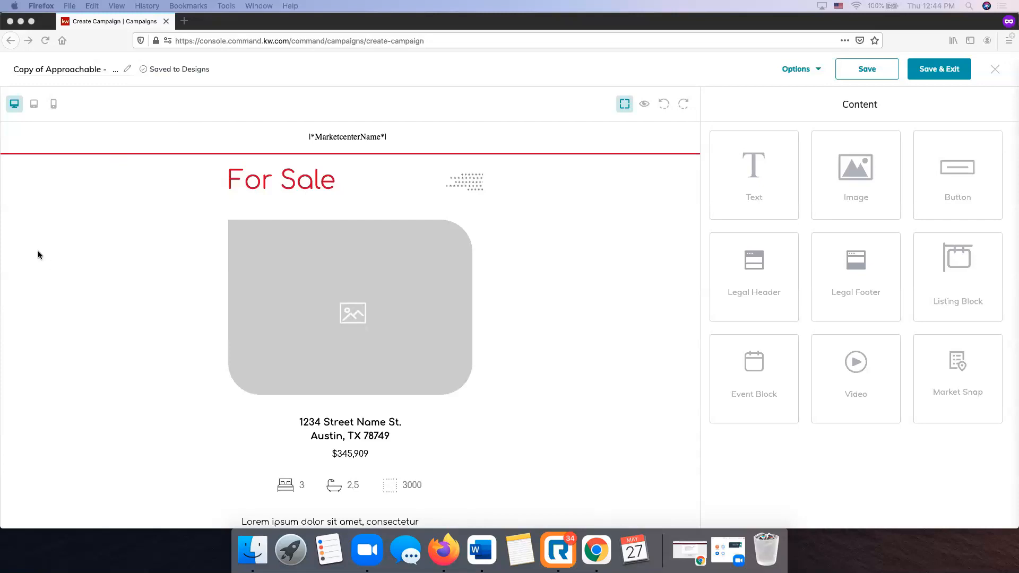
{"action": "scroll", "coordinate": [234, 298], "scroll_direction": "down", "scroll_amount": 10}
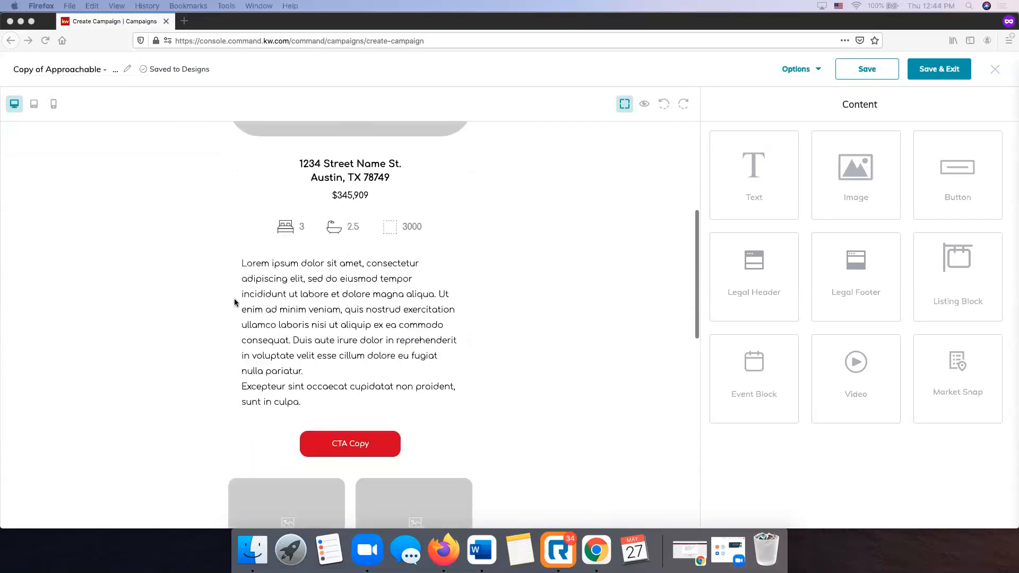
{"action": "scroll", "coordinate": [234, 300], "scroll_direction": "down", "scroll_amount": 3}
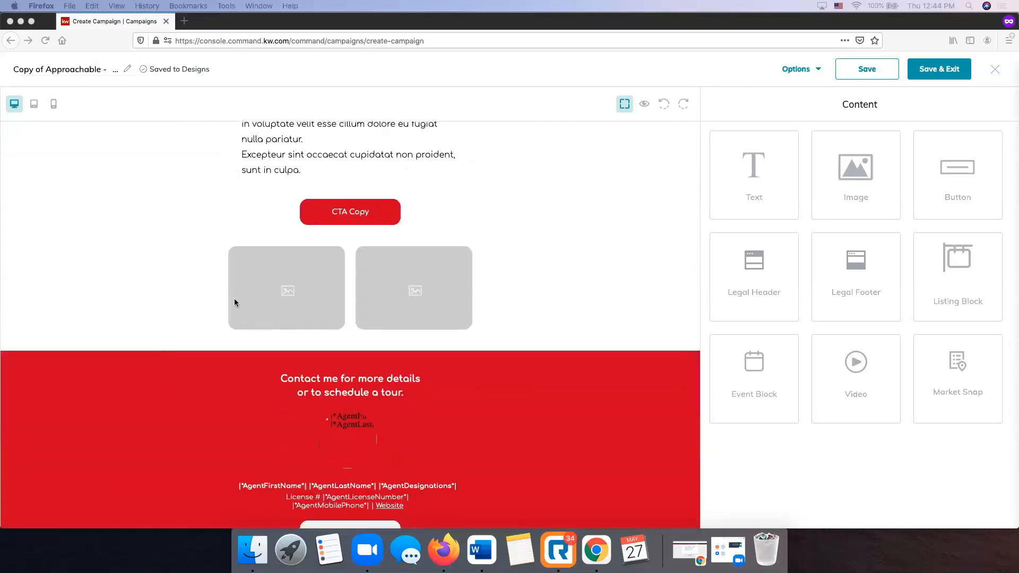
{"action": "scroll", "coordinate": [234, 298], "scroll_direction": "up", "scroll_amount": 15}
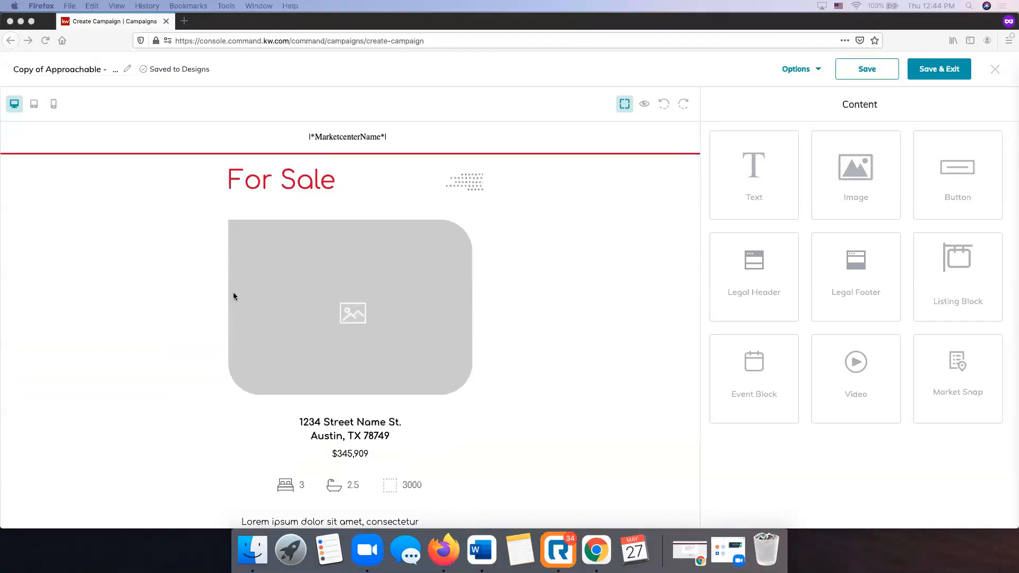
{"action": "left_click", "coordinate": [34, 106]}
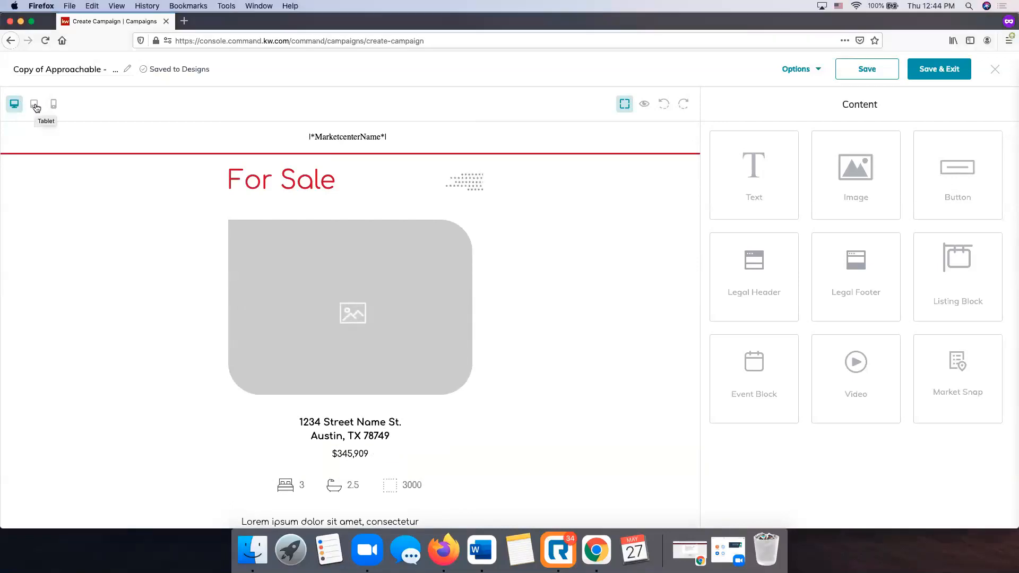
{"action": "left_click", "coordinate": [35, 107]}
{"action": "left_click", "coordinate": [53, 106]}
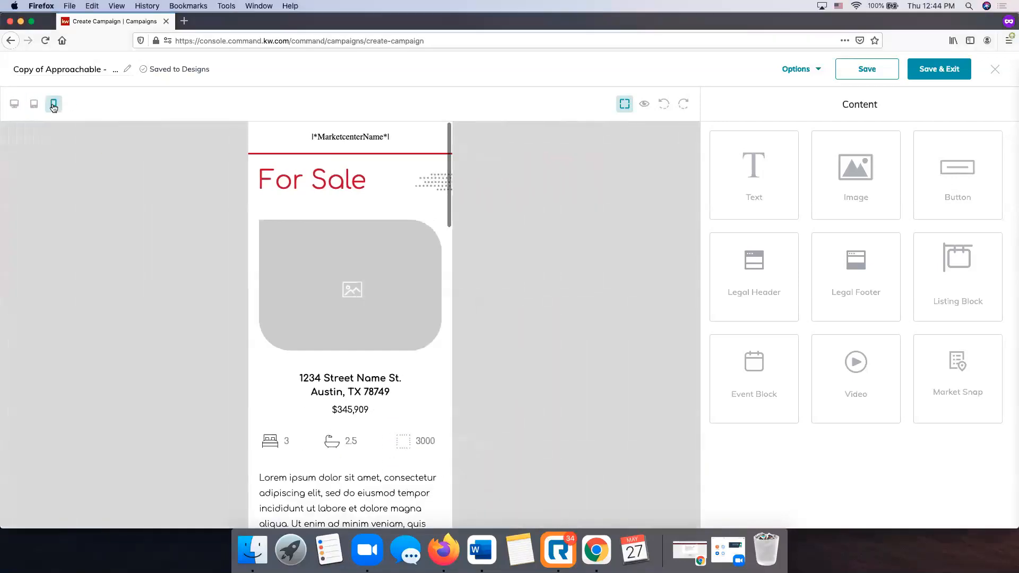
{"action": "left_click", "coordinate": [35, 106]}
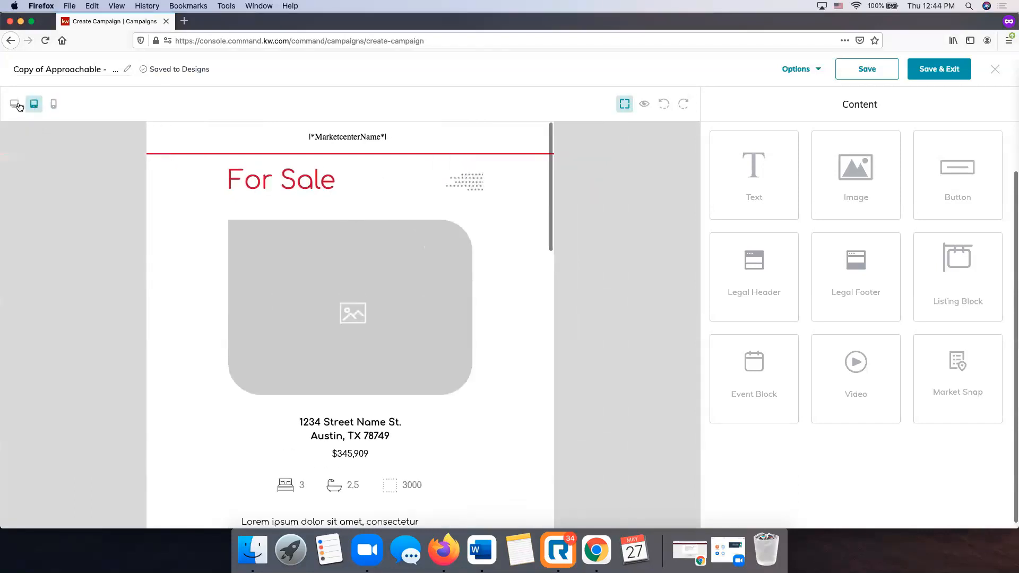
{"action": "left_click", "coordinate": [15, 104]}
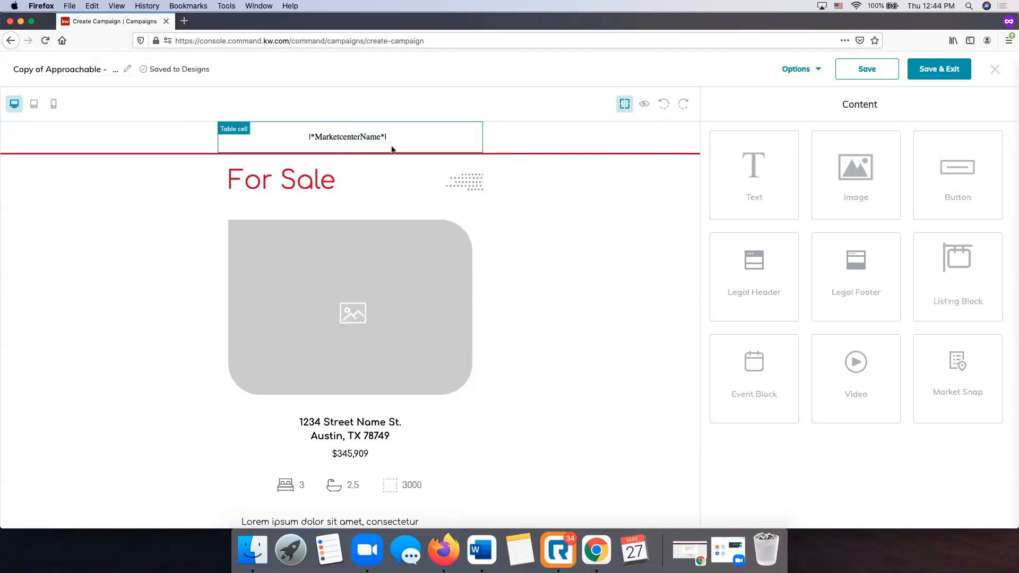
Select the listing image under the For Sale title.
{"action": "scroll", "coordinate": [354, 140], "scroll_direction": "down", "scroll_amount": 5}
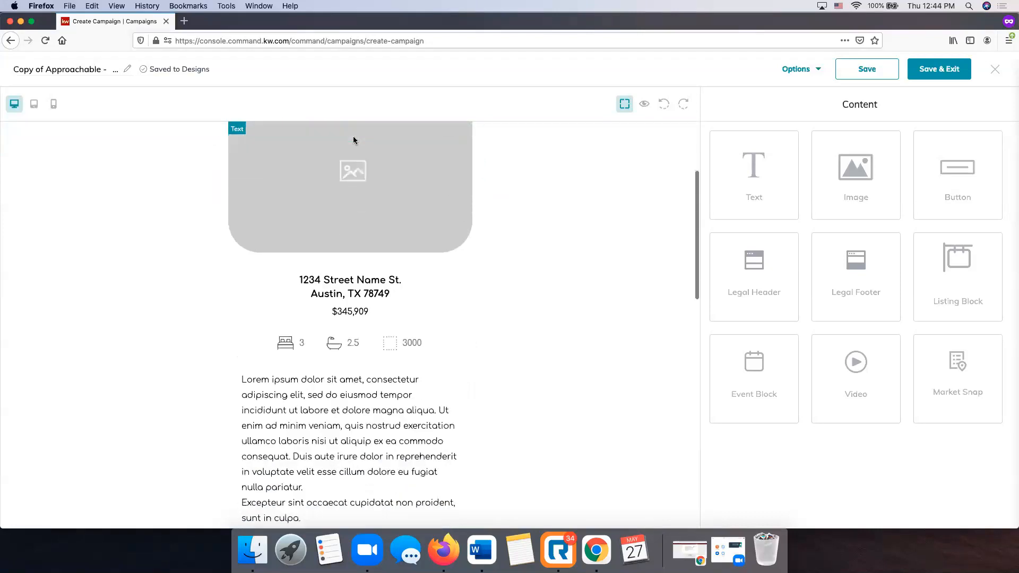
{"action": "scroll", "coordinate": [354, 140], "scroll_direction": "down", "scroll_amount": 10}
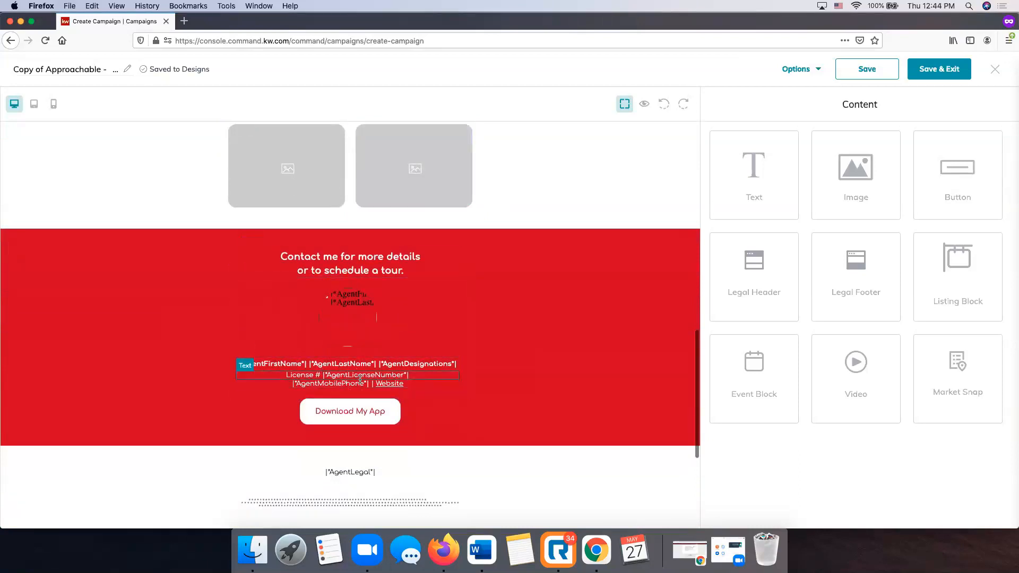
{"action": "scroll", "coordinate": [360, 379], "scroll_direction": "down", "scroll_amount": 5}
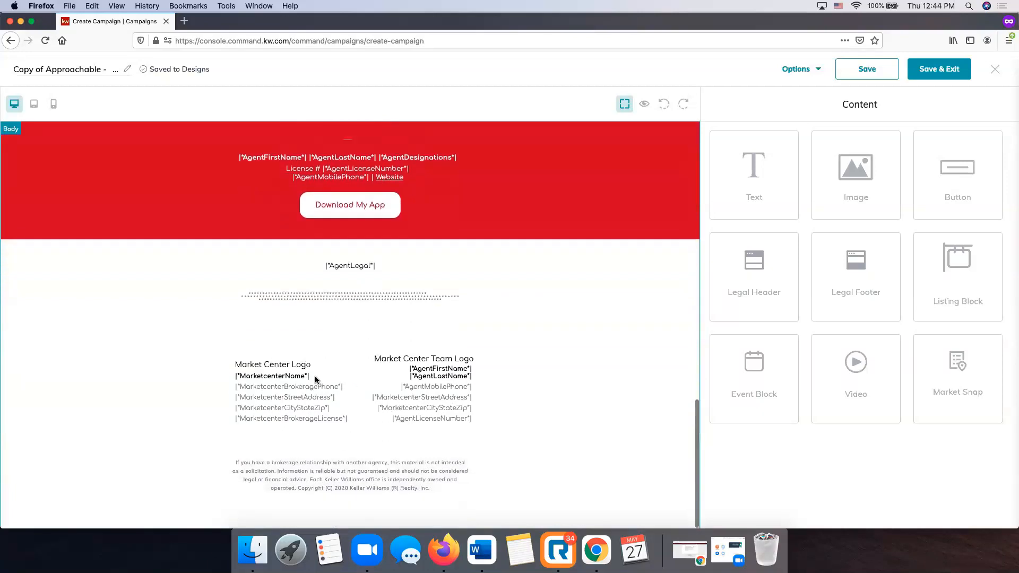
{"action": "scroll", "coordinate": [395, 389], "scroll_direction": "up", "scroll_amount": 15}
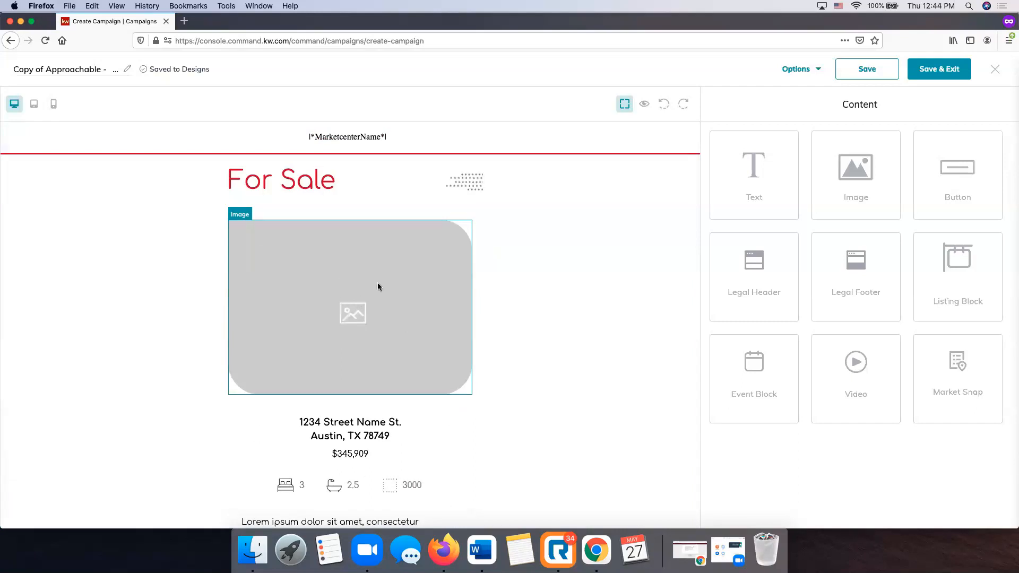
{"action": "left_click", "coordinate": [349, 305]}
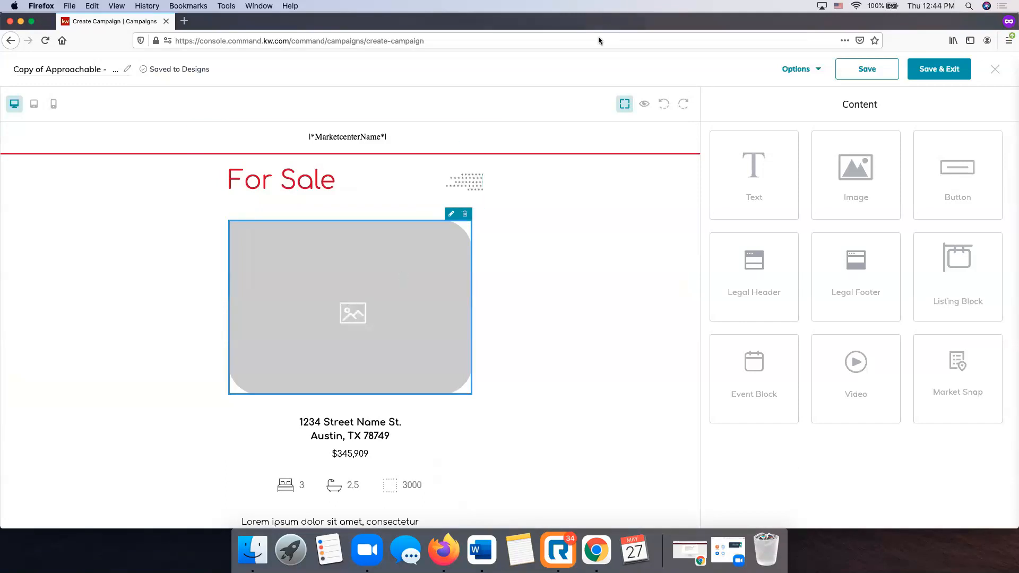
Open the listing image's edit panel and bring up Replace Image with its My Images thumbnails.
{"action": "left_click", "coordinate": [452, 215]}
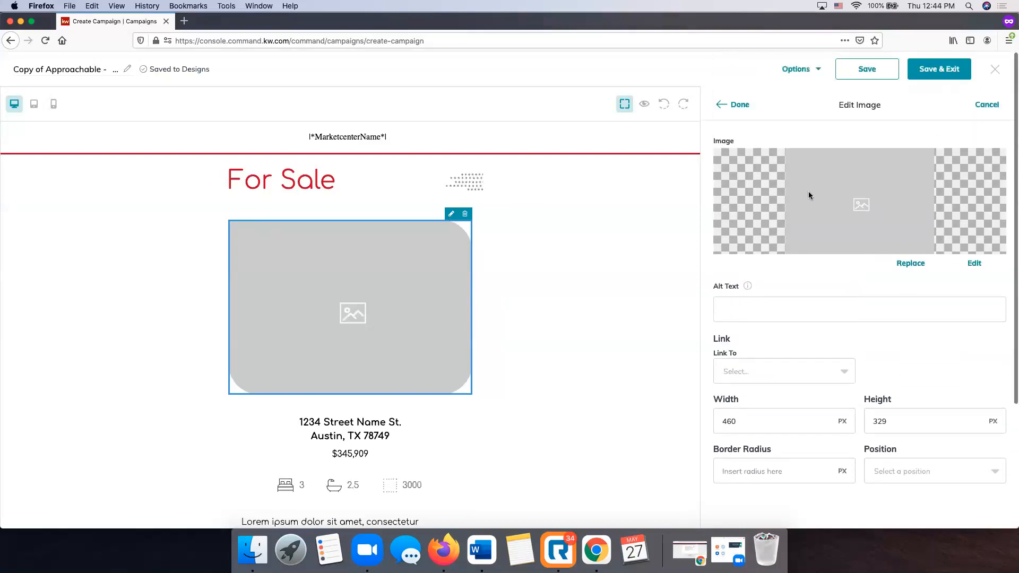
{"action": "scroll", "coordinate": [815, 291], "scroll_direction": "down", "scroll_amount": 1}
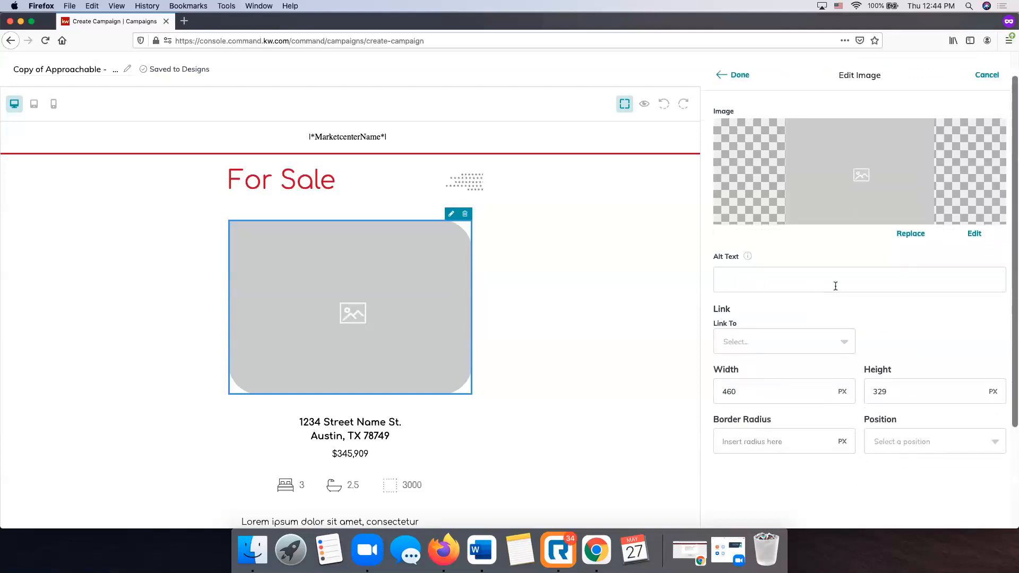
{"action": "scroll", "coordinate": [835, 286], "scroll_direction": "up", "scroll_amount": 1}
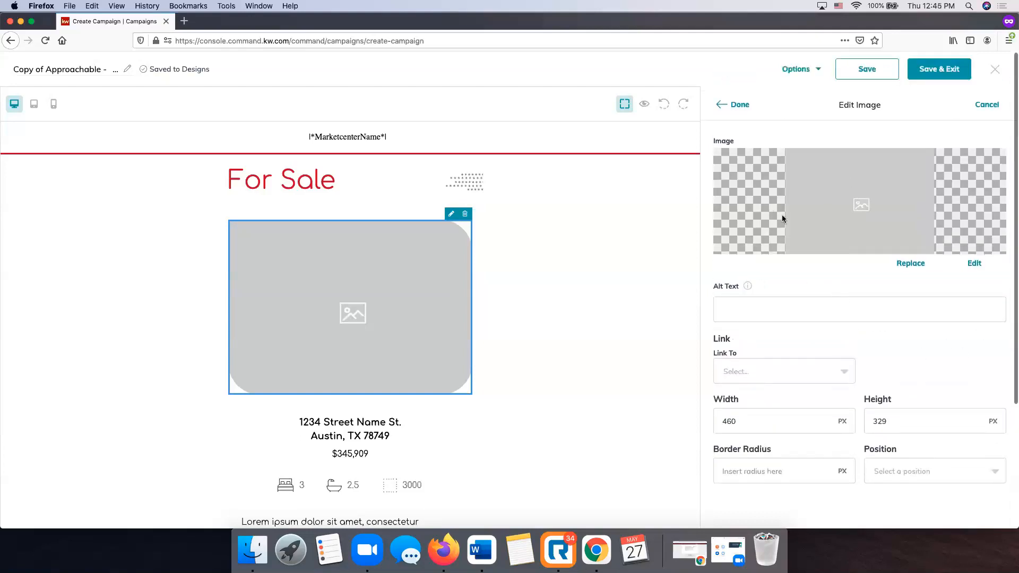
{"action": "left_click", "coordinate": [911, 266]}
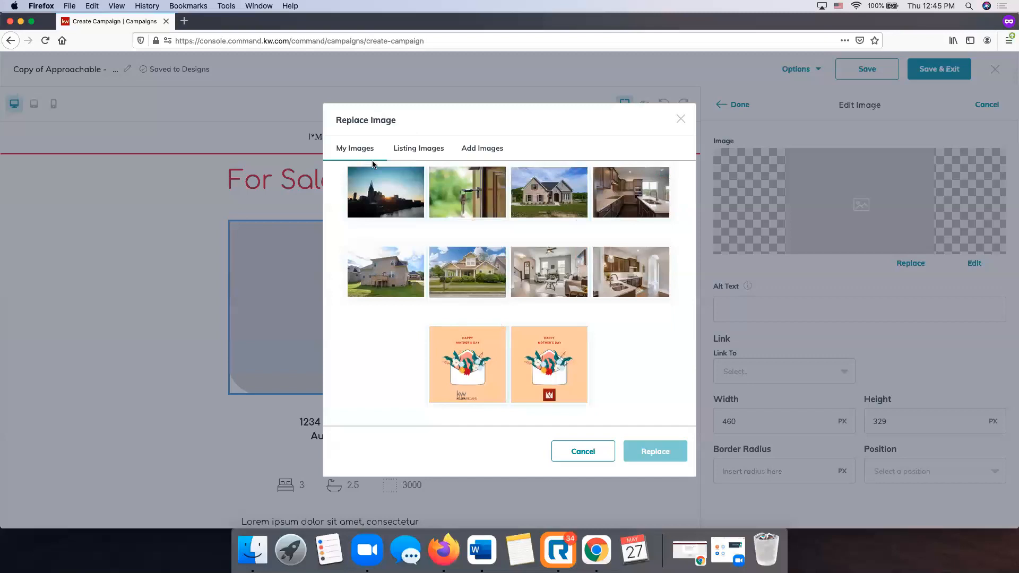
{"action": "left_click", "coordinate": [468, 150]}
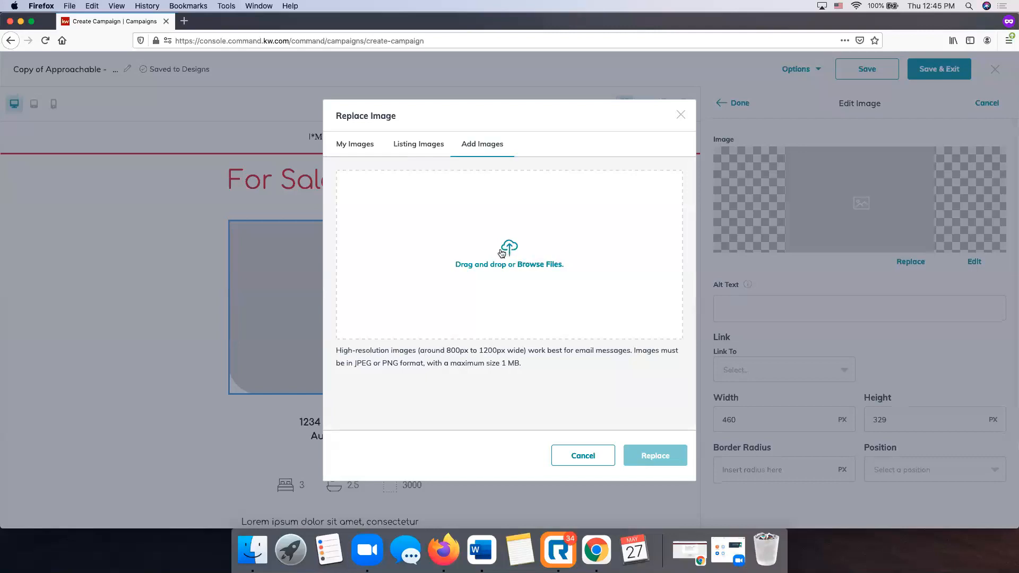
{"action": "left_click", "coordinate": [407, 144]}
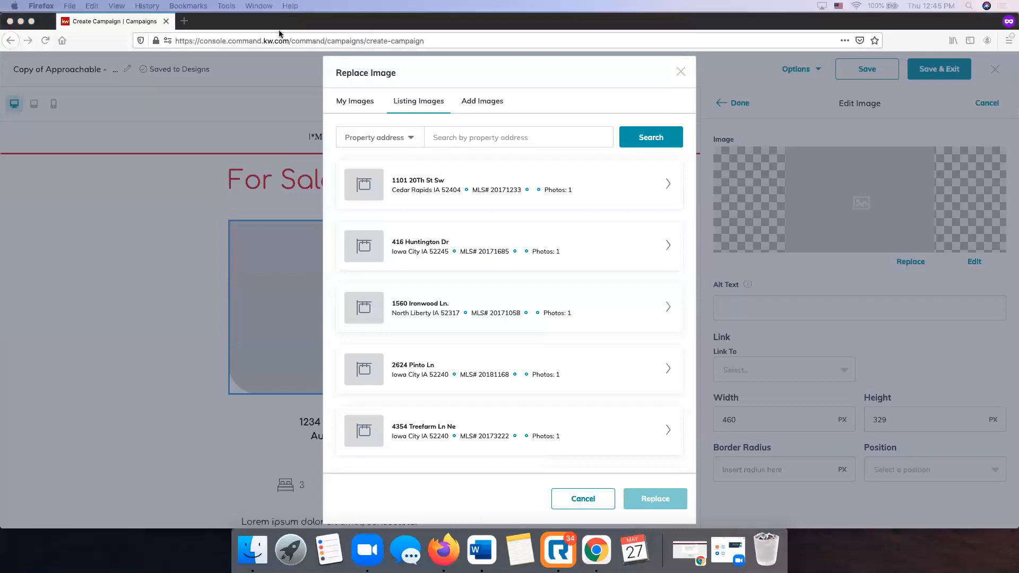
{"action": "left_click", "coordinate": [473, 133]}
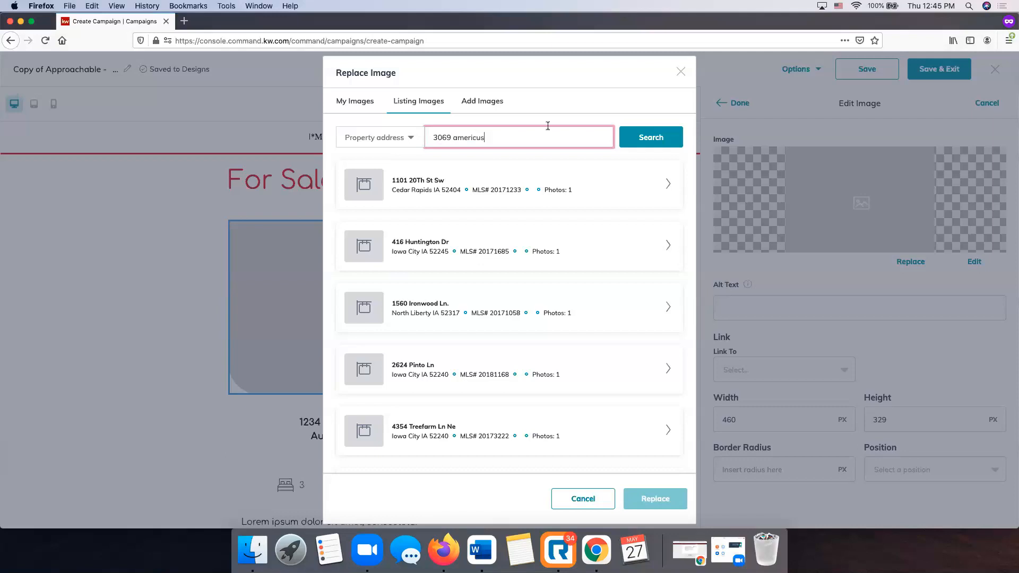
{"action": "left_click", "coordinate": [648, 137]}
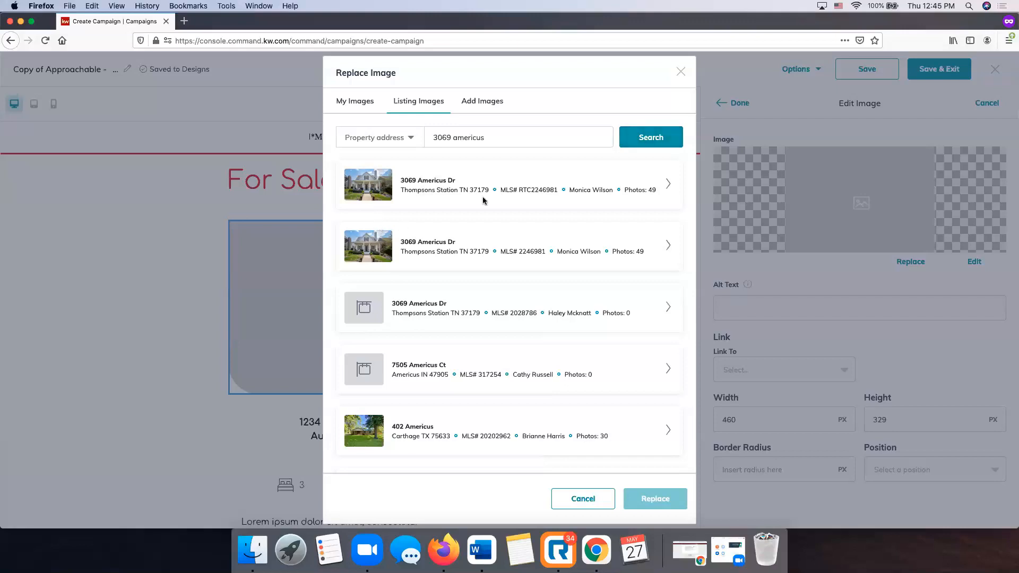
{"action": "left_click", "coordinate": [666, 185]}
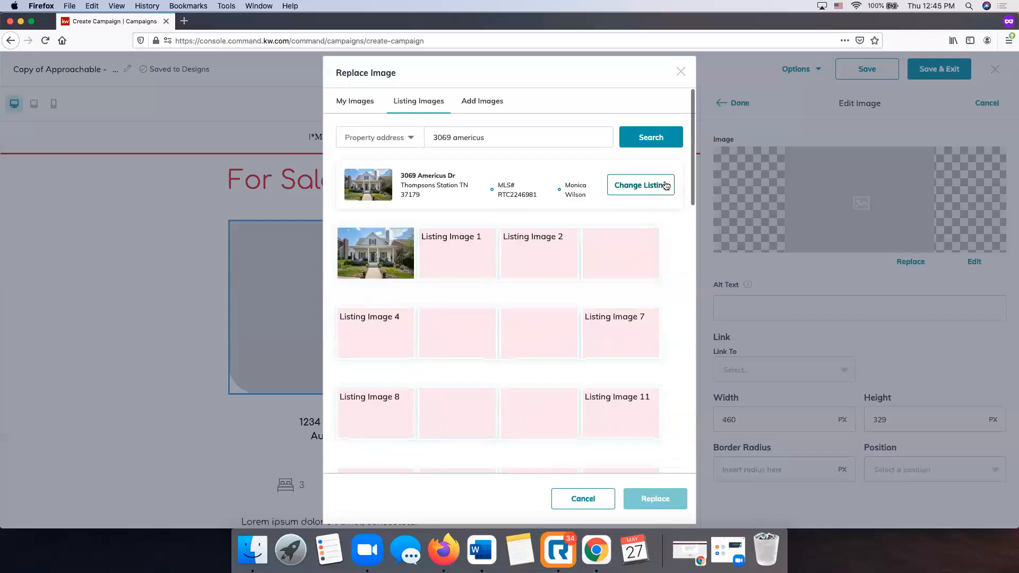
{"action": "scroll", "coordinate": [505, 260], "scroll_direction": "down", "scroll_amount": 3}
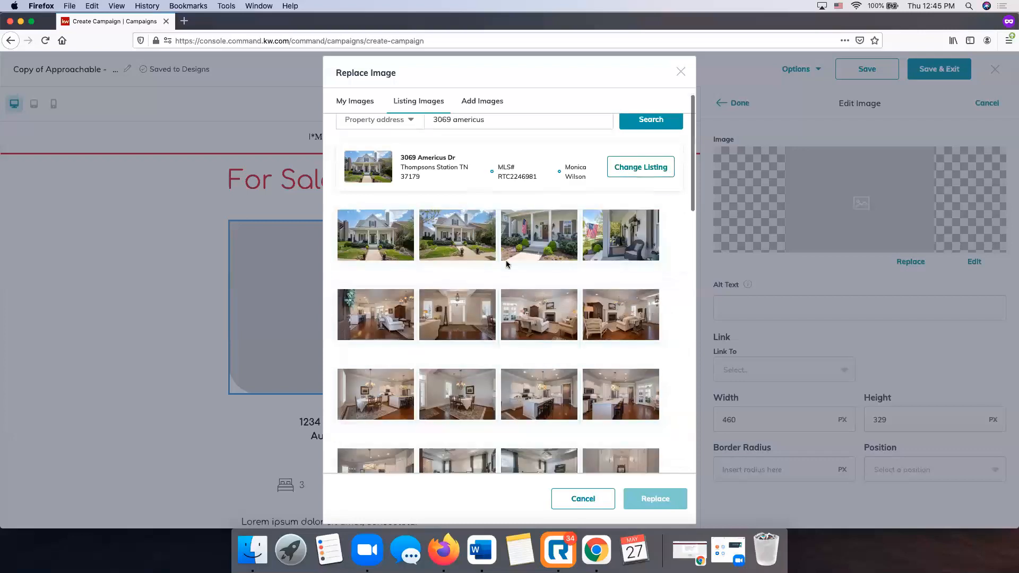
{"action": "scroll", "coordinate": [505, 264], "scroll_direction": "up", "scroll_amount": 3}
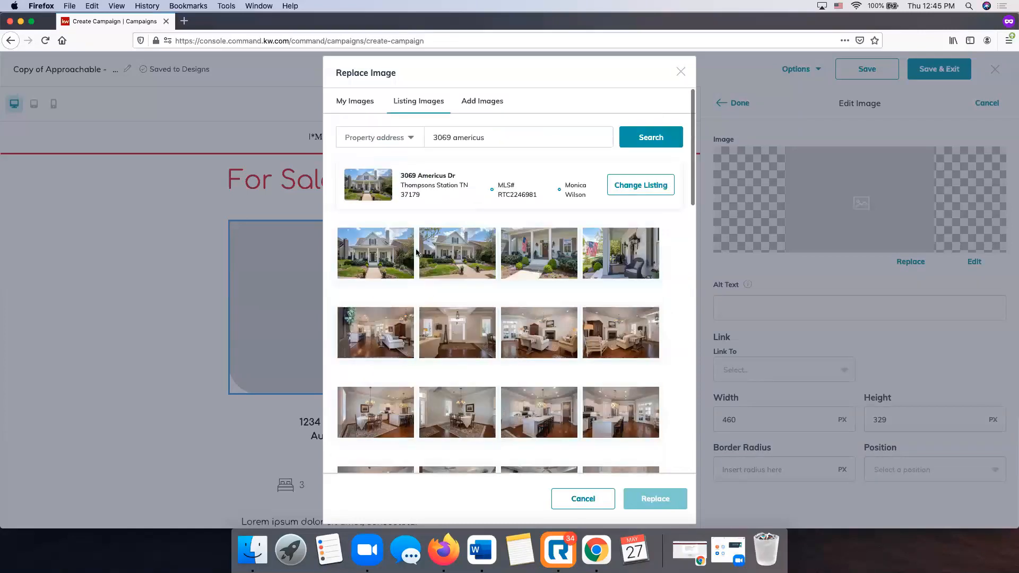
{"action": "left_click", "coordinate": [377, 252]}
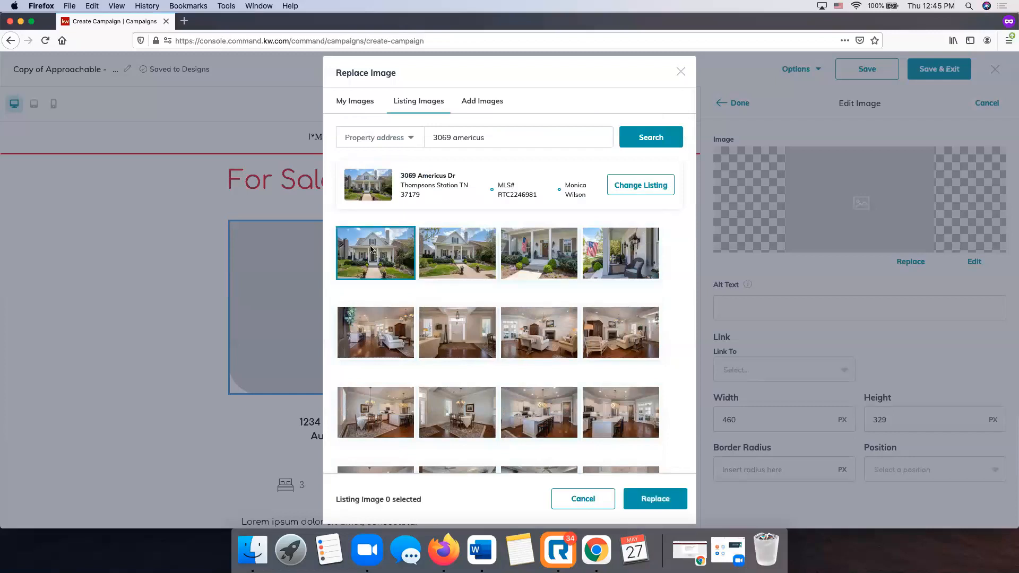
{"action": "left_click", "coordinate": [656, 498]}
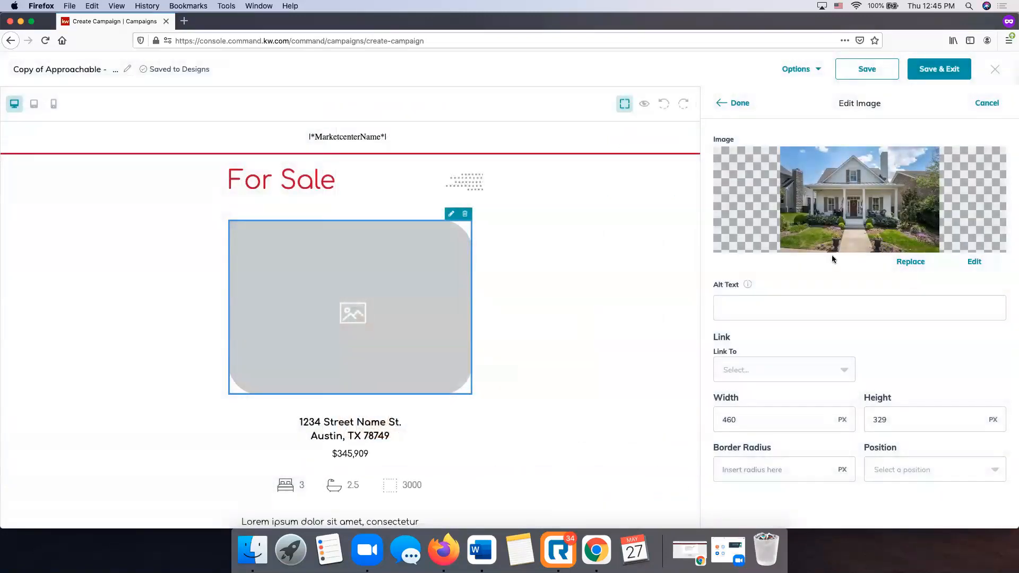
{"action": "scroll", "coordinate": [831, 254], "scroll_direction": "down", "scroll_amount": 2}
{"action": "left_click", "coordinate": [778, 307]}
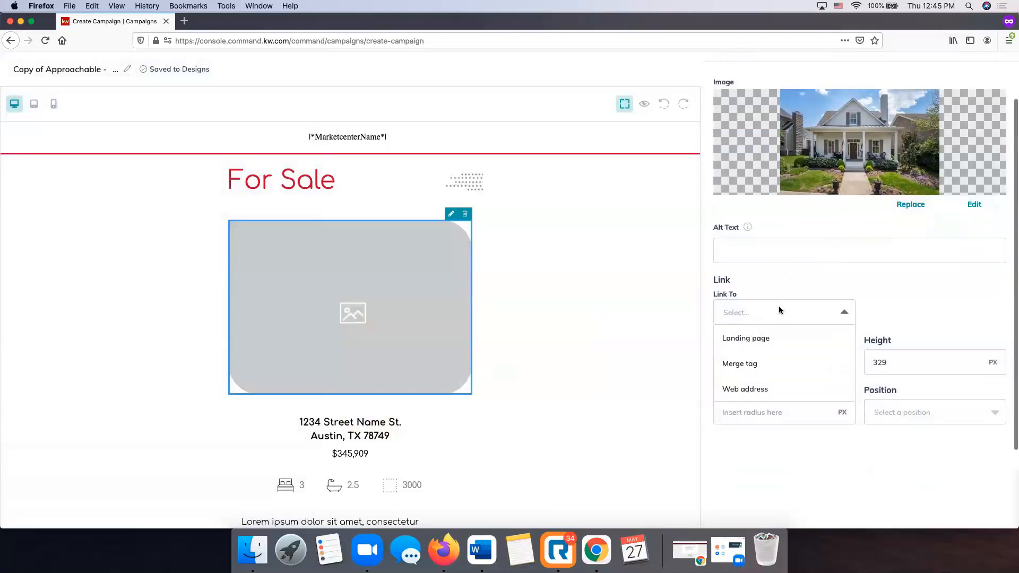
{"action": "left_click", "coordinate": [779, 307]}
{"action": "left_click", "coordinate": [778, 307]}
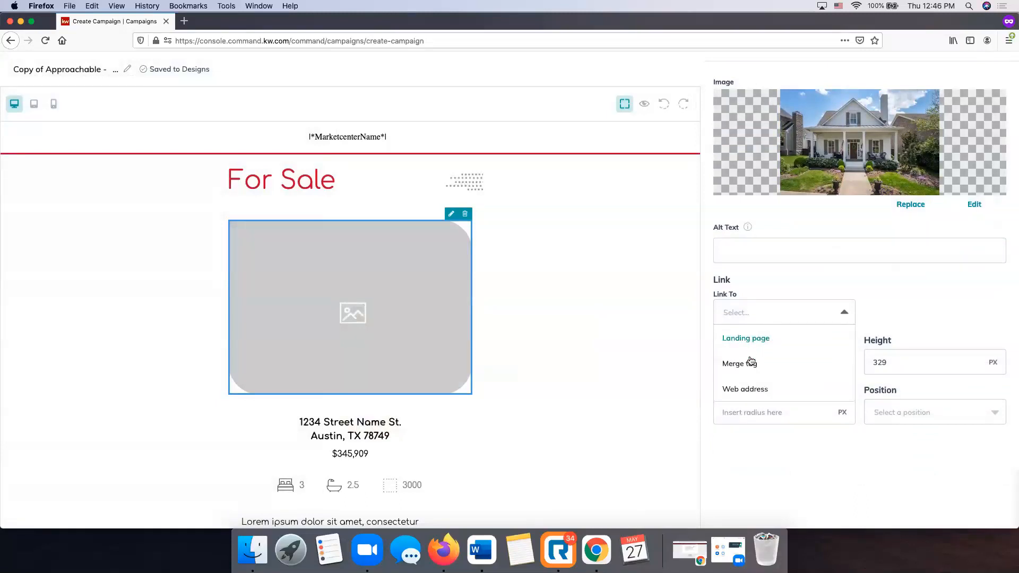
{"action": "left_click", "coordinate": [902, 279]}
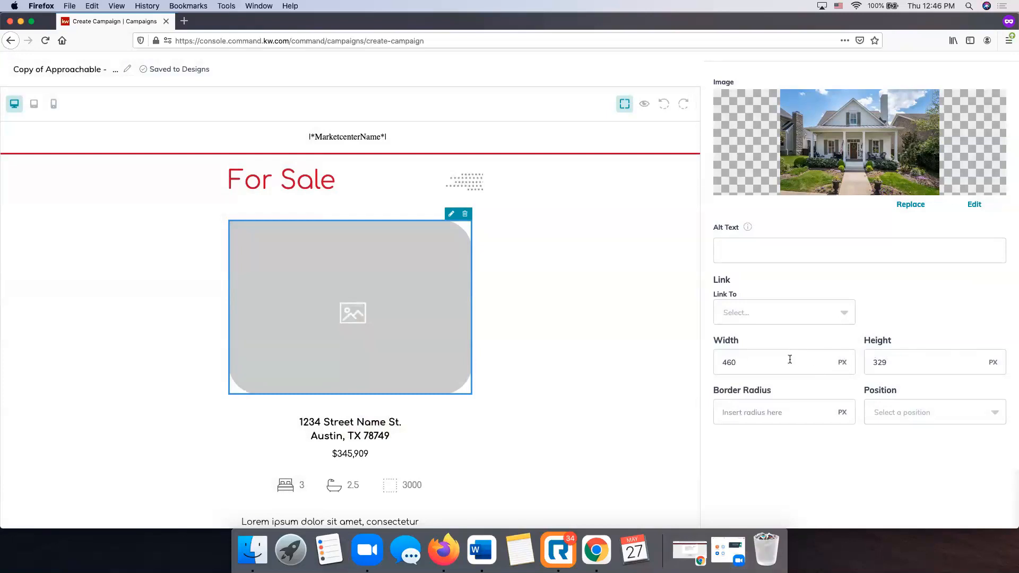
{"action": "scroll", "coordinate": [805, 360], "scroll_direction": "down", "scroll_amount": 1}
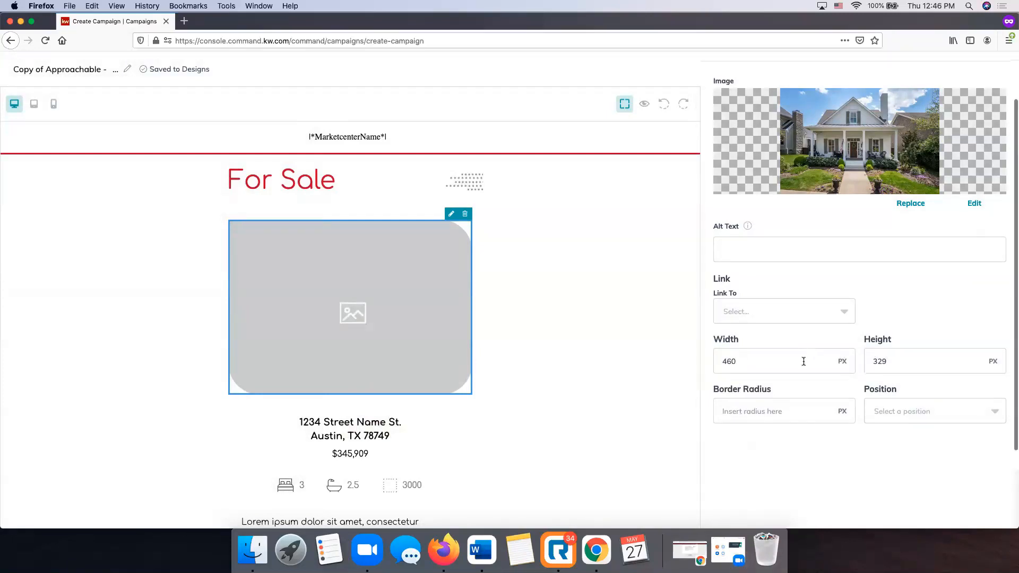
{"action": "left_click", "coordinate": [914, 413]}
{"action": "left_click", "coordinate": [916, 412]}
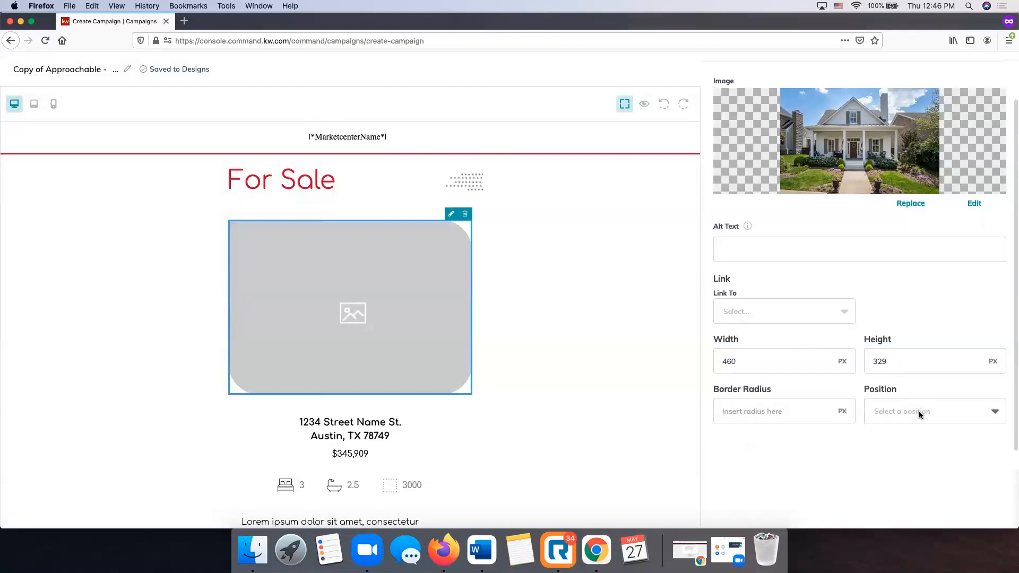
{"action": "scroll", "coordinate": [846, 291], "scroll_direction": "up", "scroll_amount": 2}
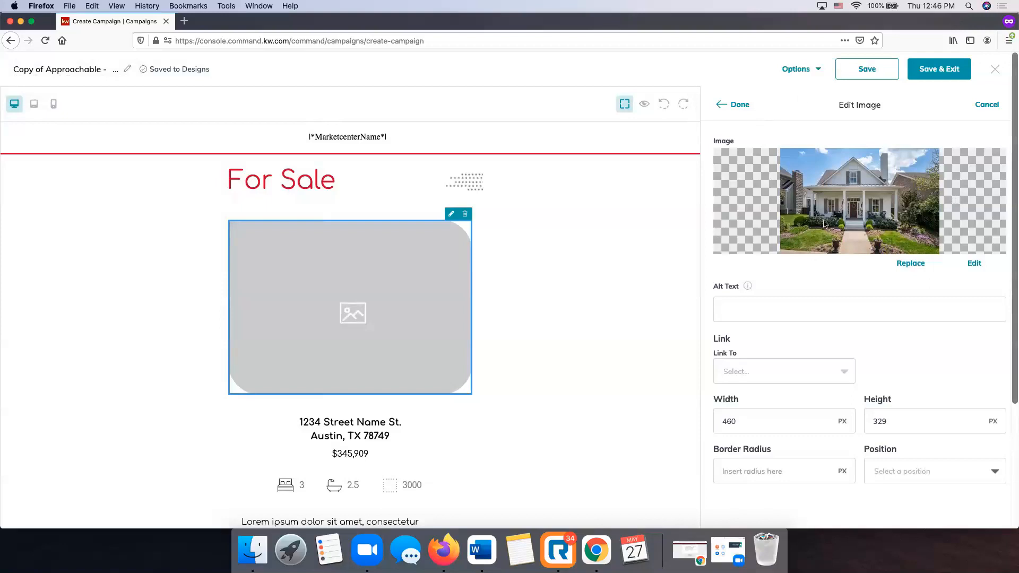
{"action": "left_click", "coordinate": [743, 105]}
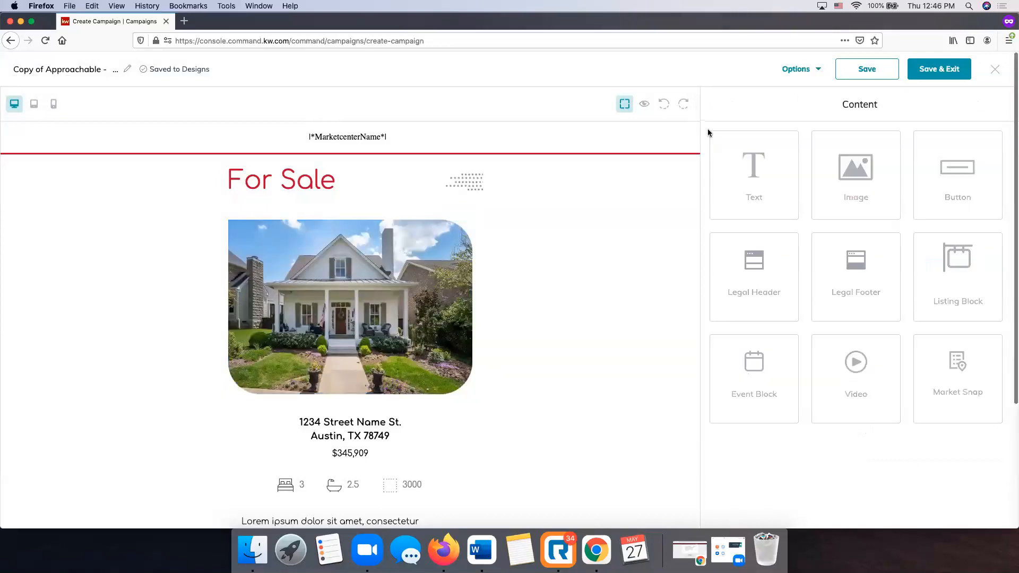
{"action": "scroll", "coordinate": [357, 340], "scroll_direction": "down", "scroll_amount": 3}
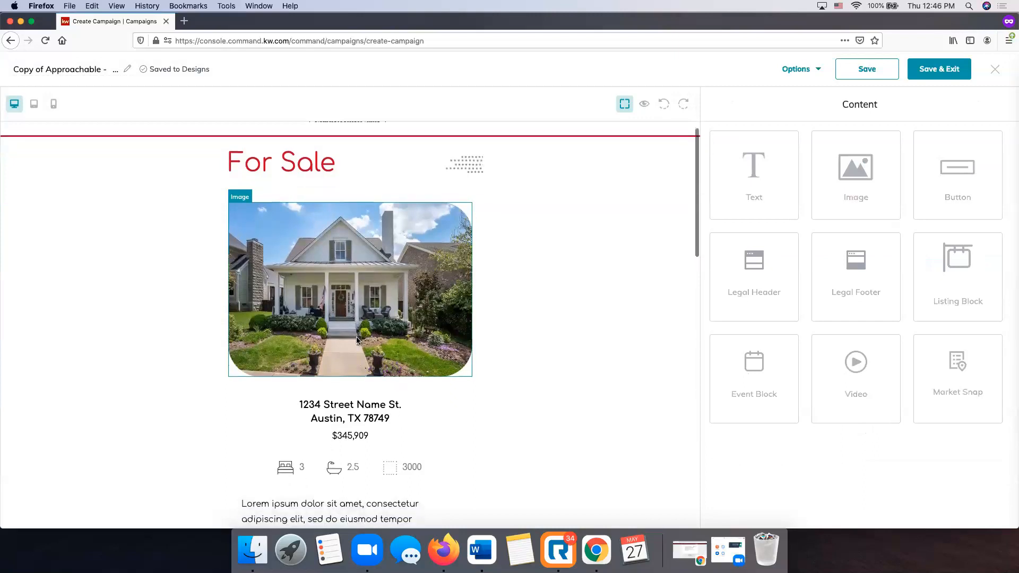
{"action": "scroll", "coordinate": [358, 340], "scroll_direction": "down", "scroll_amount": 1}
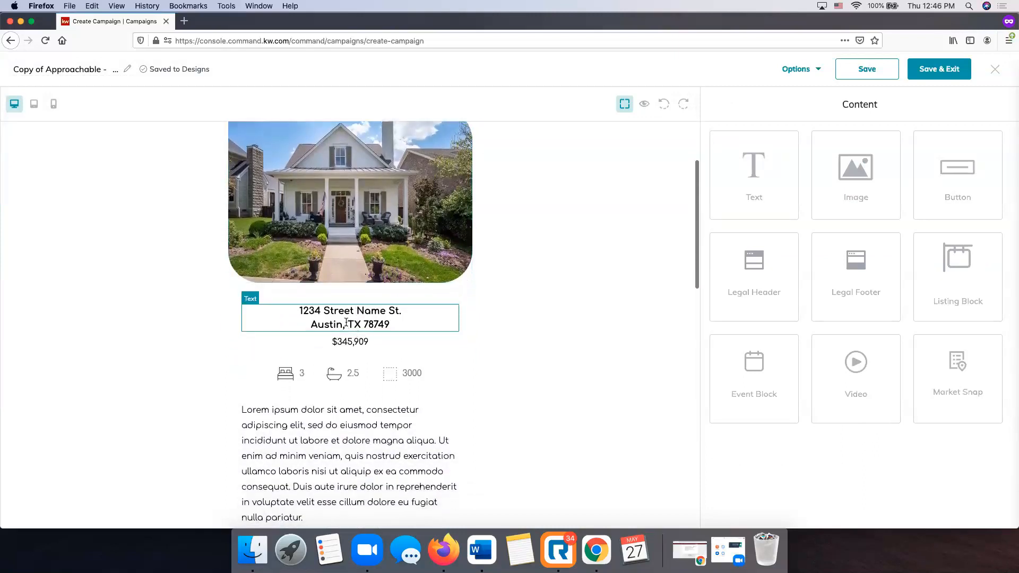
{"action": "left_click", "coordinate": [346, 322]}
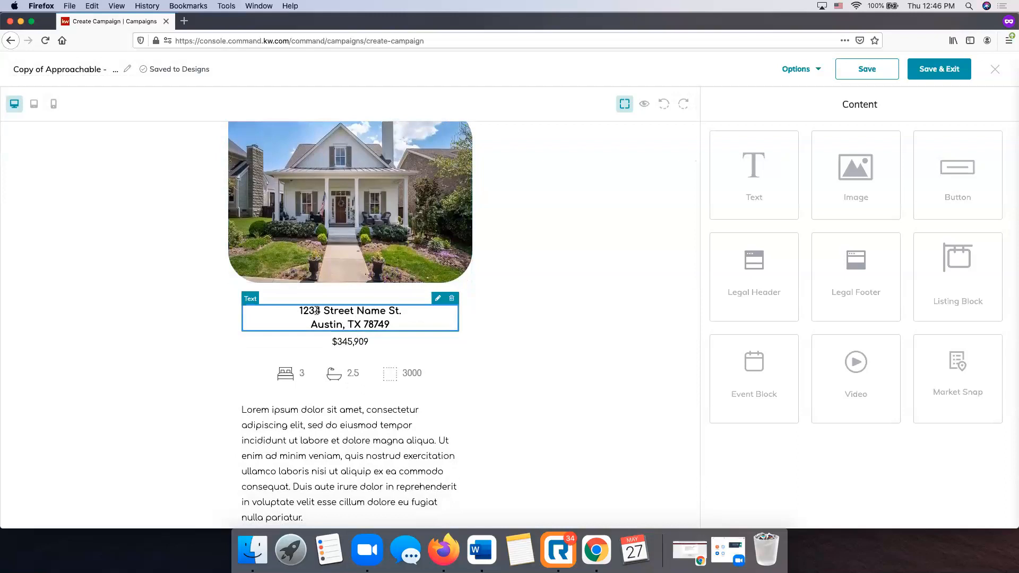
{"action": "left_click", "coordinate": [438, 298]}
{"action": "left_click", "coordinate": [840, 180]}
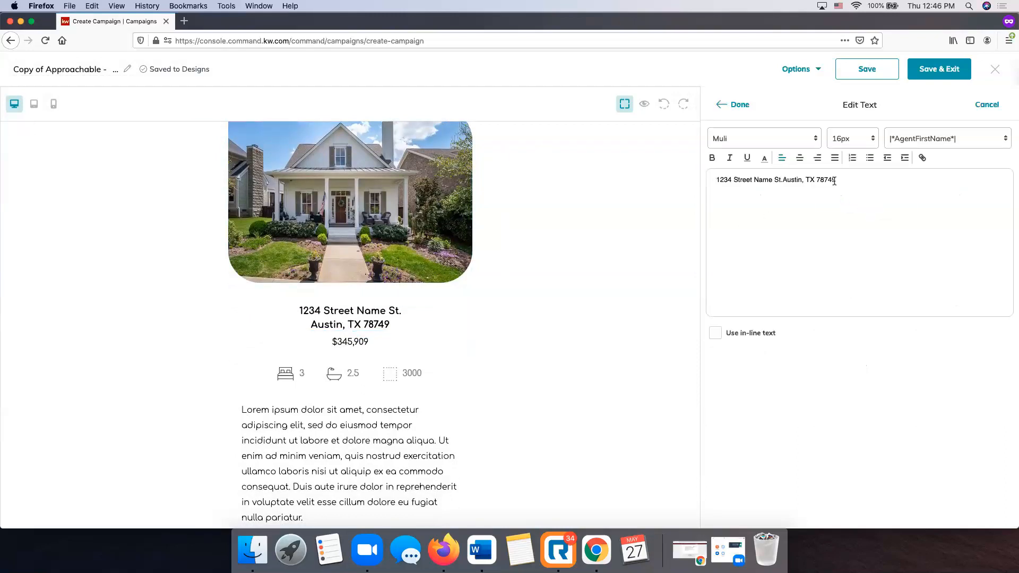
{"action": "left_click_drag", "start_coordinate": [841, 179], "coordinate": [729, 180]}
{"action": "key", "text": "BackSpace"}
{"action": "key", "text": "BackSpace"}
{"action": "key", "text": "BackSpace"}
{"action": "key", "text": "BackSpace"}
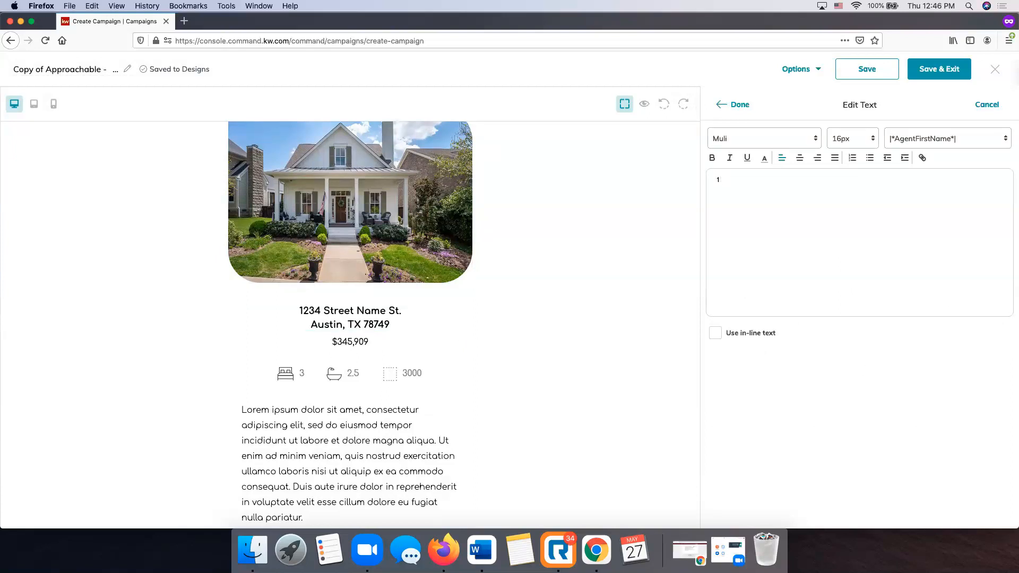
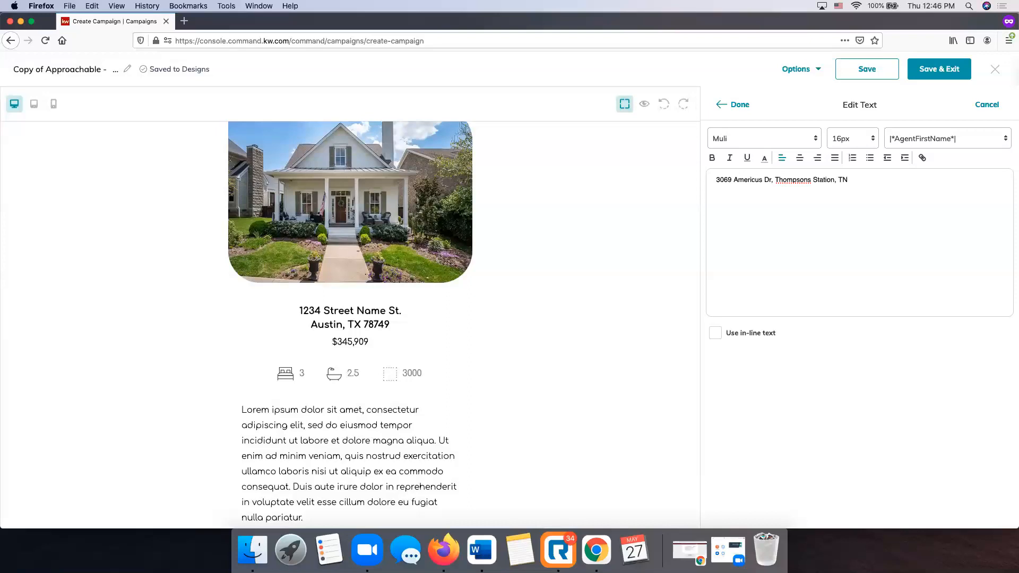
Keep the Muli font with no merge field and apply the new address.
{"action": "left_click", "coordinate": [767, 139]}
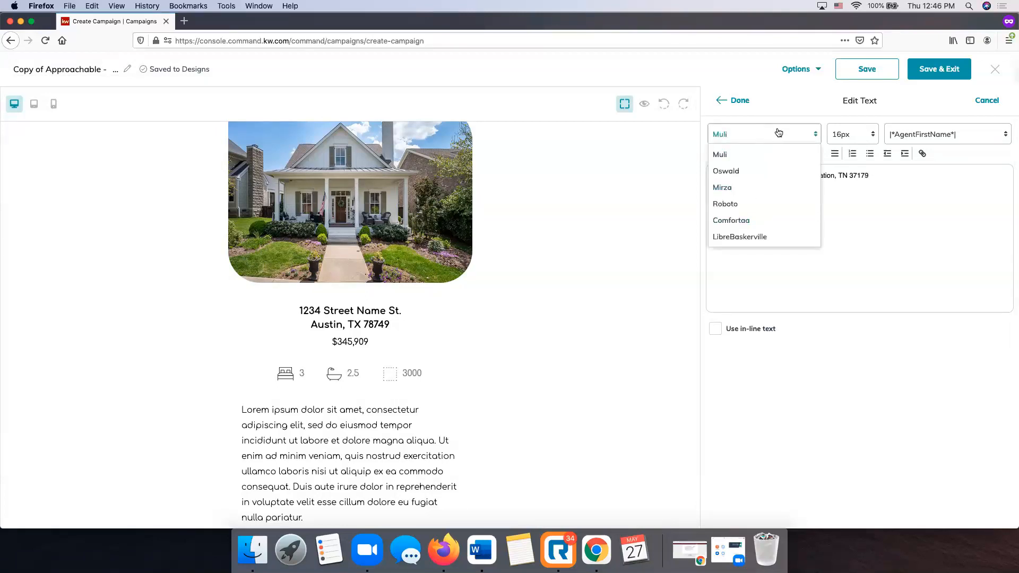
{"action": "left_click", "coordinate": [776, 132]}
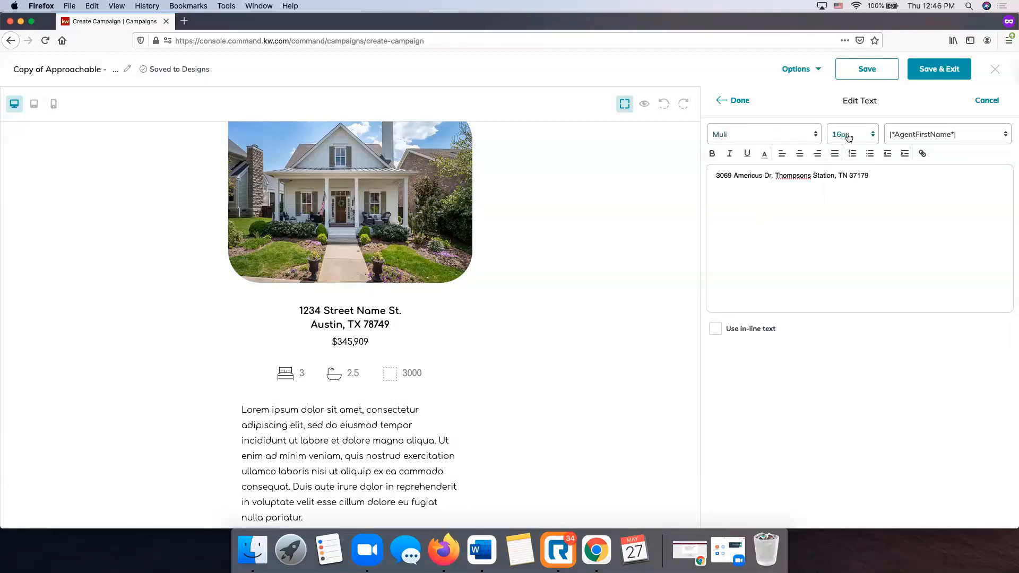
{"action": "left_click", "coordinate": [935, 134]}
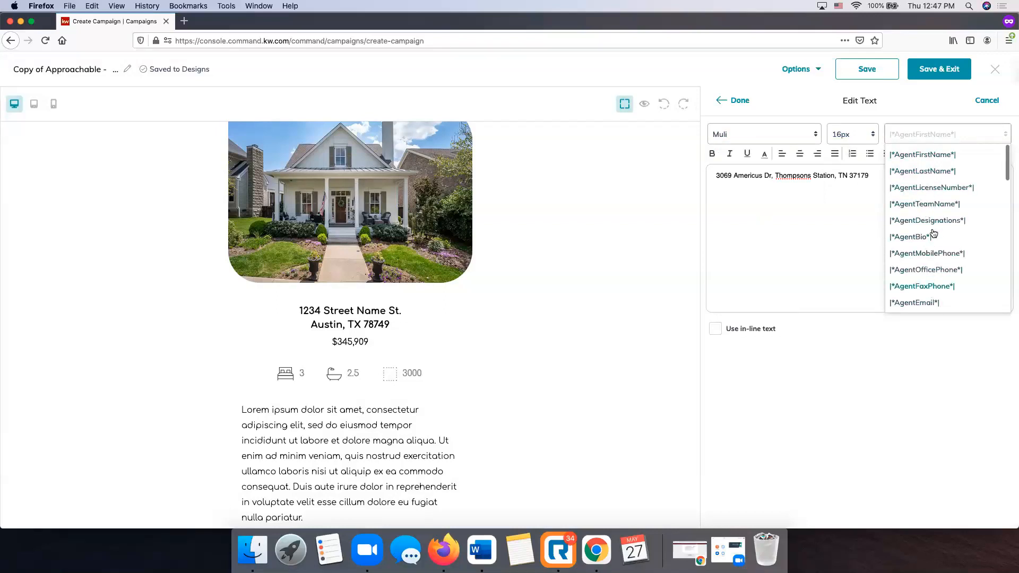
{"action": "left_click", "coordinate": [919, 119]}
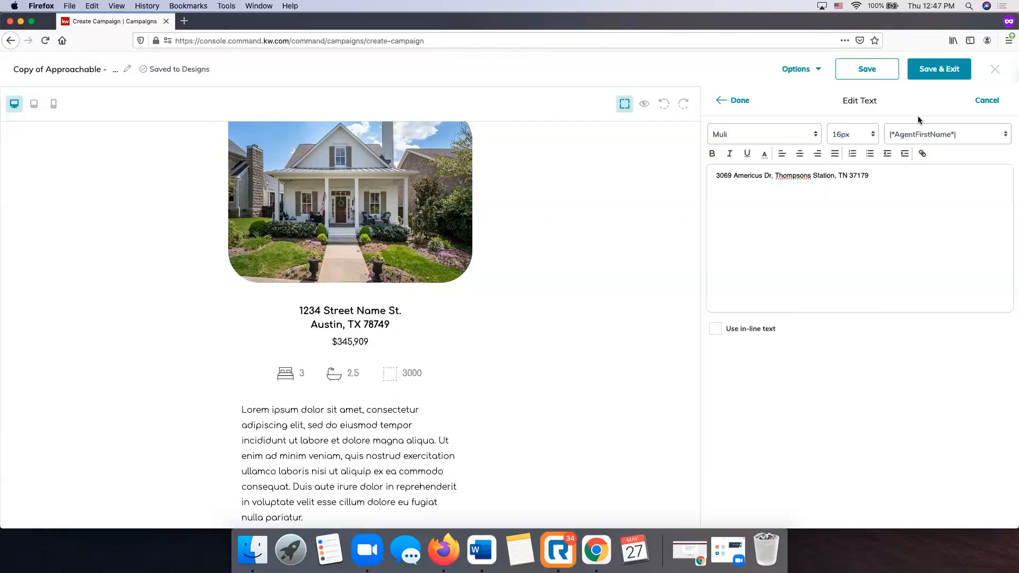
{"action": "left_click", "coordinate": [766, 177]}
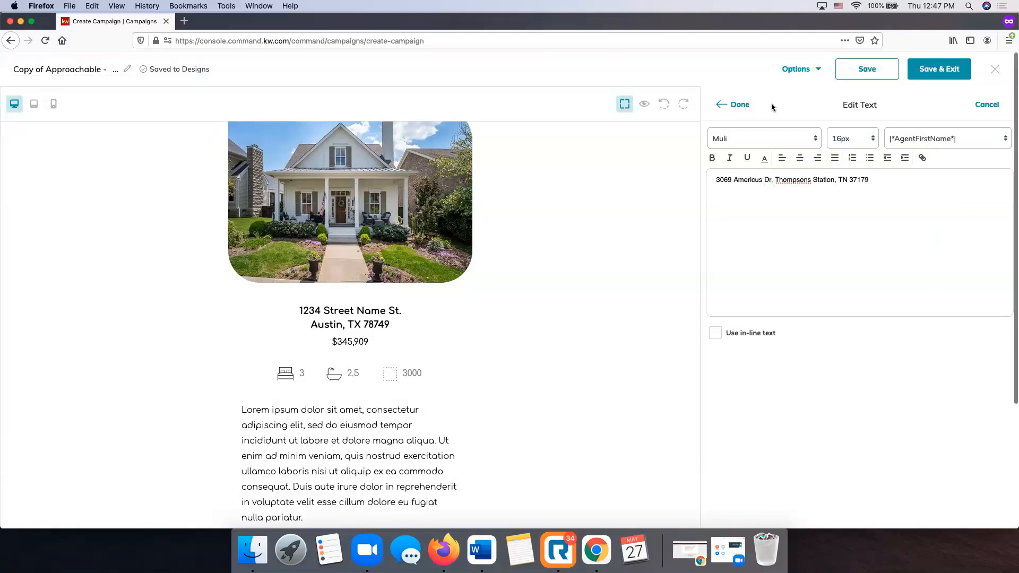
{"action": "left_click", "coordinate": [737, 104]}
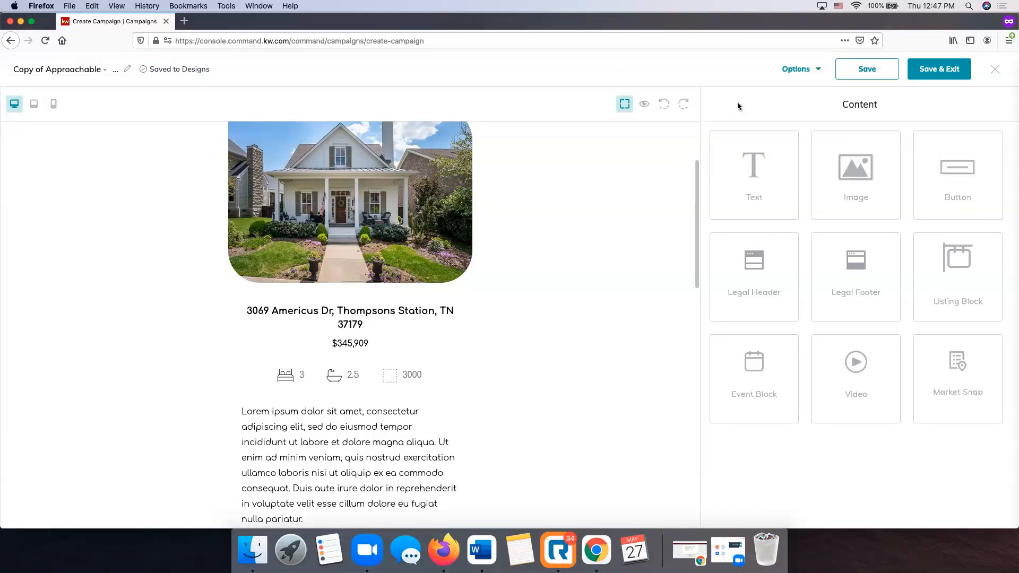
Replace the comma after 'Dr' with a period in the address.
{"action": "left_click", "coordinate": [362, 316]}
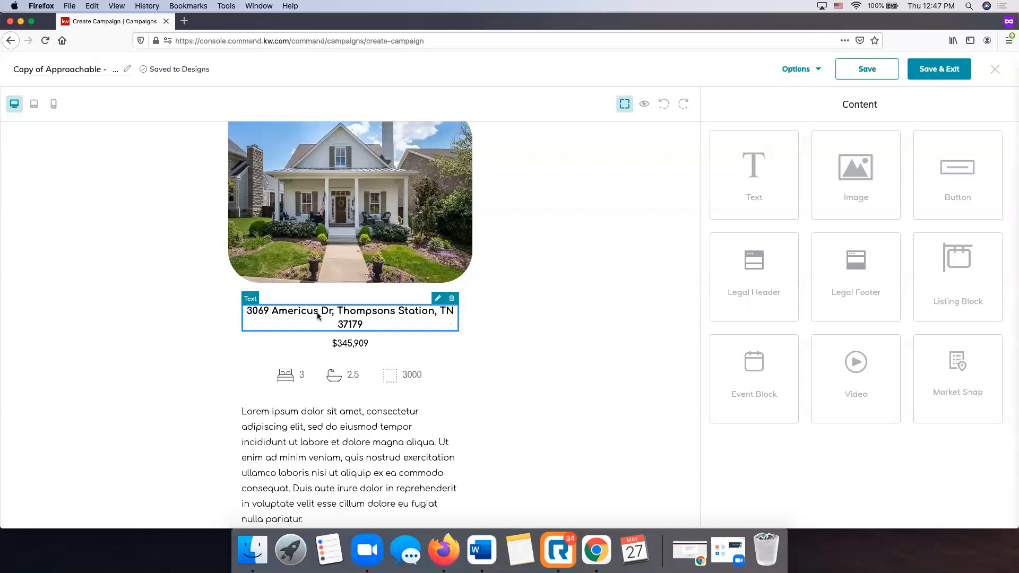
{"action": "left_click", "coordinate": [438, 299]}
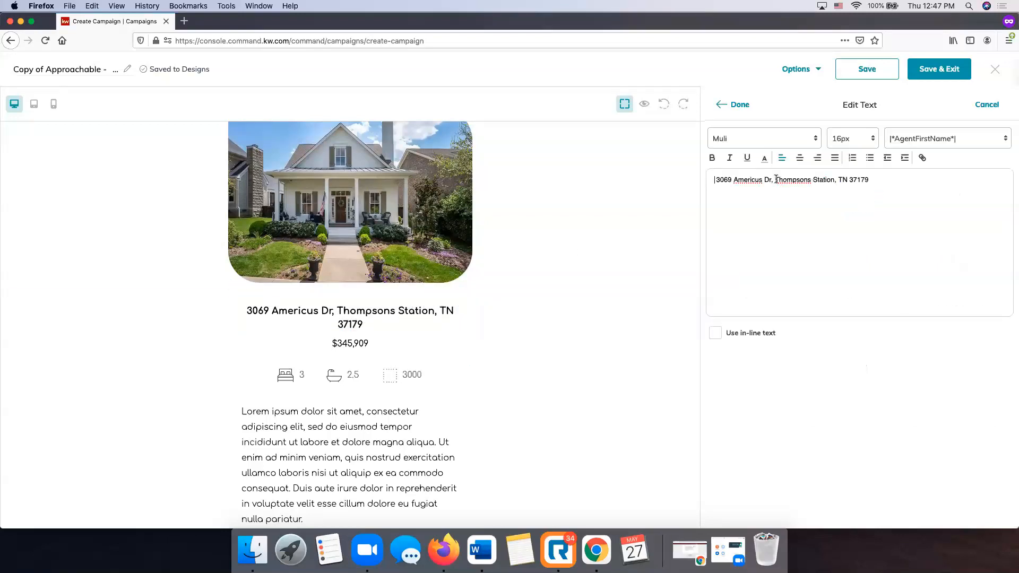
{"action": "left_click", "coordinate": [774, 180]}
{"action": "key", "text": "BackSpace"}
{"action": "key", "text": "BackSpace"}
{"action": "type", "text": "."}
{"action": "left_click", "coordinate": [731, 104]}
Remove the extra space before 'Thompsons' in the address.
{"action": "left_click", "coordinate": [328, 359]}
{"action": "left_click", "coordinate": [429, 303]}
{"action": "left_click", "coordinate": [790, 179]}
{"action": "key", "text": "BackSpace"}
{"action": "key", "text": "BackSpace"}
{"action": "key", "text": "BackSpace"}
{"action": "key", "text": "BackSpace"}
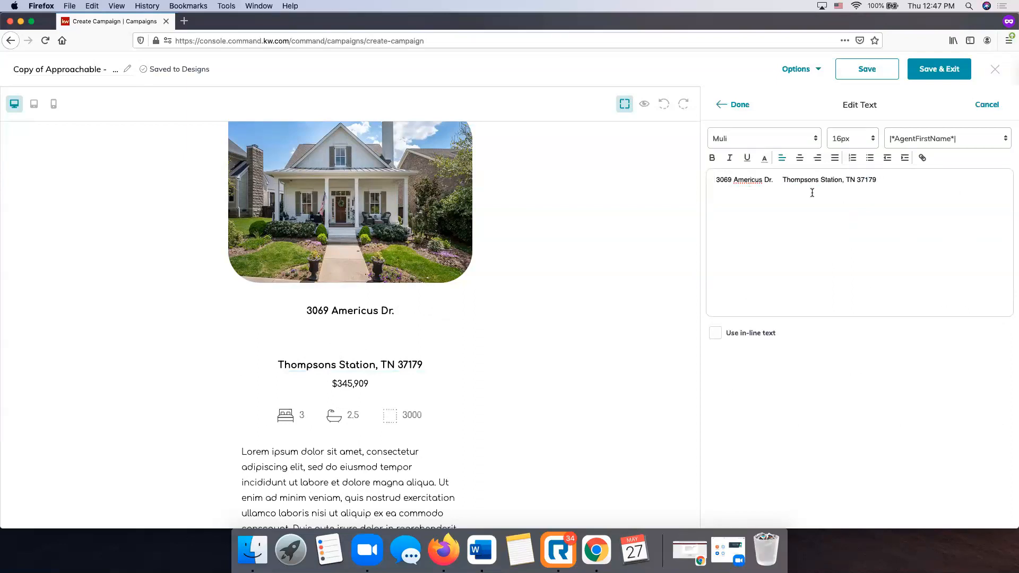
{"action": "left_click", "coordinate": [741, 112]}
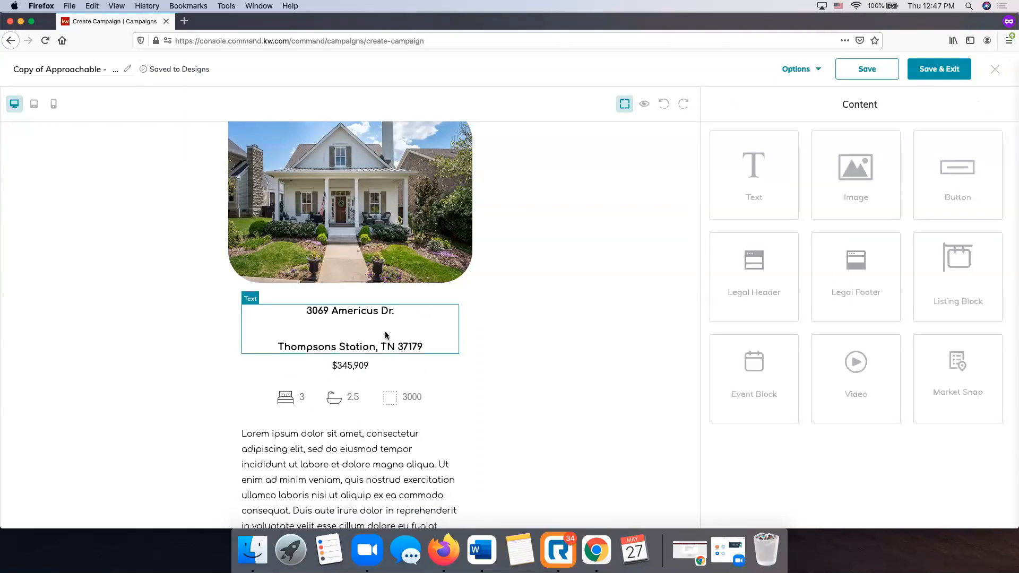
Break the address so 'Thompsons Station, TN 37179' sits on its own line.
{"action": "left_click", "coordinate": [445, 301]}
{"action": "left_click", "coordinate": [776, 179]}
{"action": "type", "text": "|Thompsons Station, TN 37179"}
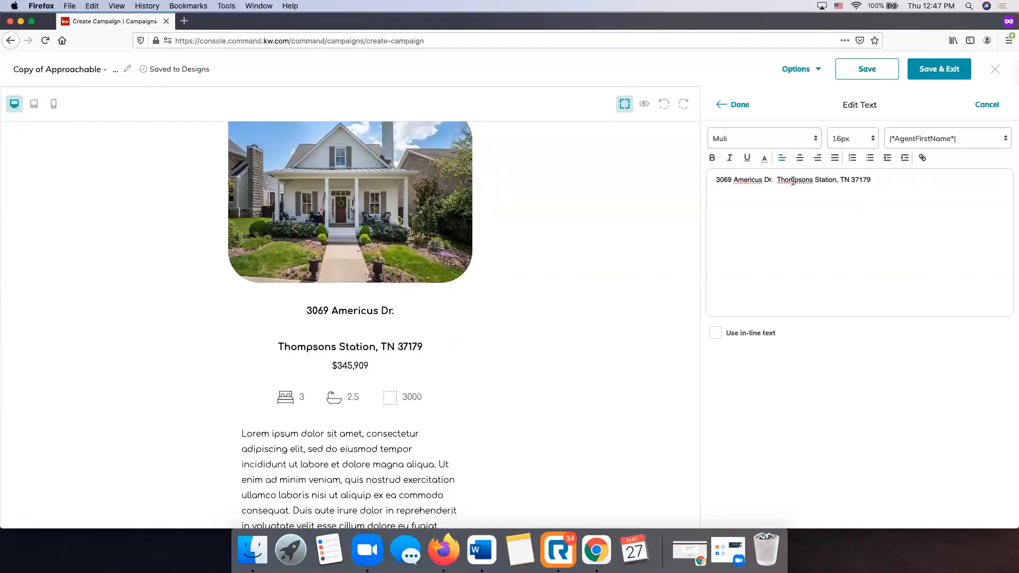
{"action": "left_click", "coordinate": [731, 104]}
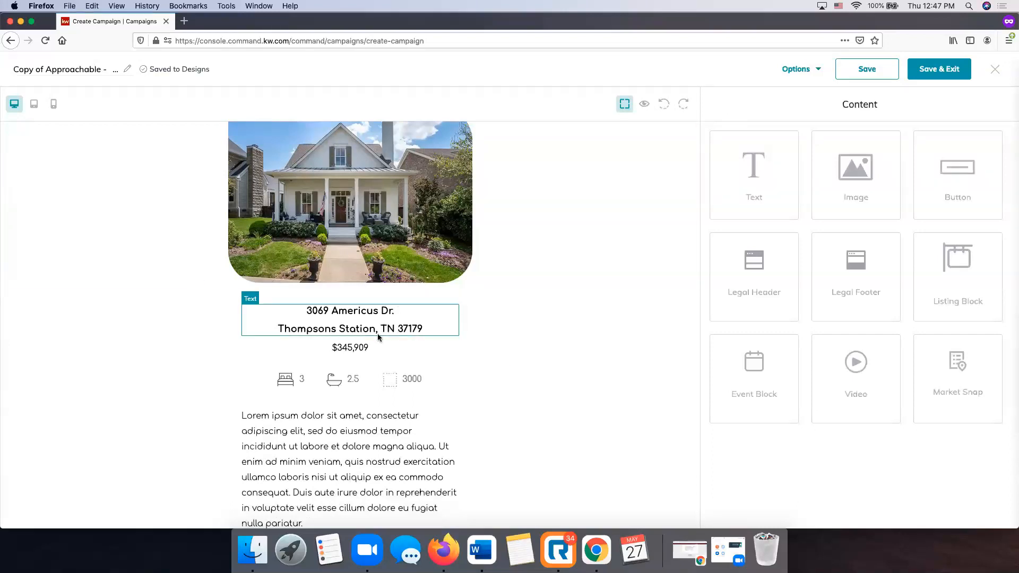
{"action": "left_click", "coordinate": [355, 346]}
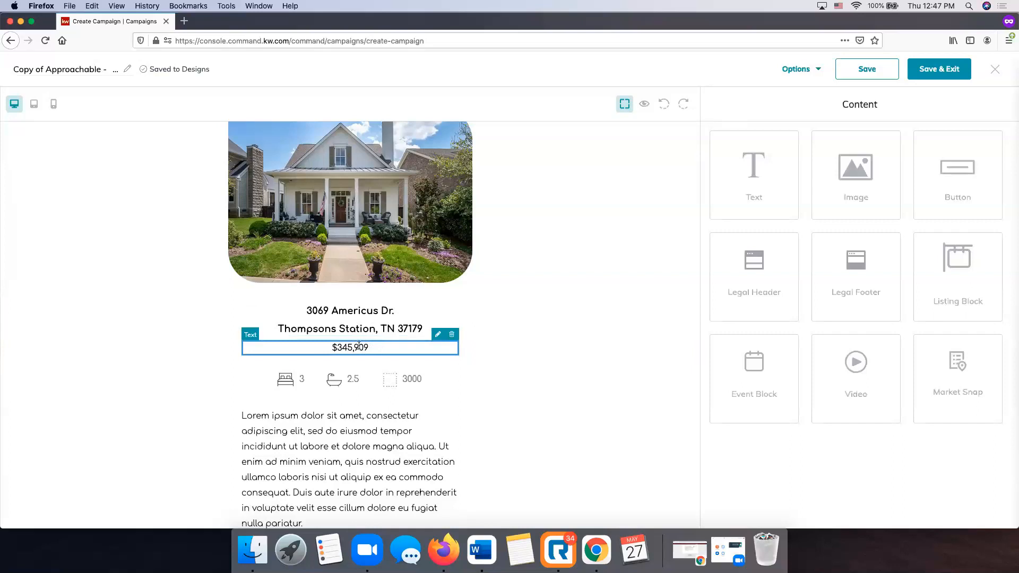
Change the listing price from $345,909 to $649,900.
{"action": "left_click", "coordinate": [438, 336]}
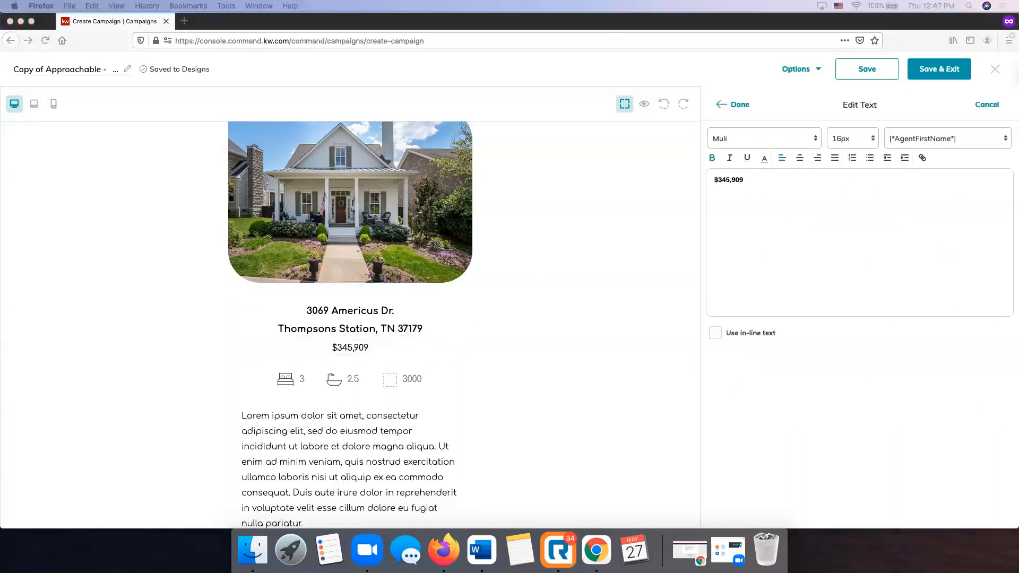
{"action": "left_click", "coordinate": [743, 178]}
{"action": "key", "text": "BackSpace"}
{"action": "key", "text": "BackSpace"}
{"action": "key", "text": "BackSpace"}
{"action": "key", "text": "BackSpace"}
{"action": "key", "text": "BackSpace"}
{"action": "key", "text": "BackSpace"}
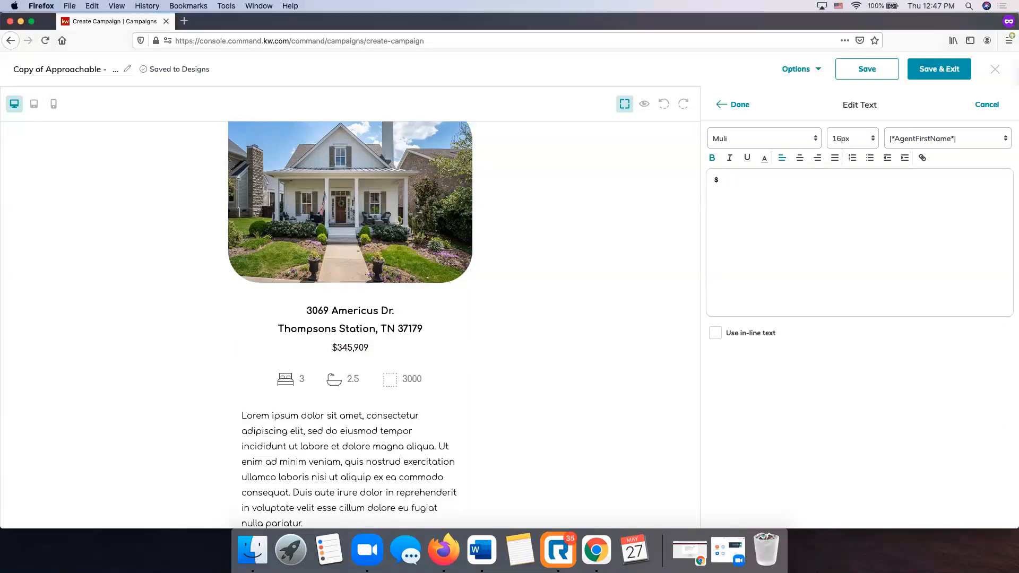
{"action": "type", "text": "649,9"}
{"action": "left_click", "coordinate": [735, 106]}
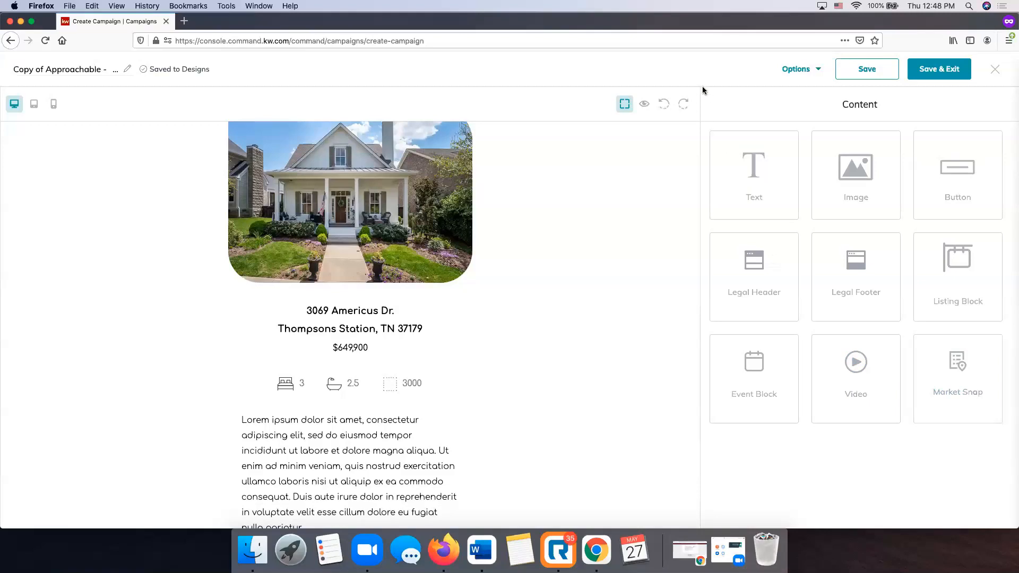
Set the bedroom count to 4.
{"action": "scroll", "coordinate": [243, 364], "scroll_direction": "down", "scroll_amount": 3}
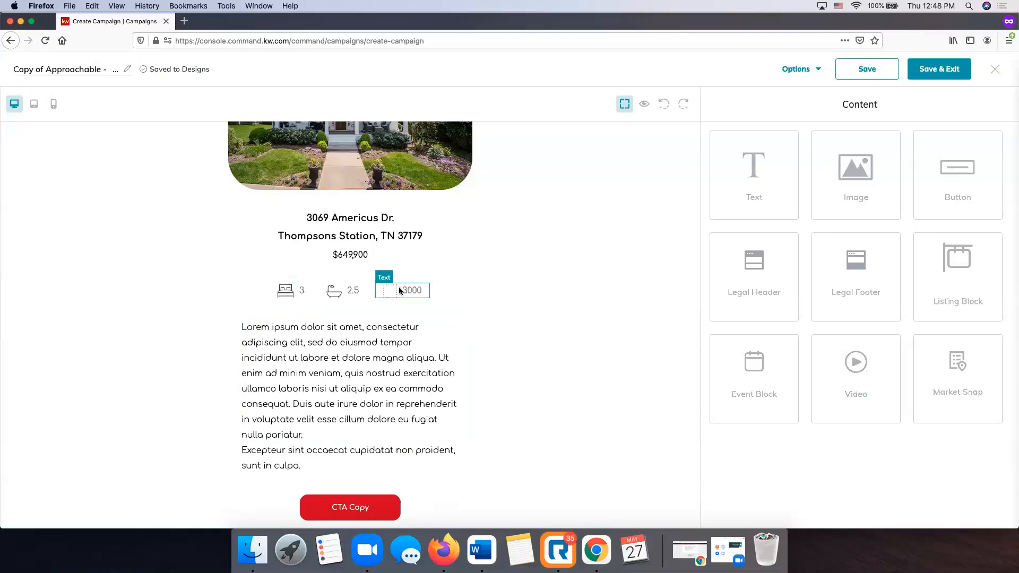
{"action": "left_click", "coordinate": [294, 292]}
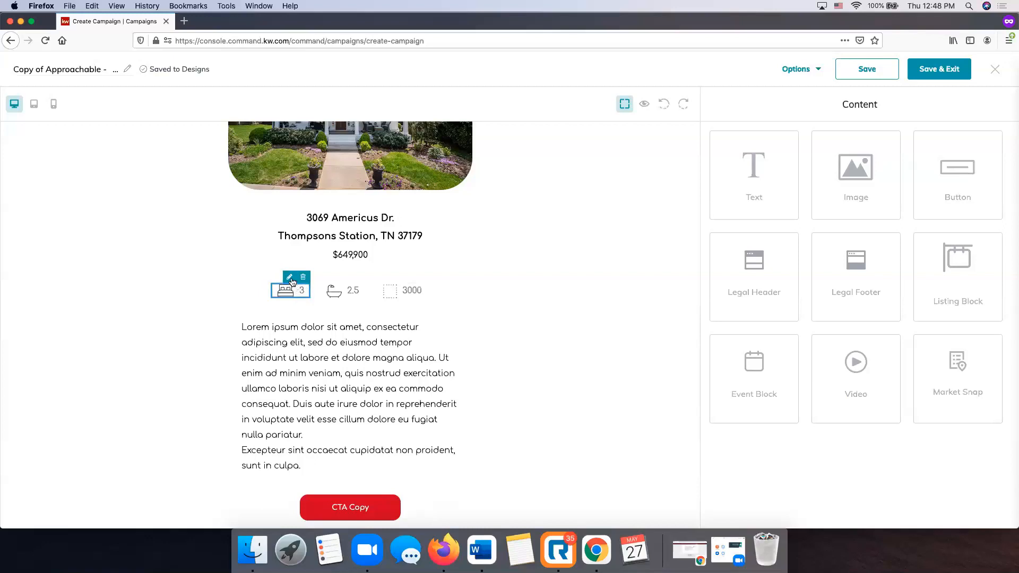
{"action": "left_click", "coordinate": [291, 279]}
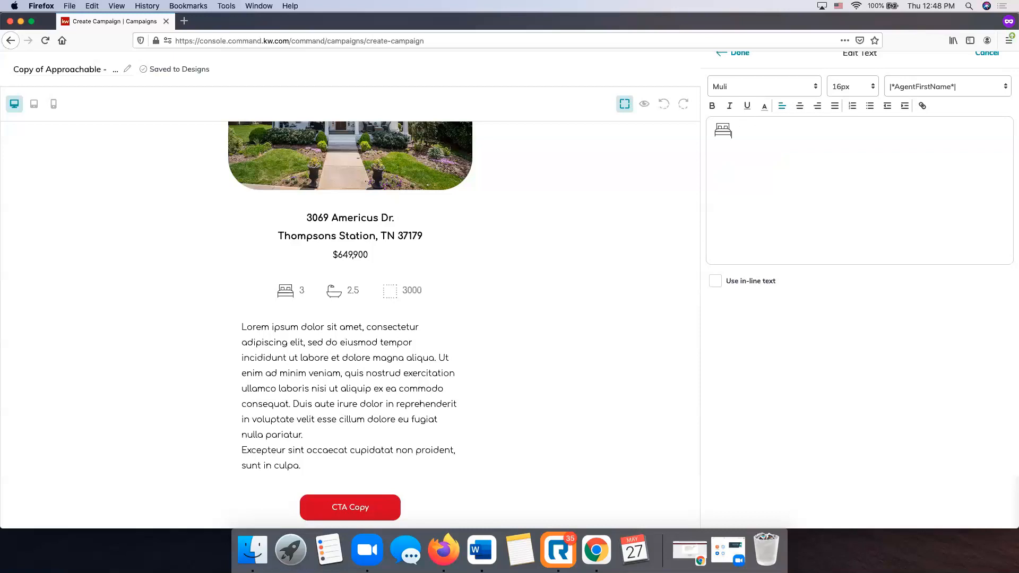
{"action": "scroll", "coordinate": [760, 143], "scroll_direction": "up", "scroll_amount": 2}
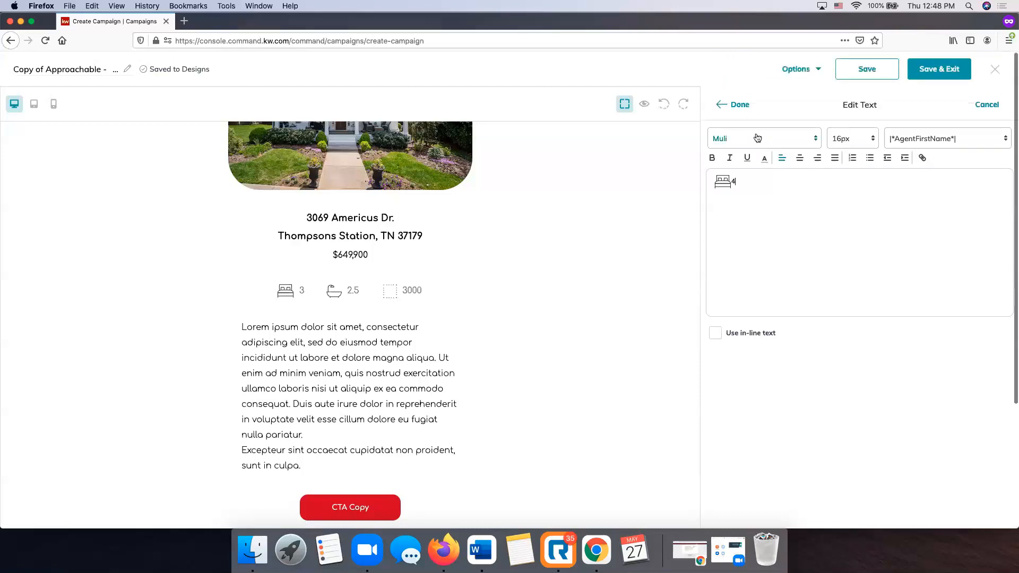
{"action": "left_click", "coordinate": [737, 104]}
Change the bathroom count from 2.5 to 3.5.
{"action": "left_click", "coordinate": [346, 296]}
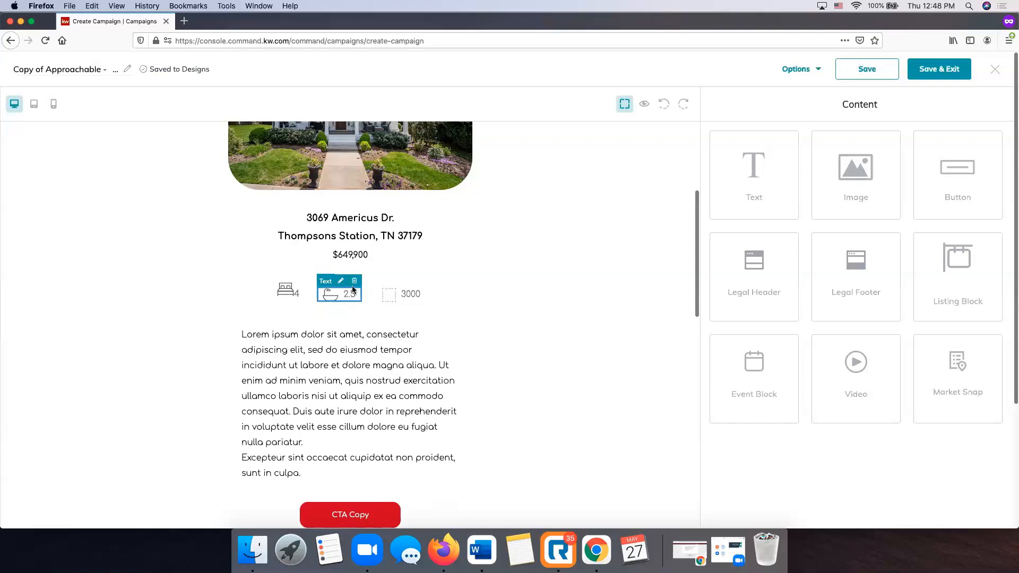
{"action": "left_click", "coordinate": [323, 280]}
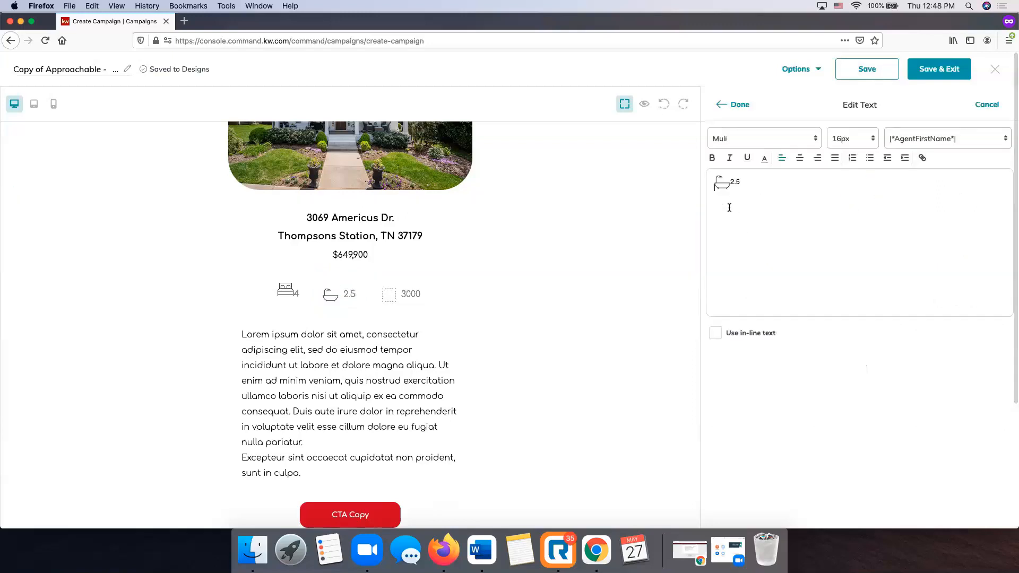
{"action": "left_click", "coordinate": [733, 182]}
{"action": "key", "text": "BackSpace"}
{"action": "type", "text": "3"}
{"action": "left_click", "coordinate": [740, 105]}
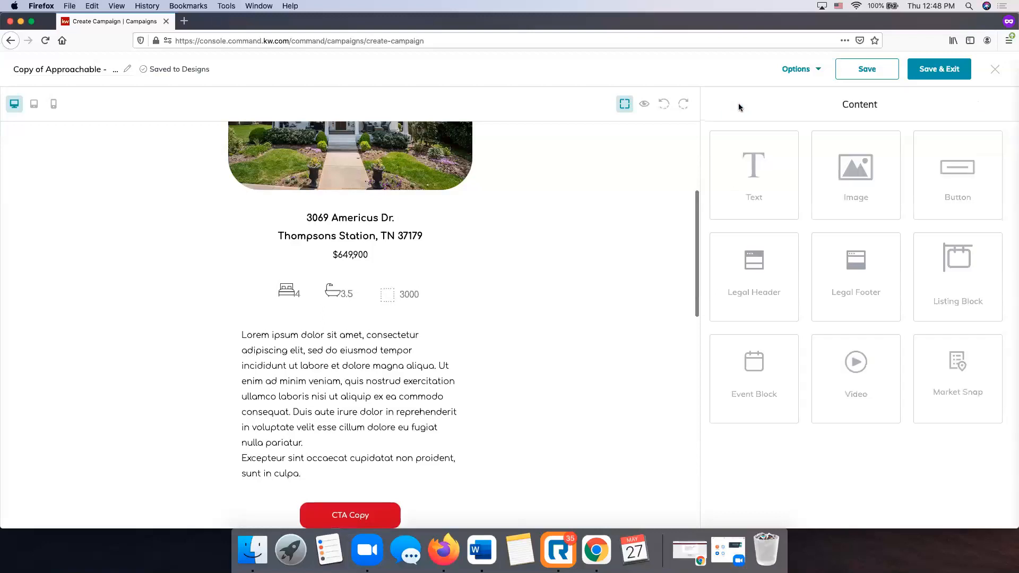
Change the square footage from 3000 to 2858.
{"action": "left_click", "coordinate": [408, 295]}
{"action": "left_click", "coordinate": [409, 282]}
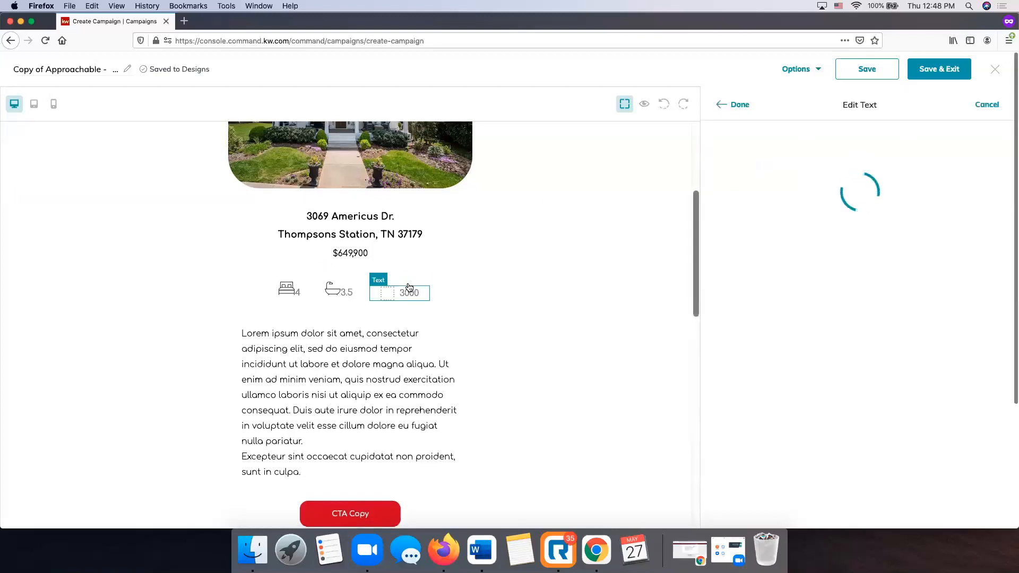
{"action": "key", "text": "BackSpace"}
{"action": "key", "text": "BackSpace"}
{"action": "key", "text": "BackSpace"}
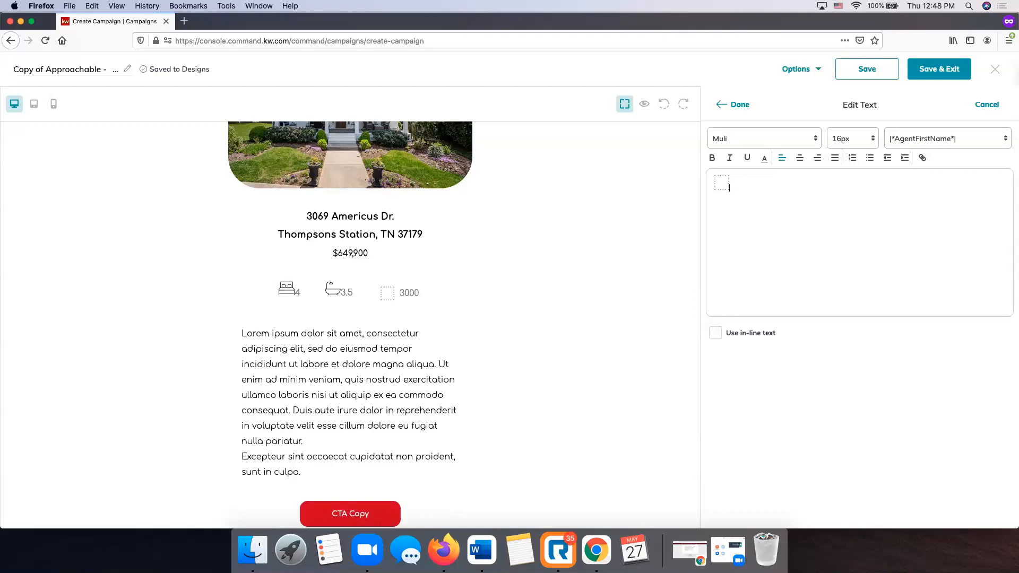
{"action": "type", "text": "2858"}
{"action": "left_click", "coordinate": [739, 106]}
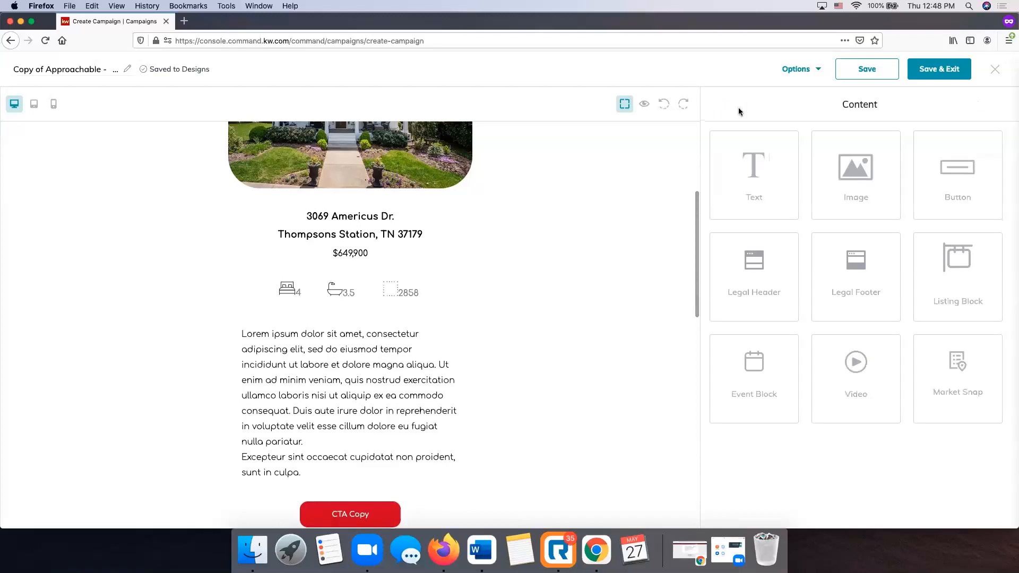
Paste the Dafatta Custom Elegant Farmhouse description from Word over the Lorem ipsum paragraph.
{"action": "scroll", "coordinate": [593, 225], "scroll_direction": "up", "scroll_amount": 4}
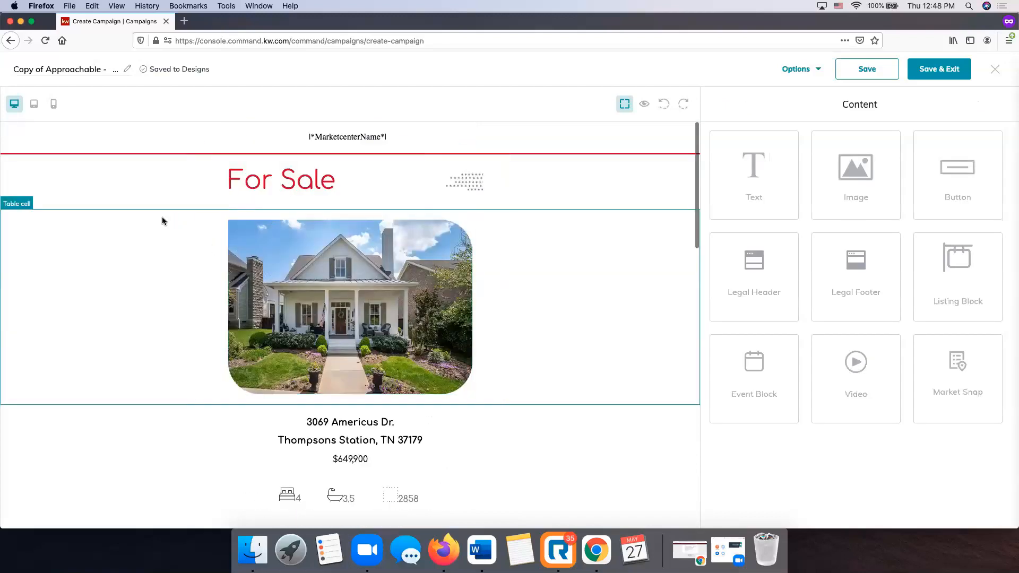
{"action": "scroll", "coordinate": [162, 218], "scroll_direction": "down", "scroll_amount": 5}
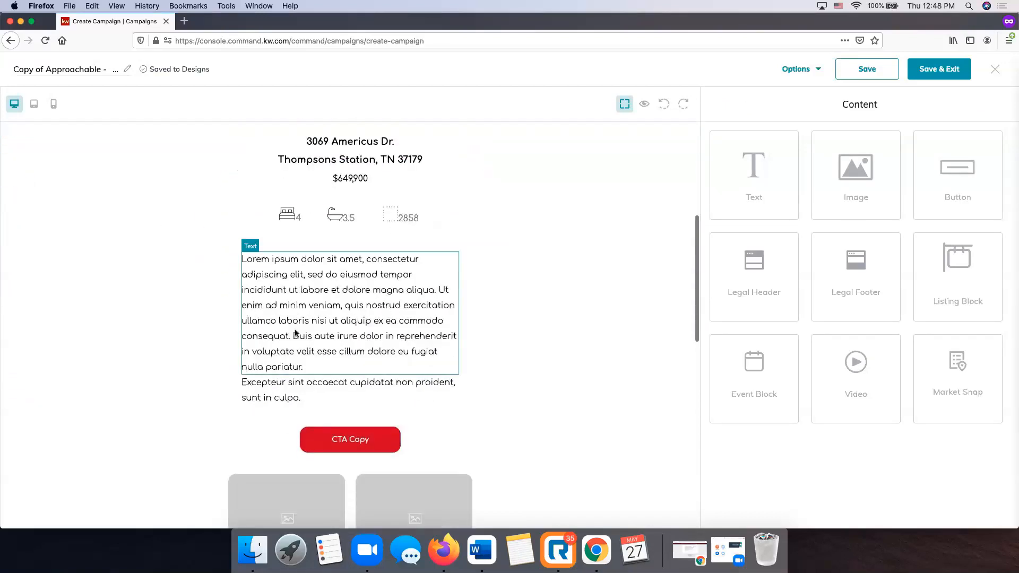
{"action": "scroll", "coordinate": [329, 313], "scroll_direction": "down", "scroll_amount": 2}
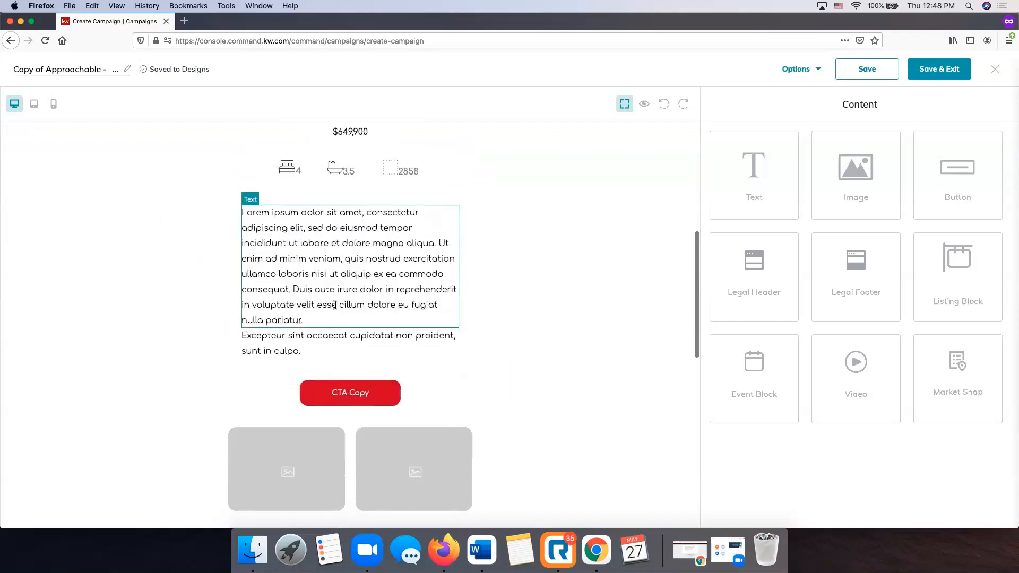
{"action": "left_click", "coordinate": [308, 243]}
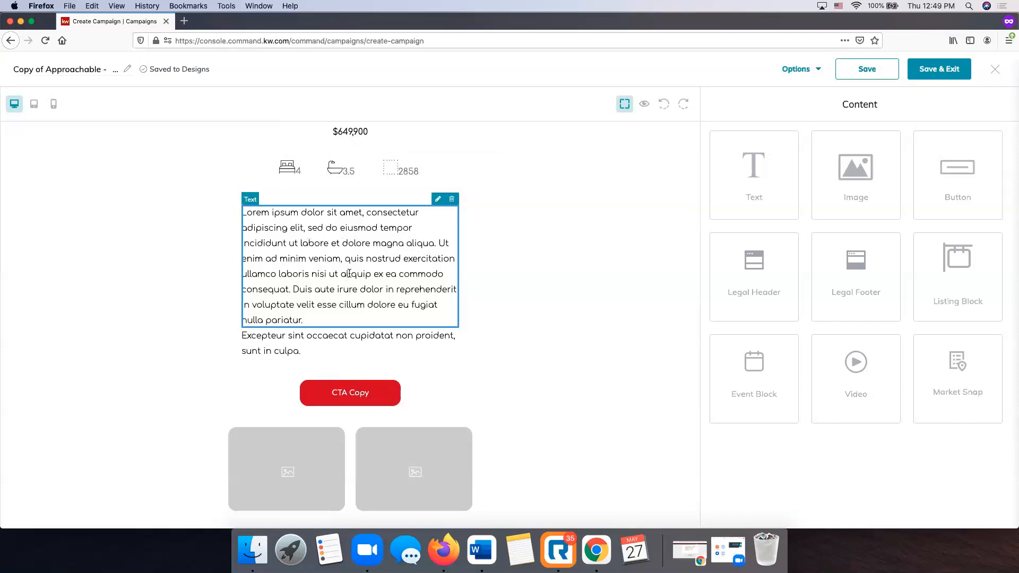
{"action": "left_click", "coordinate": [437, 199]}
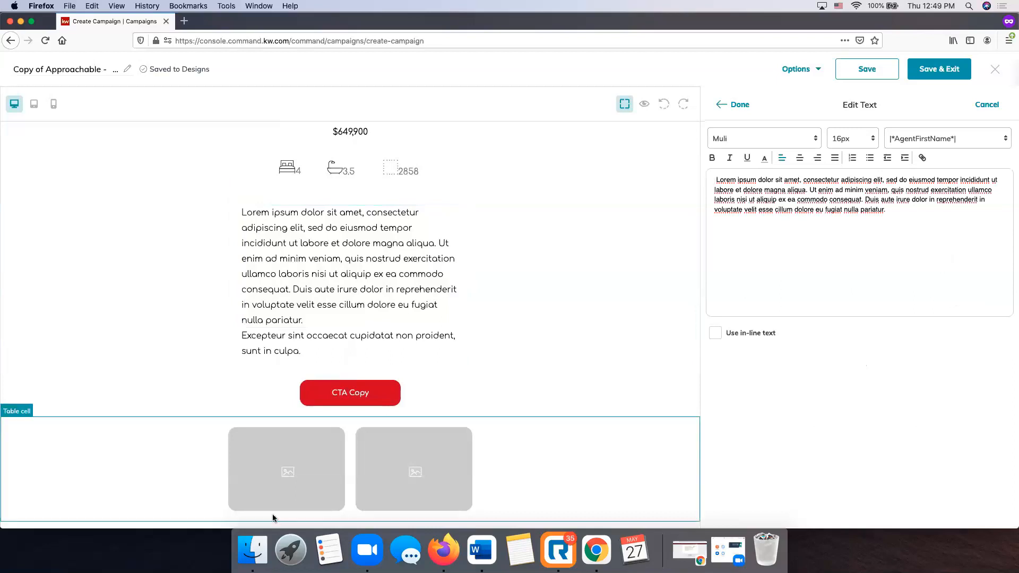
{"action": "left_click", "coordinate": [481, 549]}
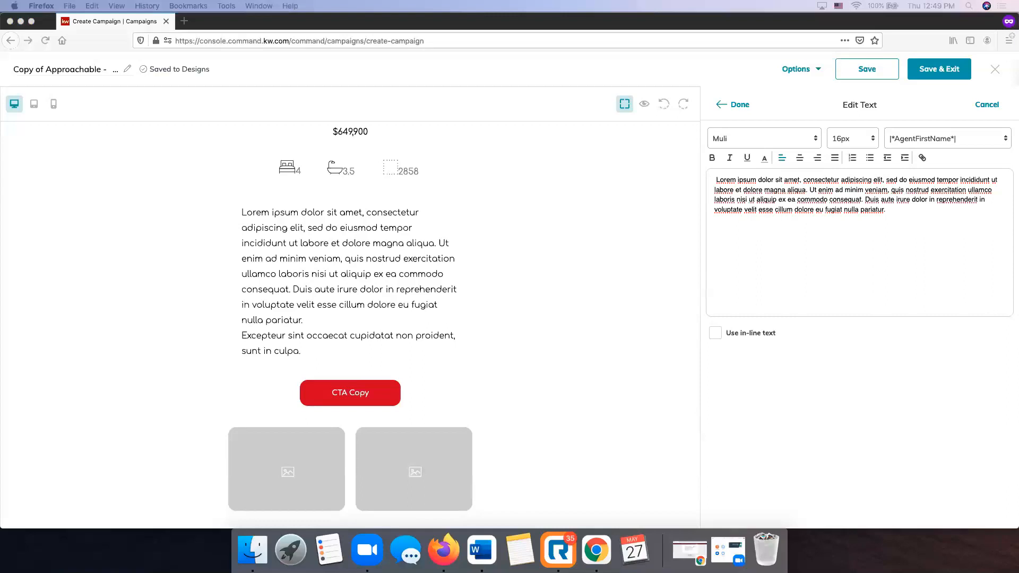
{"action": "left_click", "coordinate": [797, 192]}
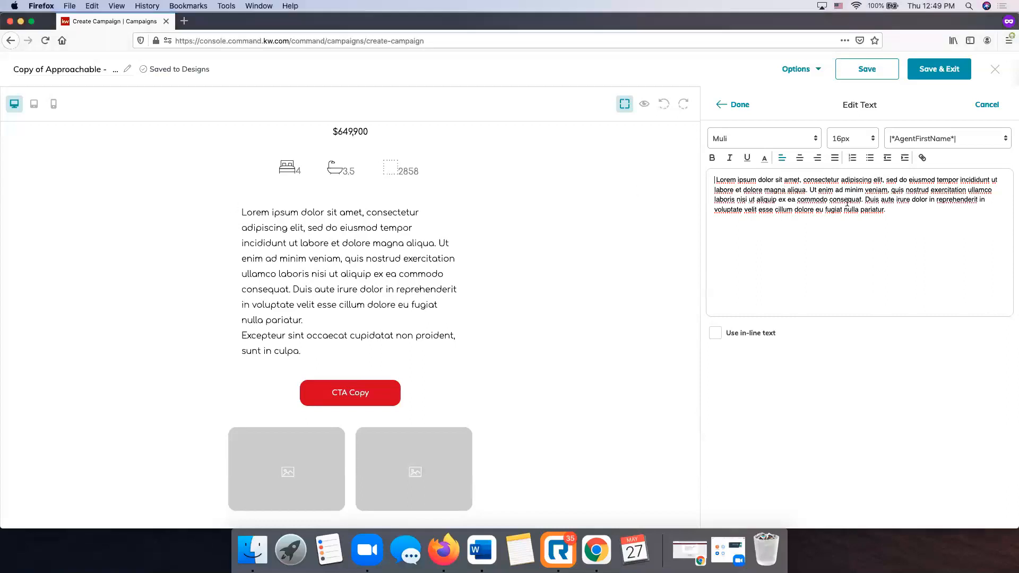
{"action": "key", "text": "ctrl+a"}
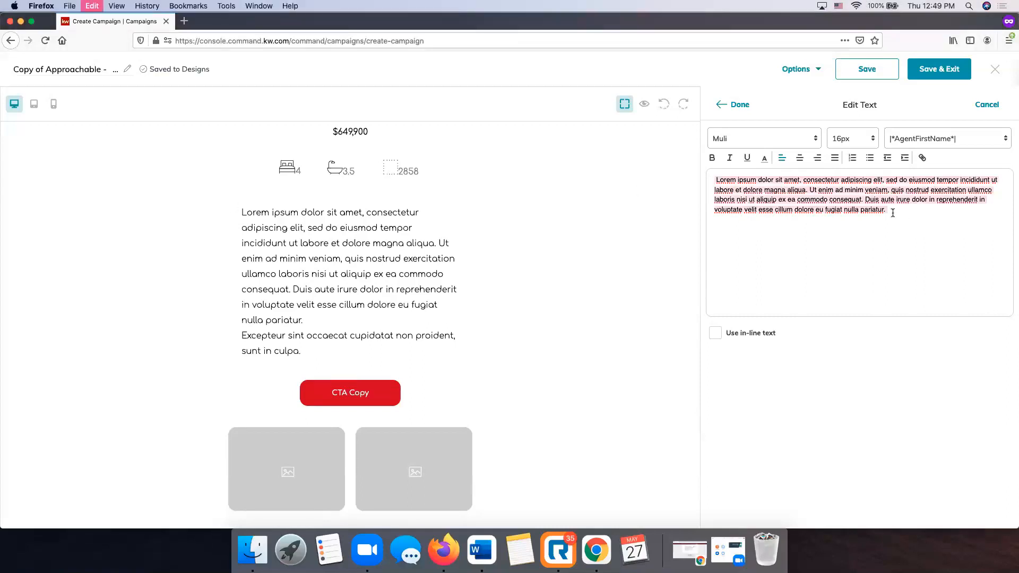
{"action": "type", "text": "Dafatta Custom  Elegant Farmhouse  in Tollgate conveniently located on  Old Americus close to the amenities! Featuring an open concept, marble kitchen counters & custom cabinets, large island w/breakfast bar, recessed ceiling speakers in living/dining/kitchen/side porch, gas ventless fireplace, huge bonus room, solid wood shelves in all closets, 2 large storage rooms upstairs, spacious front porch, covered side porch, epoxy coated OVERSIZED deep 2 car garage, and more! TONS OF UPGRADED FEATURES"}
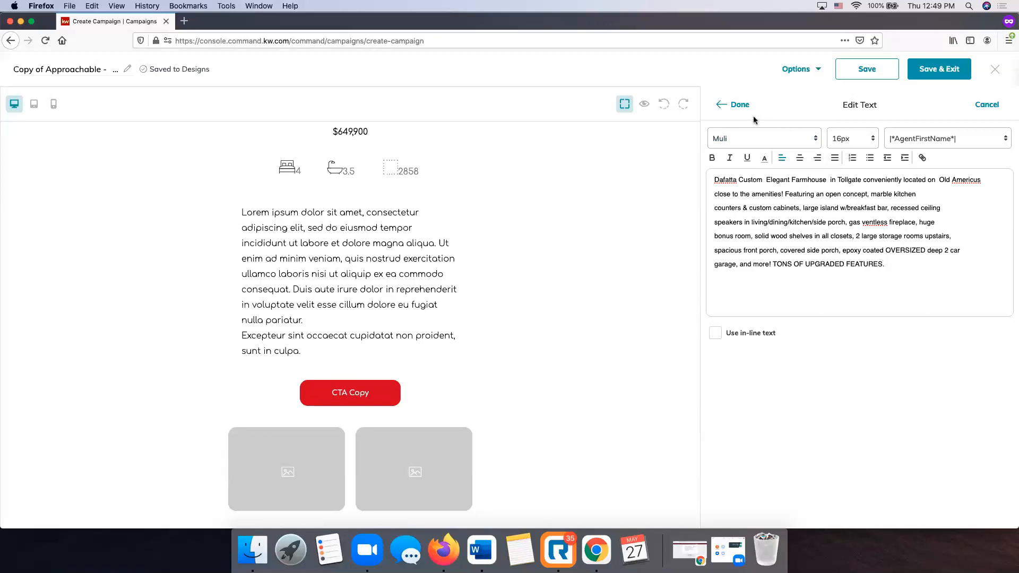
{"action": "left_click", "coordinate": [738, 105]}
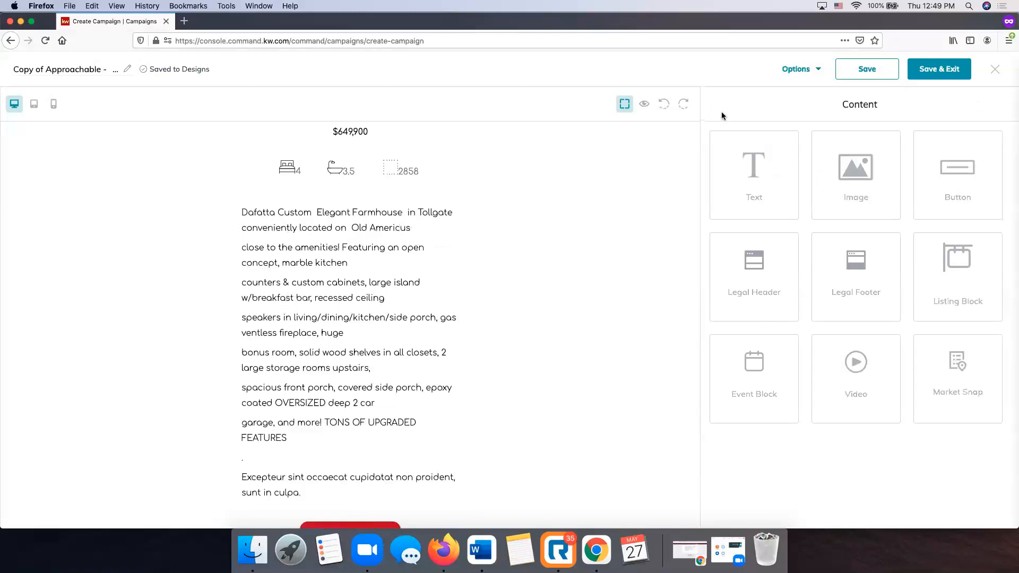
Re-paste the farmhouse description, discard the duplicate, and apply it as one paragraph.
{"action": "left_click", "coordinate": [436, 202]}
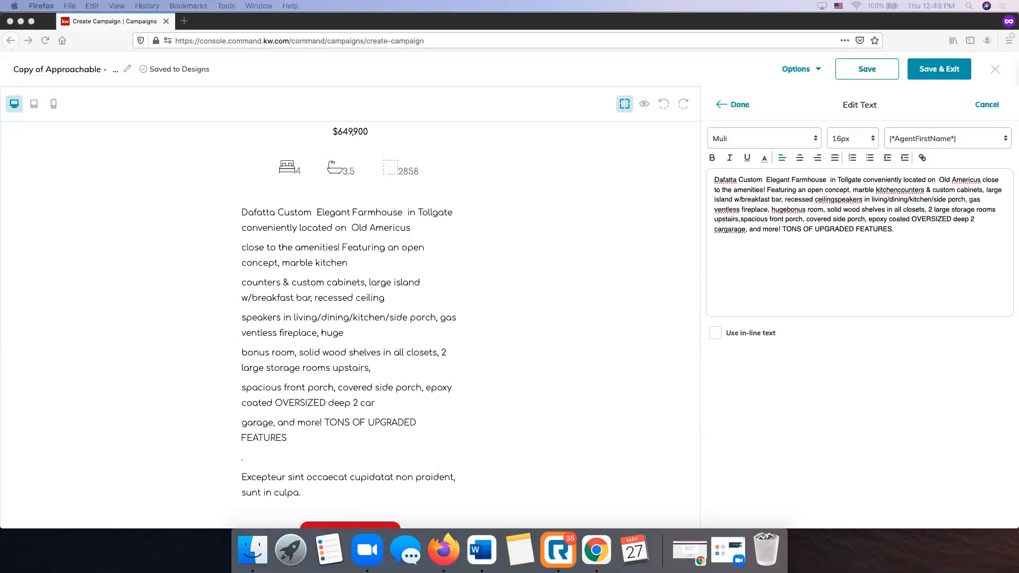
{"action": "left_click", "coordinate": [887, 253]}
{"action": "left_click", "coordinate": [899, 204]}
{"action": "key", "text": "super+a"}
{"action": "type", "text": "Dafatta Custom  Elegant Farmhouse  in Tollgate conveniently located on  Old Americus close to the amenities! Featuring an open concept, marble kitchen counters & custom cabinets, large island w/breakfast bar, recessed ceiling speakers in living/dining/kitchen/side porch, gas ventless fireplace, huge bonus room, solid wood shelves in all closets, 2 large storage rooms upstairs, spacious front porch, covered side porch, epoxy coated OVERSIZED deep 2 car garage, and more! TONS OF UPGRADED FEATURES"}
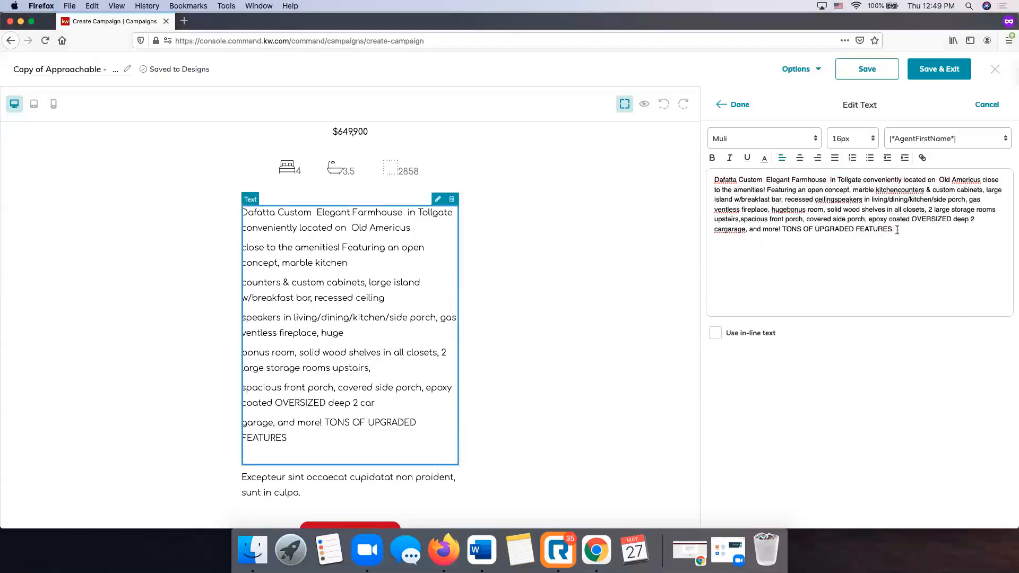
{"action": "key", "text": "super+a"}
{"action": "key", "text": "super+c"}
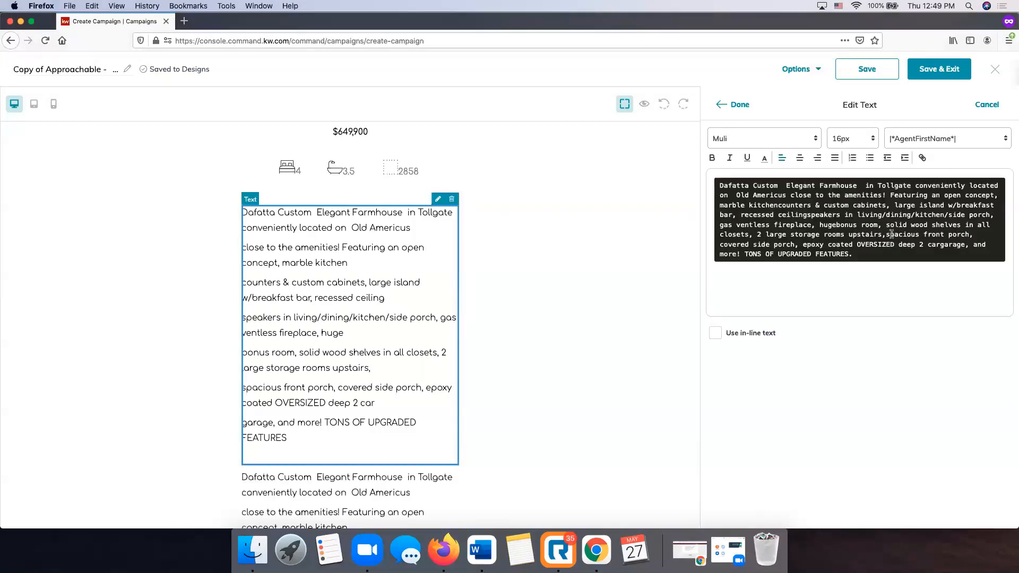
{"action": "key", "text": "Escape"}
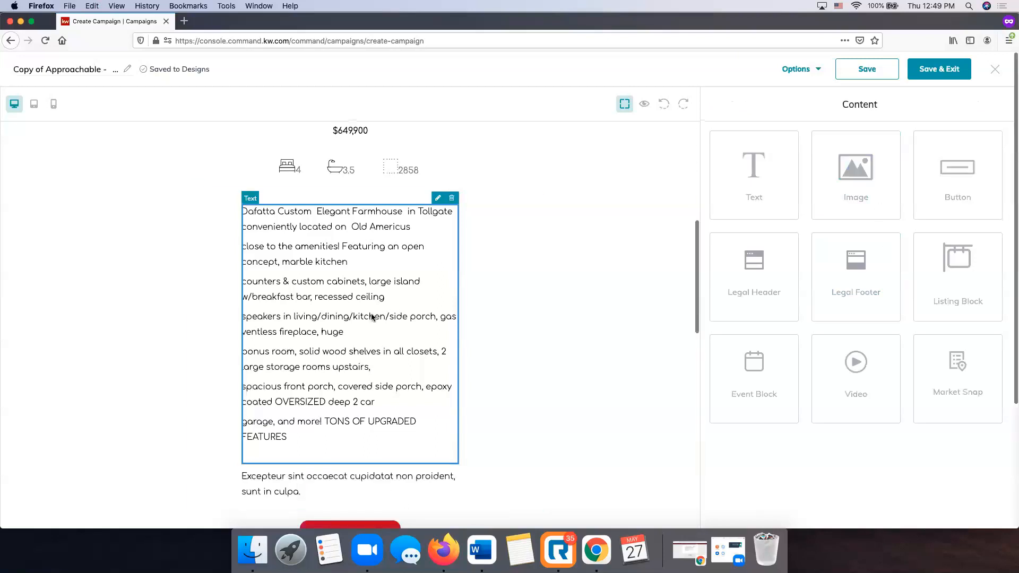
{"action": "left_click", "coordinate": [435, 200]}
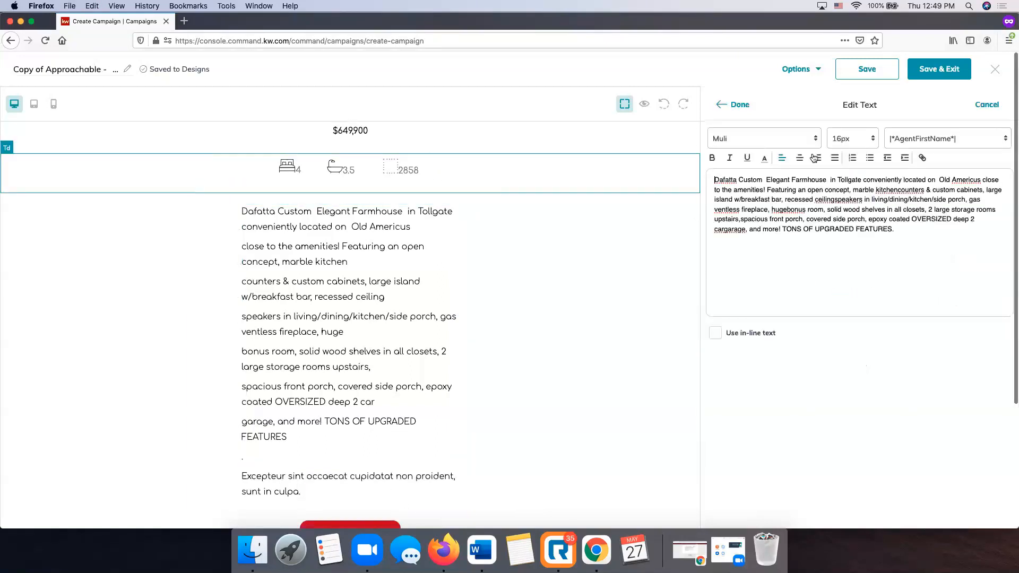
{"action": "left_click", "coordinate": [740, 104]}
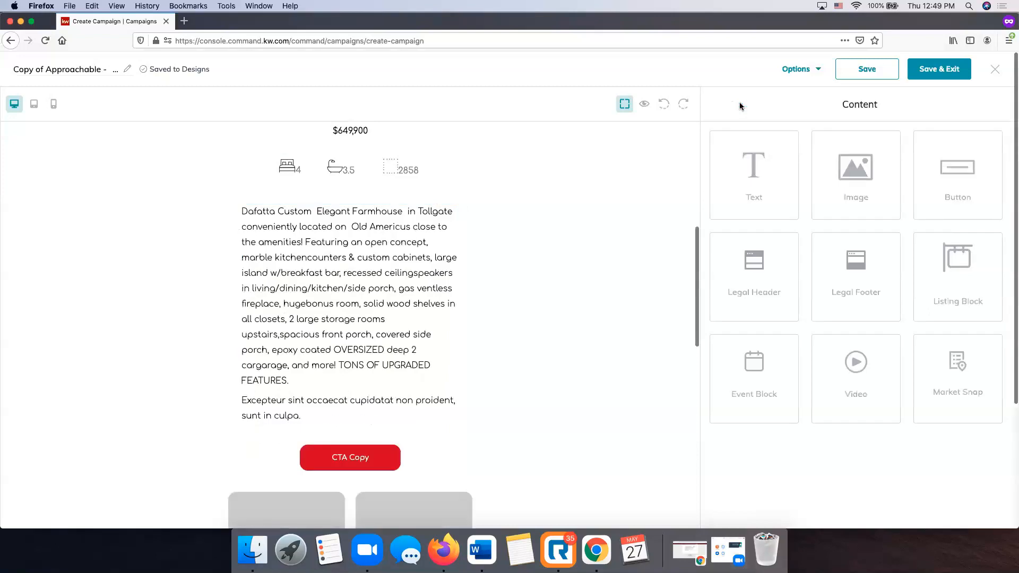
Reopen the description paragraph once more and close it unchanged.
{"action": "left_click", "coordinate": [356, 347]}
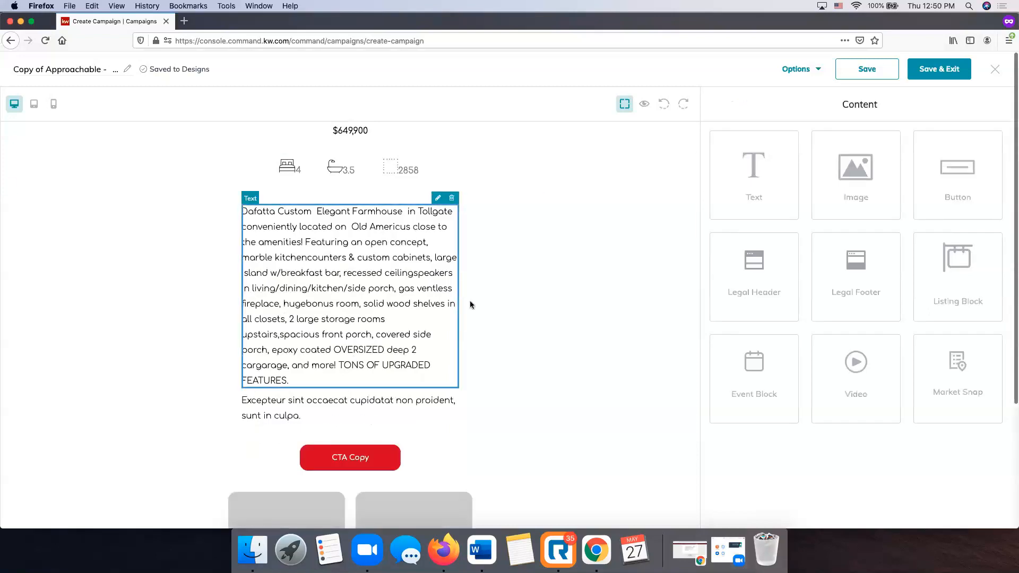
{"action": "left_click", "coordinate": [437, 199]}
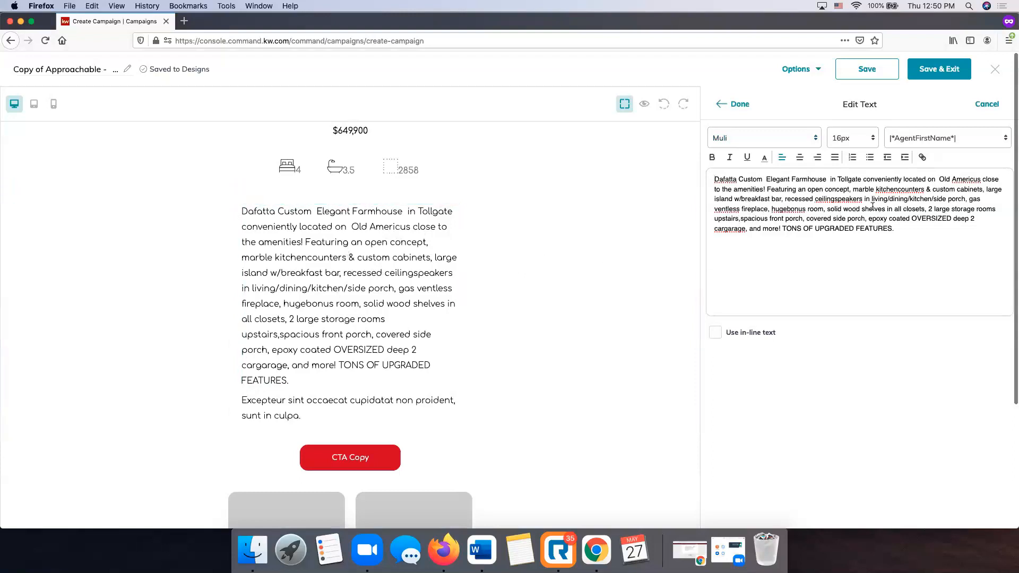
{"action": "left_click", "coordinate": [738, 104]}
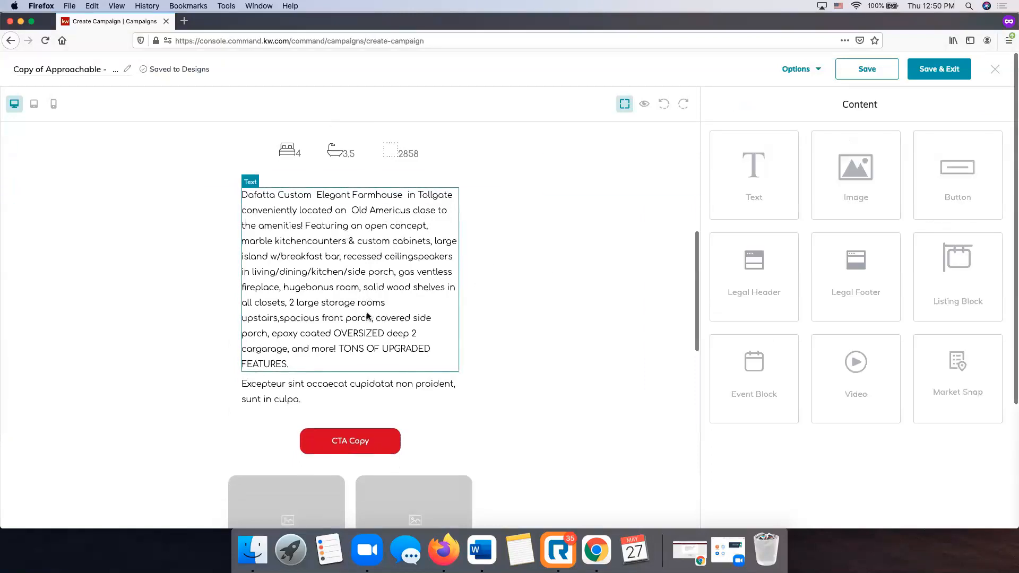
{"action": "scroll", "coordinate": [367, 317], "scroll_direction": "up", "scroll_amount": 5}
{"action": "scroll", "coordinate": [367, 317], "scroll_direction": "down", "scroll_amount": 5}
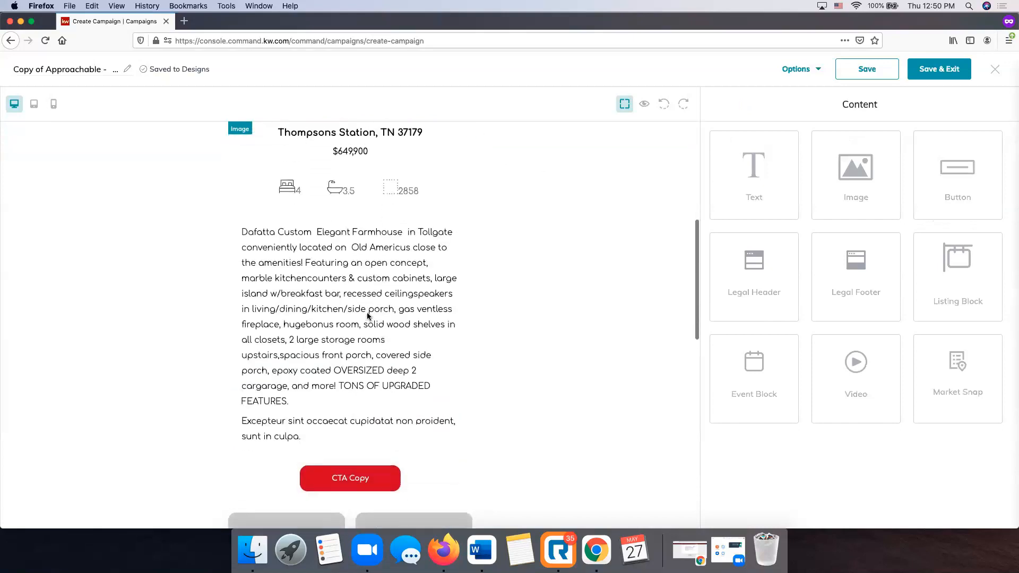
Delete the 'Excepteur sint occaecat' placeholder paragraph below the farmhouse description.
{"action": "left_click", "coordinate": [335, 376]}
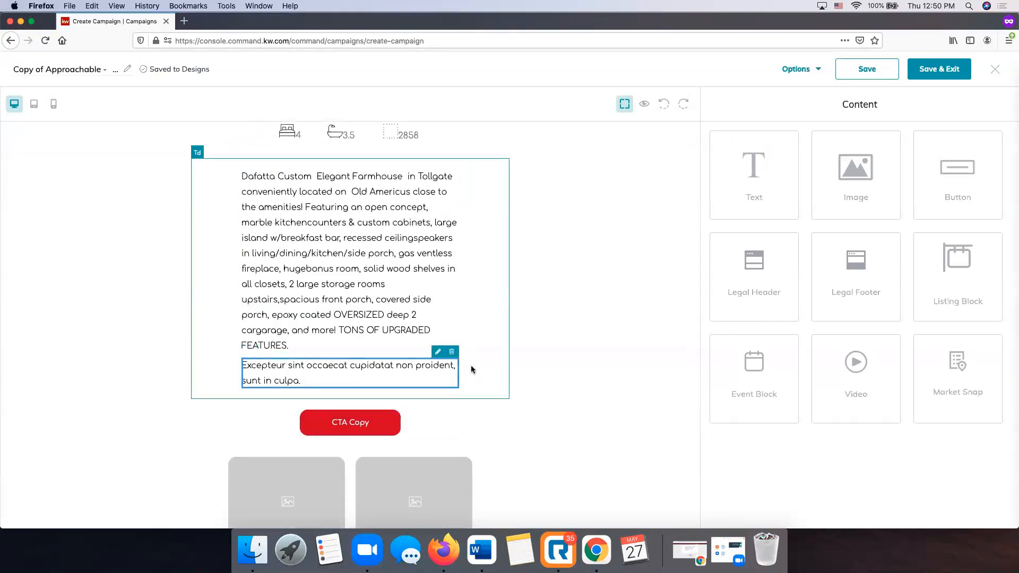
{"action": "left_click", "coordinate": [452, 352]}
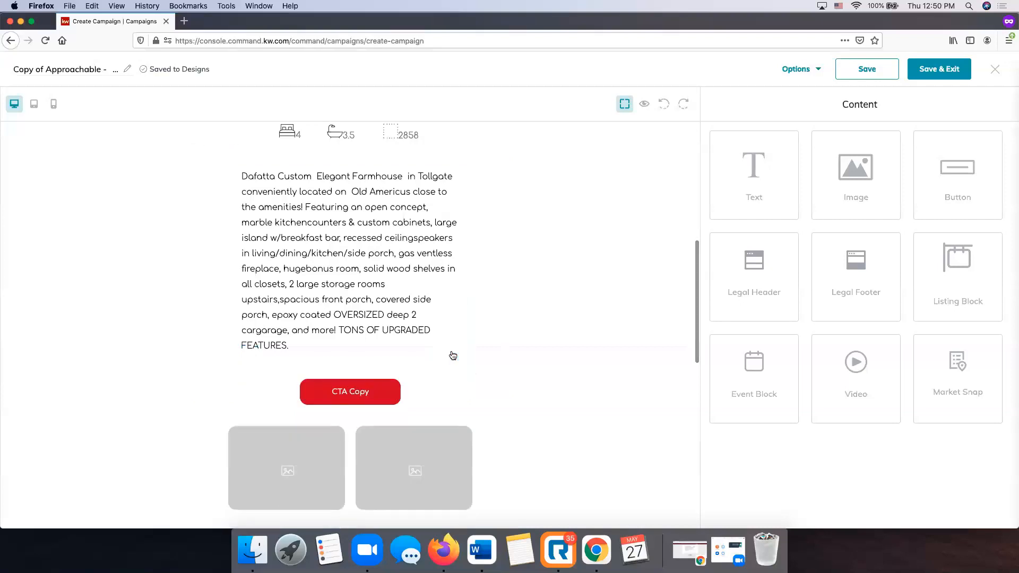
{"action": "scroll", "coordinate": [452, 355], "scroll_direction": "up", "scroll_amount": 5}
{"action": "scroll", "coordinate": [453, 355], "scroll_direction": "down", "scroll_amount": 10}
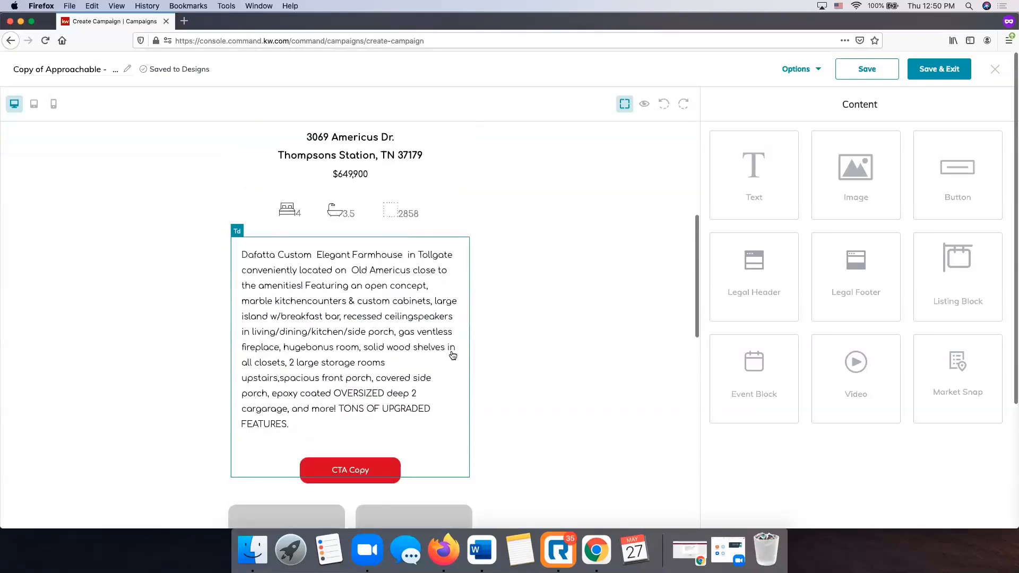
{"action": "scroll", "coordinate": [452, 355], "scroll_direction": "up", "scroll_amount": 8}
{"action": "scroll", "coordinate": [453, 355], "scroll_direction": "up", "scroll_amount": 1}
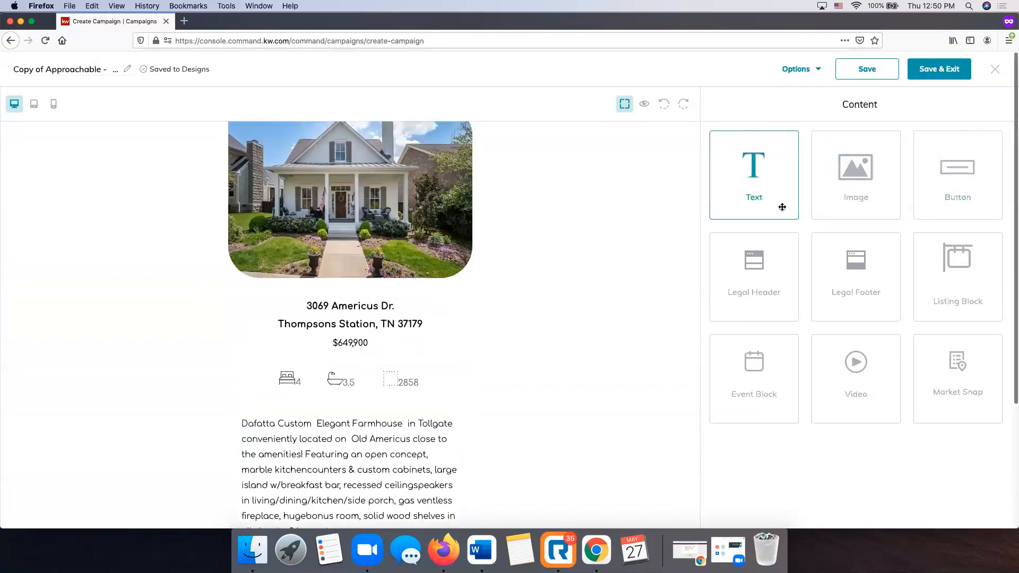
{"action": "scroll", "coordinate": [542, 233], "scroll_direction": "down", "scroll_amount": 2}
{"action": "scroll", "coordinate": [542, 232], "scroll_direction": "down", "scroll_amount": 4}
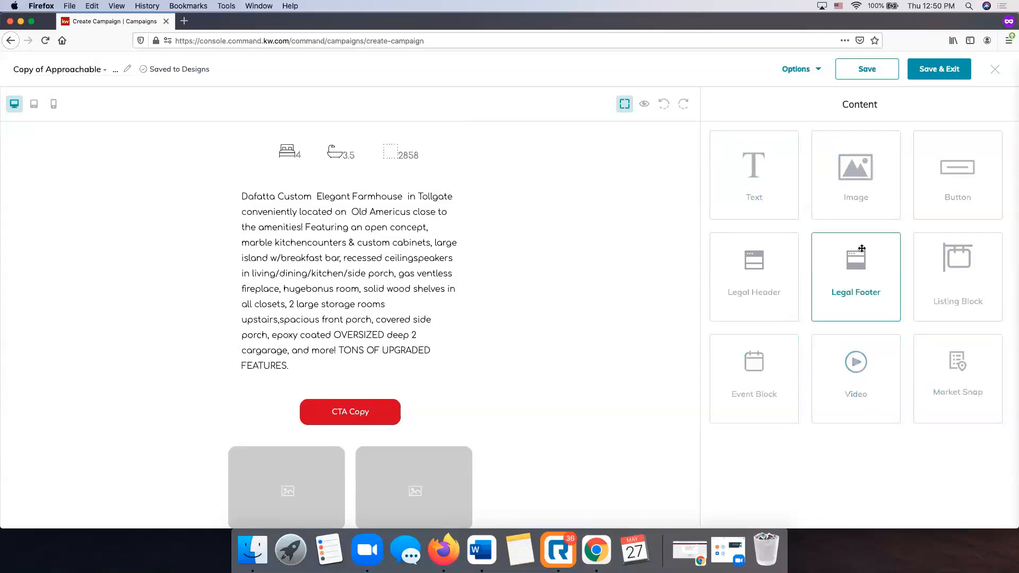
{"action": "scroll", "coordinate": [584, 247], "scroll_direction": "up", "scroll_amount": 4}
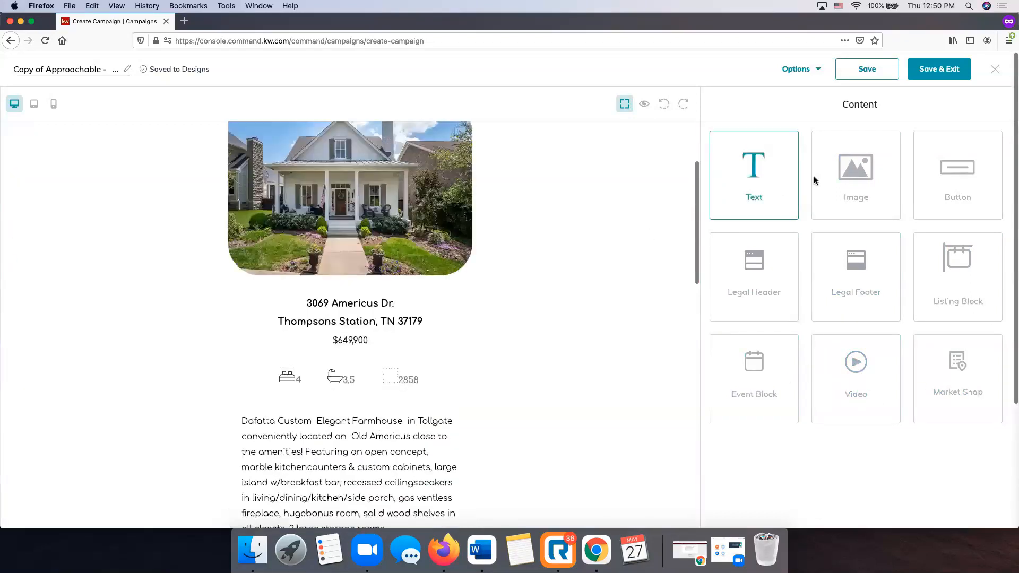
{"action": "left_click_drag", "start_coordinate": [832, 169], "coordinate": [581, 418]}
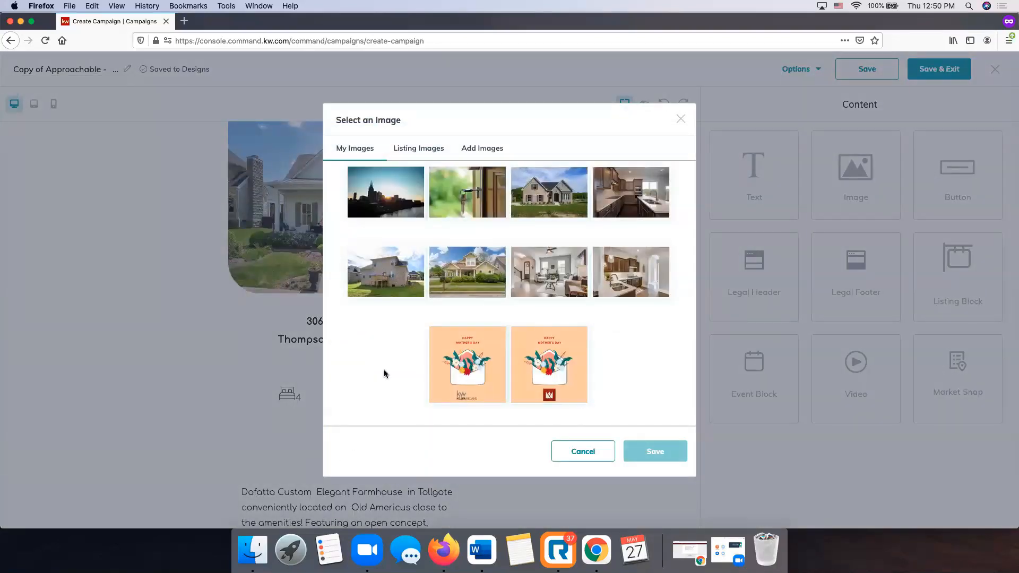
{"action": "left_click", "coordinate": [394, 199]}
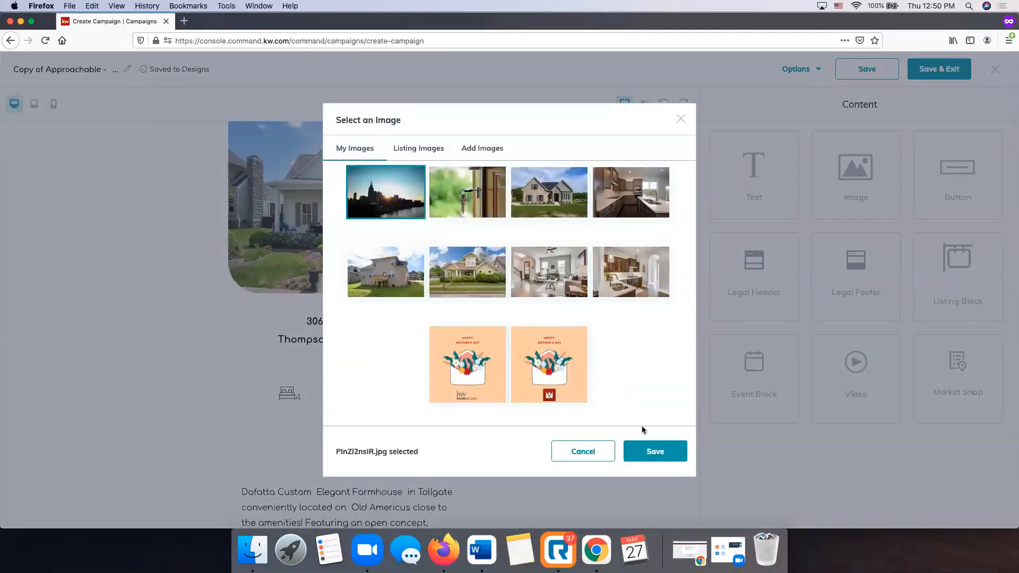
{"action": "left_click", "coordinate": [651, 455]}
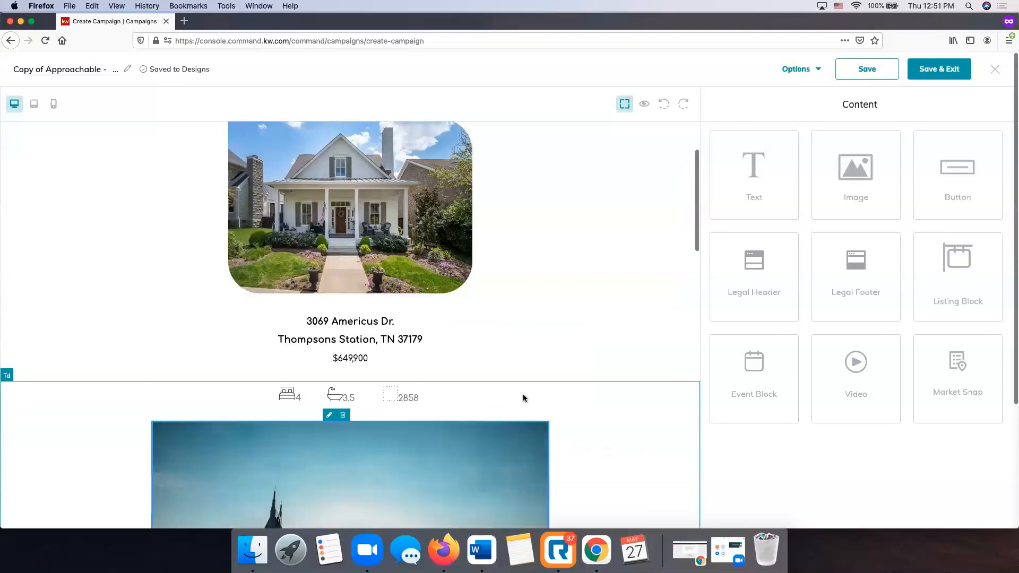
{"action": "scroll", "coordinate": [524, 398], "scroll_direction": "down", "scroll_amount": 5}
{"action": "scroll", "coordinate": [530, 360], "scroll_direction": "up", "scroll_amount": 1}
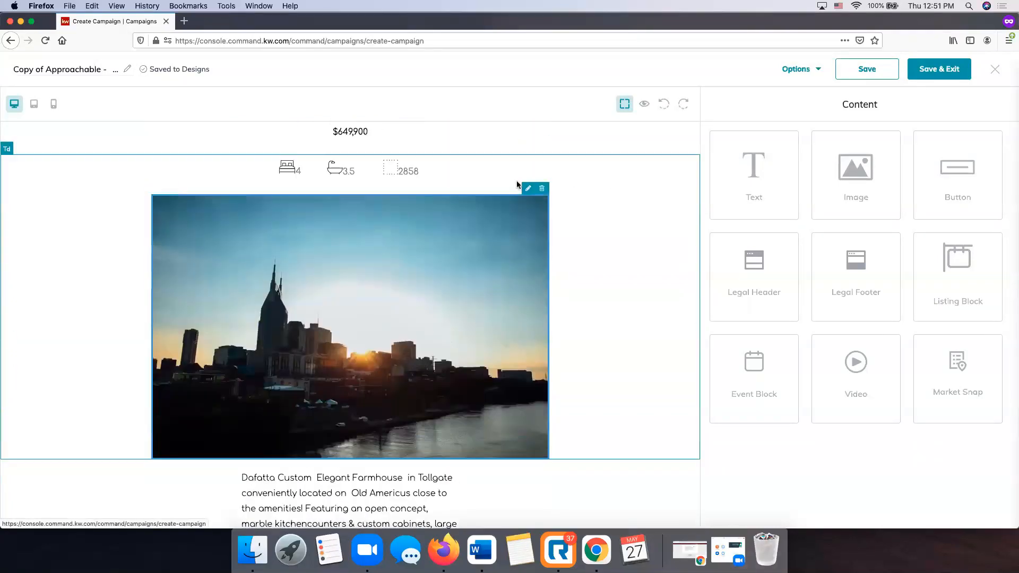
{"action": "left_click", "coordinate": [542, 189]}
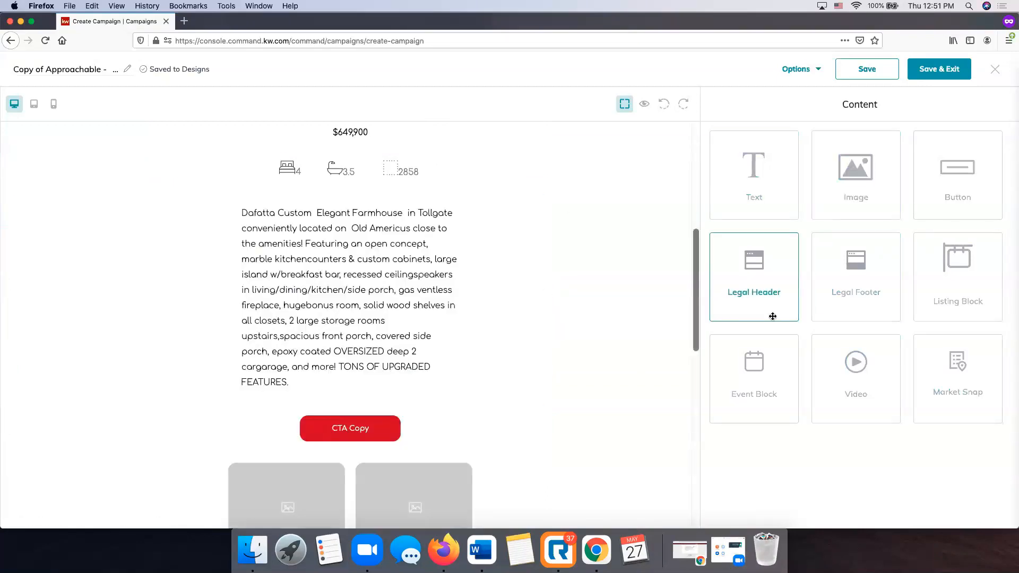
{"action": "scroll", "coordinate": [540, 288], "scroll_direction": "down", "scroll_amount": 3}
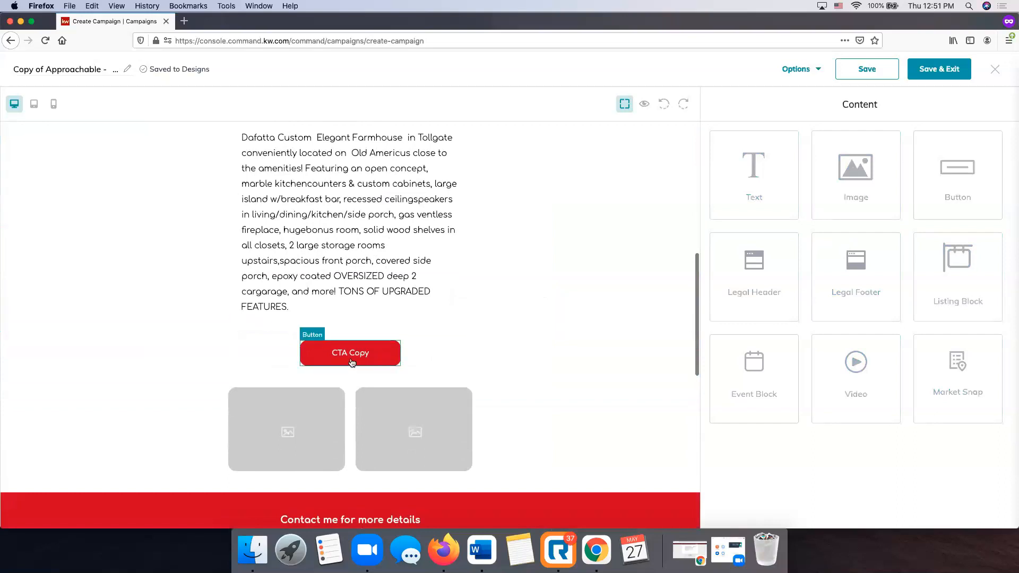
Change the CTA button's text to 'Learn More'.
{"action": "left_click", "coordinate": [352, 363]}
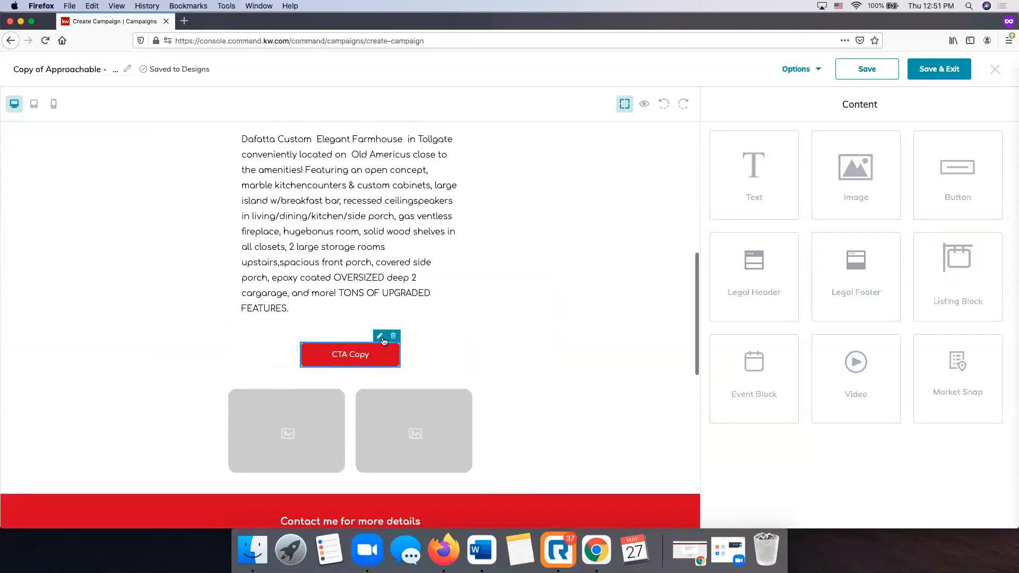
{"action": "left_click", "coordinate": [380, 338]}
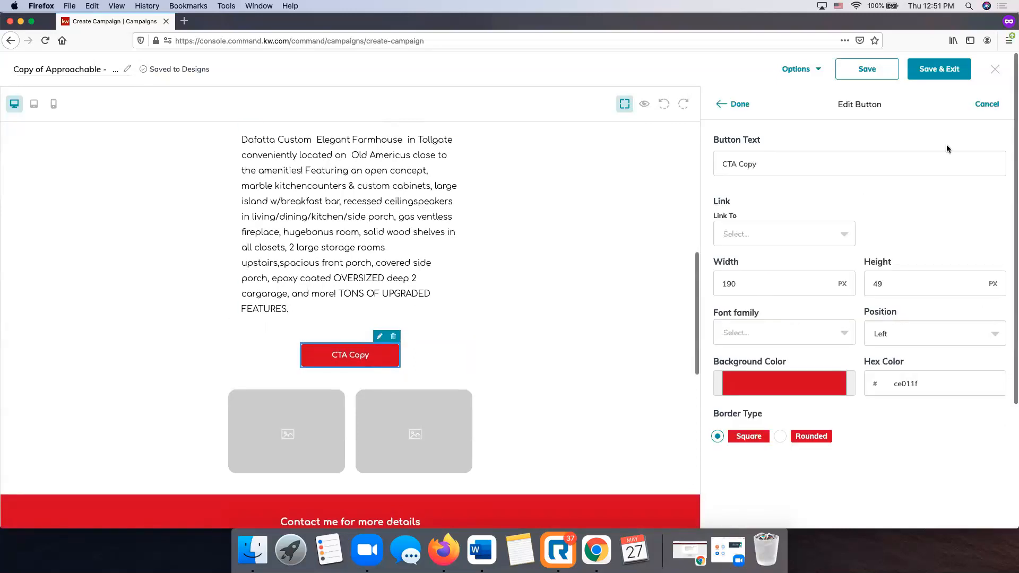
{"action": "left_click", "coordinate": [810, 166]}
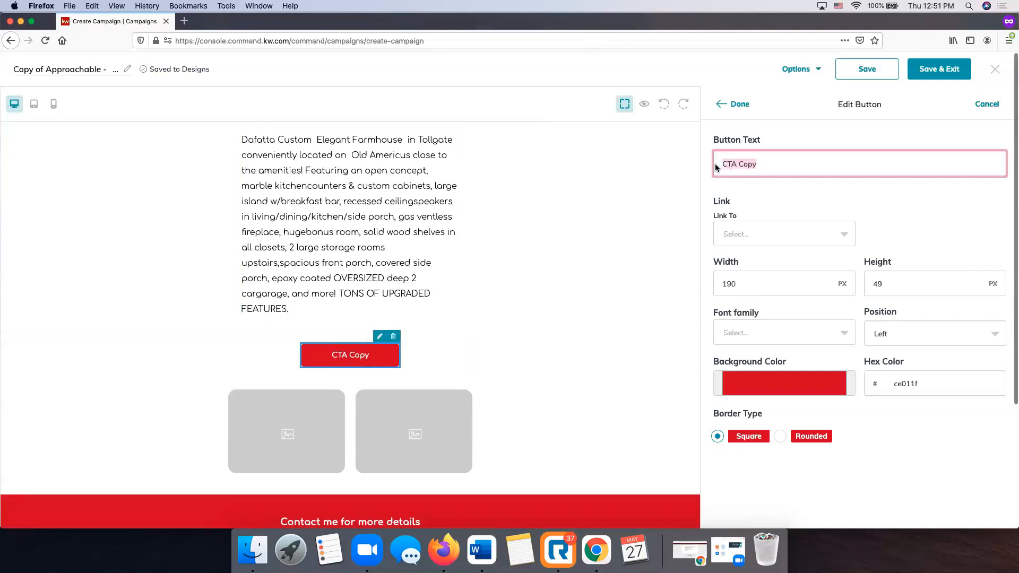
{"action": "type", "text": "Learn More"}
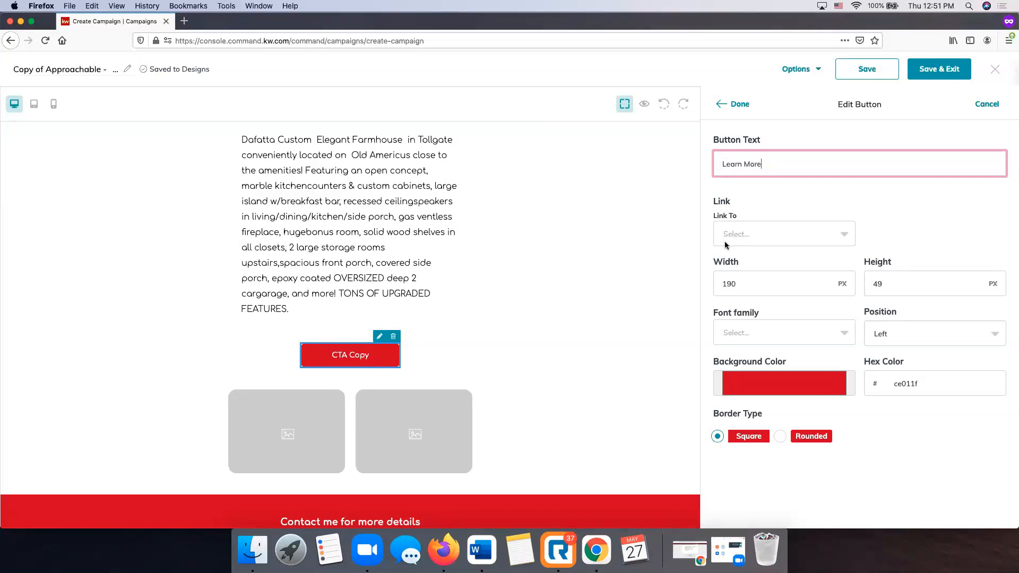
{"action": "left_click", "coordinate": [788, 235]}
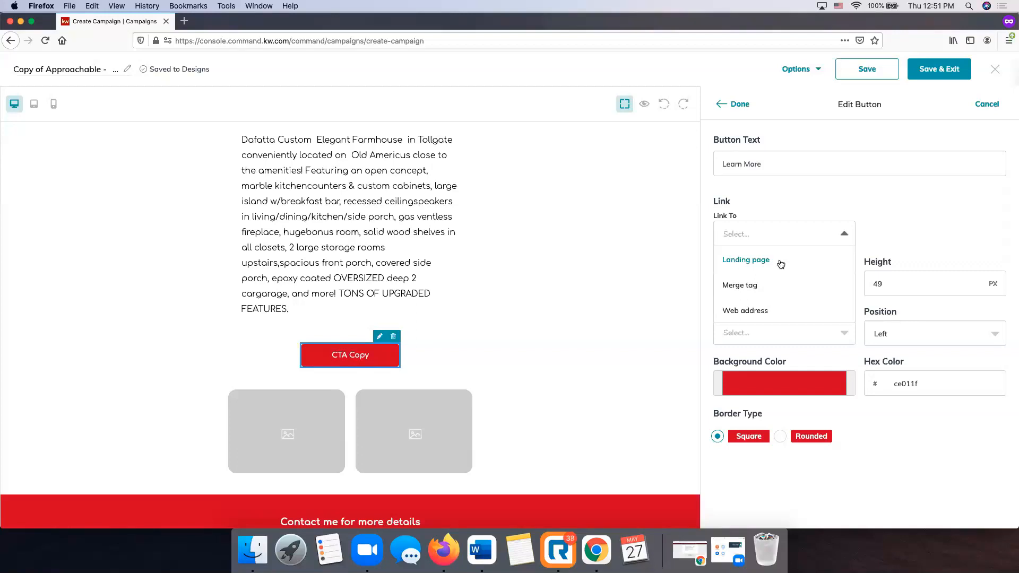
{"action": "scroll", "coordinate": [779, 265], "scroll_direction": "down", "scroll_amount": 1}
{"action": "left_click", "coordinate": [772, 292]}
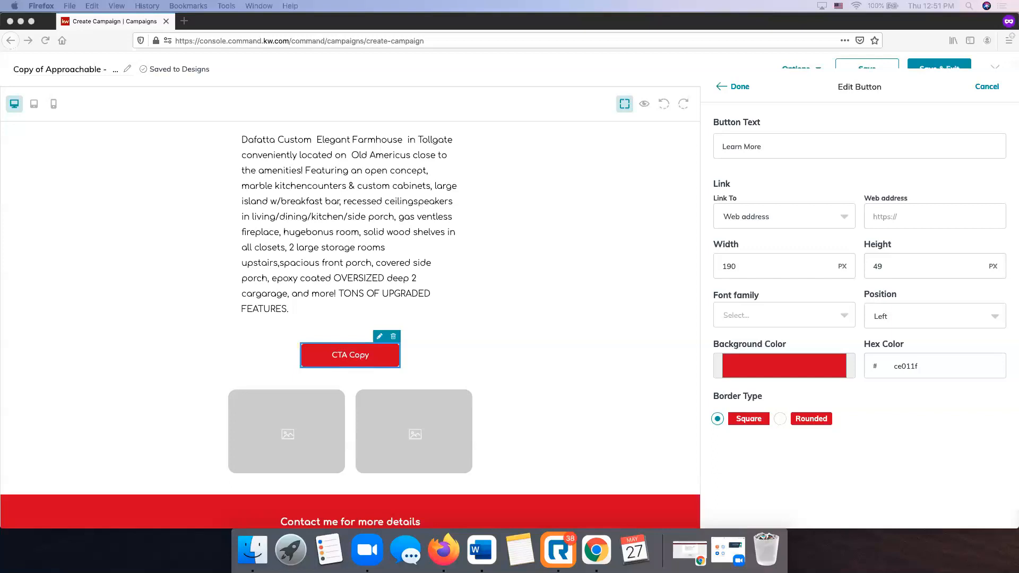
{"action": "left_click", "coordinate": [942, 218]}
{"action": "left_click", "coordinate": [916, 214]}
{"action": "key", "text": "super+v"}
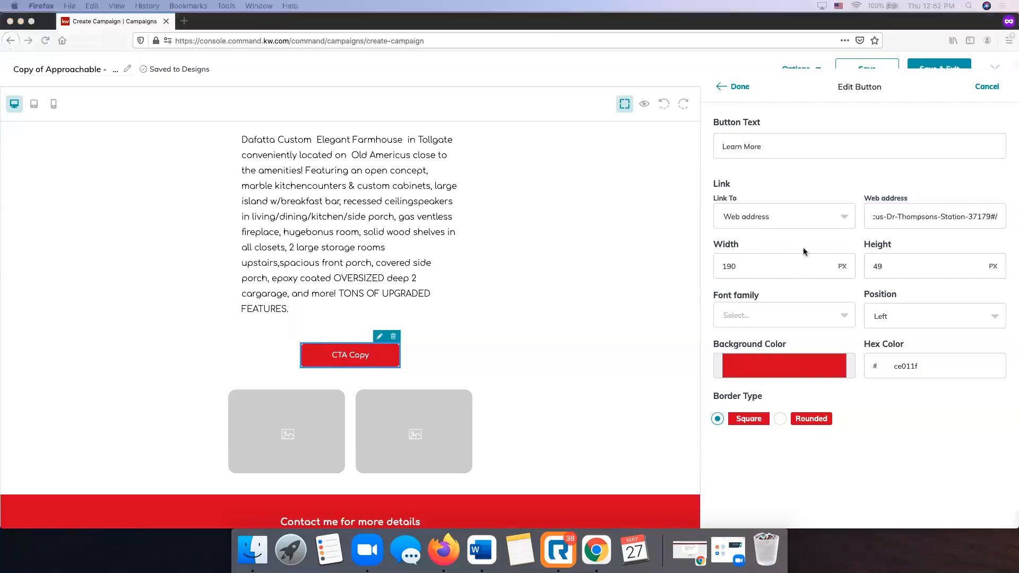
Set the button's border type to Rounded and apply the changes.
{"action": "left_click", "coordinate": [811, 254]}
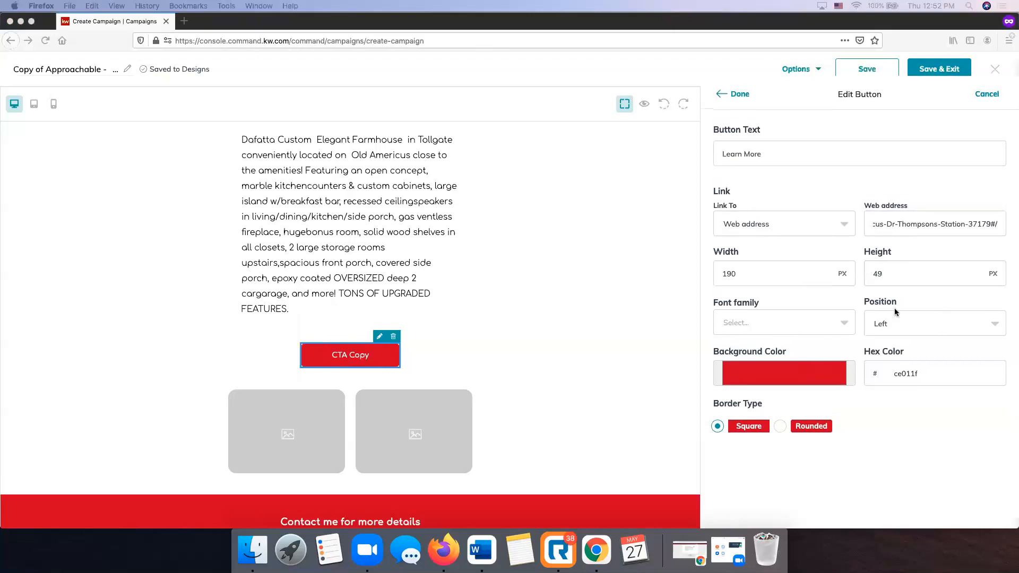
{"action": "scroll", "coordinate": [775, 390], "scroll_direction": "down", "scroll_amount": 3}
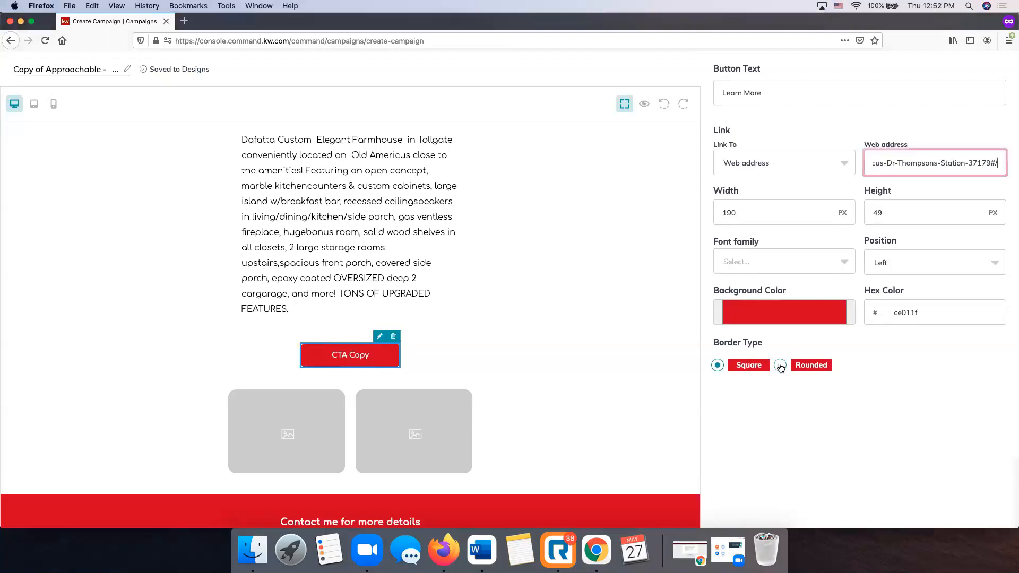
{"action": "left_click", "coordinate": [780, 366]}
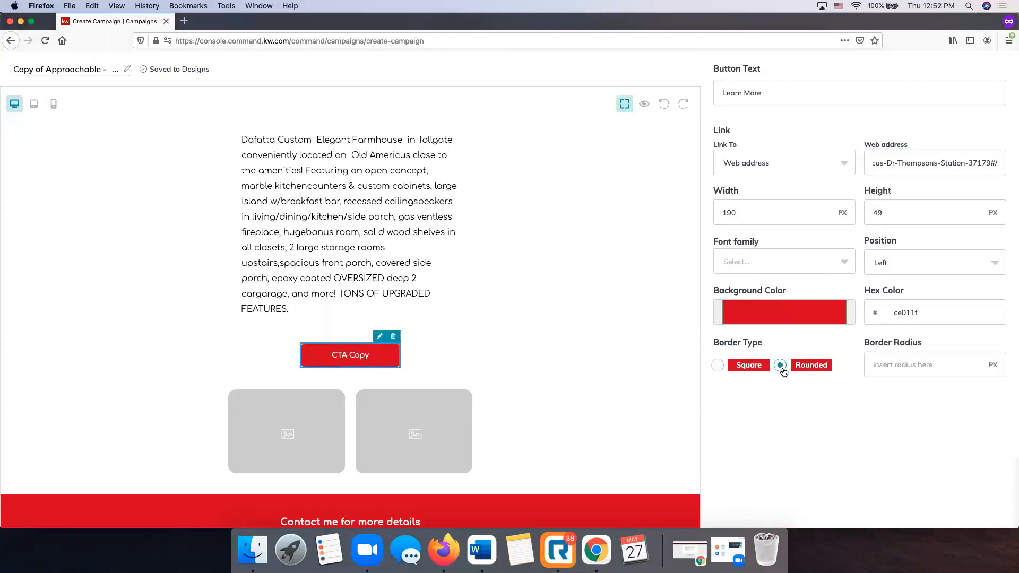
{"action": "scroll", "coordinate": [783, 372], "scroll_direction": "up", "scroll_amount": 3}
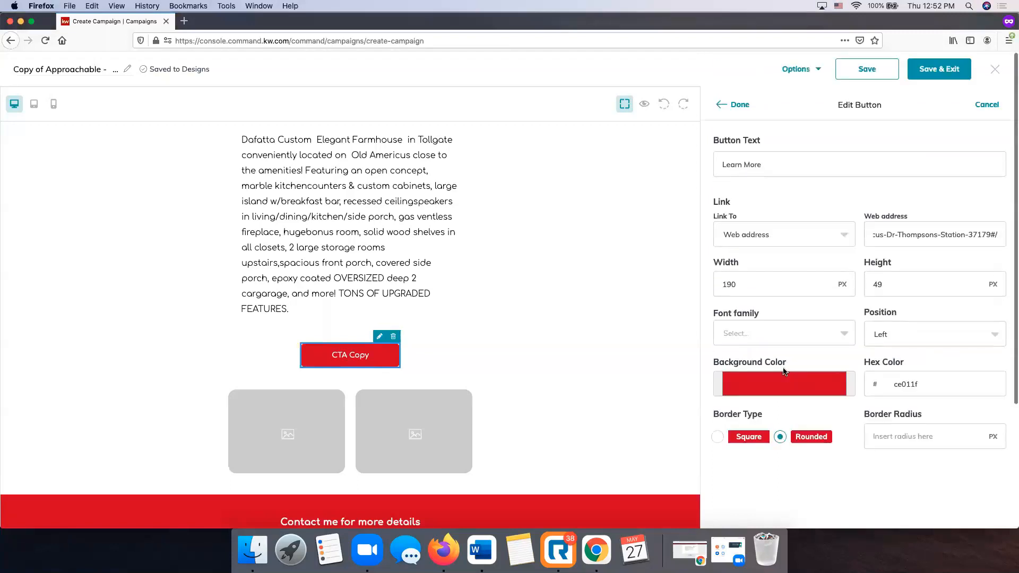
{"action": "left_click", "coordinate": [741, 106]}
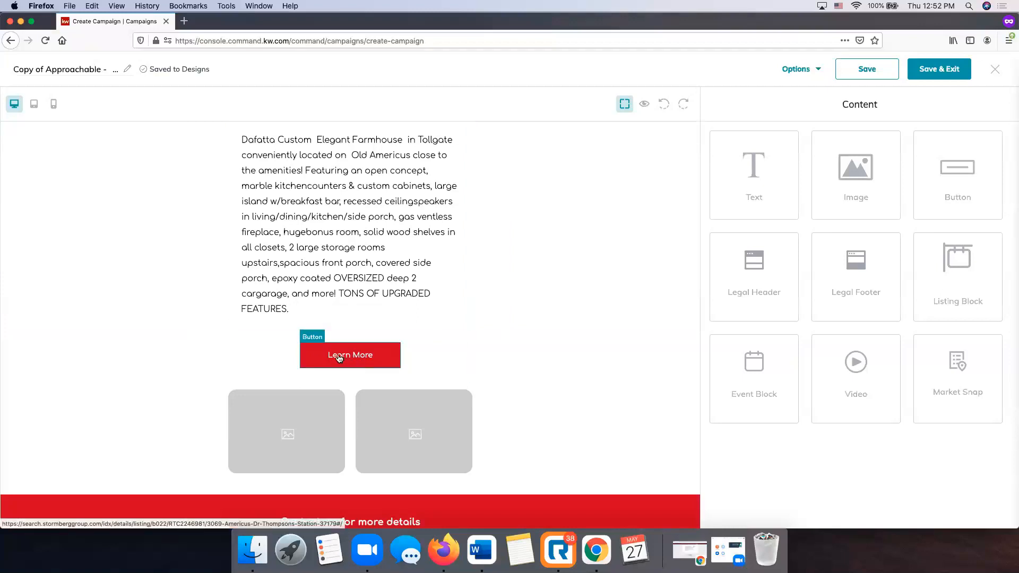
Open the image uploader for the first placeholder image below Learn More.
{"action": "scroll", "coordinate": [339, 358], "scroll_direction": "up", "scroll_amount": 3}
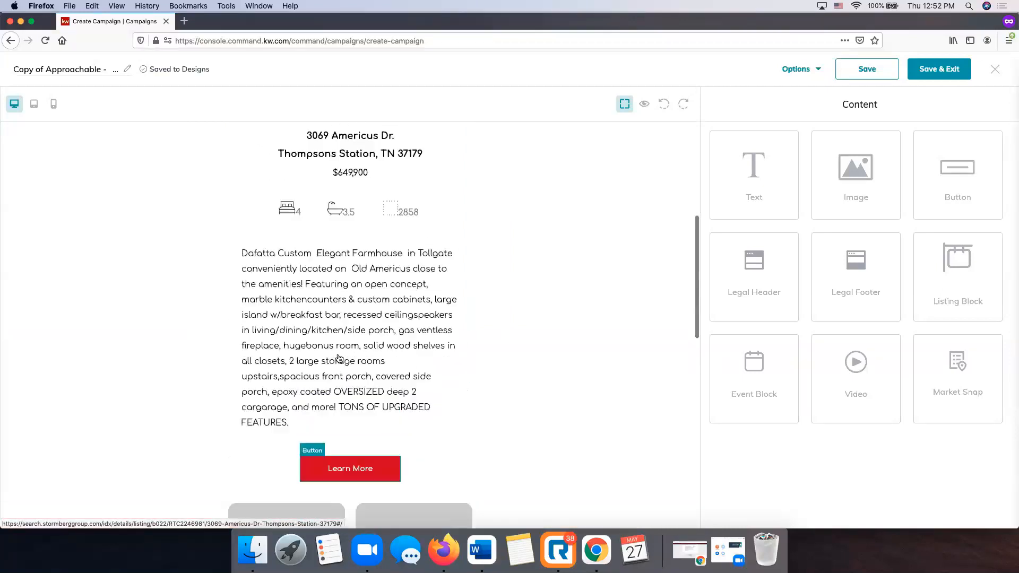
{"action": "scroll", "coordinate": [341, 357], "scroll_direction": "down", "scroll_amount": 5}
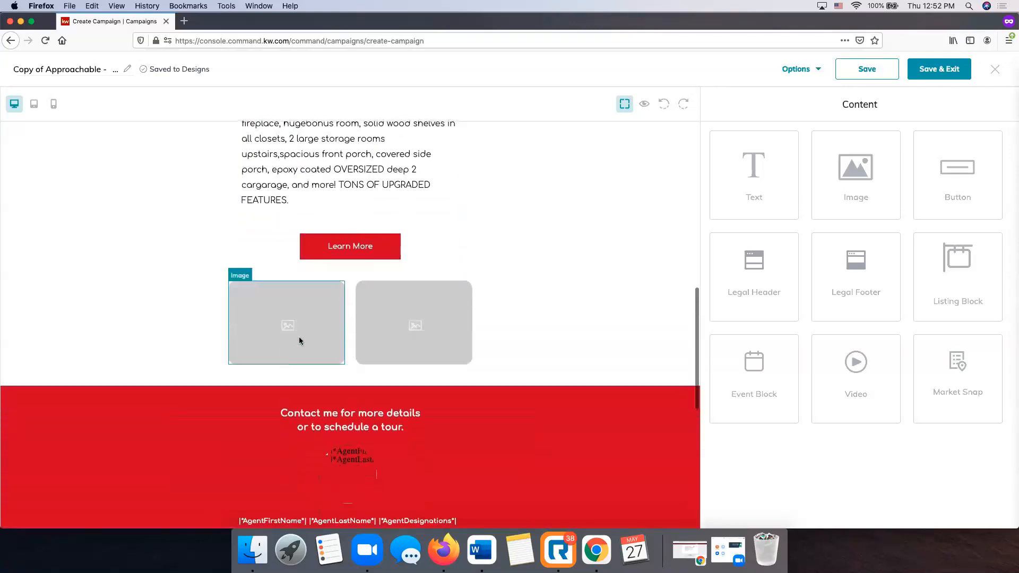
{"action": "left_click", "coordinate": [300, 340]}
{"action": "left_click", "coordinate": [324, 276]}
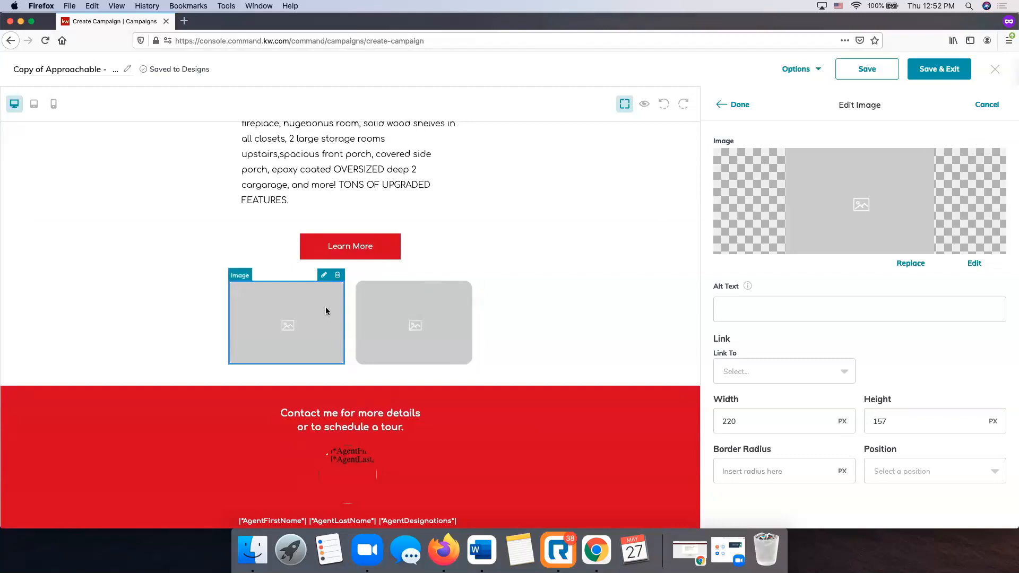
{"action": "left_click", "coordinate": [910, 264]}
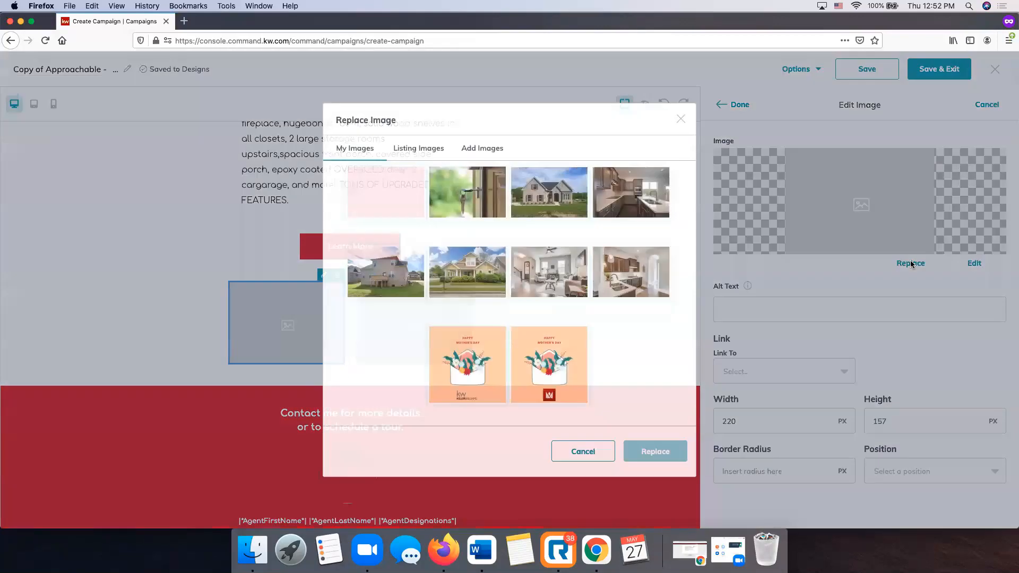
{"action": "left_click", "coordinate": [417, 154]}
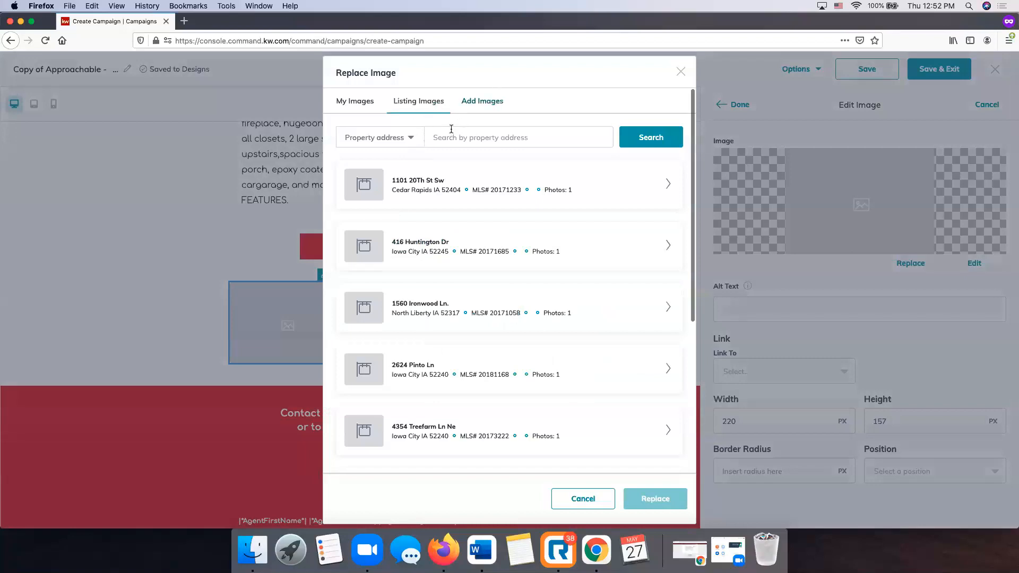
{"action": "left_click", "coordinate": [483, 103]}
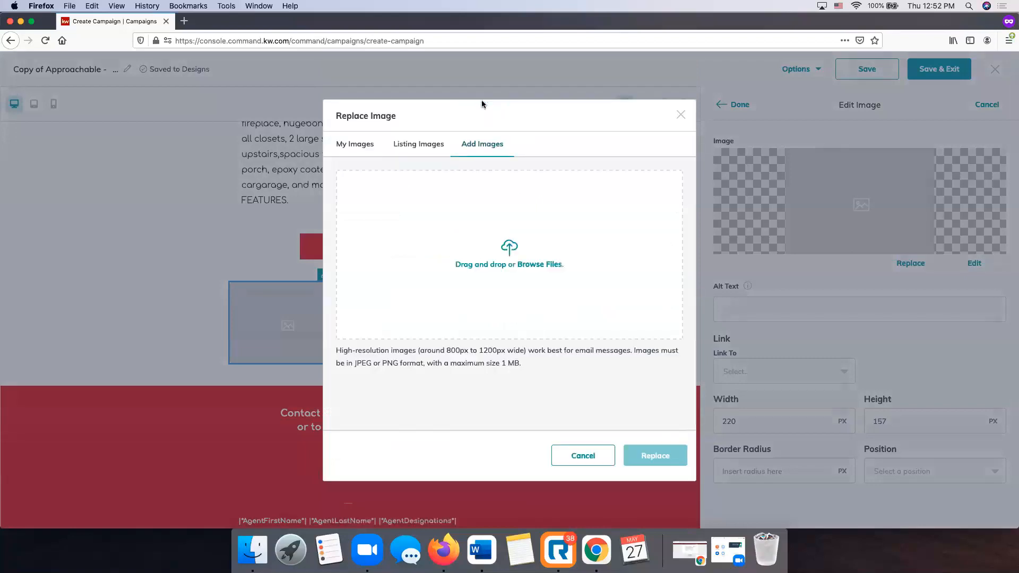
{"action": "left_click", "coordinate": [514, 262]}
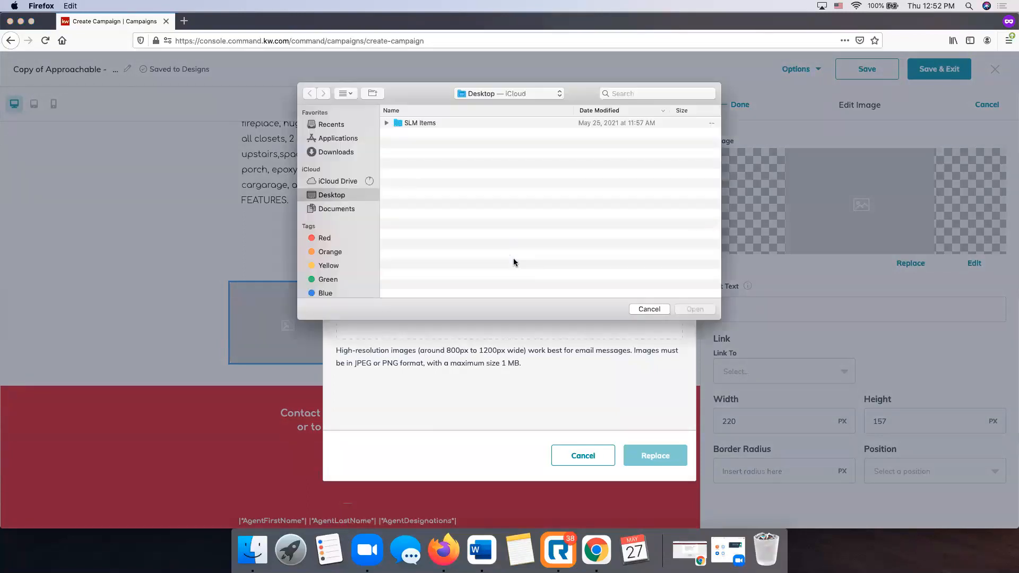
Upload Americus 2.jpg and Americus 3.jpg from the Downloads folder.
{"action": "left_click", "coordinate": [338, 154]}
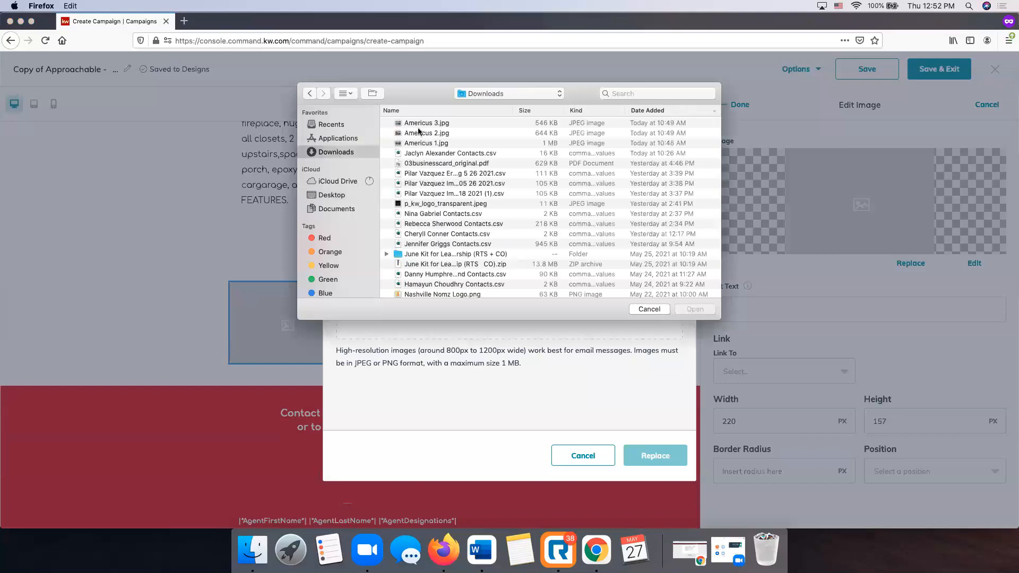
{"action": "left_click", "coordinate": [431, 133]}
{"action": "double_click", "coordinate": [431, 133]}
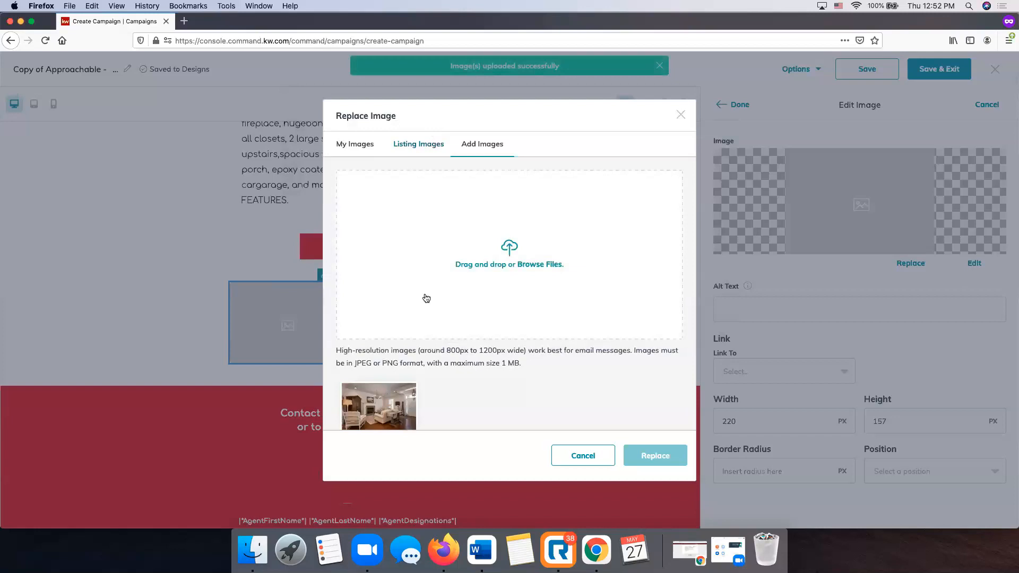
{"action": "scroll", "coordinate": [479, 263], "scroll_direction": "down", "scroll_amount": 1}
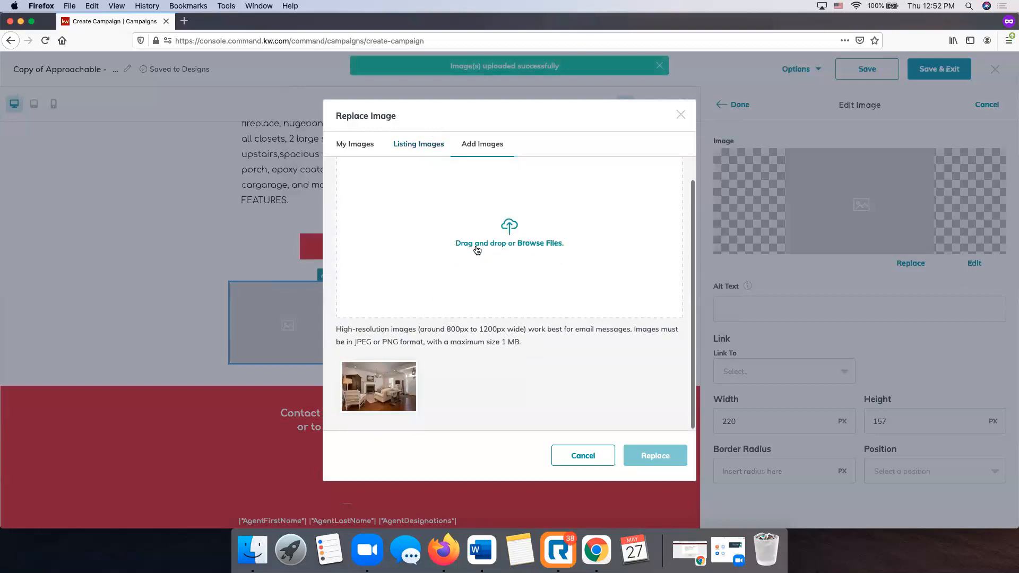
{"action": "left_click", "coordinate": [512, 229]}
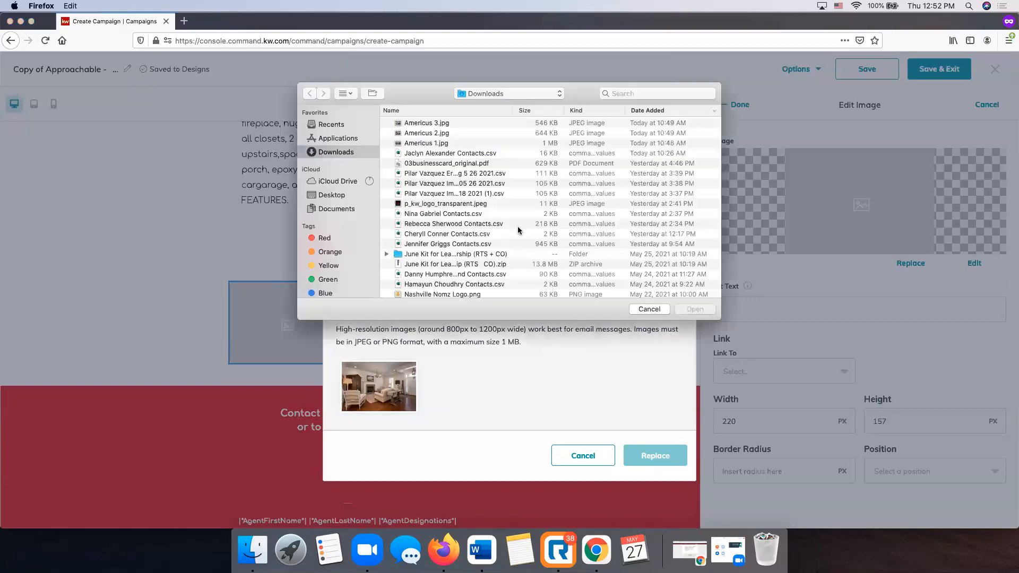
{"action": "left_click", "coordinate": [422, 123]}
{"action": "double_click", "coordinate": [423, 124]}
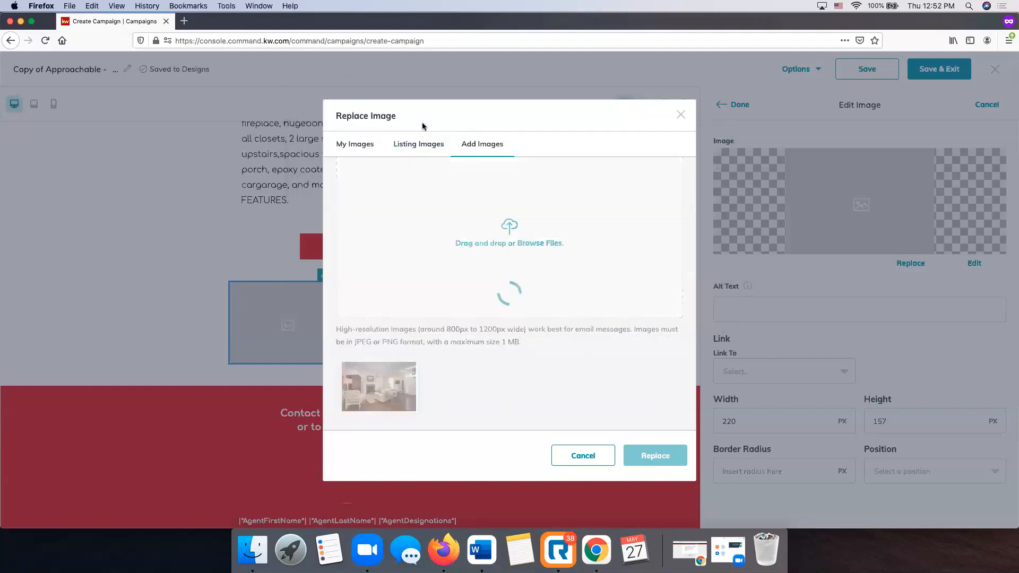
Replace the first placeholder with the living-room photo and finish editing.
{"action": "left_click", "coordinate": [377, 389]}
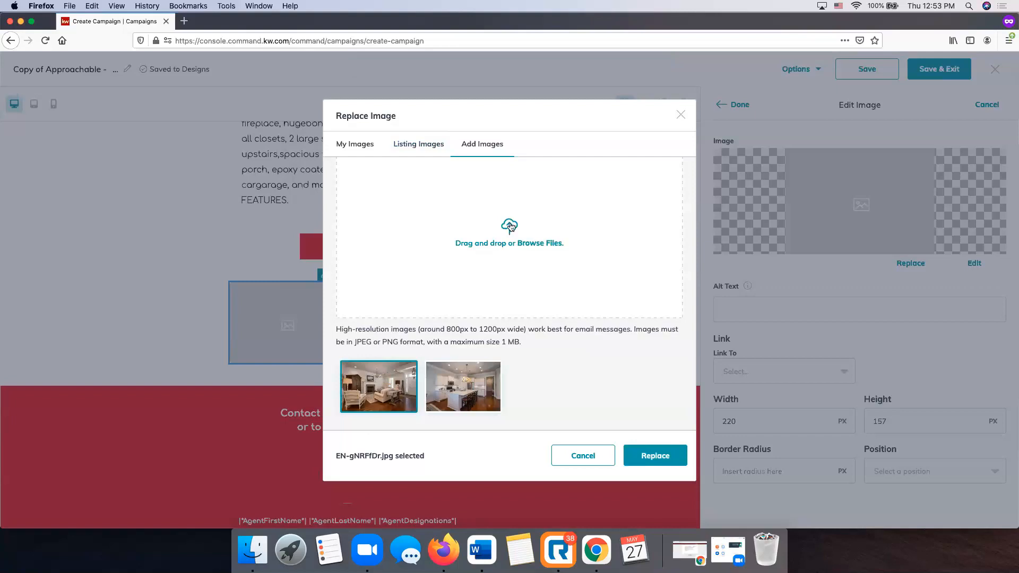
{"action": "left_click", "coordinate": [652, 455]}
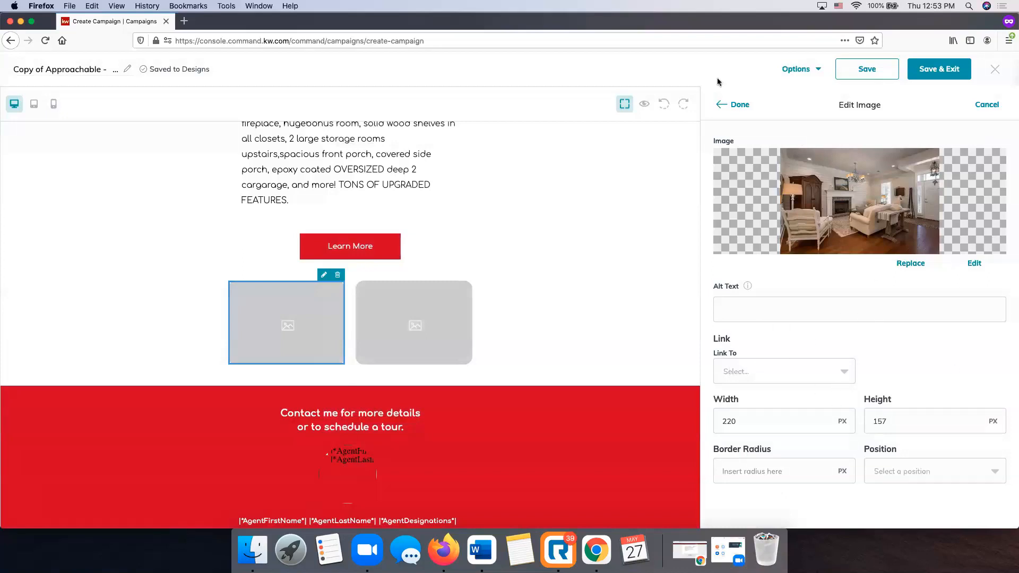
{"action": "left_click", "coordinate": [250, 341]}
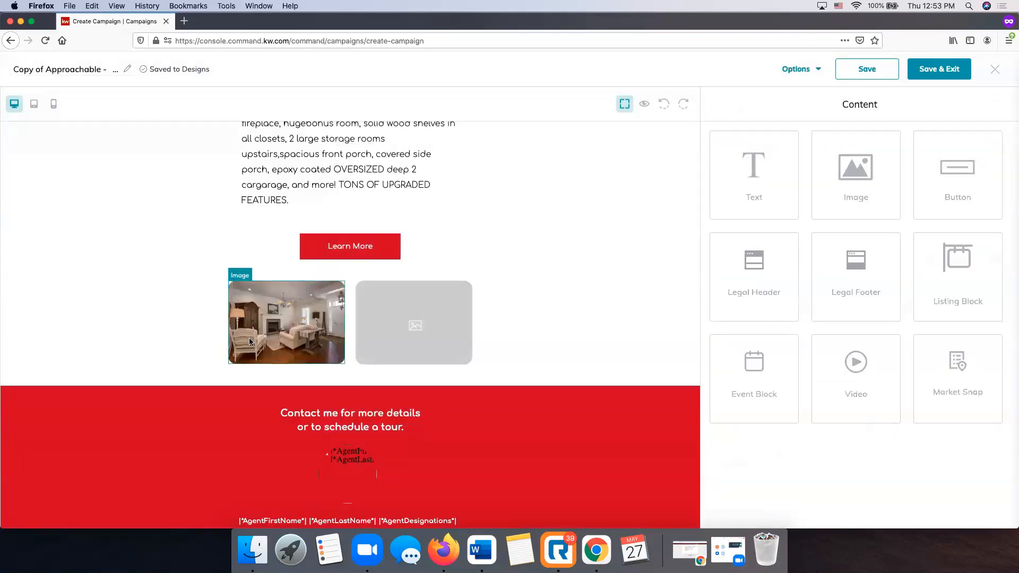
Replace the right-hand image placeholder with the kitchen photo from My Images.
{"action": "left_click", "coordinate": [447, 316]}
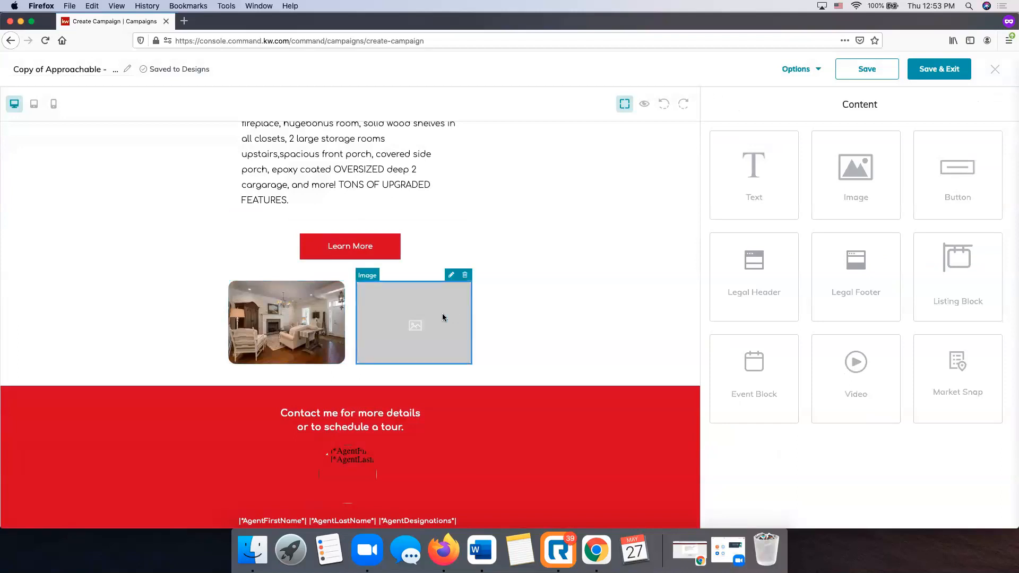
{"action": "left_click", "coordinate": [450, 277]}
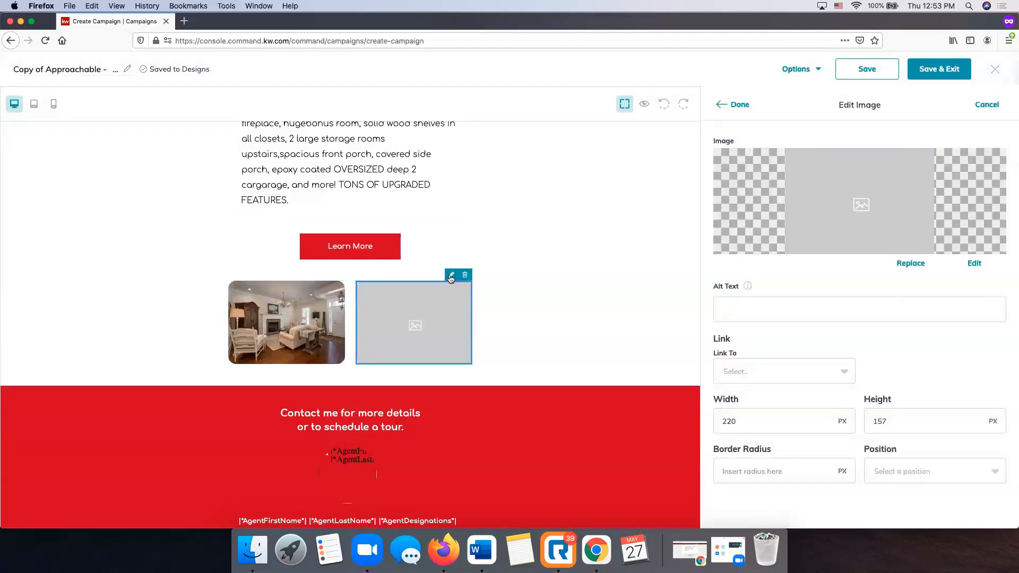
{"action": "left_click", "coordinate": [911, 264]}
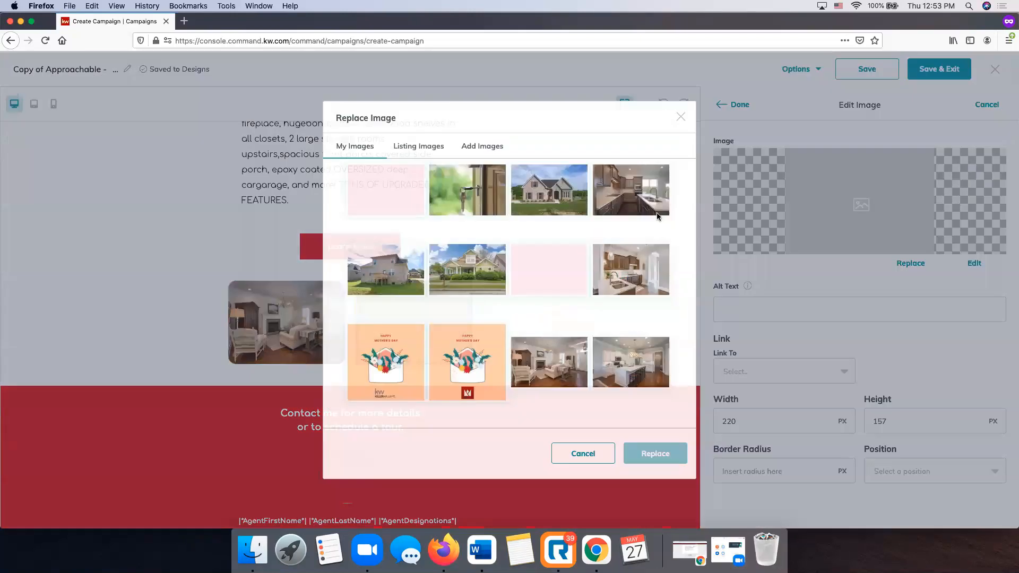
{"action": "scroll", "coordinate": [584, 255], "scroll_direction": "down", "scroll_amount": 3}
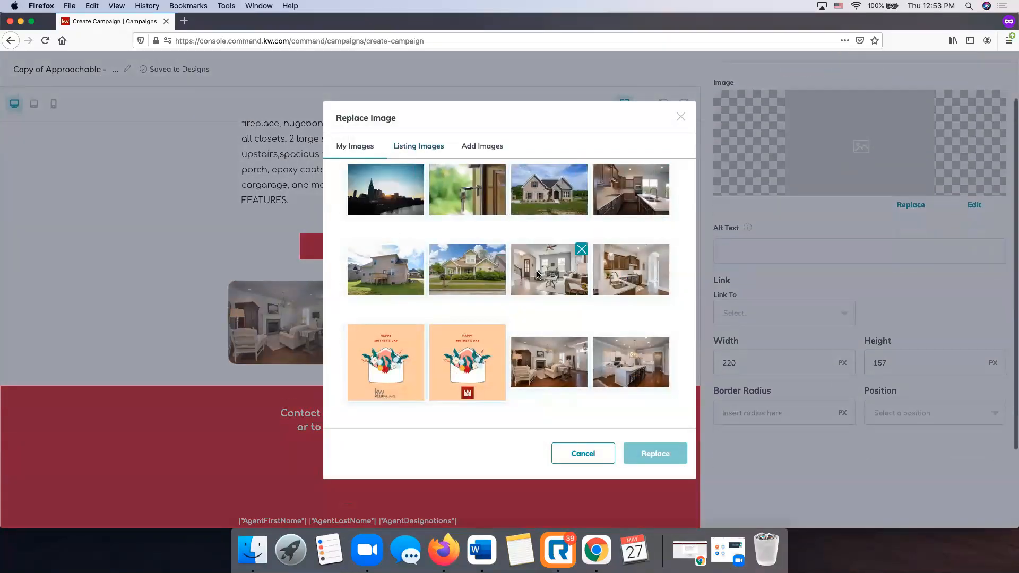
{"action": "left_click", "coordinate": [628, 363]}
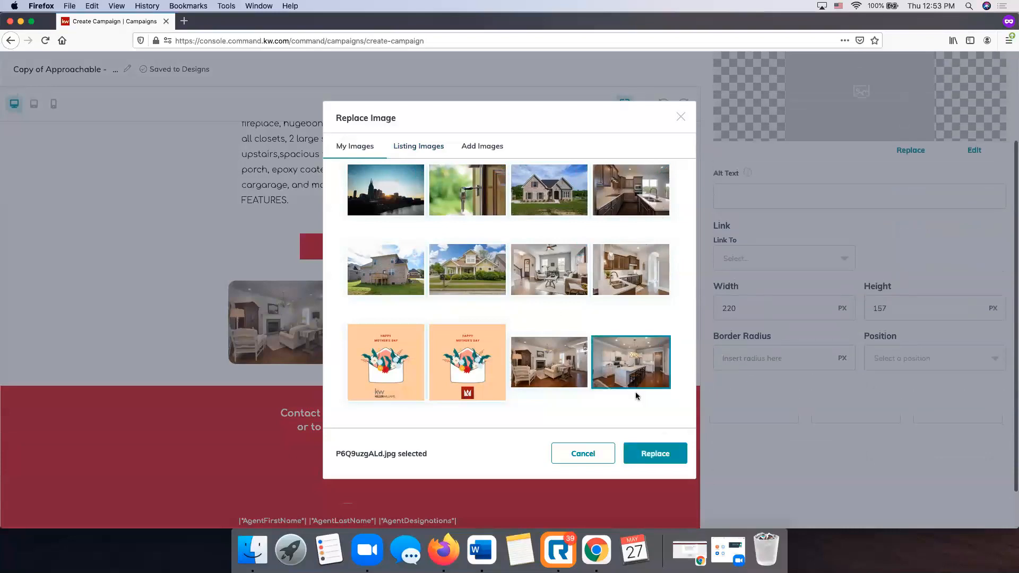
{"action": "left_click", "coordinate": [655, 449]}
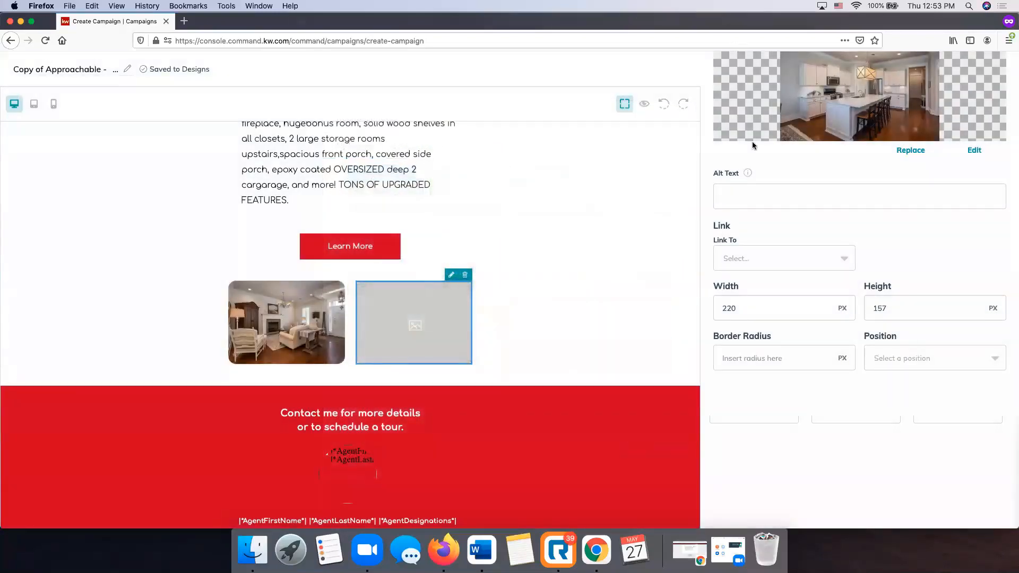
{"action": "scroll", "coordinate": [752, 141], "scroll_direction": "up", "scroll_amount": 3}
{"action": "left_click", "coordinate": [738, 104]}
{"action": "scroll", "coordinate": [539, 253], "scroll_direction": "down", "scroll_amount": 5}
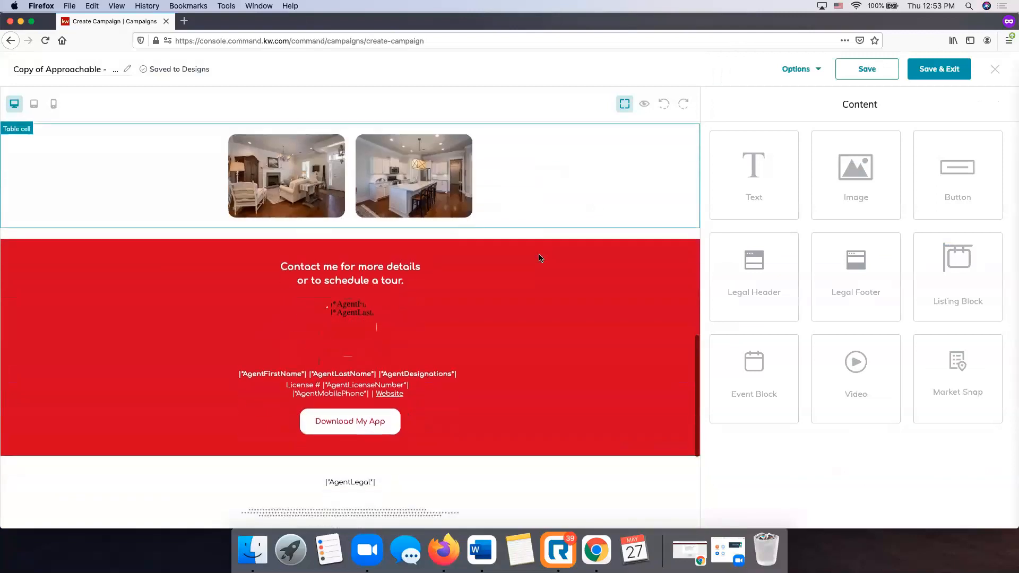
{"action": "scroll", "coordinate": [539, 258], "scroll_direction": "down", "scroll_amount": 5}
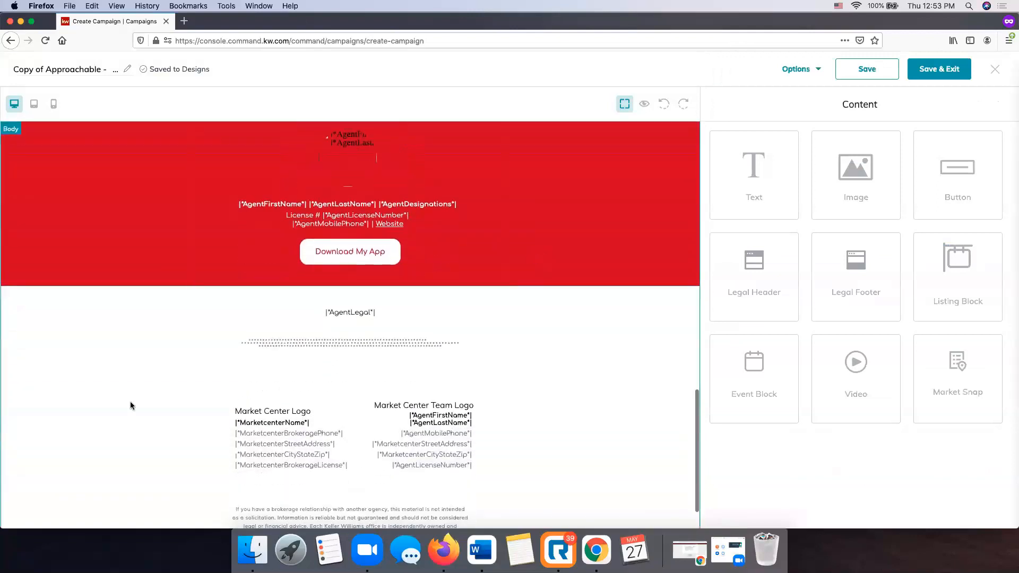
{"action": "scroll", "coordinate": [445, 380], "scroll_direction": "up", "scroll_amount": 15}
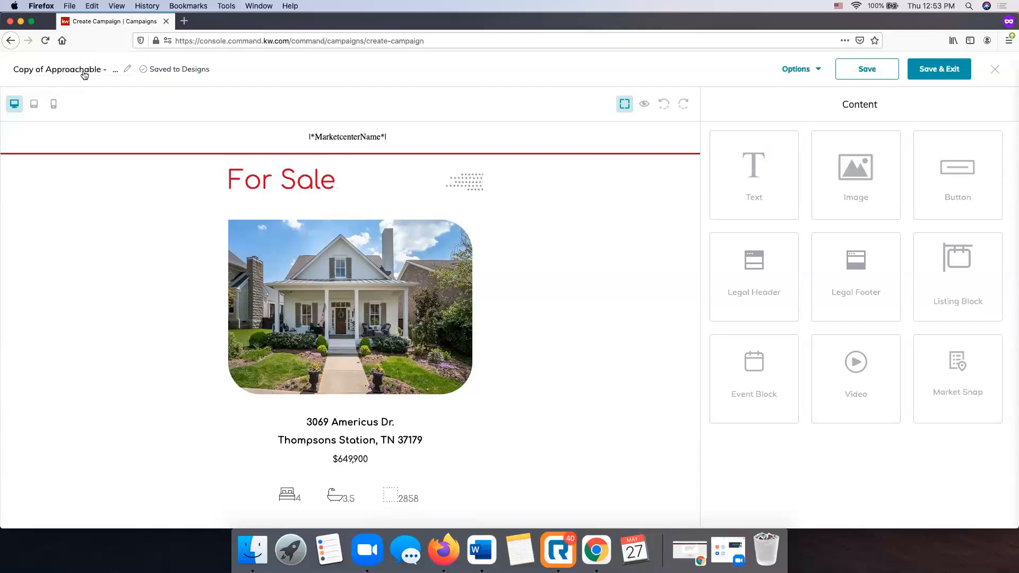
Retitle the design 'Americus Email Blast', save it to My Design Templates, and preview it.
{"action": "left_click", "coordinate": [78, 72]}
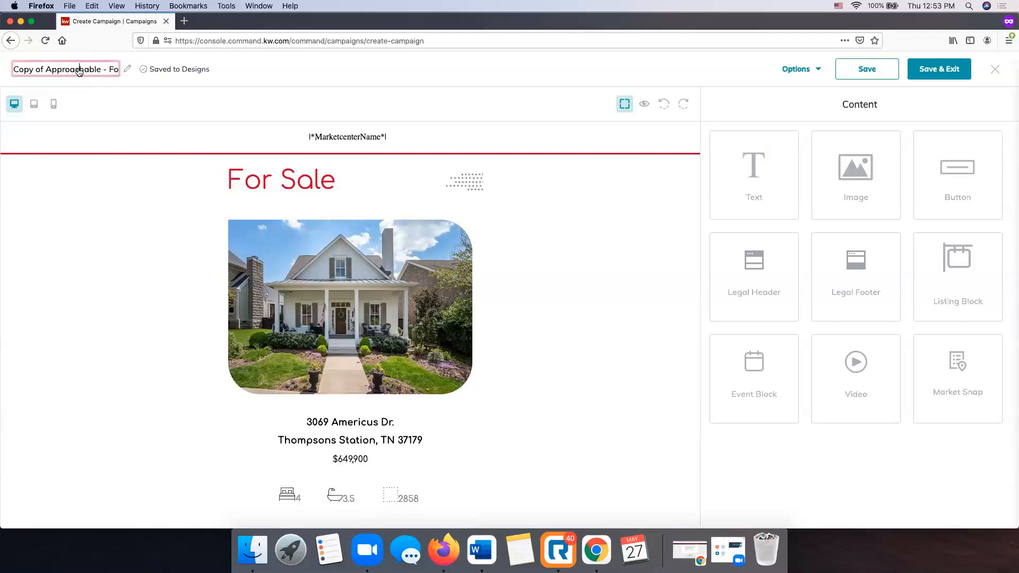
{"action": "triple_click", "coordinate": [79, 71]}
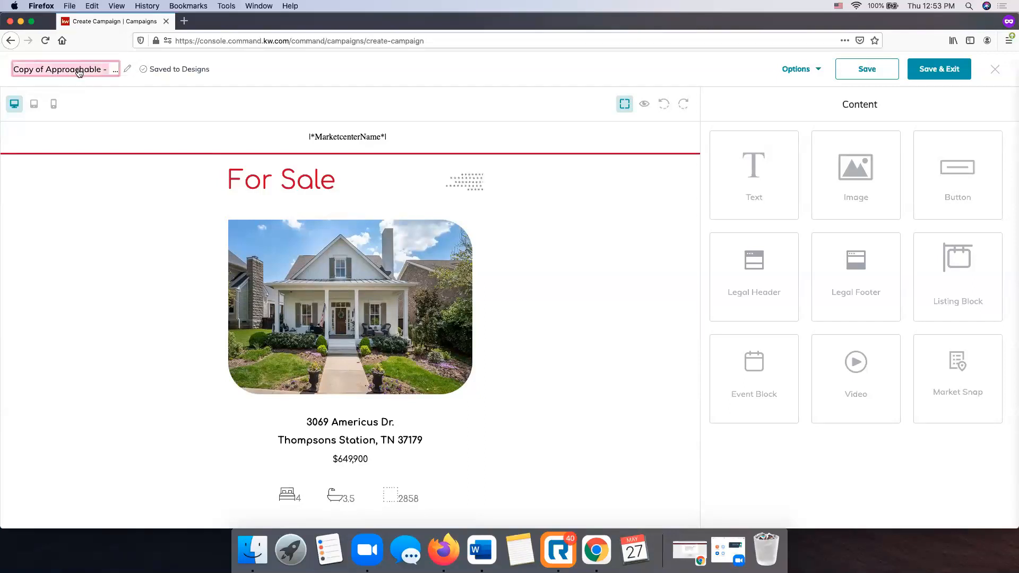
{"action": "key", "text": "BackSpace"}
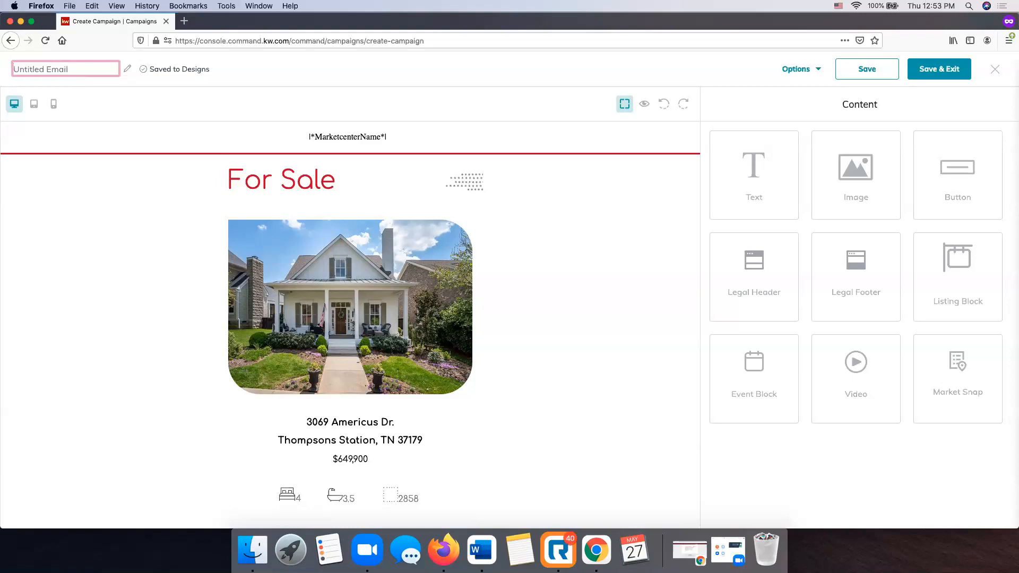
{"action": "type", "text": "Americus Email Blast"}
{"action": "left_click", "coordinate": [237, 73]}
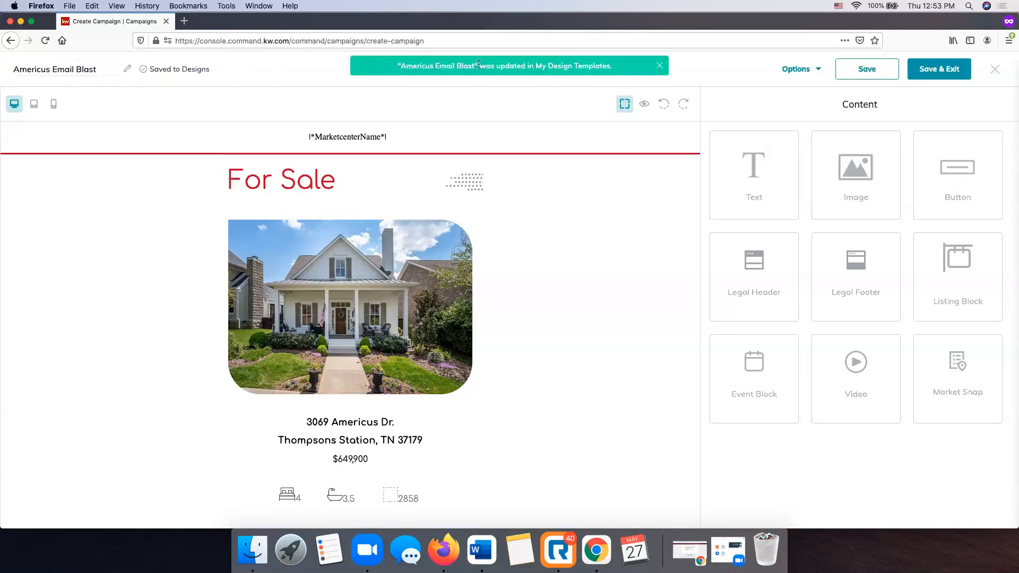
{"action": "left_click", "coordinate": [853, 76]}
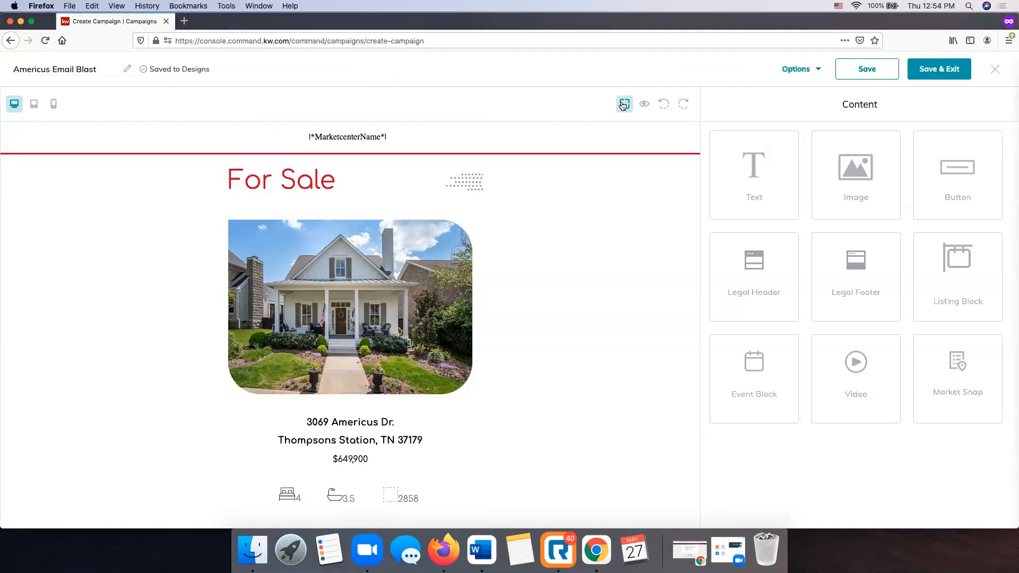
{"action": "left_click", "coordinate": [645, 106]}
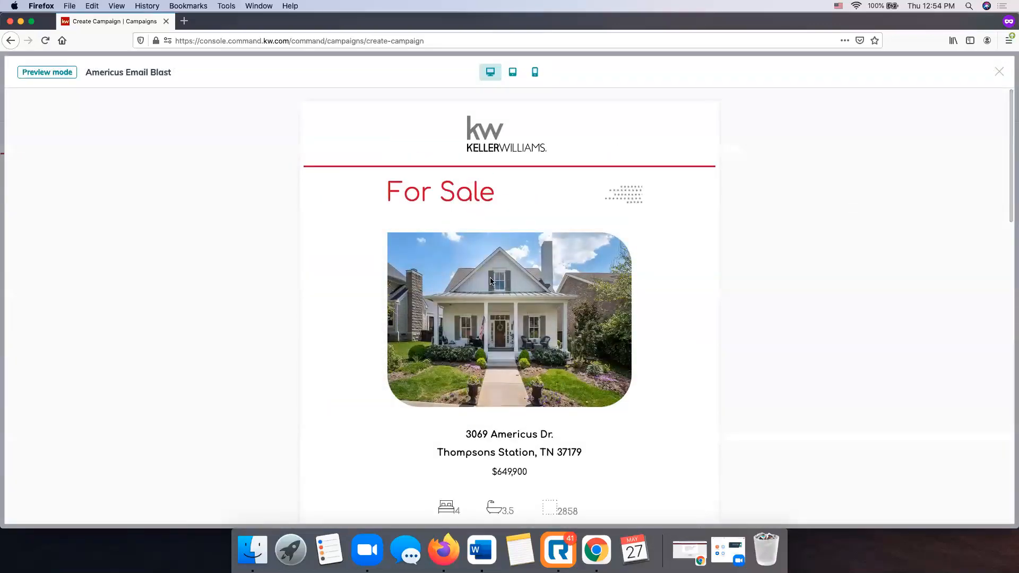
Scroll through the preview, view it at tablet and phone widths, then return to desktop.
{"action": "scroll", "coordinate": [490, 281], "scroll_direction": "down", "scroll_amount": 1}
{"action": "scroll", "coordinate": [490, 281], "scroll_direction": "up", "scroll_amount": 1}
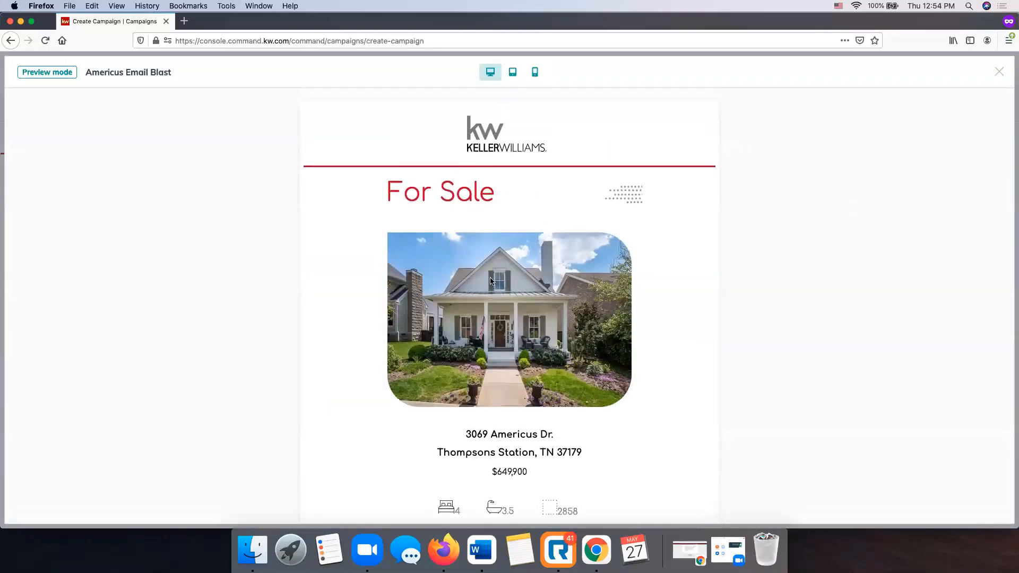
{"action": "scroll", "coordinate": [490, 281], "scroll_direction": "down", "scroll_amount": 10}
{"action": "scroll", "coordinate": [490, 281], "scroll_direction": "down", "scroll_amount": 11}
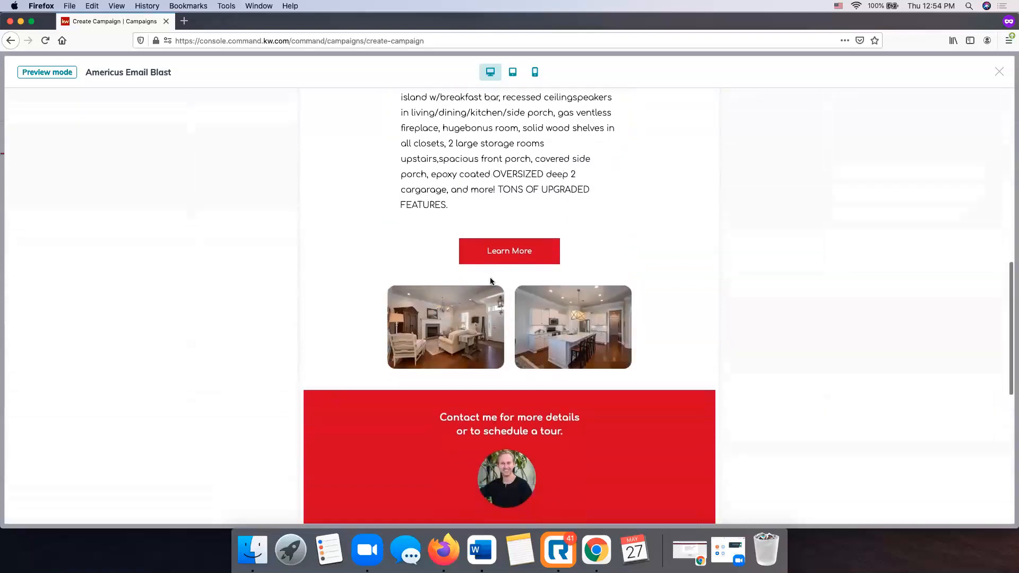
{"action": "scroll", "coordinate": [490, 281], "scroll_direction": "down", "scroll_amount": 2}
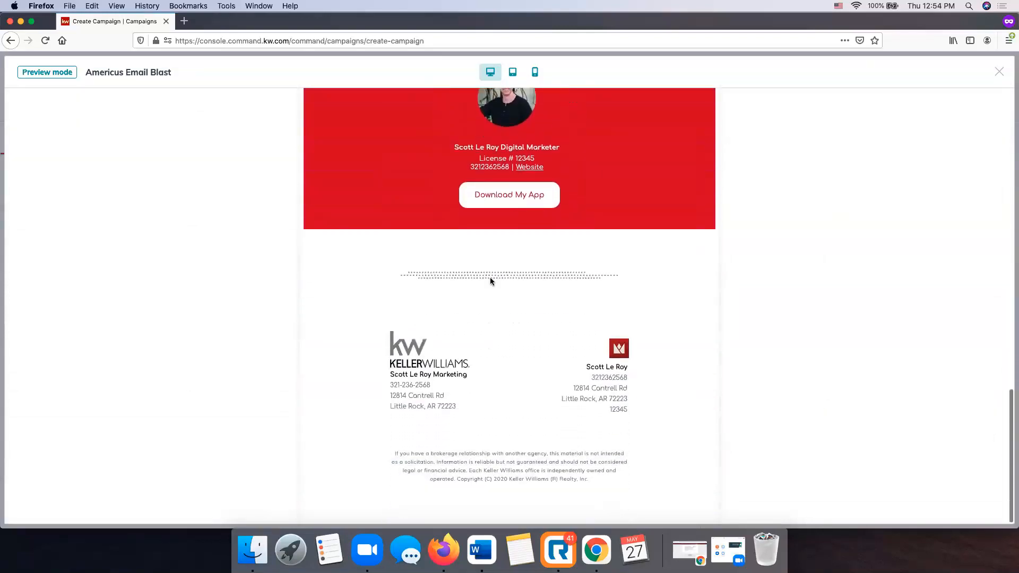
{"action": "scroll", "coordinate": [490, 282], "scroll_direction": "up", "scroll_amount": 3}
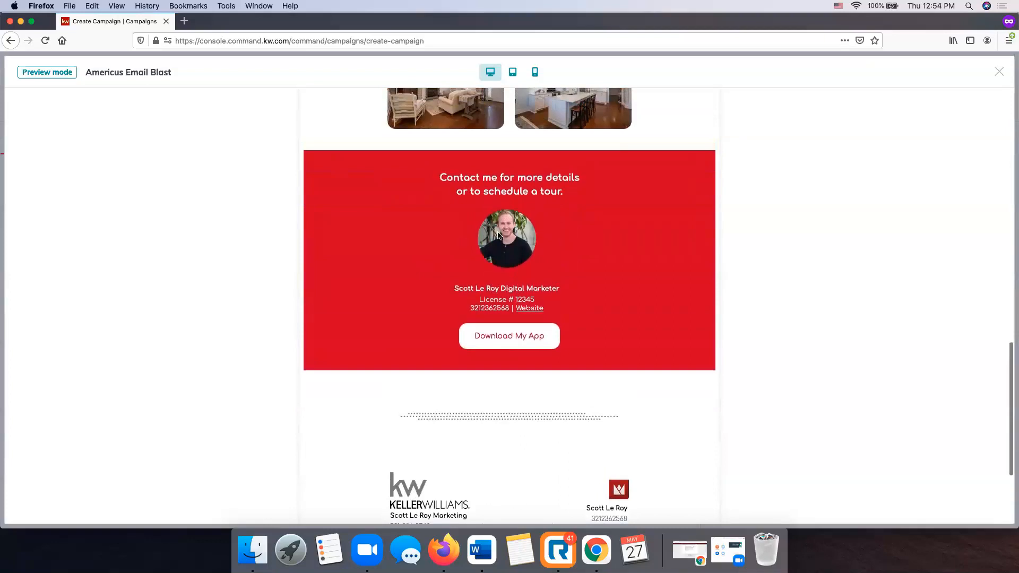
{"action": "scroll", "coordinate": [528, 265], "scroll_direction": "down", "scroll_amount": 4}
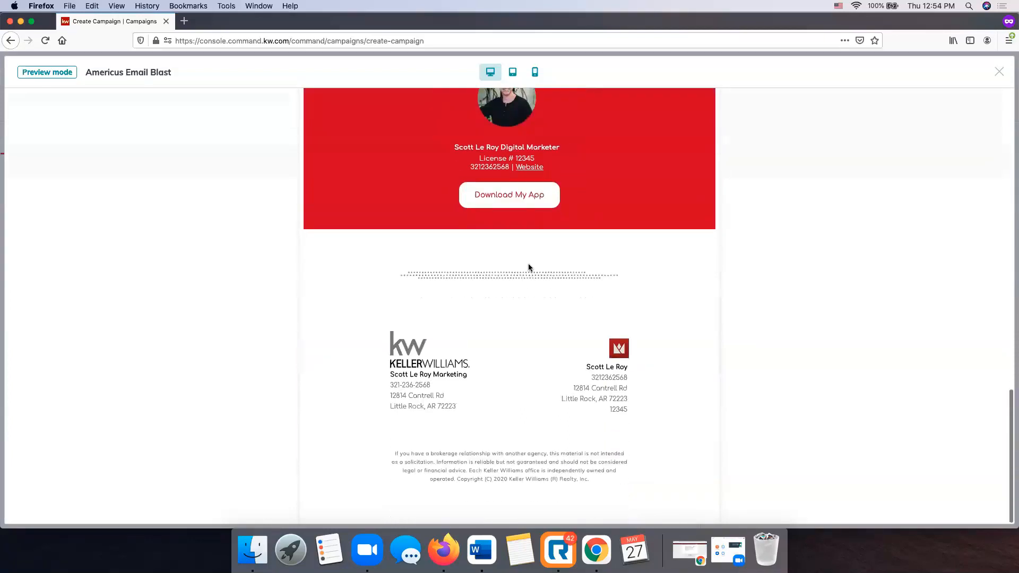
{"action": "scroll", "coordinate": [728, 319], "scroll_direction": "up", "scroll_amount": 20}
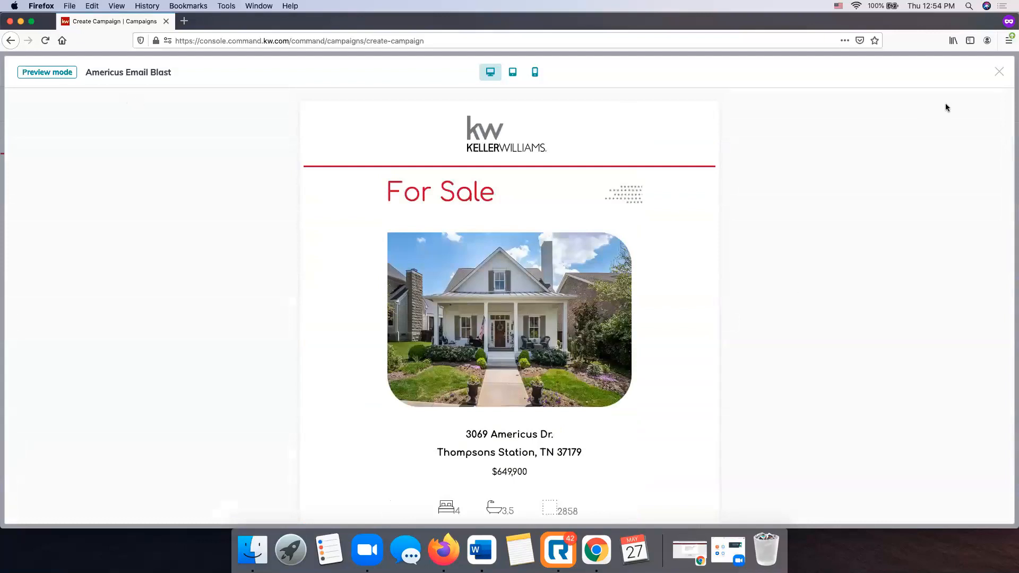
{"action": "left_click", "coordinate": [513, 74]}
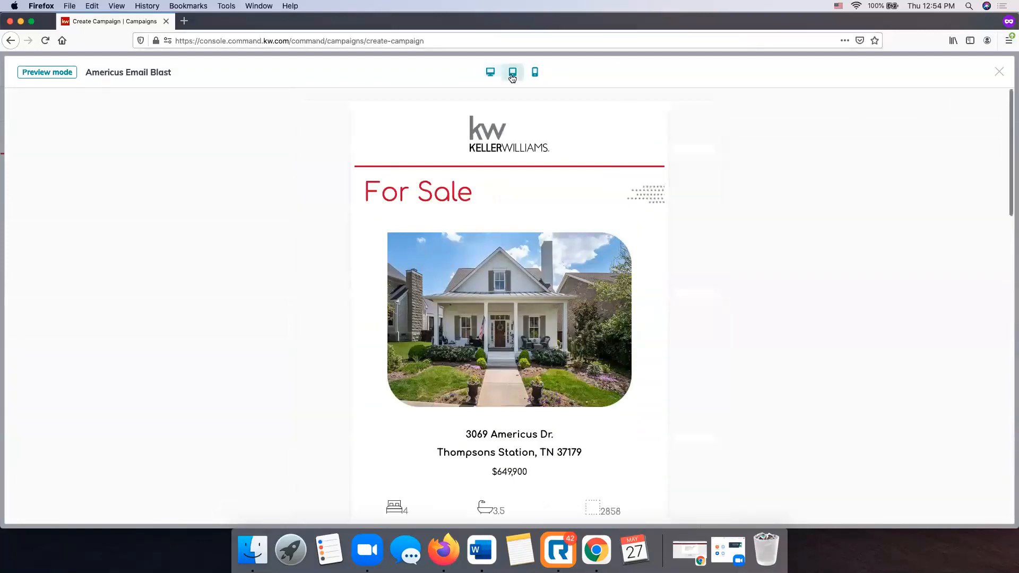
{"action": "left_click", "coordinate": [535, 73]}
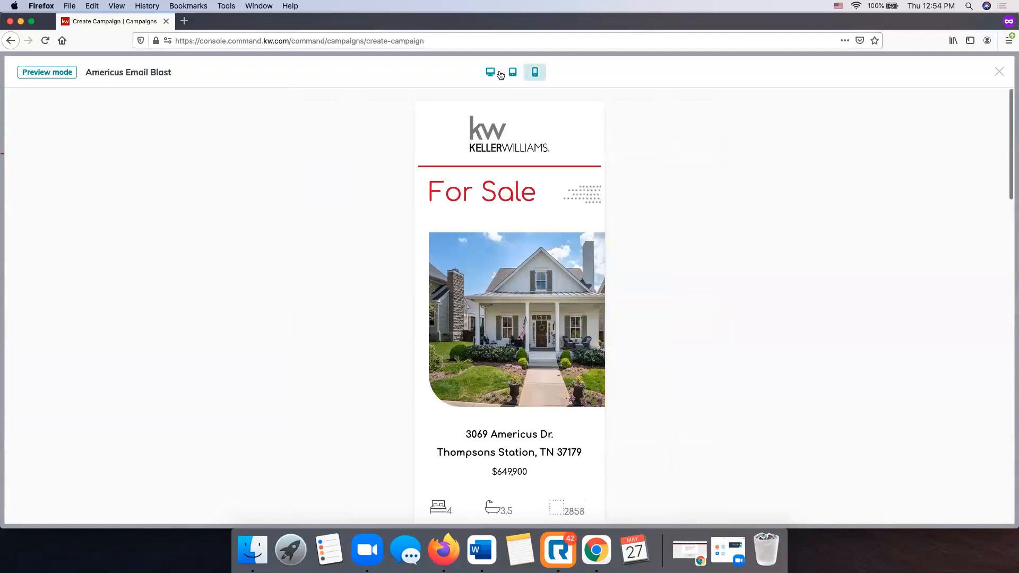
{"action": "left_click", "coordinate": [490, 73]}
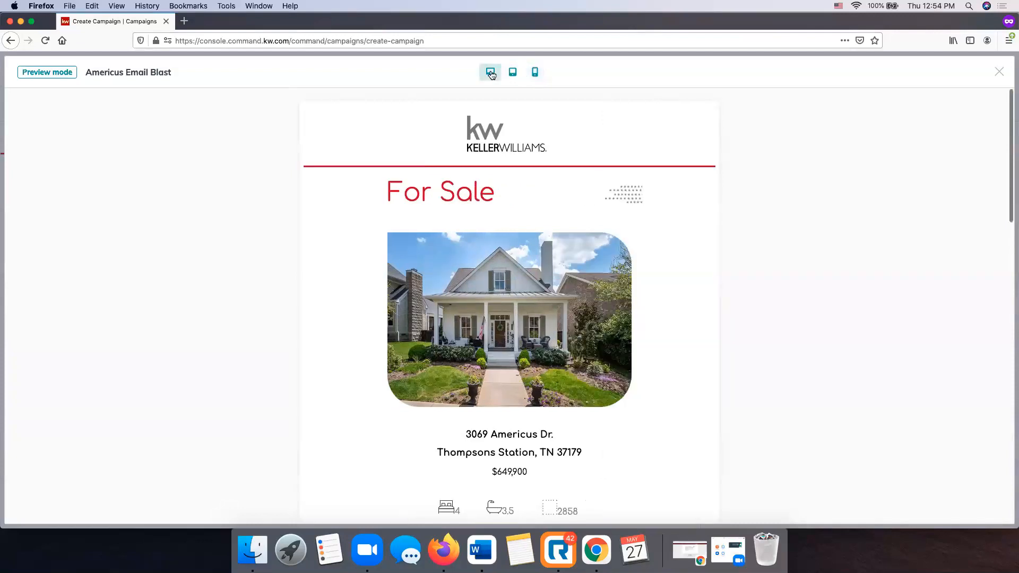
Close the preview, dismiss the Send test email dialog unsent, and Save & Exit.
{"action": "left_click", "coordinate": [1000, 73]}
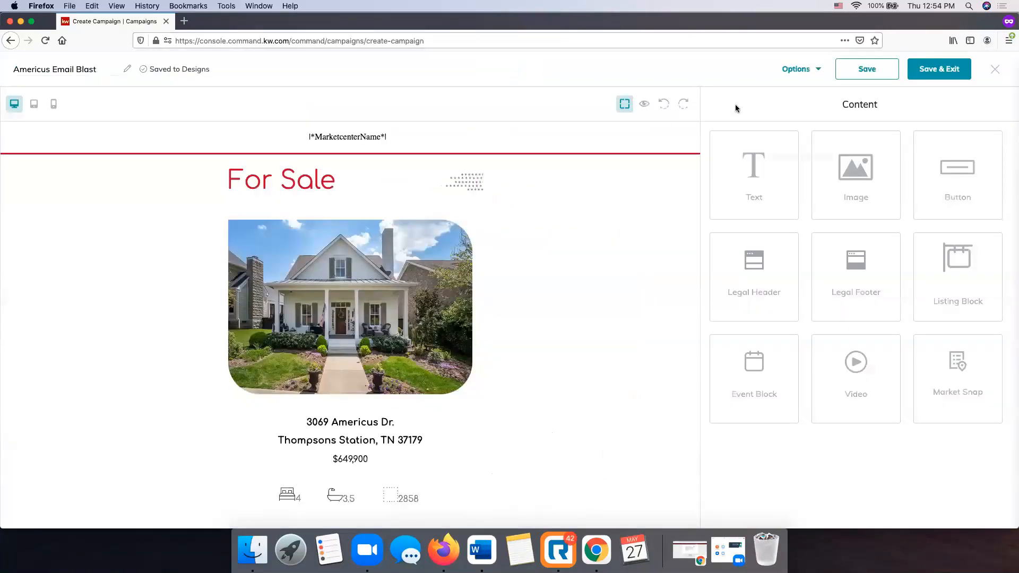
{"action": "left_click", "coordinate": [791, 73]}
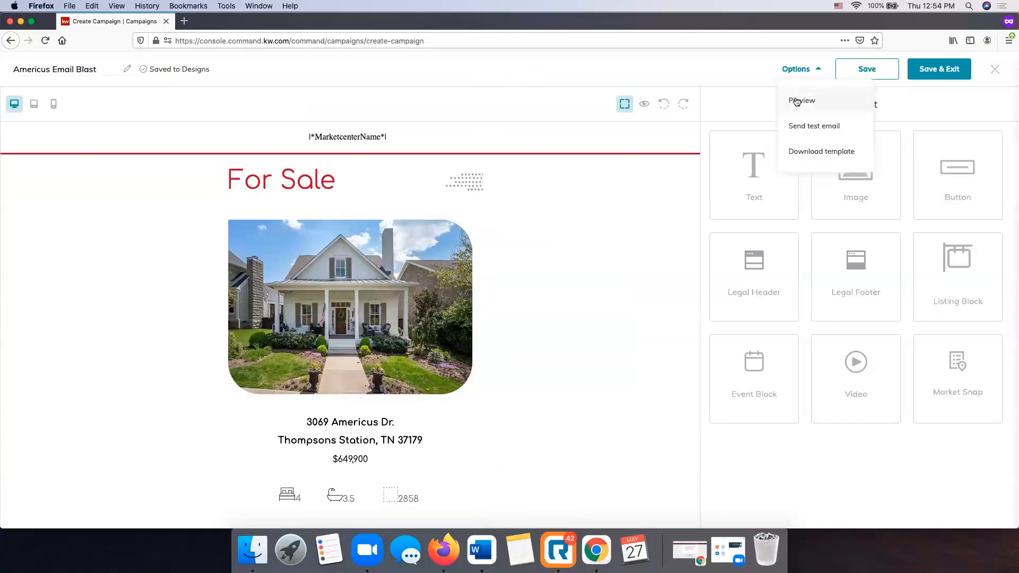
{"action": "left_click", "coordinate": [808, 126]}
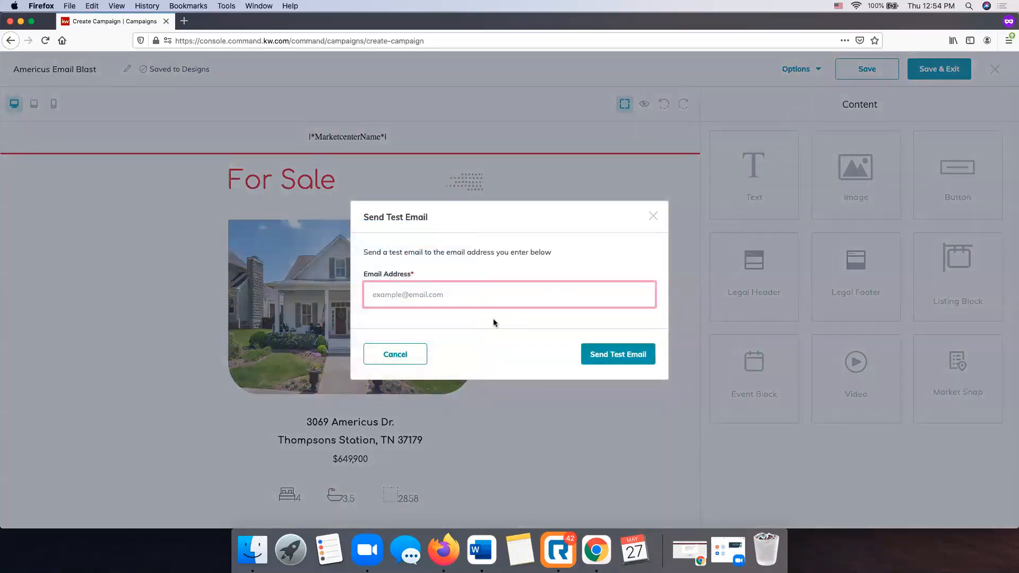
{"action": "left_click", "coordinate": [652, 217]}
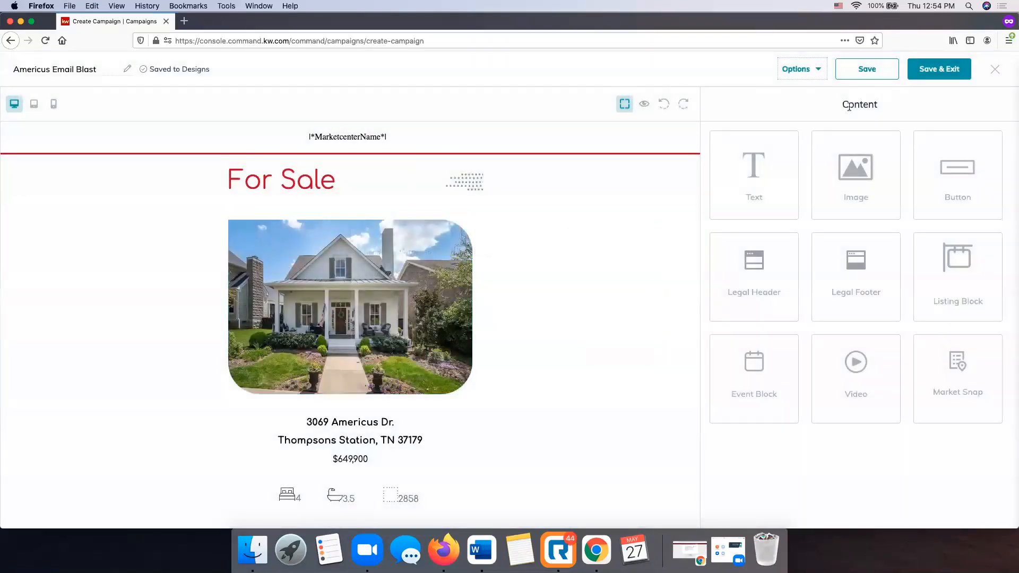
{"action": "left_click", "coordinate": [943, 74]}
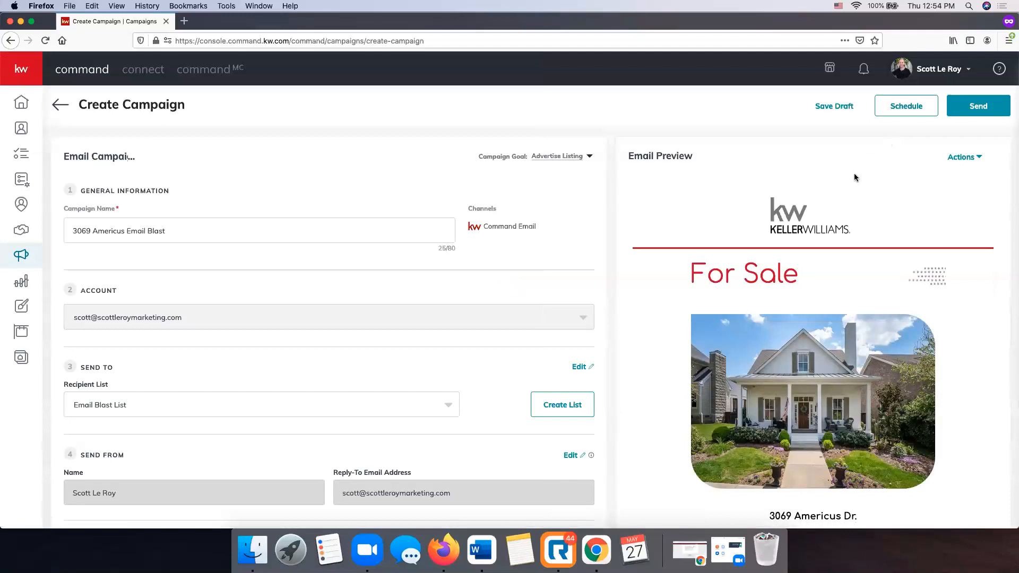
{"action": "scroll", "coordinate": [849, 207], "scroll_direction": "down", "scroll_amount": 5}
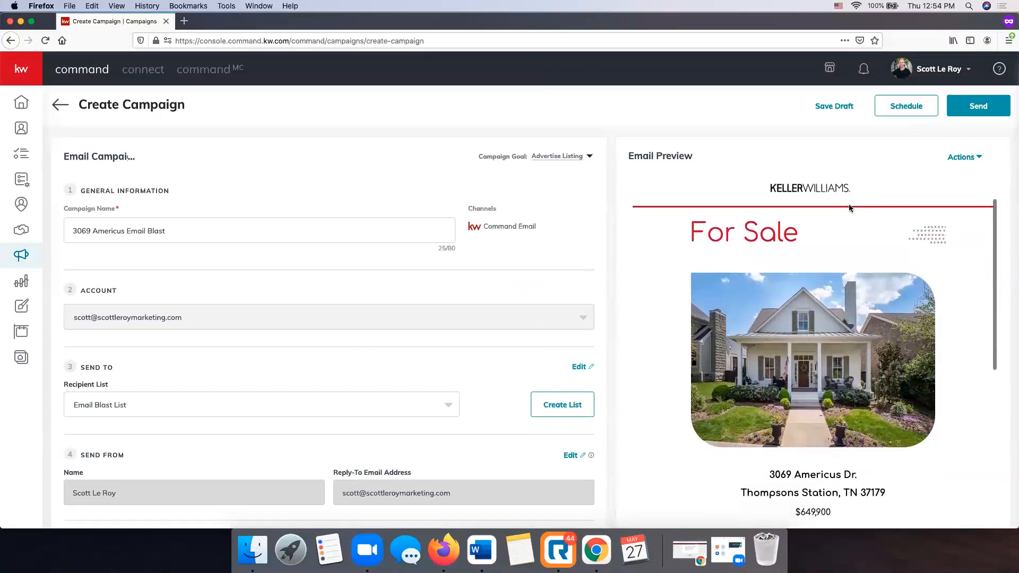
{"action": "scroll", "coordinate": [848, 206], "scroll_direction": "down", "scroll_amount": 10}
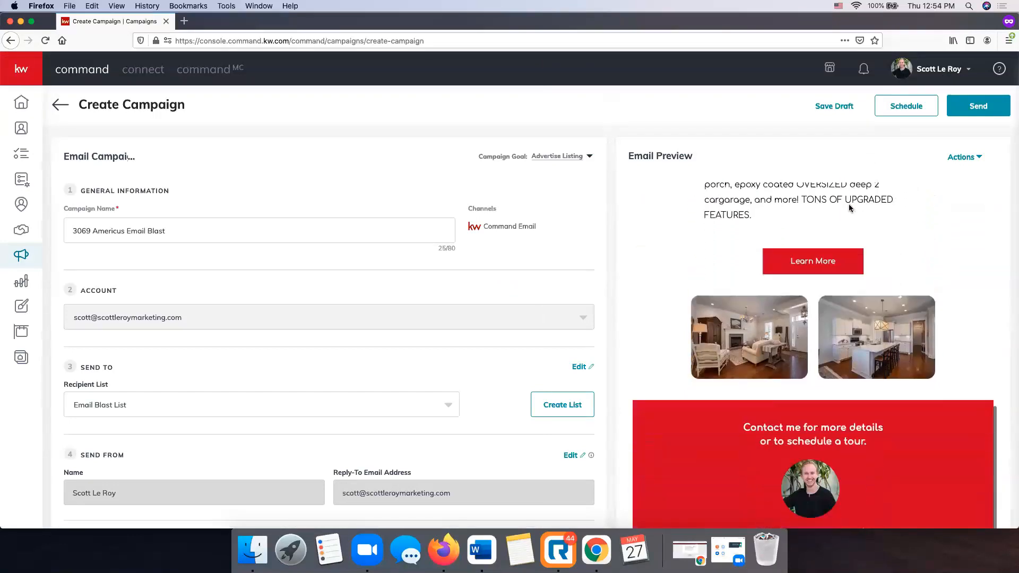
{"action": "scroll", "coordinate": [849, 203], "scroll_direction": "up", "scroll_amount": 15}
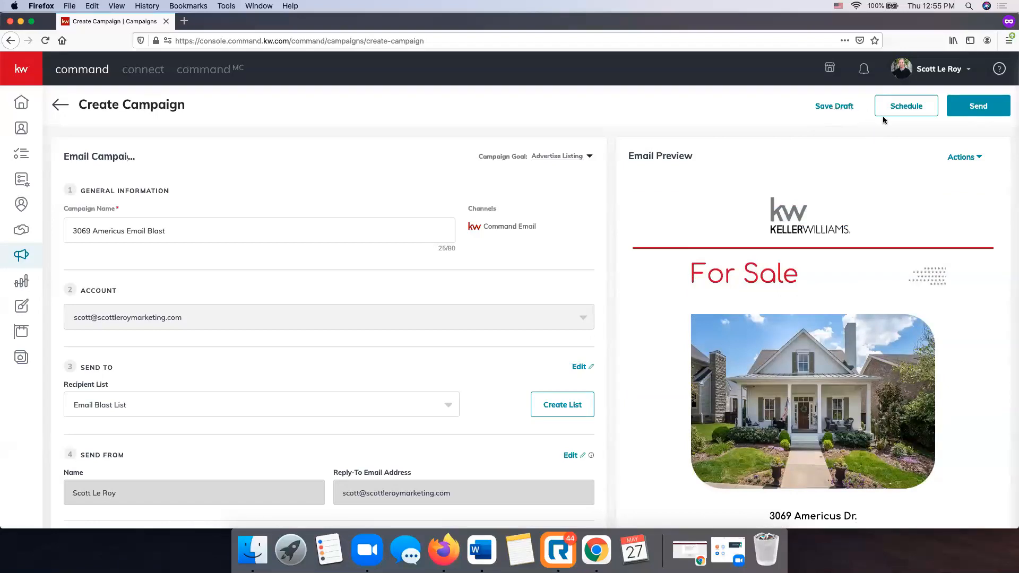
{"action": "left_click", "coordinate": [957, 158]}
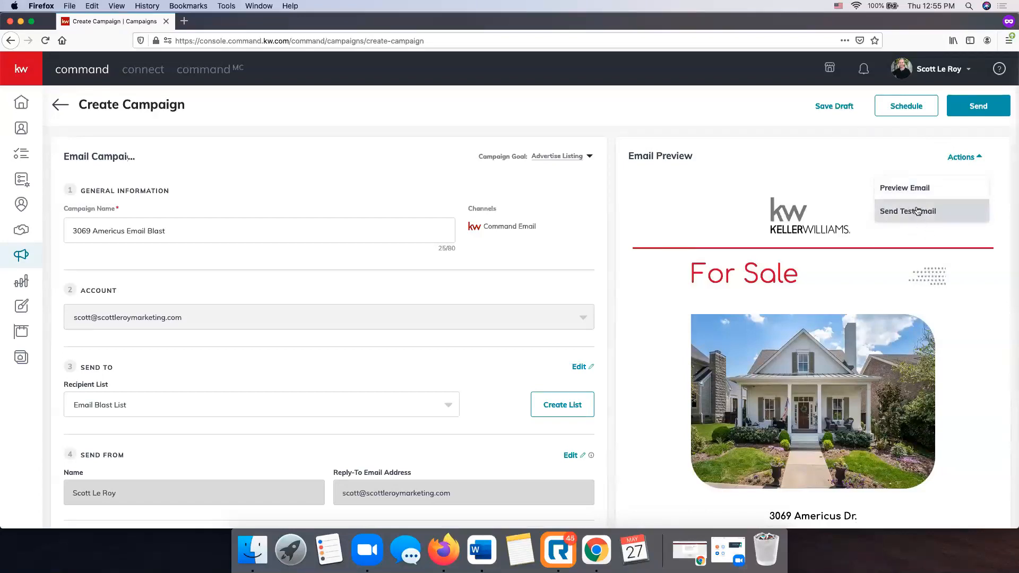
{"action": "left_click", "coordinate": [610, 136]}
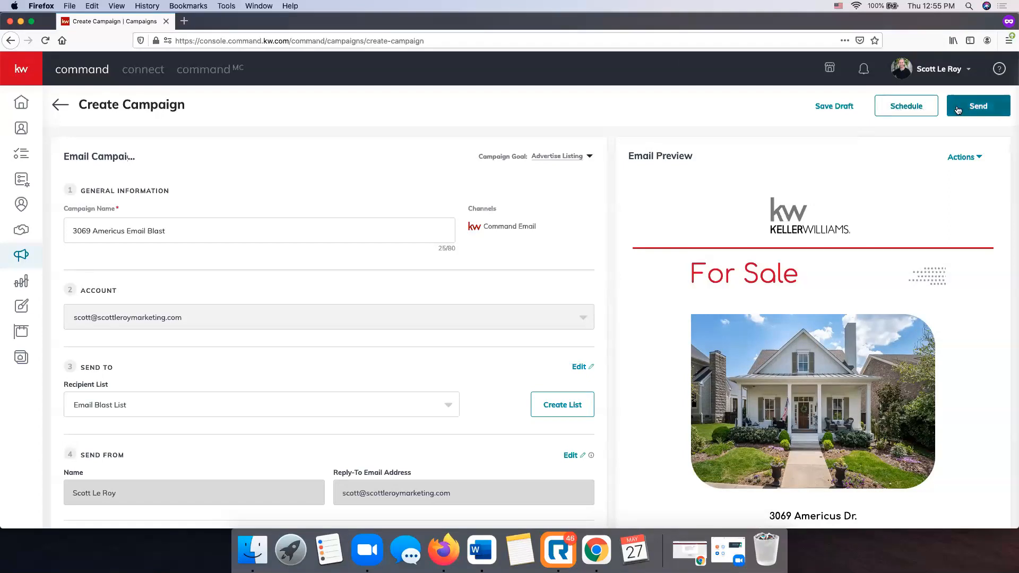
{"action": "left_click", "coordinate": [906, 105]}
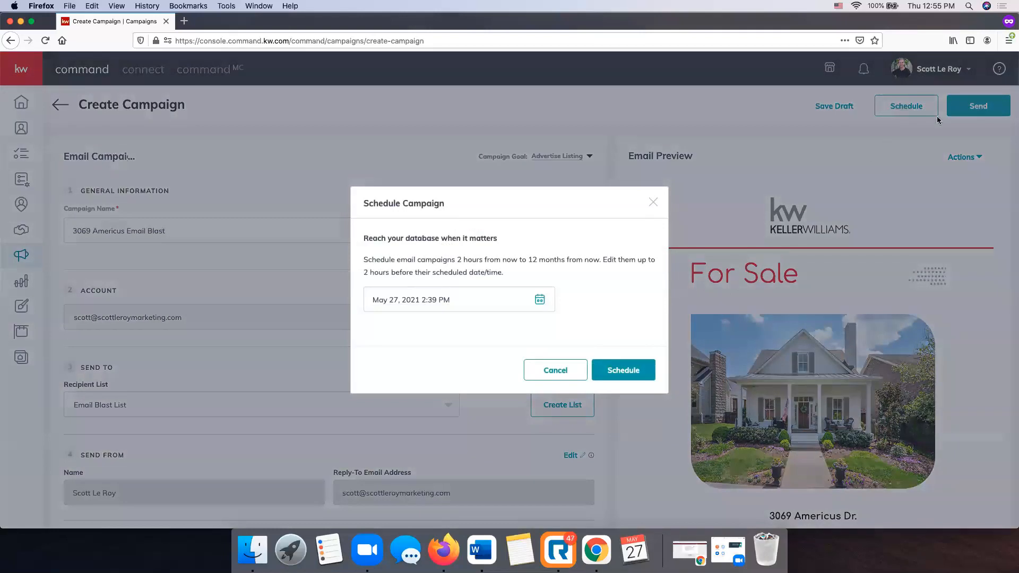
{"action": "left_click", "coordinate": [539, 298]}
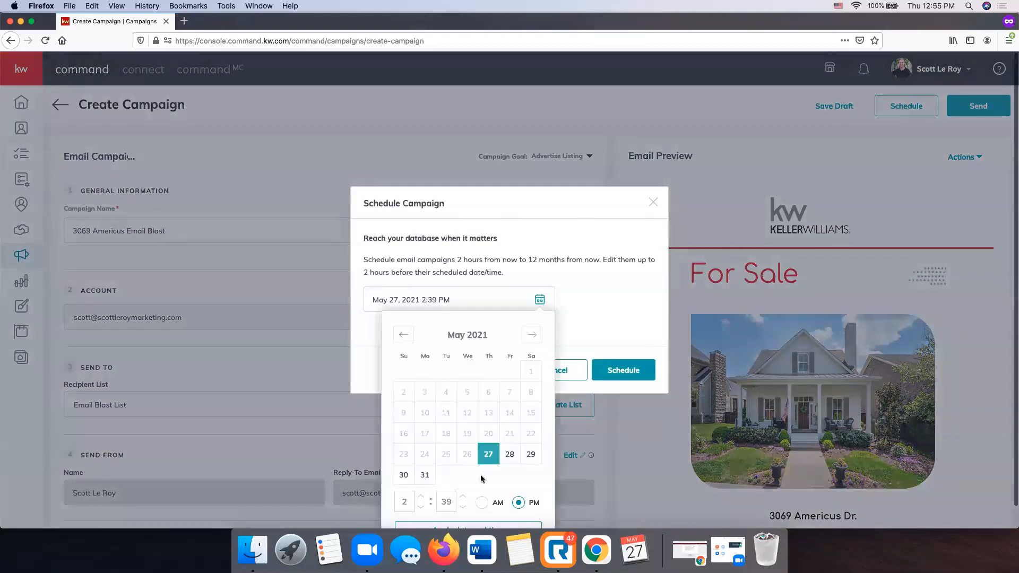
{"action": "left_click", "coordinate": [510, 454]}
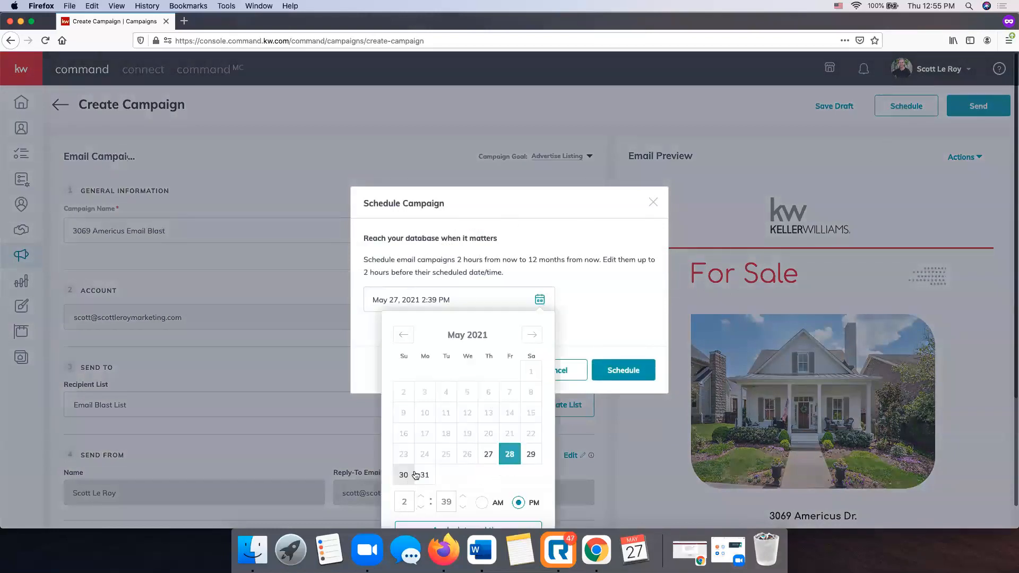
{"action": "left_click", "coordinate": [404, 482]}
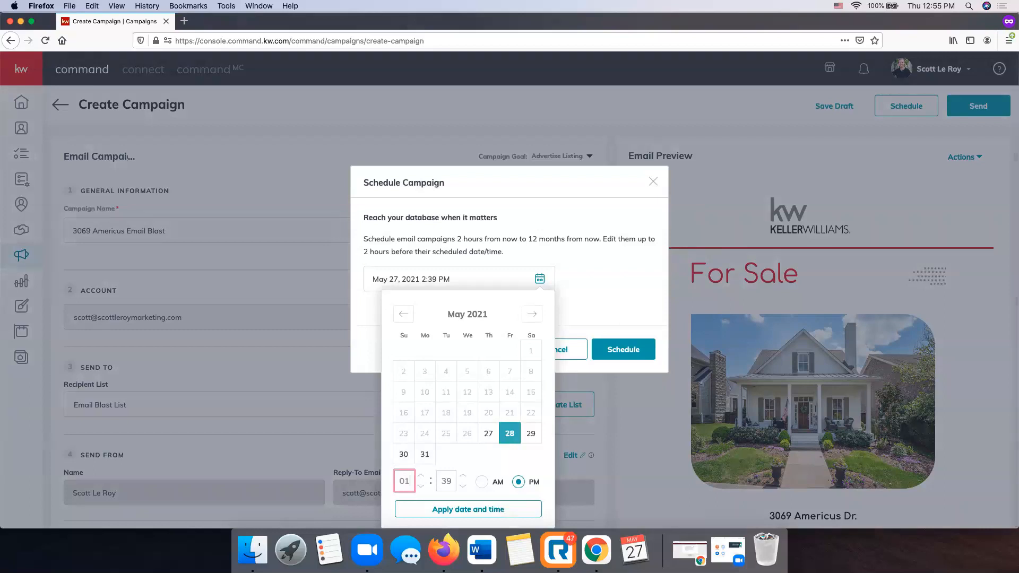
{"action": "type", "text": "10"}
{"action": "left_click", "coordinate": [448, 497]}
{"action": "type", "text": "00"}
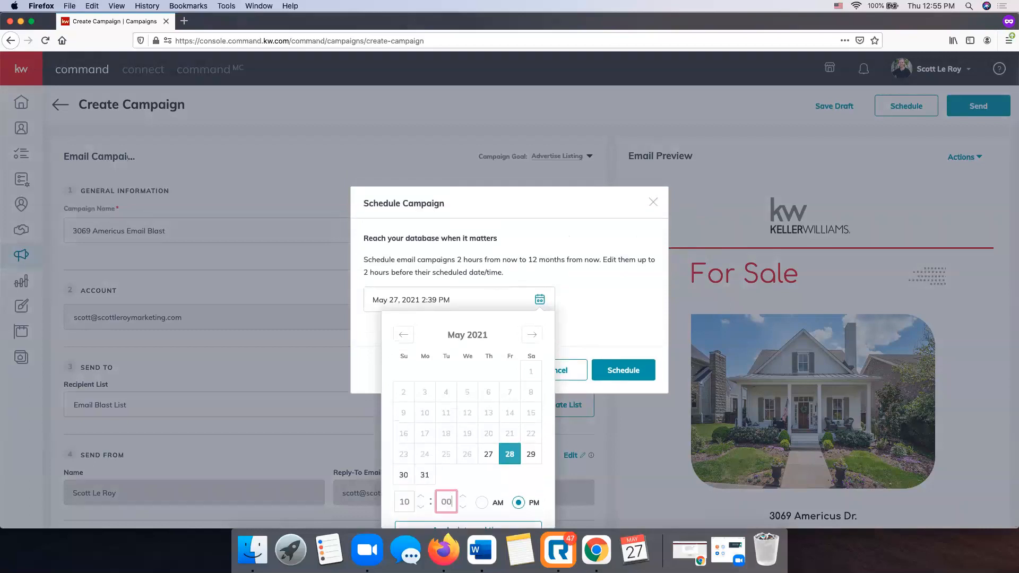
{"action": "left_click", "coordinate": [480, 503]}
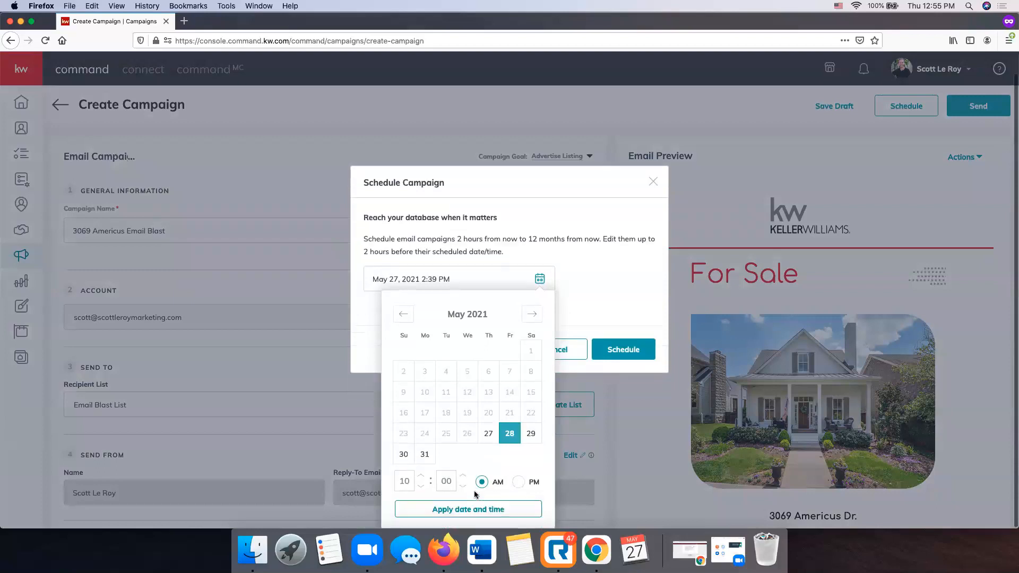
{"action": "left_click", "coordinate": [480, 510]}
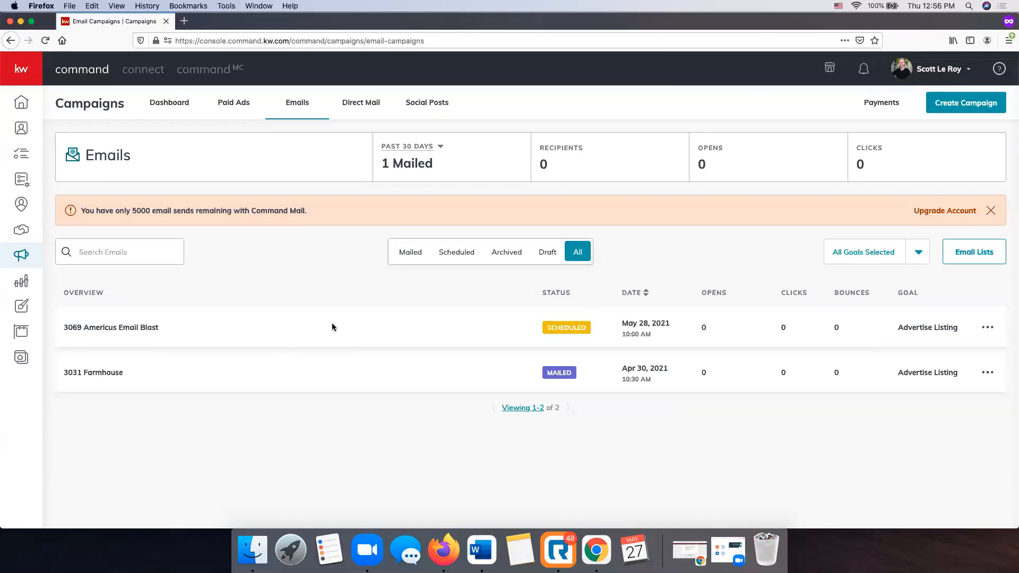
Cancel the scheduled Americus campaign back to draft, then view the Direct Mail list.
{"action": "left_click", "coordinate": [989, 329]}
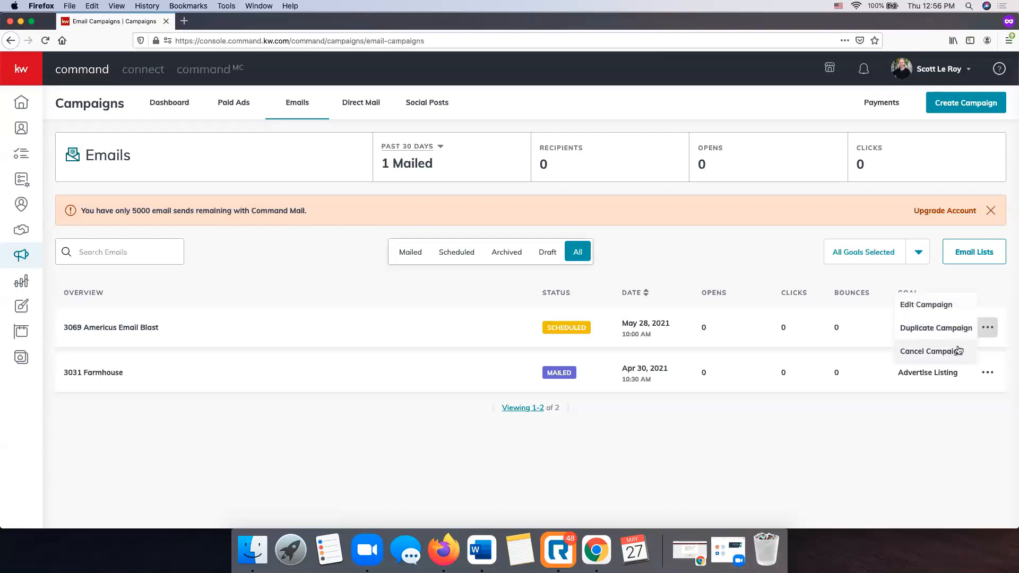
{"action": "left_click", "coordinate": [938, 351]}
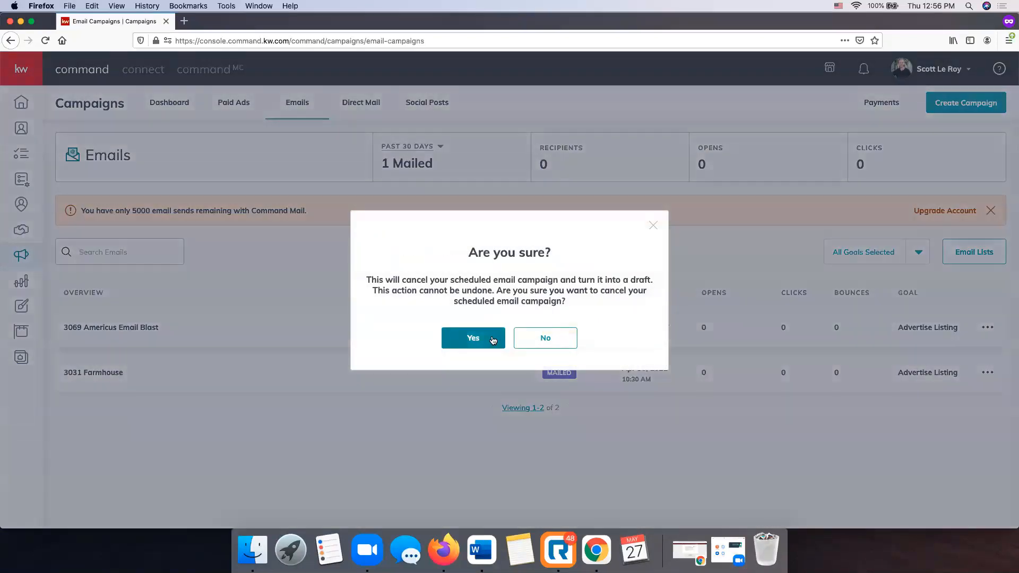
{"action": "left_click", "coordinate": [492, 339]}
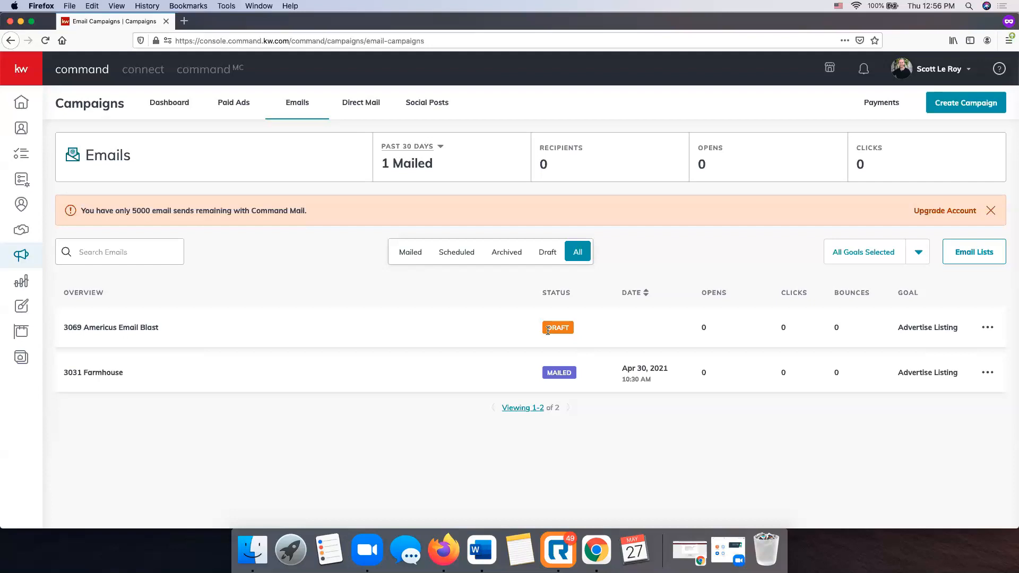
{"action": "left_click", "coordinate": [350, 104]}
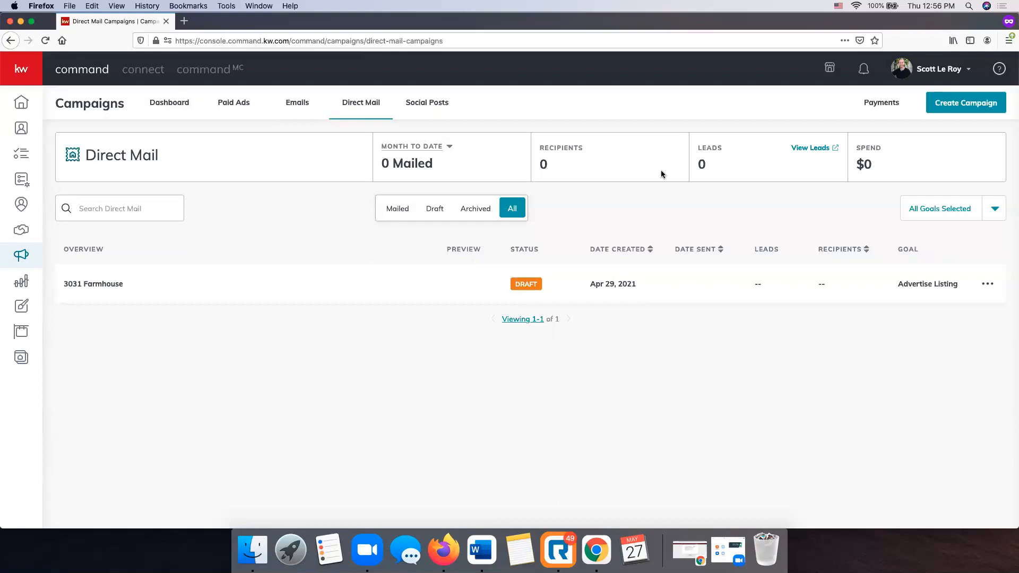
{"action": "left_click", "coordinate": [961, 109]}
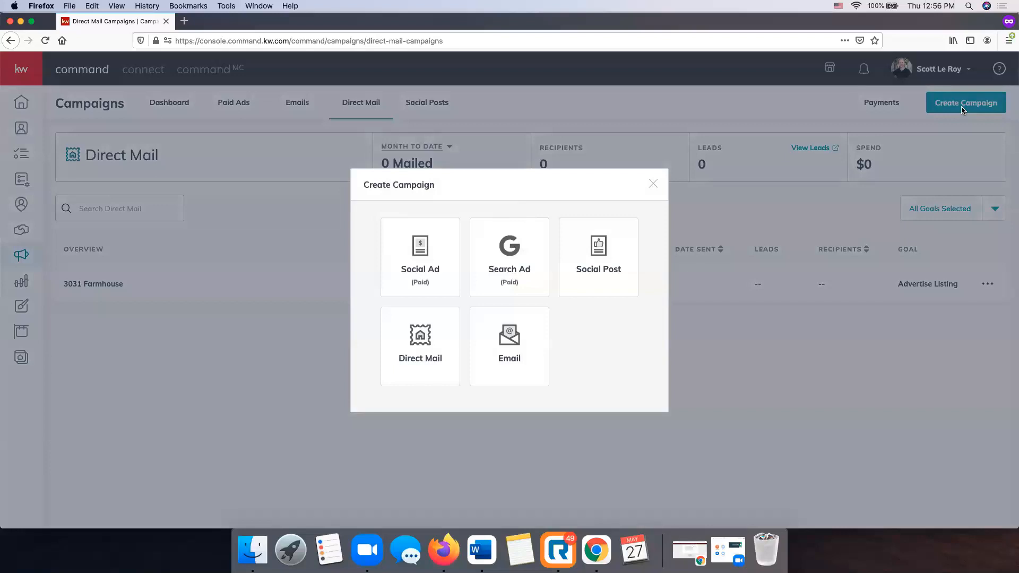
{"action": "left_click", "coordinate": [432, 346]}
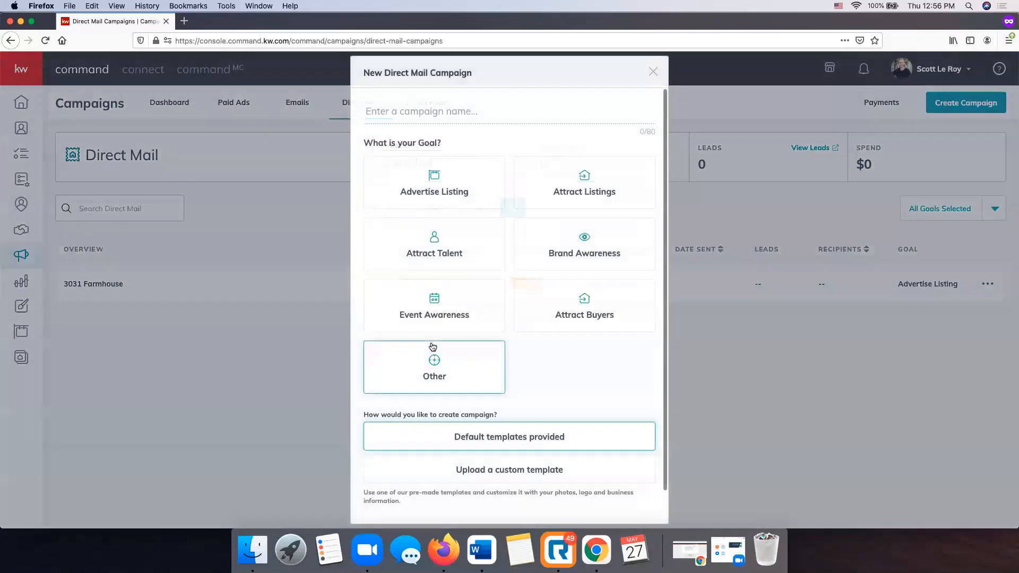
{"action": "left_click", "coordinate": [450, 113]}
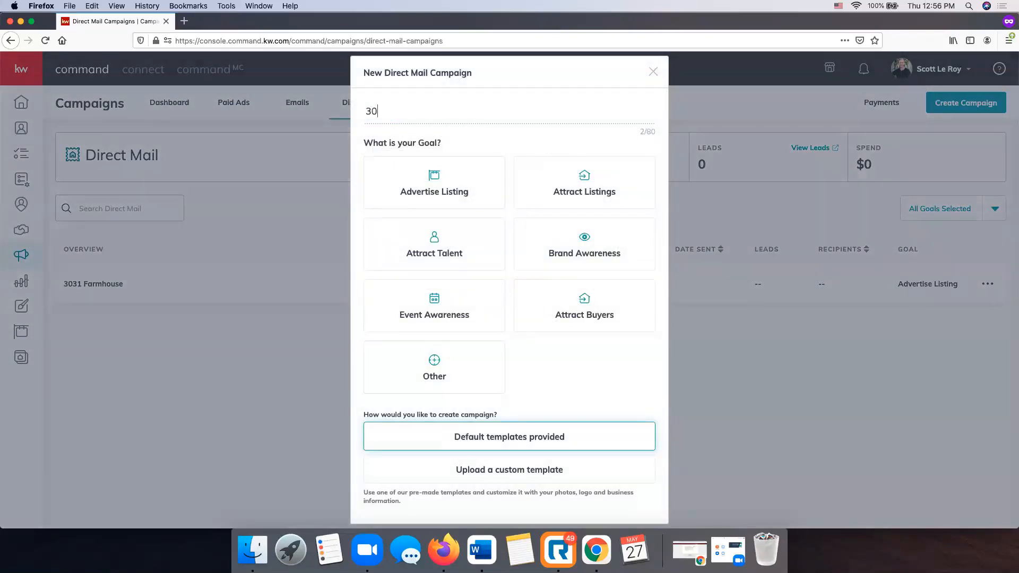
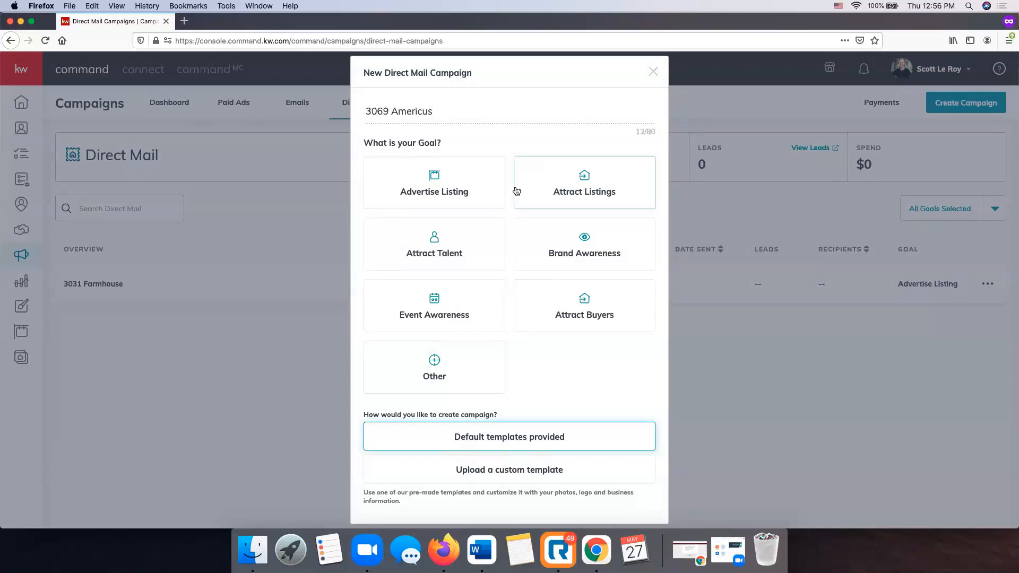
{"action": "left_click", "coordinate": [437, 191]}
{"action": "scroll", "coordinate": [577, 355], "scroll_direction": "down", "scroll_amount": 2}
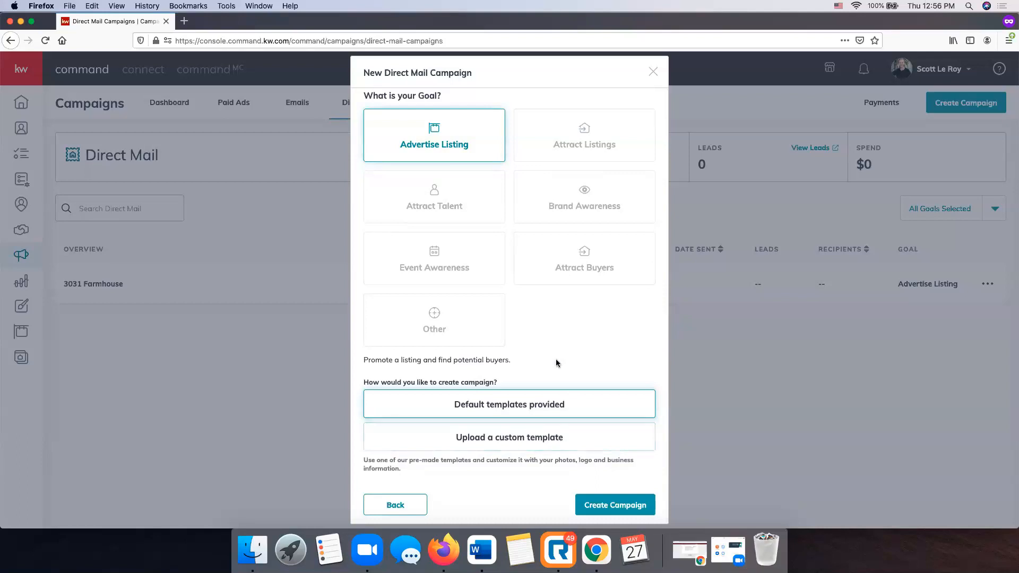
{"action": "scroll", "coordinate": [556, 363], "scroll_direction": "down", "scroll_amount": 1}
{"action": "scroll", "coordinate": [544, 401], "scroll_direction": "up", "scroll_amount": 1}
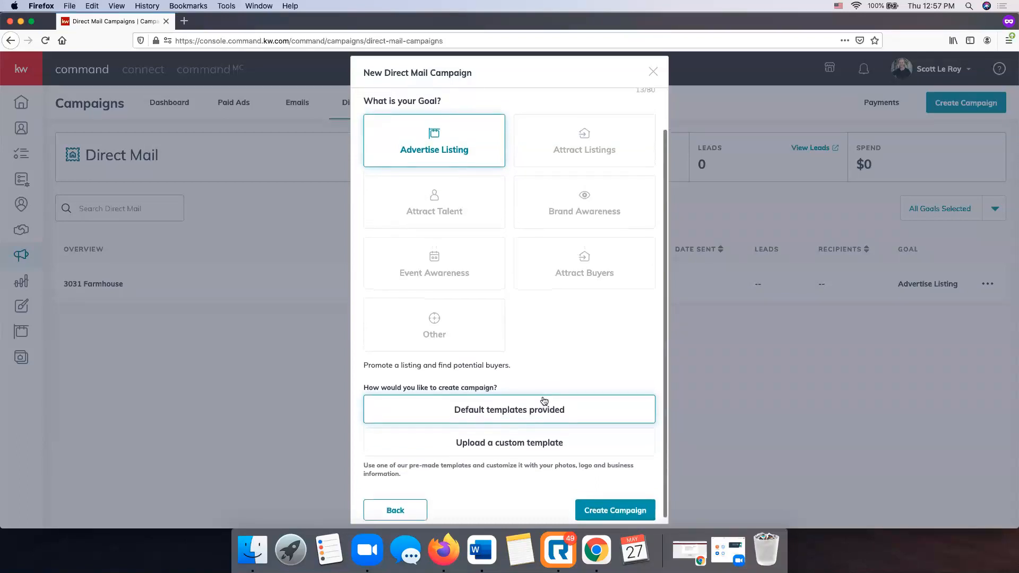
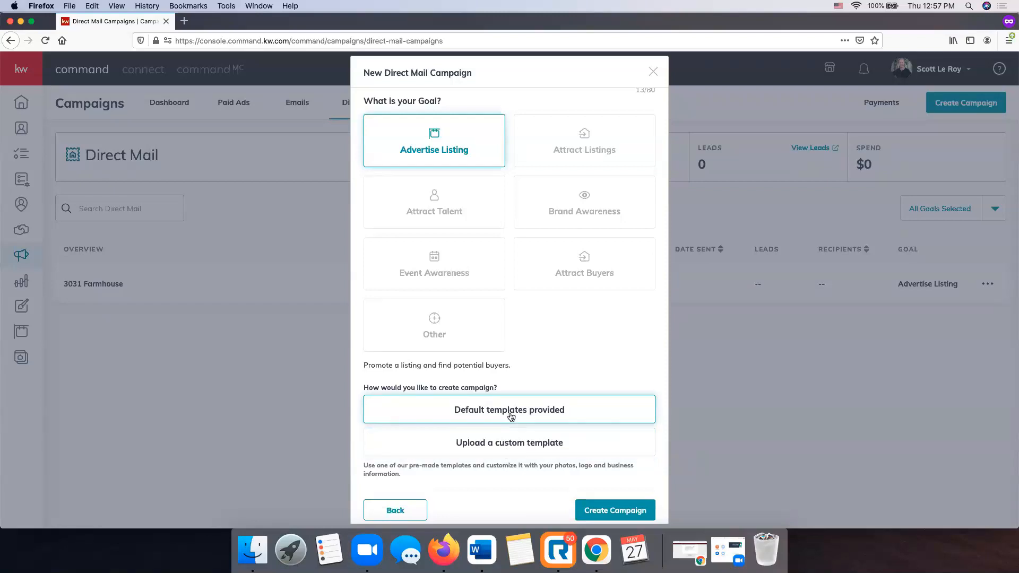
Create the Advertise Listing direct mail campaign using the default templates provided.
{"action": "left_click", "coordinate": [641, 510]}
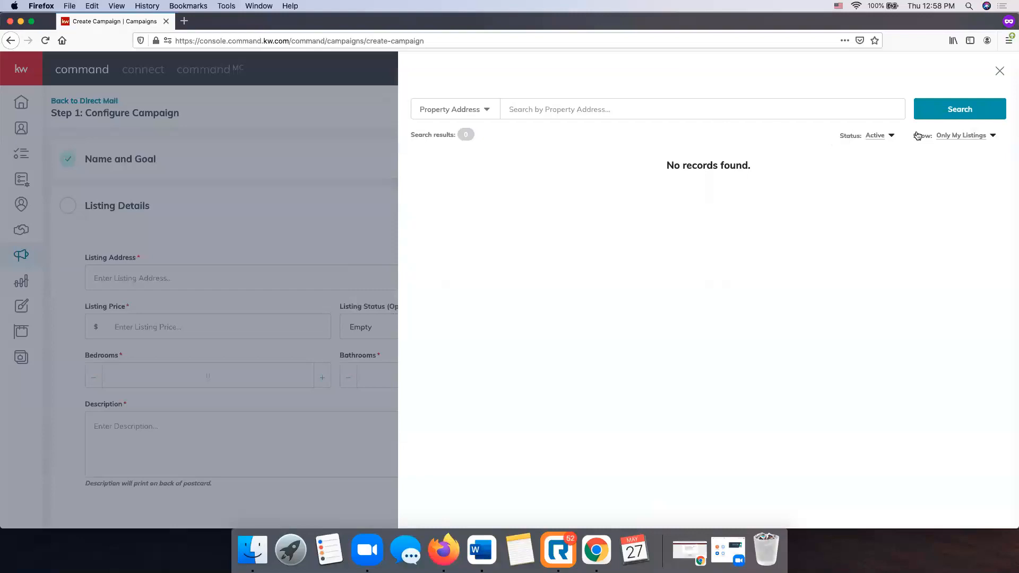
Set the listing search filters to All Listings and All Status.
{"action": "left_click", "coordinate": [973, 137]}
{"action": "left_click", "coordinate": [973, 151]}
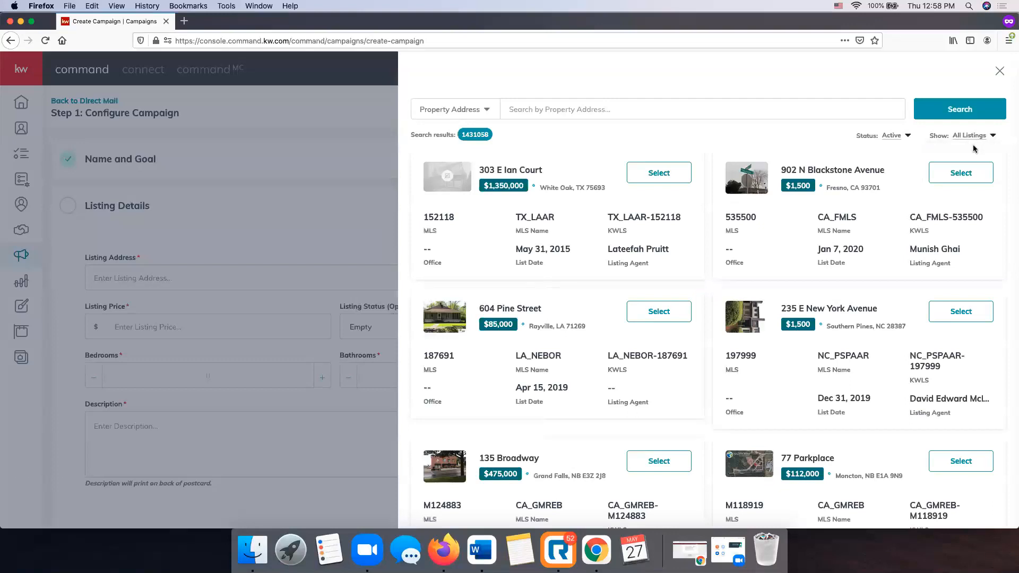
{"action": "left_click", "coordinate": [904, 135]}
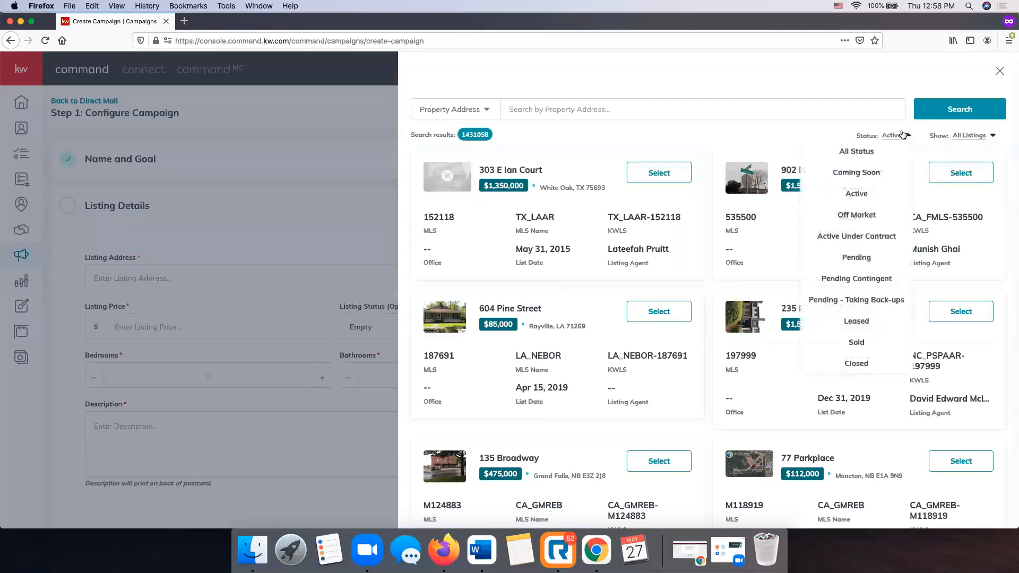
{"action": "left_click", "coordinate": [882, 152]}
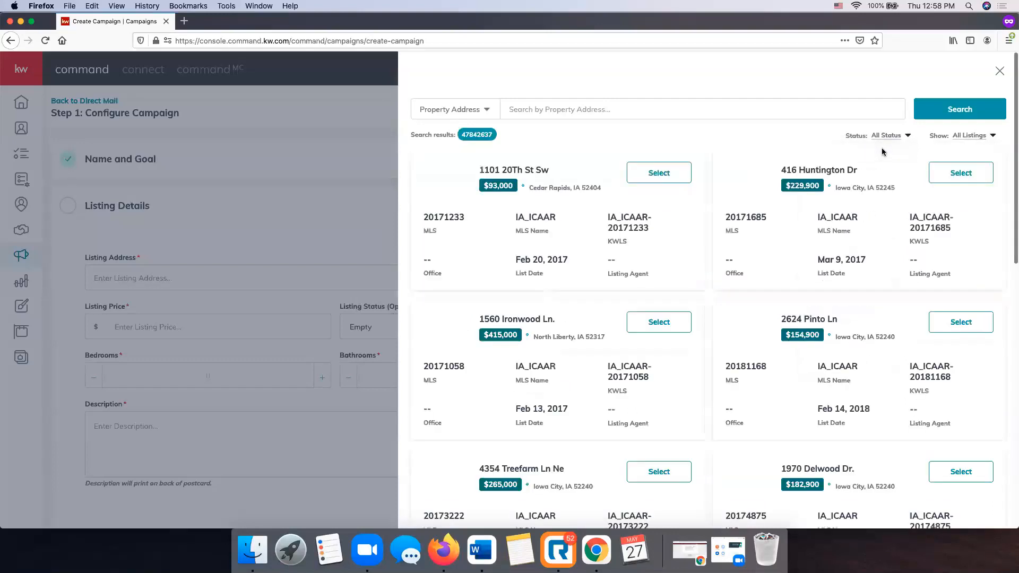
{"action": "left_click", "coordinate": [567, 108]}
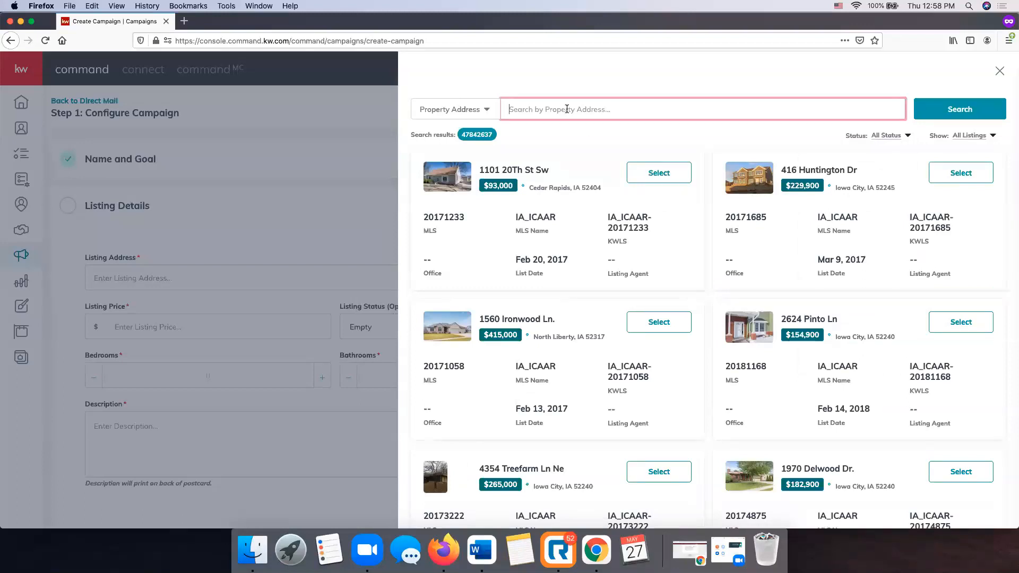
{"action": "left_click", "coordinate": [977, 104]}
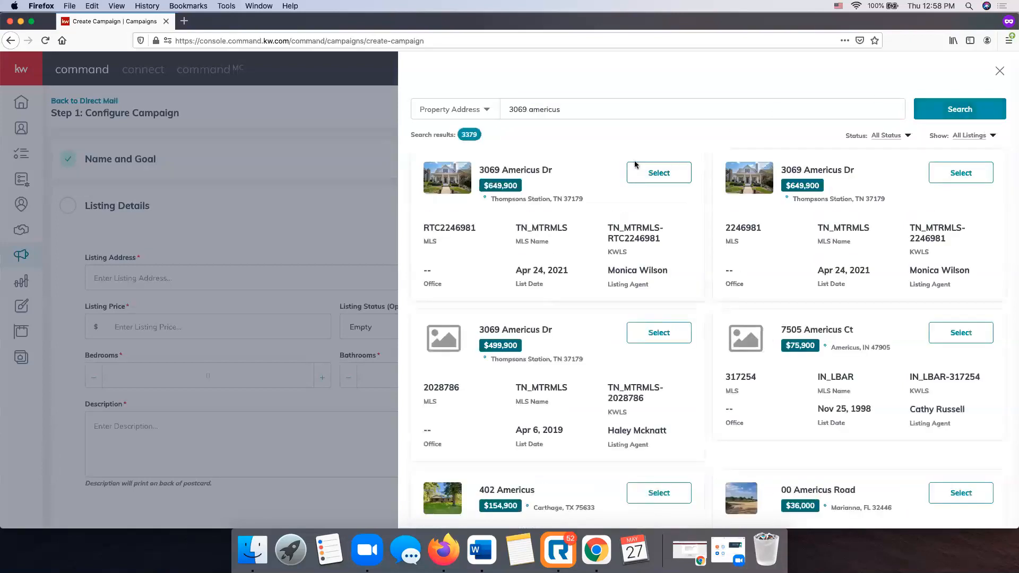
{"action": "left_click", "coordinate": [659, 173]}
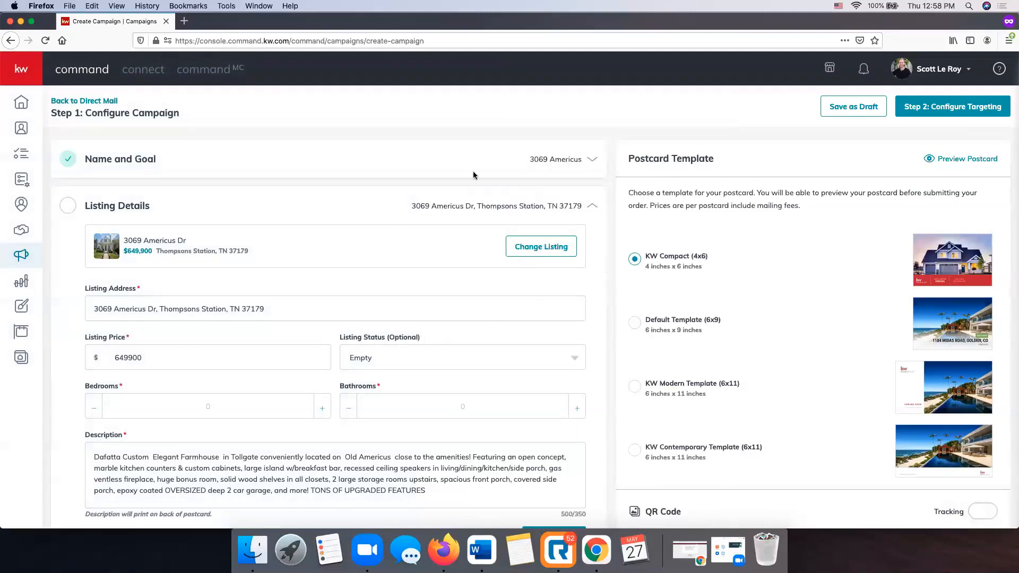
{"action": "scroll", "coordinate": [186, 227], "scroll_direction": "down", "scroll_amount": 2}
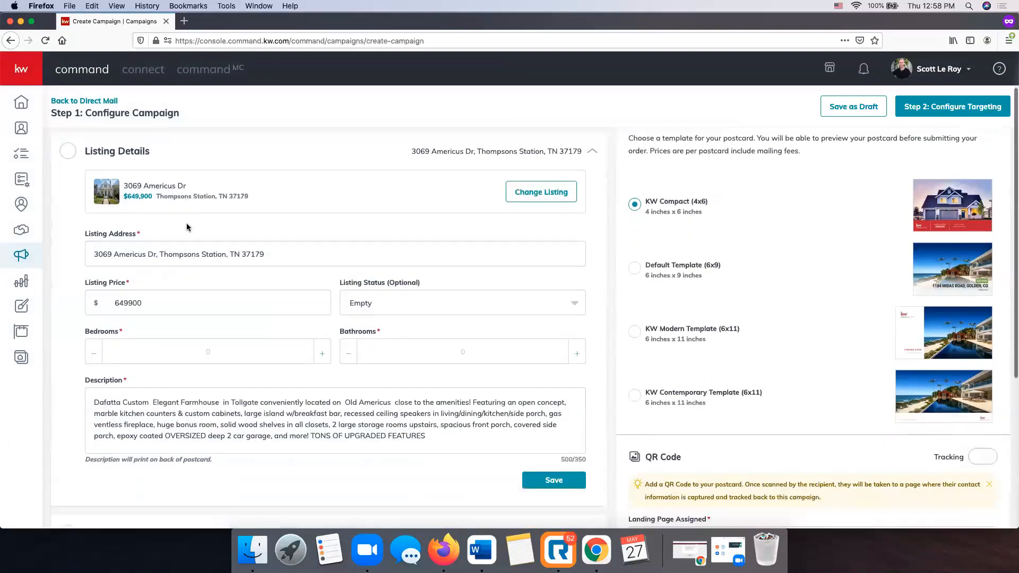
{"action": "scroll", "coordinate": [187, 227], "scroll_direction": "up", "scroll_amount": 2}
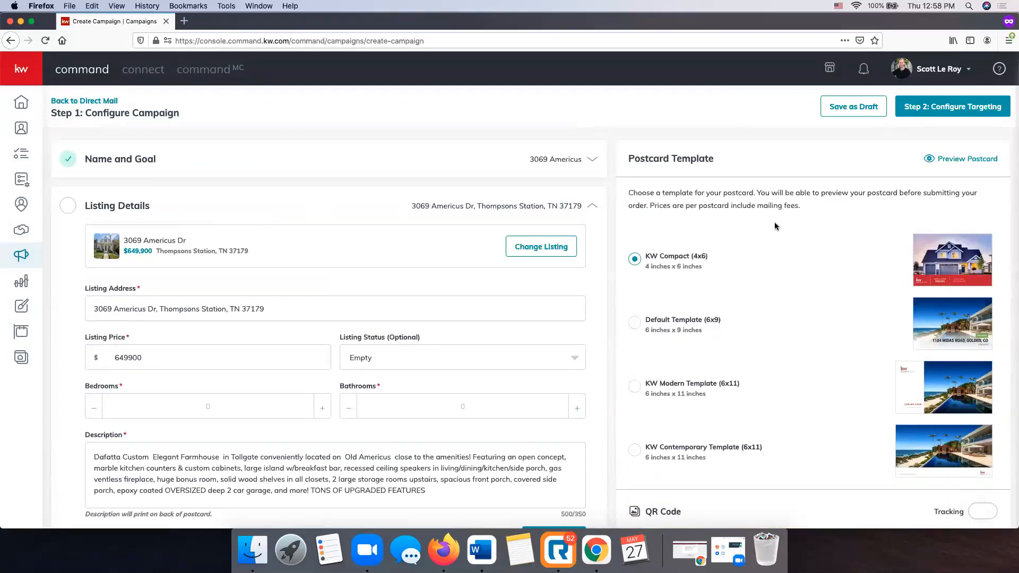
{"action": "scroll", "coordinate": [782, 224], "scroll_direction": "down", "scroll_amount": 1}
{"action": "scroll", "coordinate": [880, 204], "scroll_direction": "up", "scroll_amount": 1}
{"action": "left_click", "coordinate": [950, 162]}
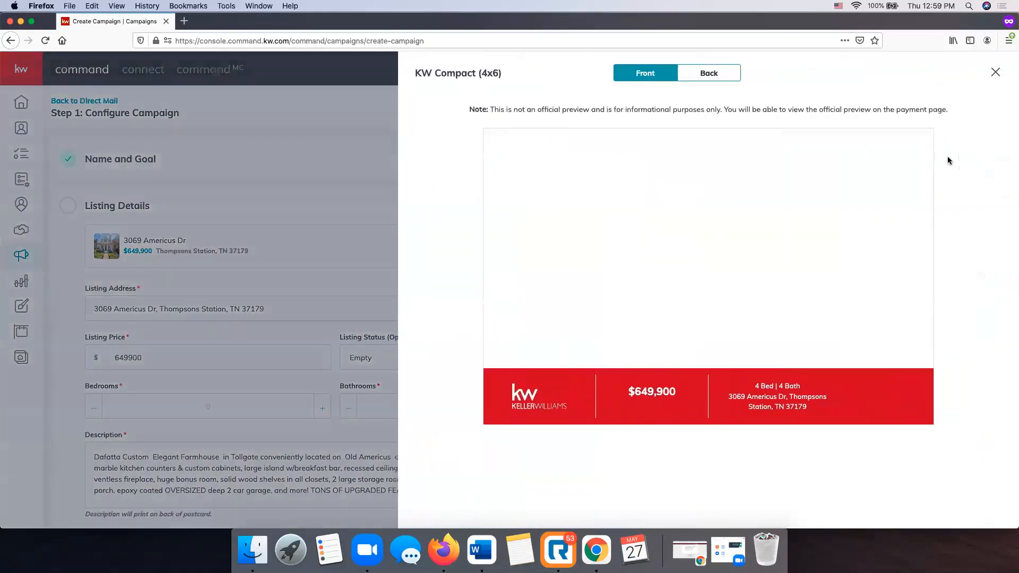
{"action": "left_click", "coordinate": [720, 74]}
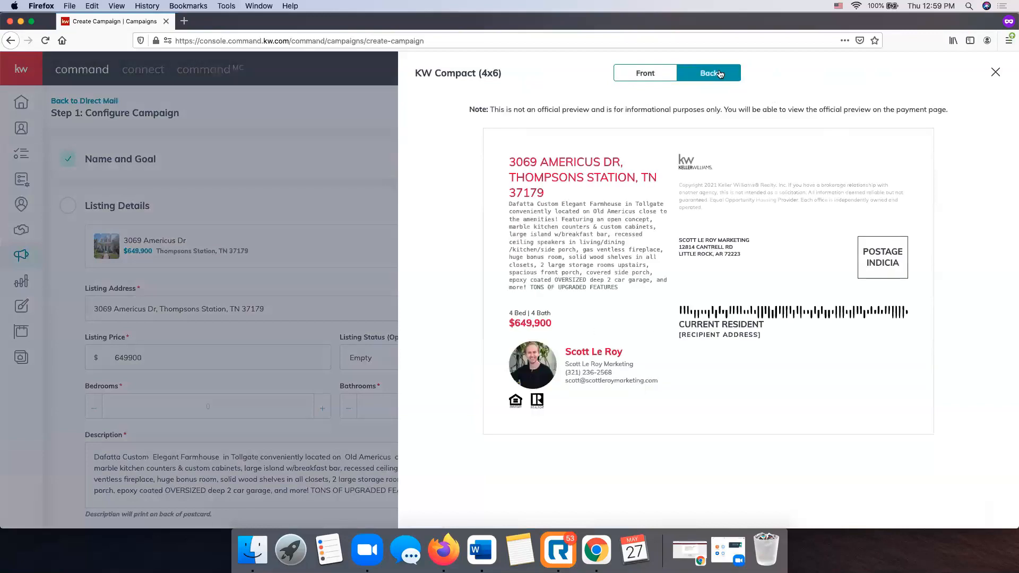
{"action": "left_click", "coordinate": [642, 73]}
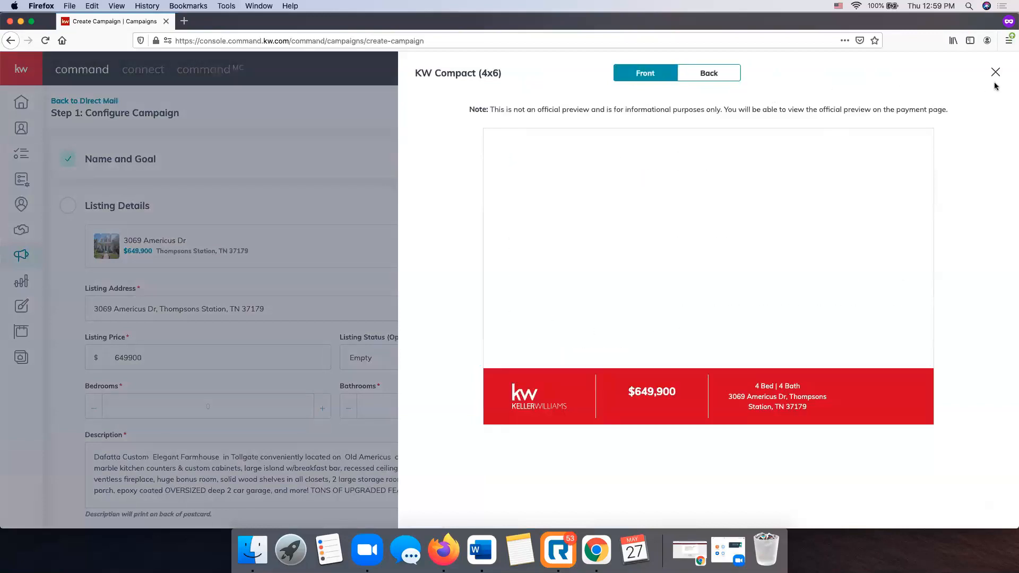
{"action": "left_click", "coordinate": [994, 72]}
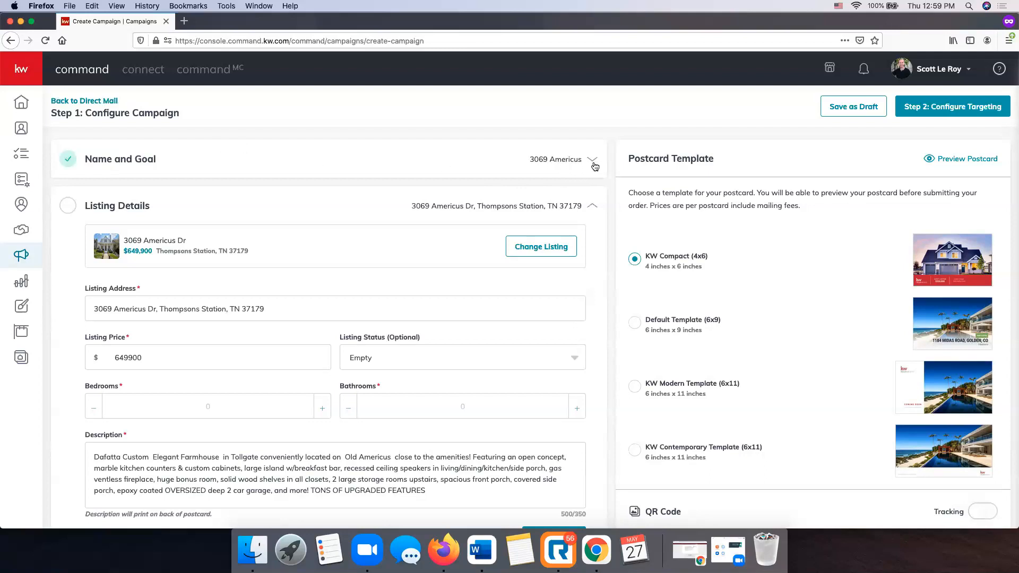
Lower bathrooms from 4.0 to 3.5 and set the listing status to JUST LISTED.
{"action": "scroll", "coordinate": [341, 194], "scroll_direction": "down", "scroll_amount": 1}
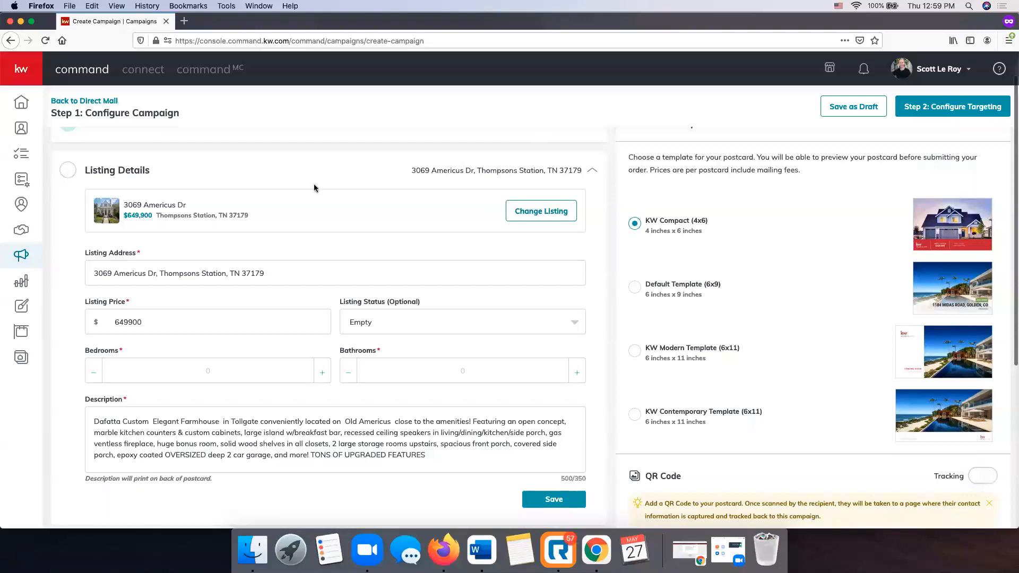
{"action": "scroll", "coordinate": [313, 184], "scroll_direction": "down", "scroll_amount": 1}
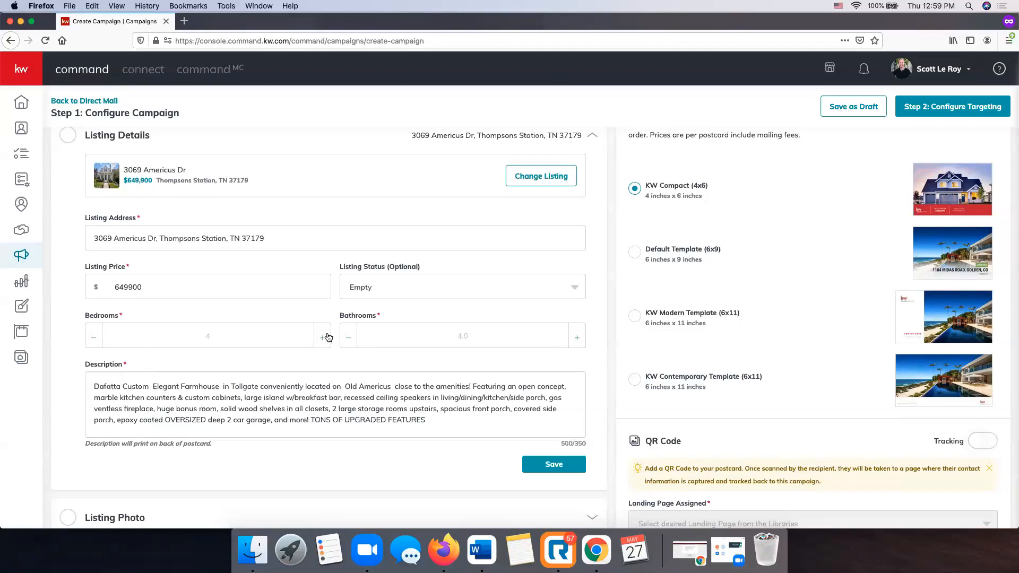
{"action": "left_click", "coordinate": [352, 335]}
{"action": "left_click", "coordinate": [465, 289]}
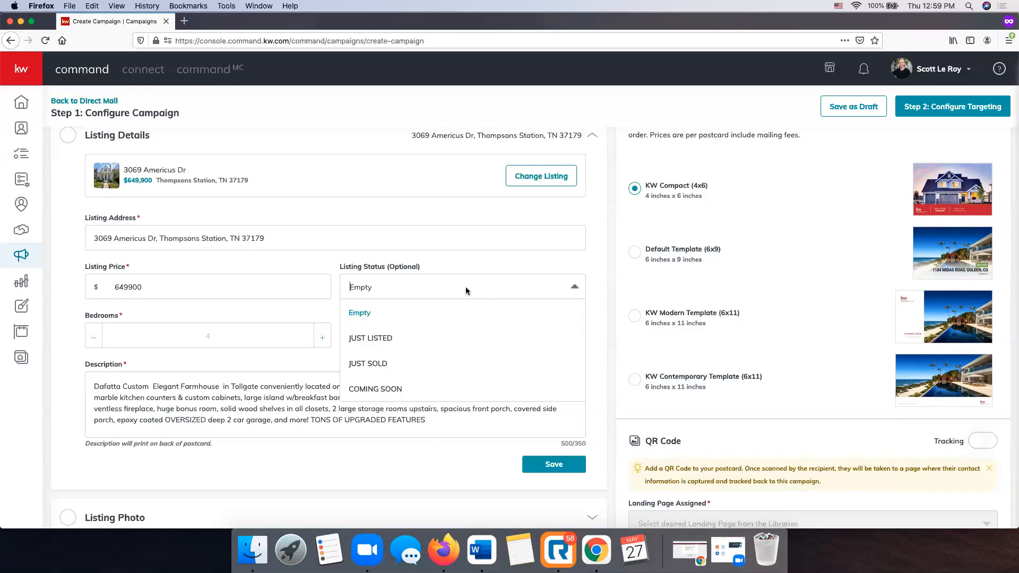
{"action": "scroll", "coordinate": [404, 316], "scroll_direction": "down", "scroll_amount": 1}
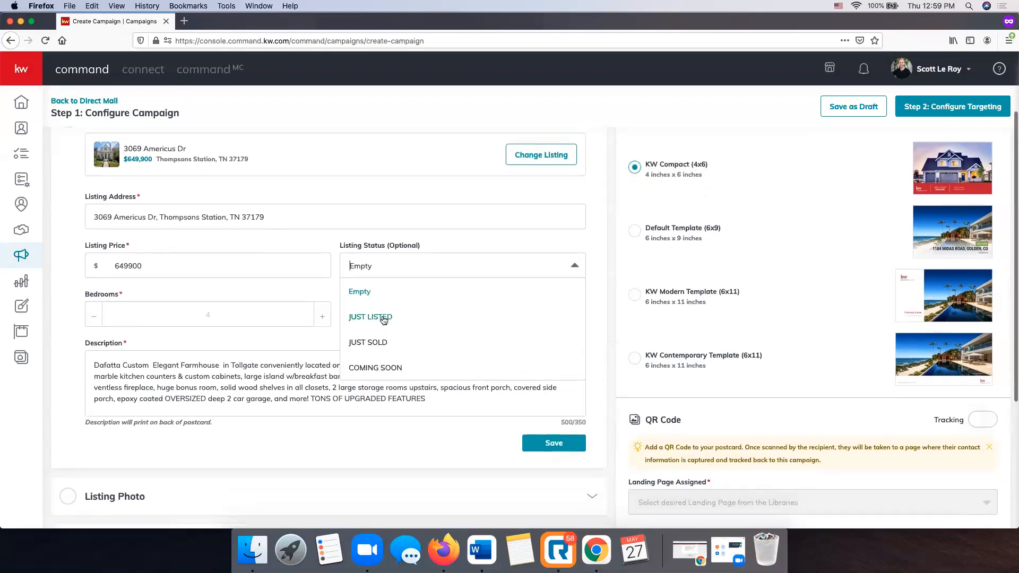
{"action": "left_click", "coordinate": [383, 317]}
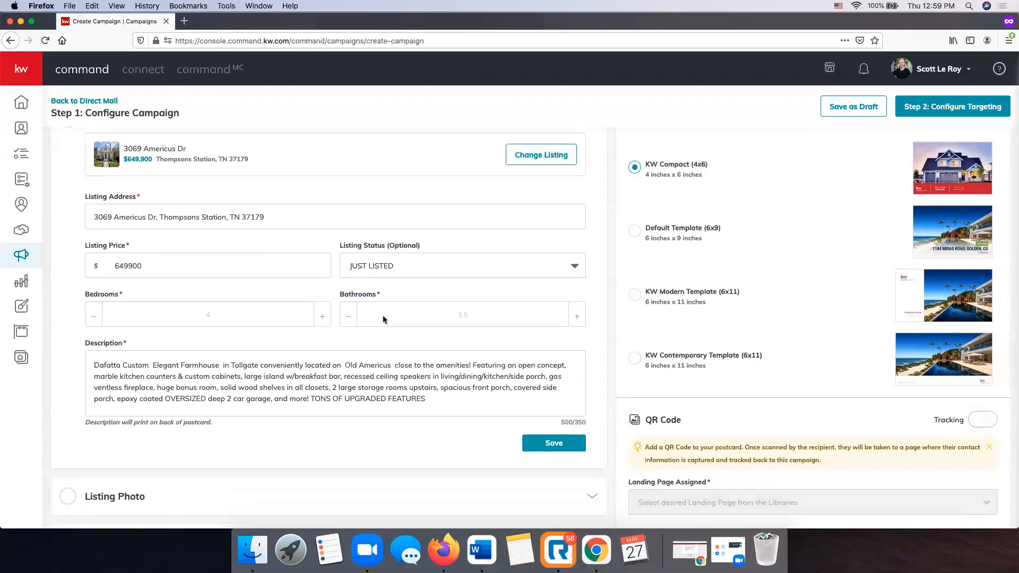
Delete the description from '2 large storage rooms' onward to fit the limit, then save.
{"action": "scroll", "coordinate": [385, 319], "scroll_direction": "down", "scroll_amount": 1}
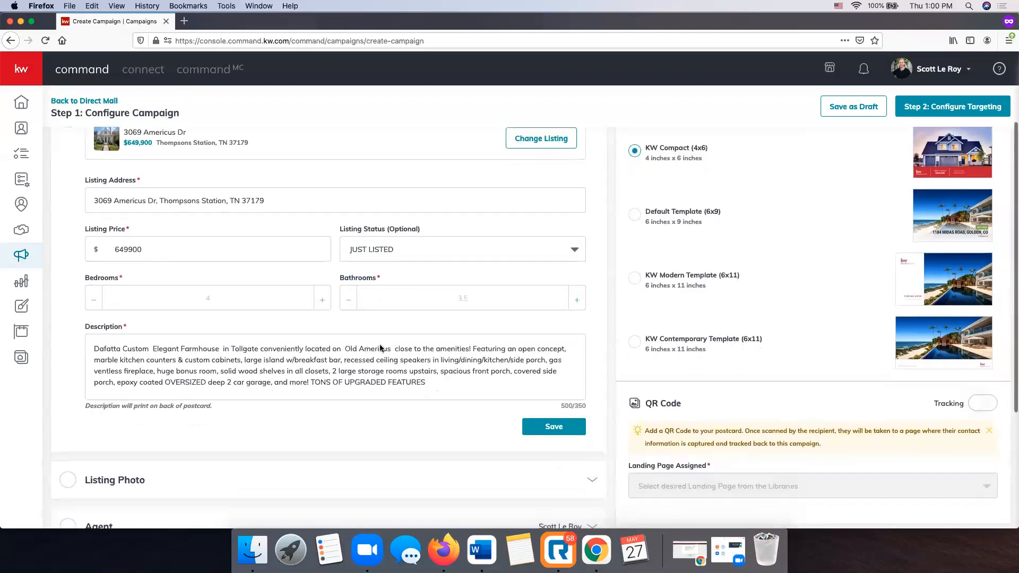
{"action": "scroll", "coordinate": [452, 384], "scroll_direction": "down", "scroll_amount": 1}
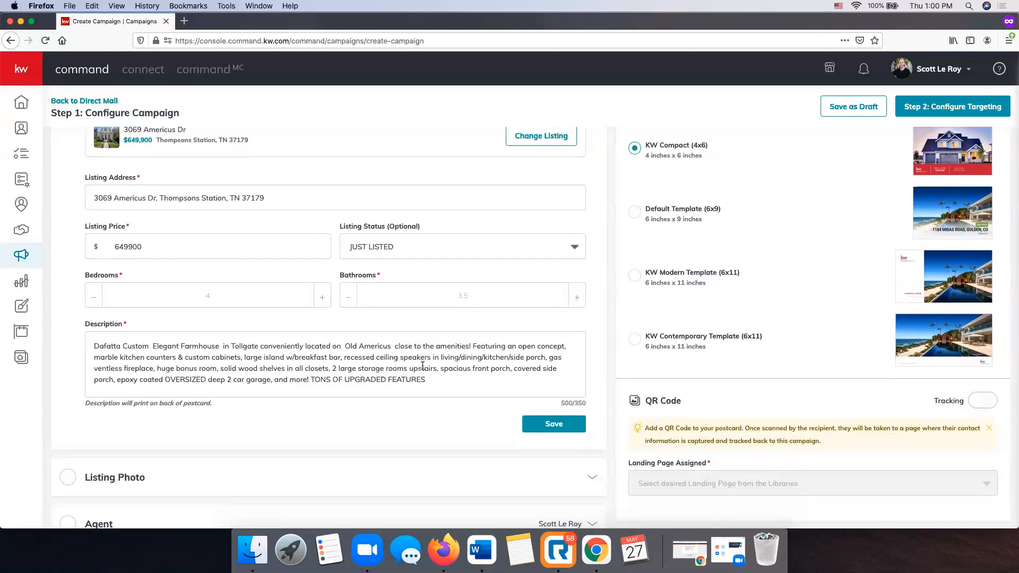
{"action": "left_click_drag", "start_coordinate": [428, 380], "coordinate": [331, 366]}
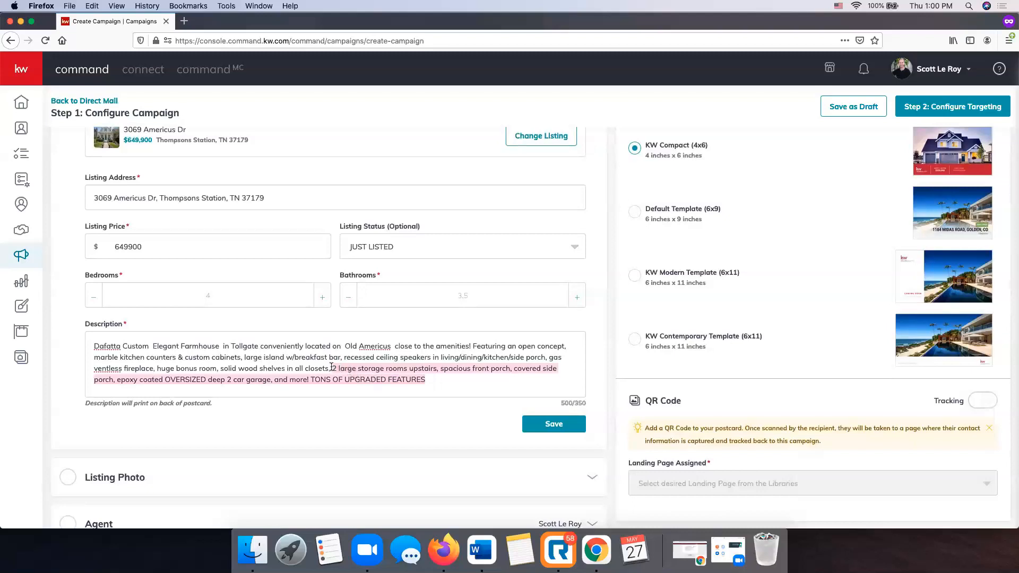
{"action": "key", "text": "BackSpace"}
{"action": "key", "text": "BackSpace"}
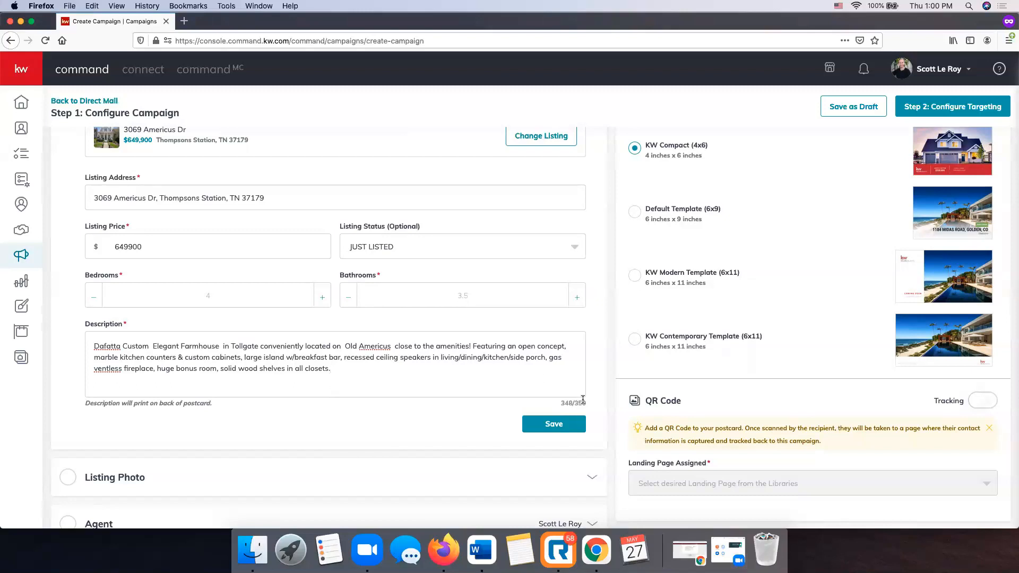
{"action": "scroll", "coordinate": [354, 393], "scroll_direction": "up", "scroll_amount": 2}
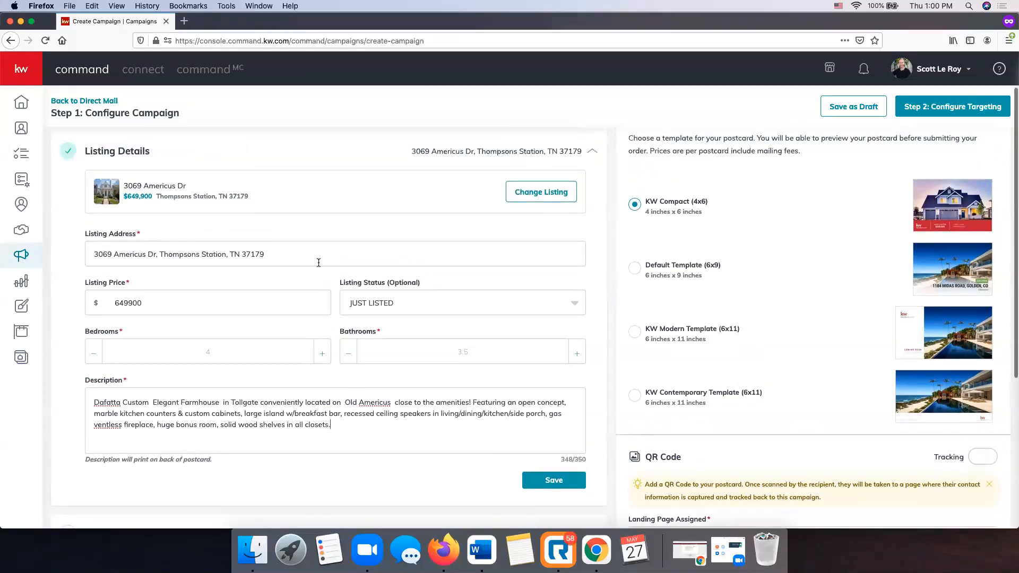
{"action": "scroll", "coordinate": [286, 303], "scroll_direction": "down", "scroll_amount": 1}
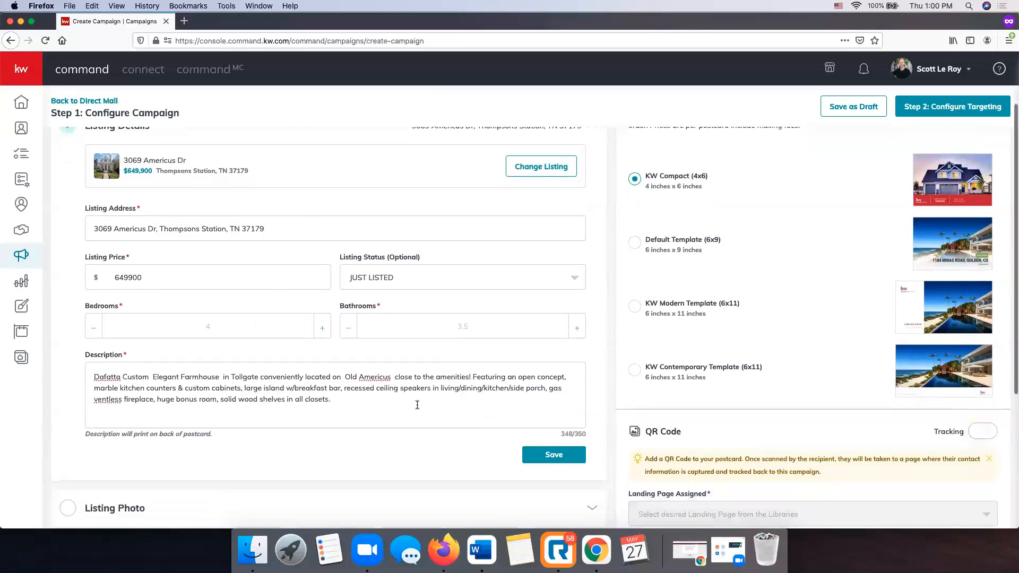
{"action": "left_click", "coordinate": [555, 459]}
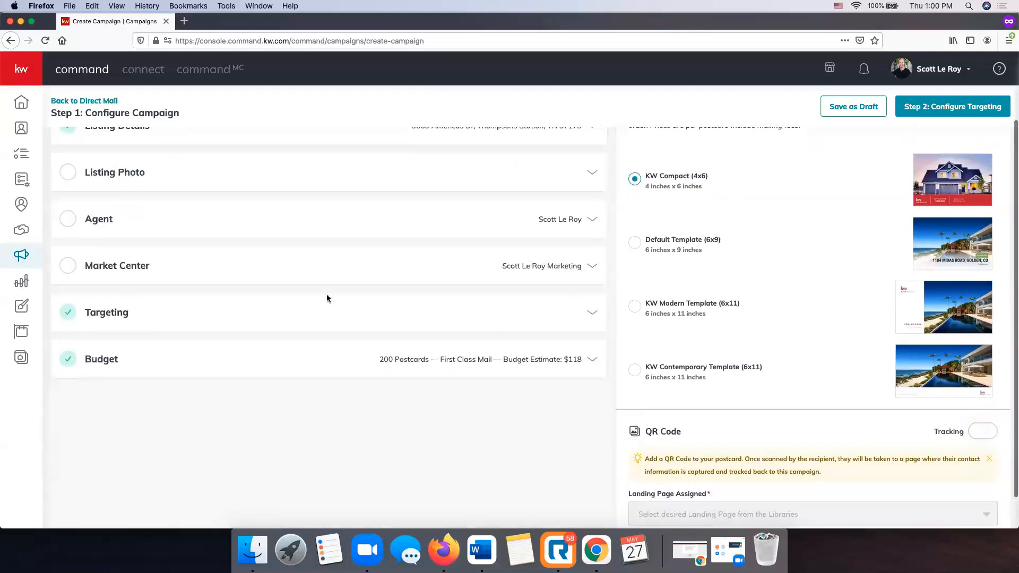
Pick the first white-house exterior shot in the Listing Photo grid as the listing photo.
{"action": "scroll", "coordinate": [239, 254], "scroll_direction": "up", "scroll_amount": 2}
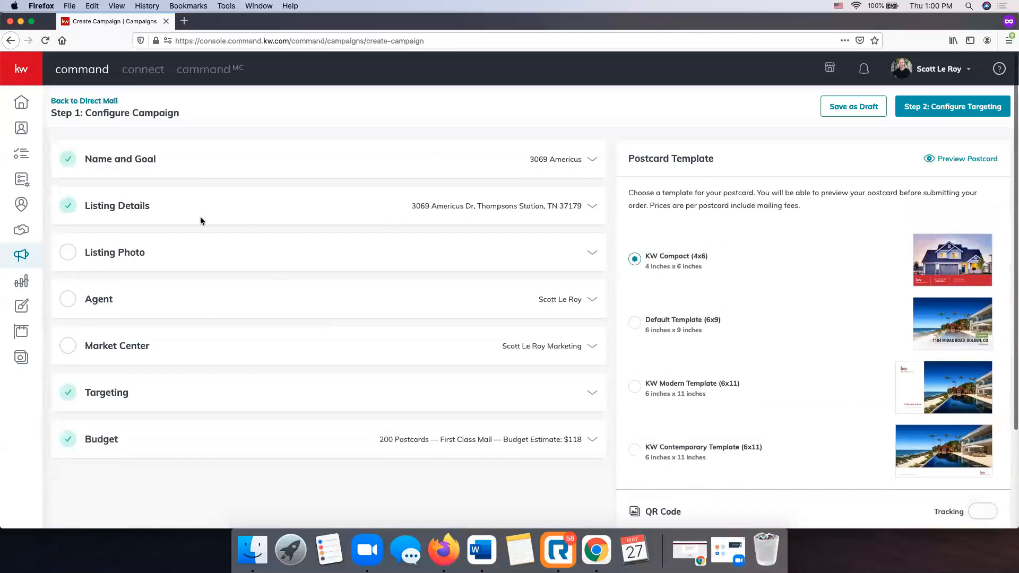
{"action": "left_click", "coordinate": [593, 253]}
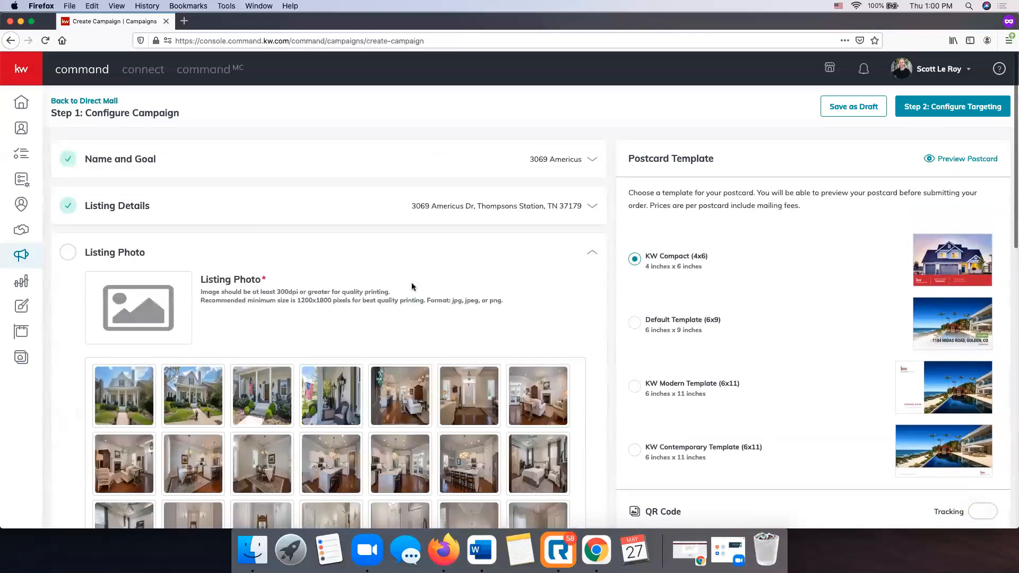
{"action": "scroll", "coordinate": [414, 286], "scroll_direction": "down", "scroll_amount": 3}
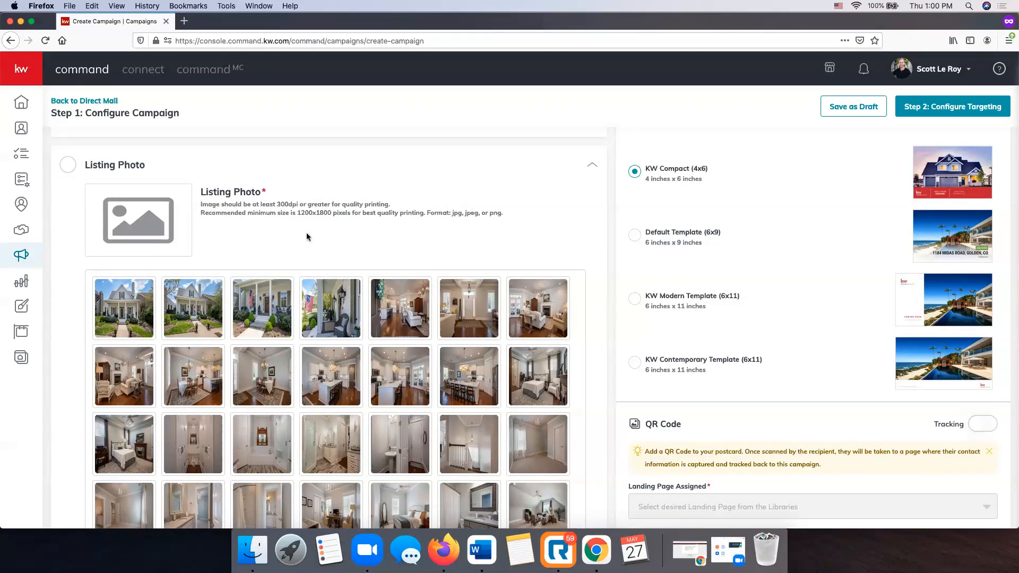
{"action": "scroll", "coordinate": [309, 237], "scroll_direction": "down", "scroll_amount": 1}
{"action": "scroll", "coordinate": [202, 209], "scroll_direction": "down", "scroll_amount": 10}
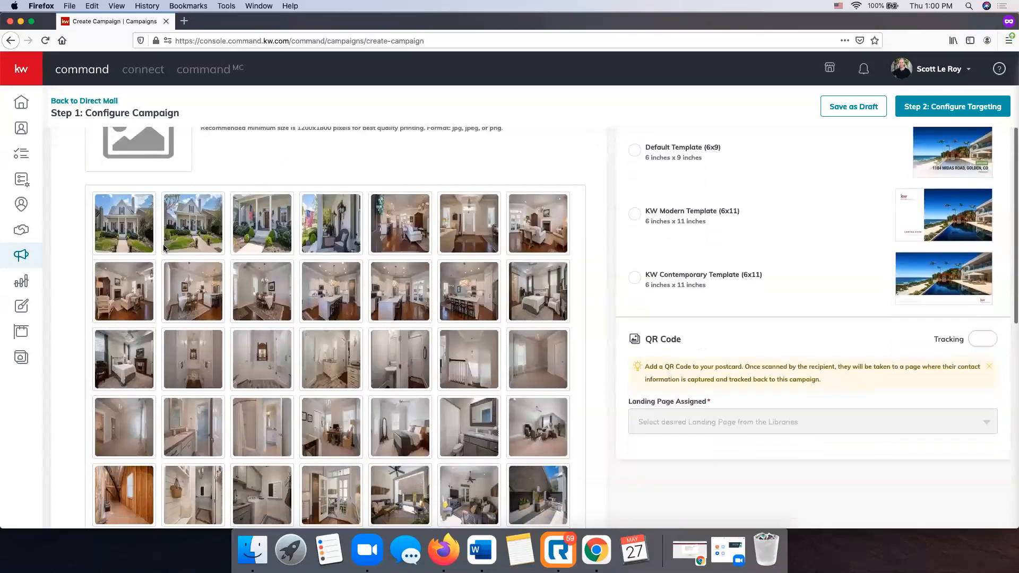
{"action": "scroll", "coordinate": [164, 250], "scroll_direction": "up", "scroll_amount": 10}
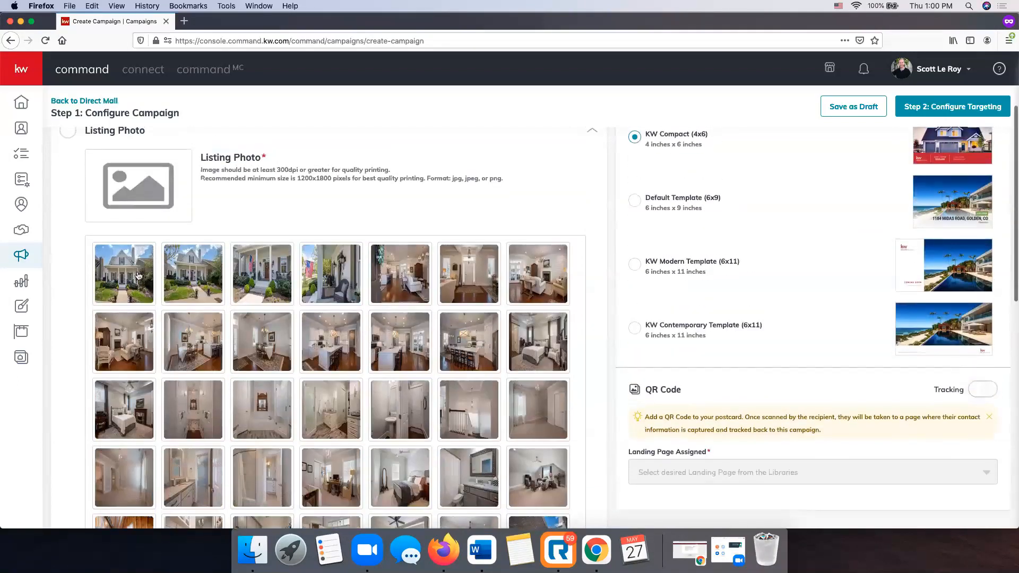
{"action": "left_click", "coordinate": [137, 275]}
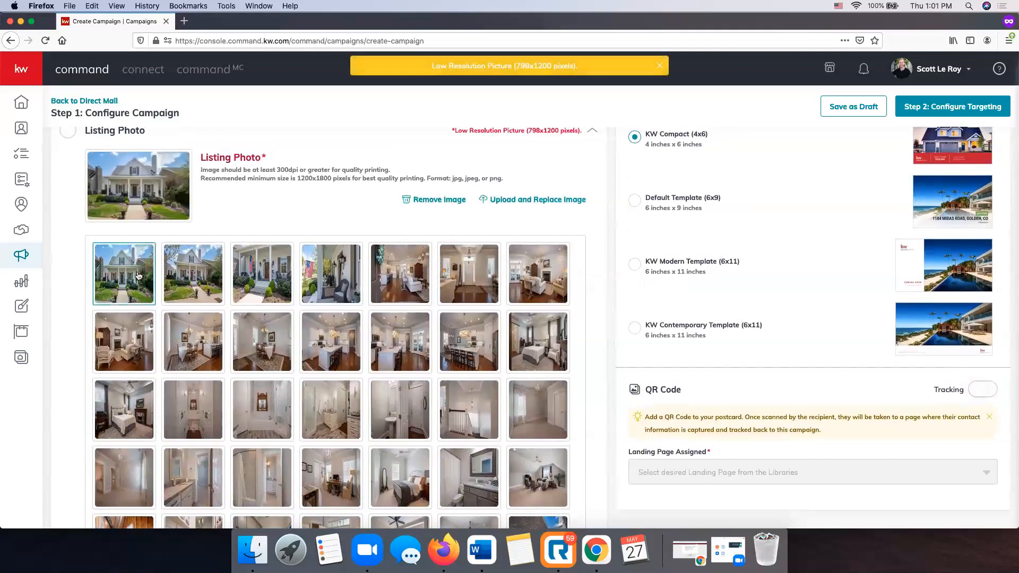
{"action": "scroll", "coordinate": [331, 203], "scroll_direction": "up", "scroll_amount": 1}
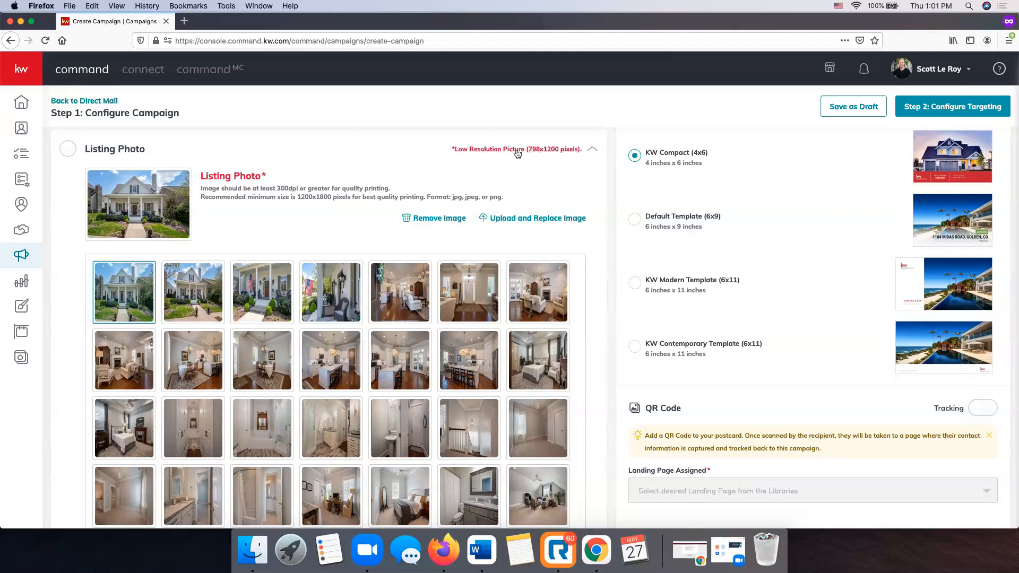
{"action": "scroll", "coordinate": [357, 191], "scroll_direction": "up", "scroll_amount": 1}
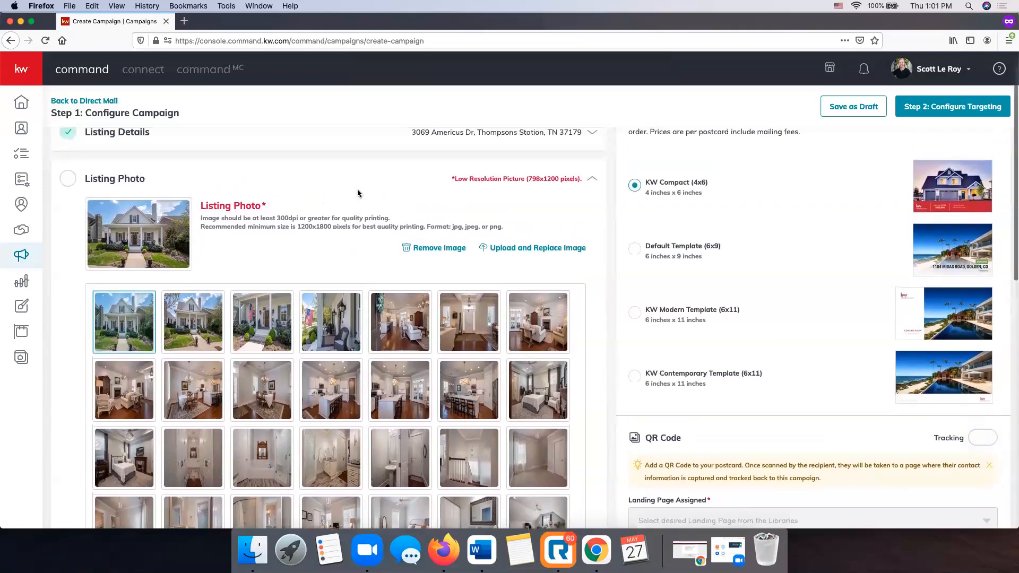
{"action": "scroll", "coordinate": [358, 191], "scroll_direction": "down", "scroll_amount": 10}
{"action": "scroll", "coordinate": [358, 191], "scroll_direction": "up", "scroll_amount": 8}
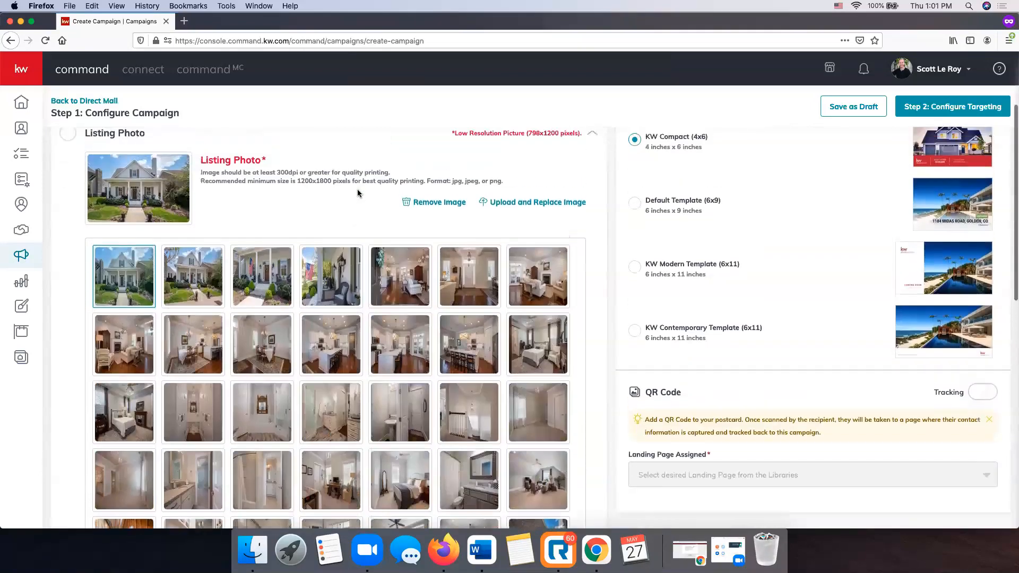
{"action": "scroll", "coordinate": [358, 193], "scroll_direction": "up", "scroll_amount": 1}
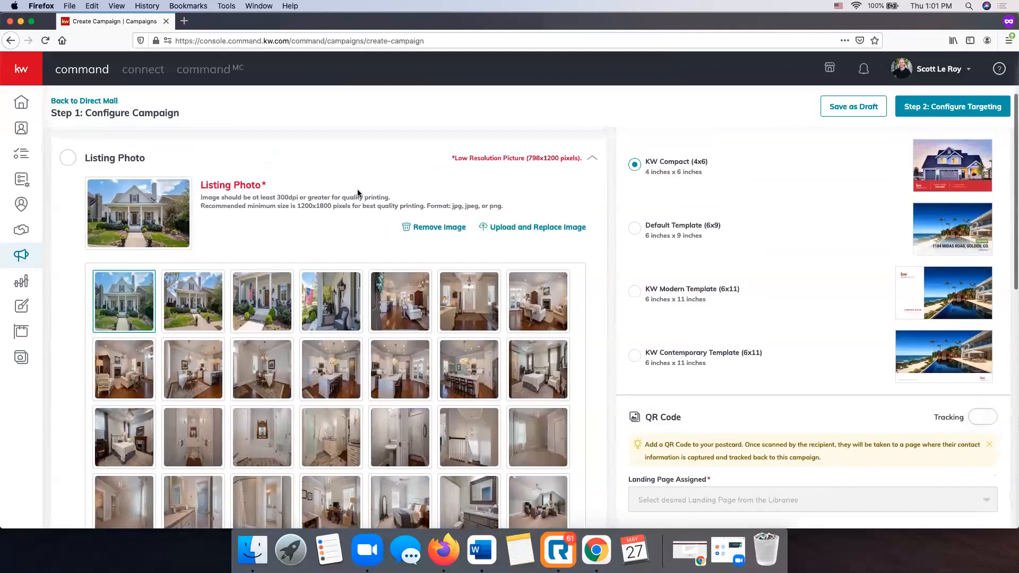
Upload Americus 1.jpg from Downloads as the listing photo and save the section.
{"action": "left_click", "coordinate": [525, 229]}
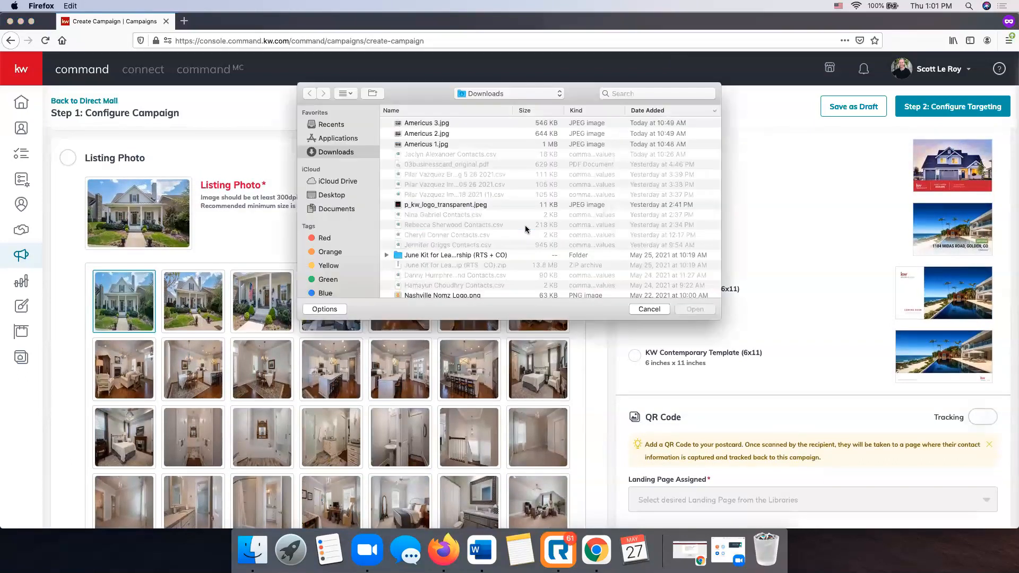
{"action": "left_click", "coordinate": [418, 144]}
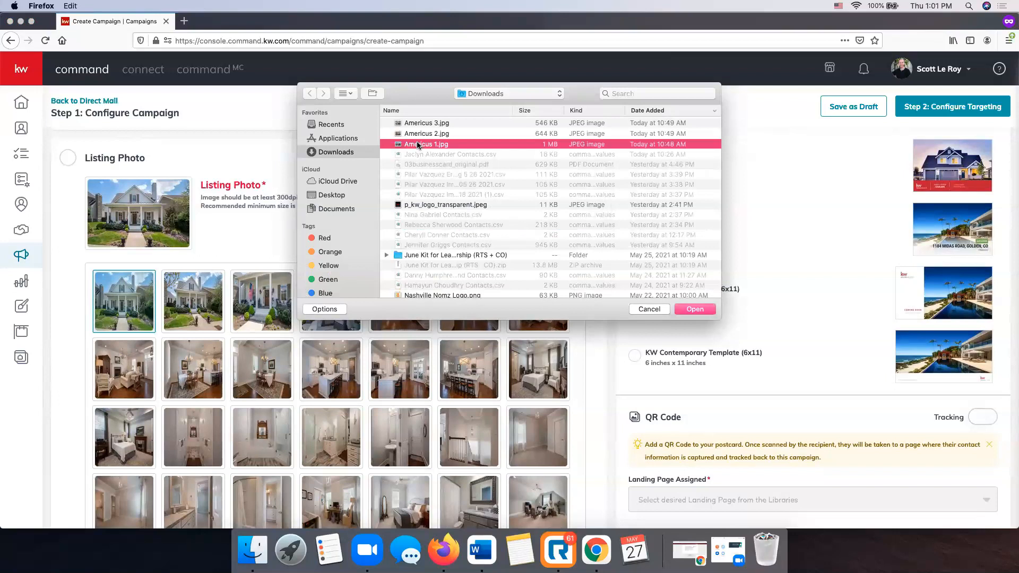
{"action": "double_click", "coordinate": [418, 145]}
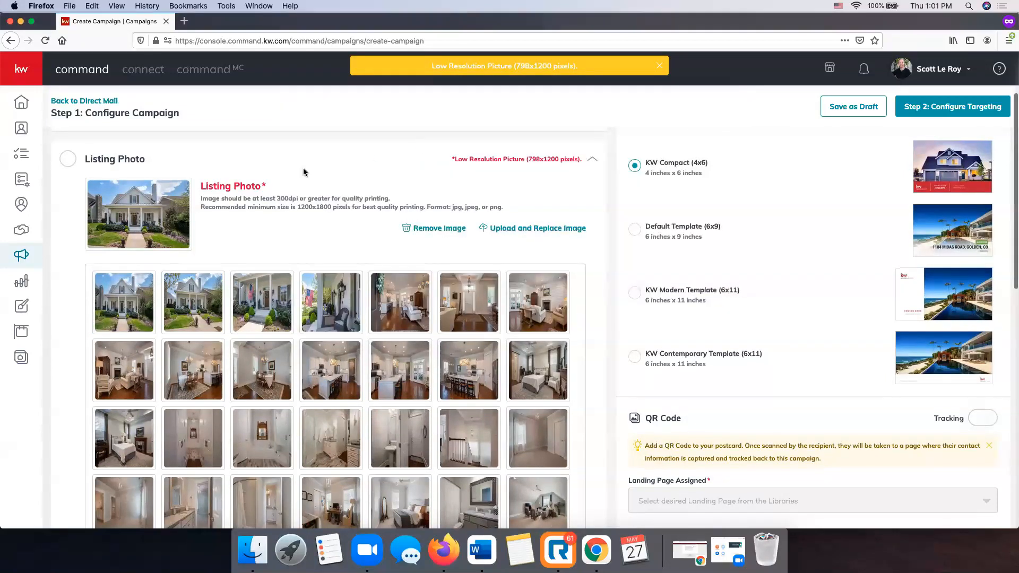
{"action": "scroll", "coordinate": [289, 175], "scroll_direction": "down", "scroll_amount": 7}
{"action": "scroll", "coordinate": [466, 377], "scroll_direction": "down", "scroll_amount": 2}
{"action": "left_click", "coordinate": [554, 399]}
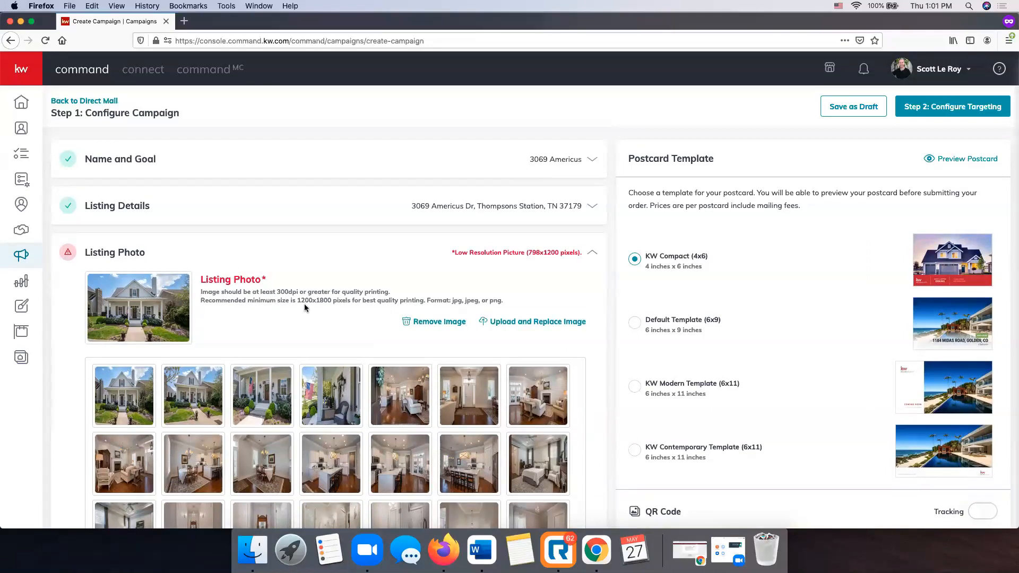
{"action": "scroll", "coordinate": [355, 313], "scroll_direction": "down", "scroll_amount": 3}
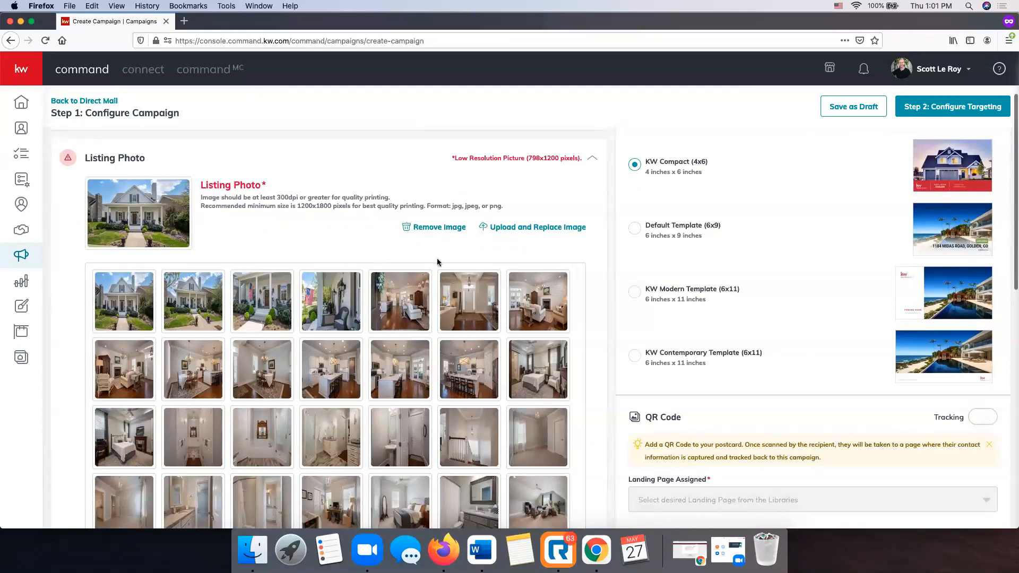
Replace the listing photo with the brown-and-gray house from Desktop > SLM Items > Stock Photos.
{"action": "left_click", "coordinate": [547, 228]}
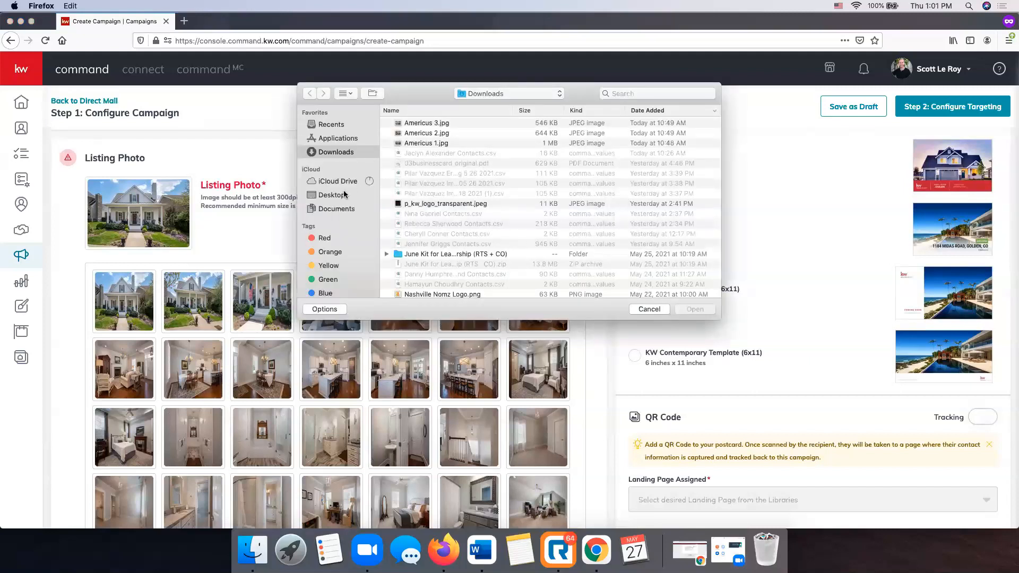
{"action": "left_click", "coordinate": [337, 195]}
{"action": "left_click", "coordinate": [416, 123]}
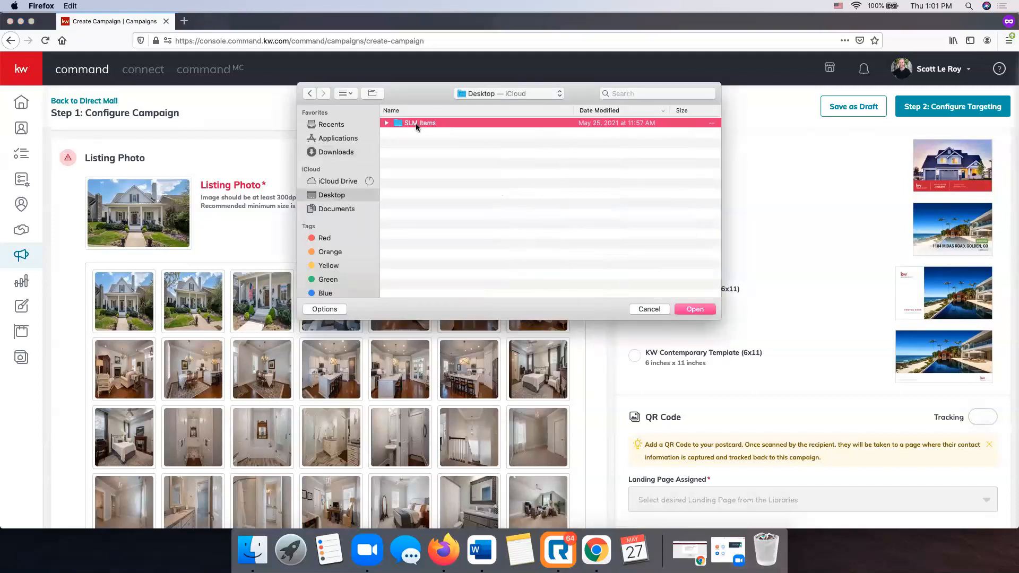
{"action": "double_click", "coordinate": [415, 123]}
{"action": "double_click", "coordinate": [424, 204]}
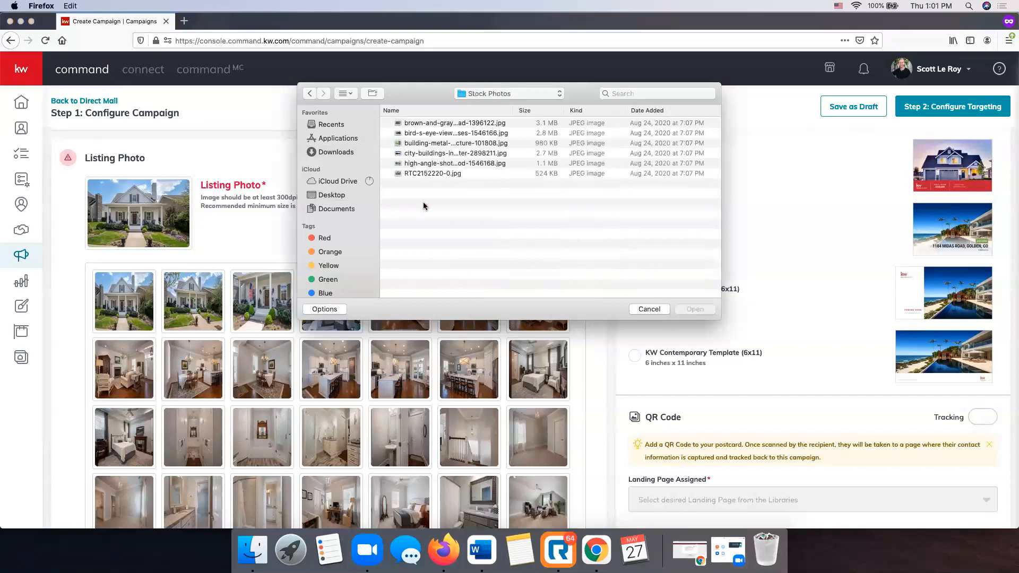
{"action": "left_click", "coordinate": [430, 124]}
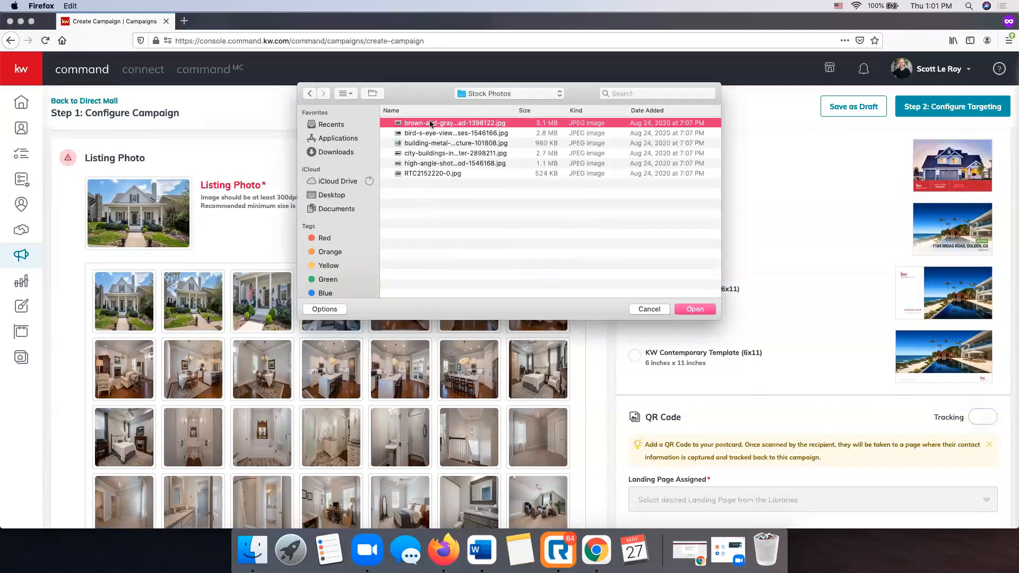
{"action": "double_click", "coordinate": [429, 124]}
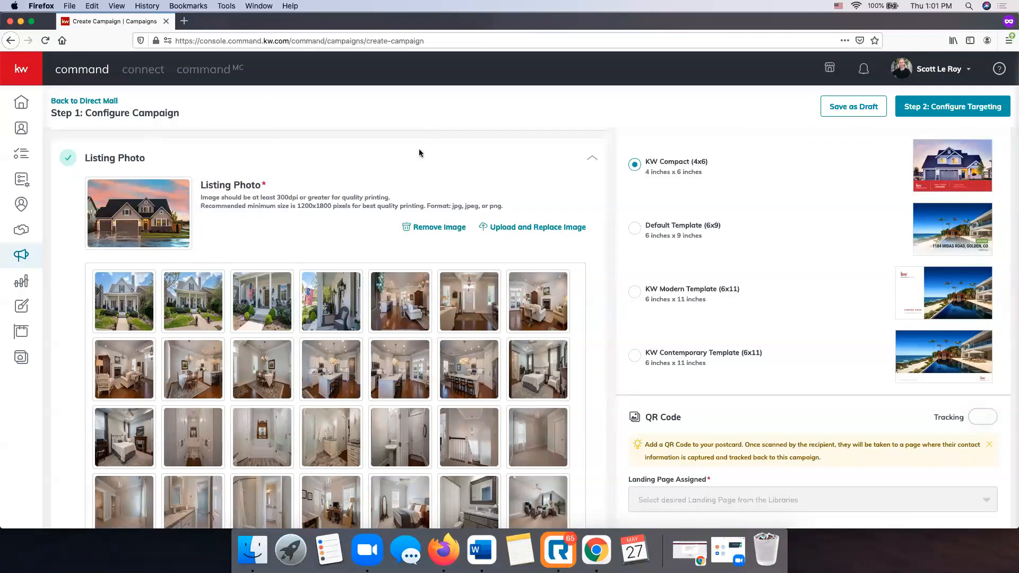
Save the Listing Photo section so it is marked complete.
{"action": "scroll", "coordinate": [419, 152], "scroll_direction": "down", "scroll_amount": 5}
{"action": "scroll", "coordinate": [220, 254], "scroll_direction": "up", "scroll_amount": 5}
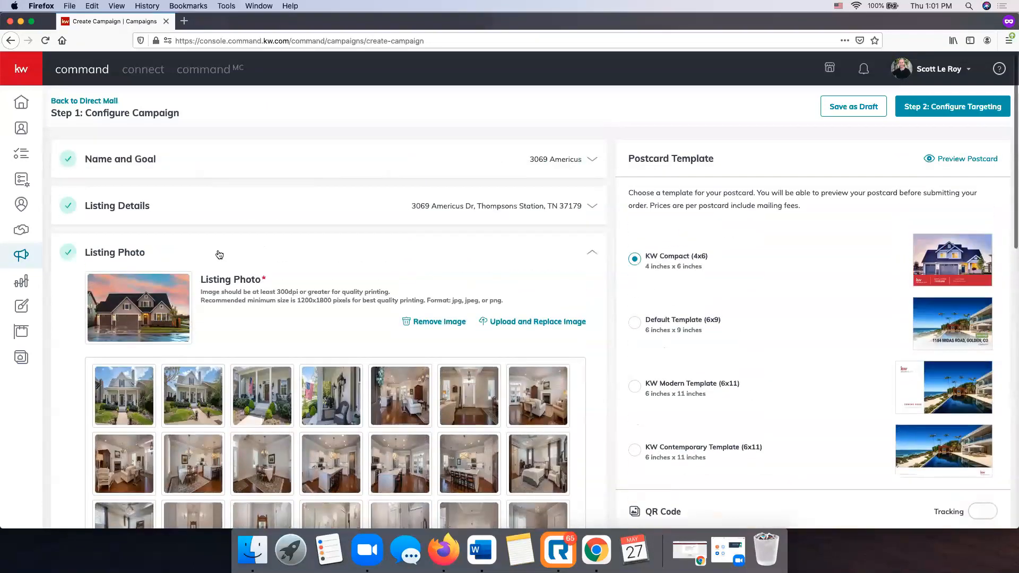
{"action": "scroll", "coordinate": [218, 255], "scroll_direction": "down", "scroll_amount": 2}
{"action": "scroll", "coordinate": [228, 189], "scroll_direction": "up", "scroll_amount": 1}
{"action": "scroll", "coordinate": [450, 234], "scroll_direction": "down", "scroll_amount": 2}
{"action": "scroll", "coordinate": [450, 234], "scroll_direction": "down", "scroll_amount": 6}
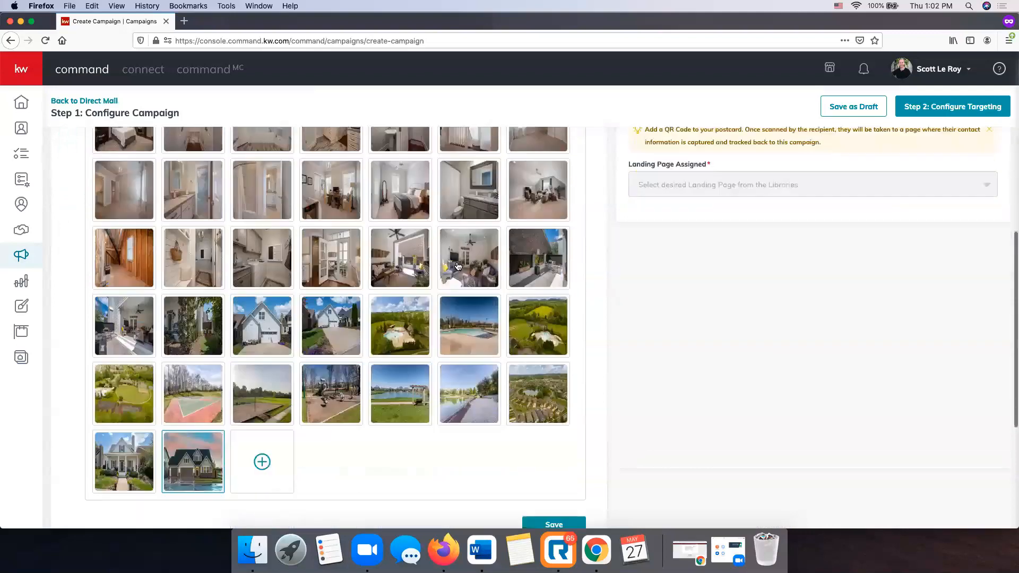
{"action": "left_click", "coordinate": [546, 435]}
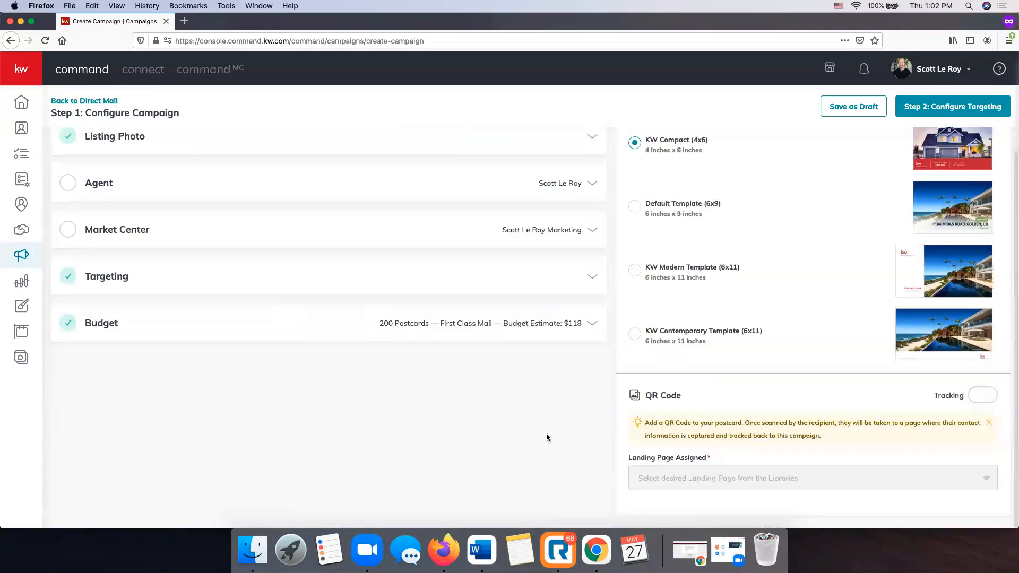
Review the agent's photo, name, email and phone, then save the Agent section.
{"action": "scroll", "coordinate": [545, 436], "scroll_direction": "up", "scroll_amount": 2}
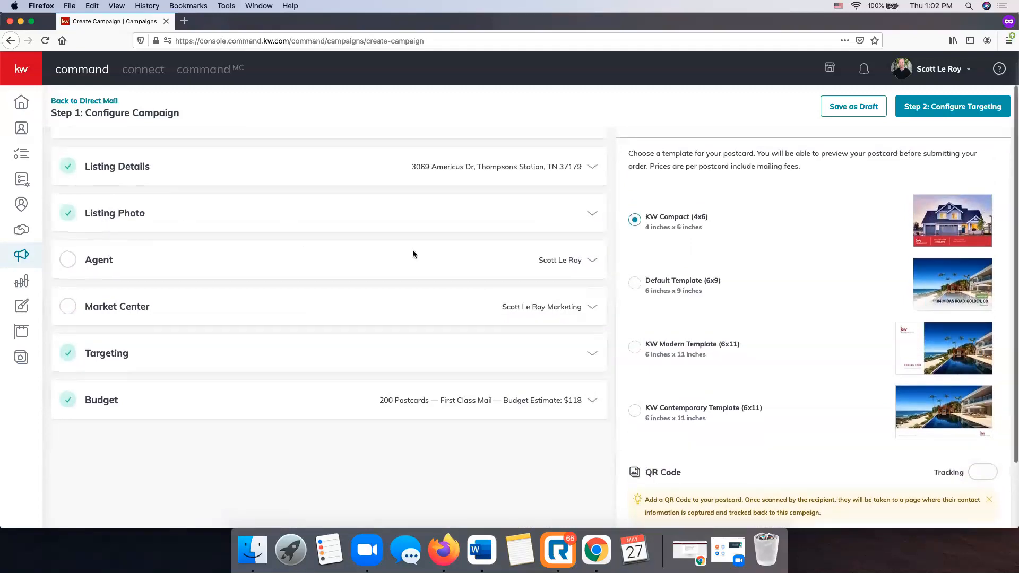
{"action": "left_click", "coordinate": [546, 260]}
{"action": "scroll", "coordinate": [284, 355], "scroll_direction": "down", "scroll_amount": 3}
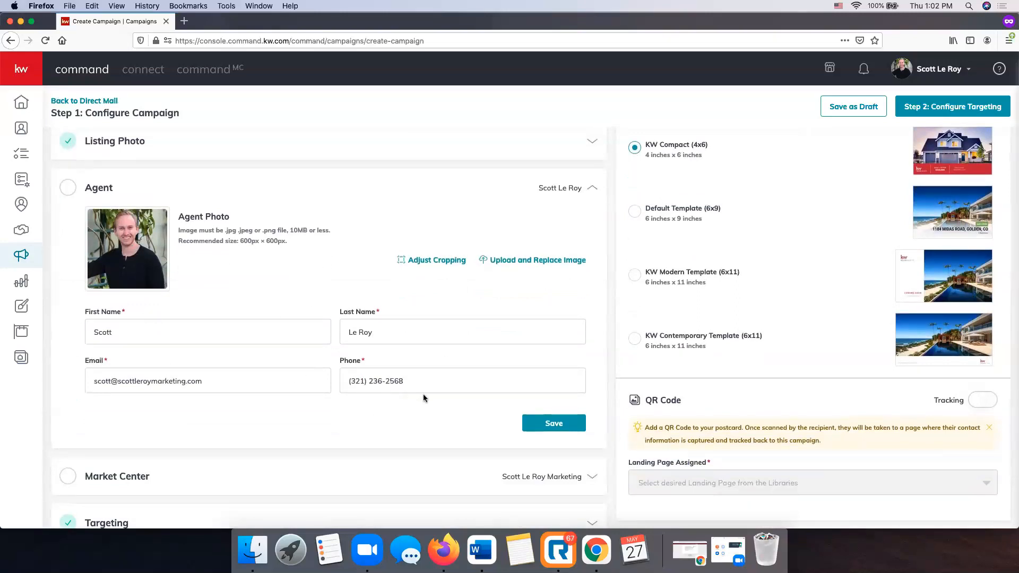
{"action": "left_click", "coordinate": [557, 427]}
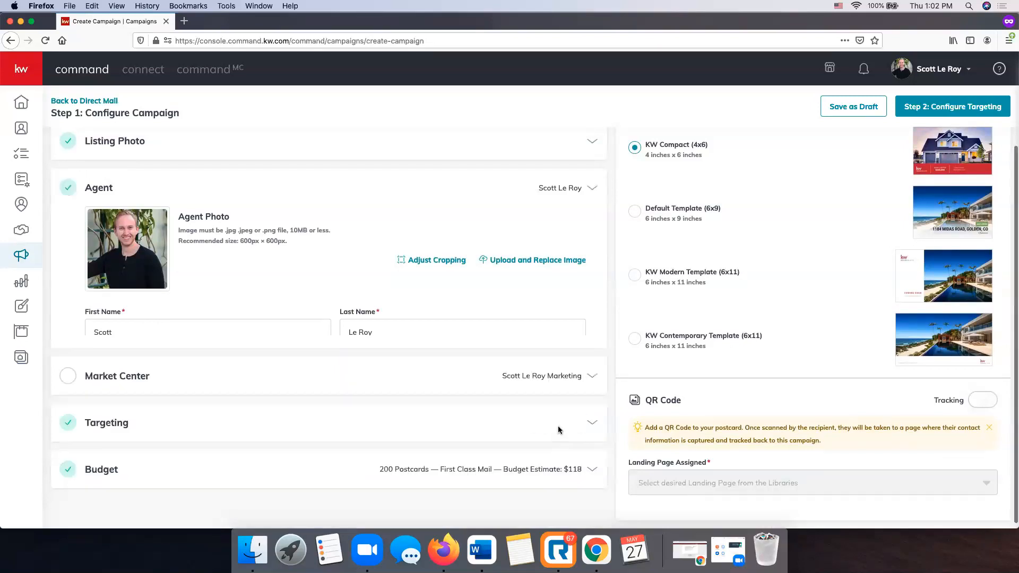
Set the Market Center address state to AR and ZIP code to 72223.
{"action": "scroll", "coordinate": [424, 287], "scroll_direction": "up", "scroll_amount": 2}
{"action": "left_click", "coordinate": [531, 275]}
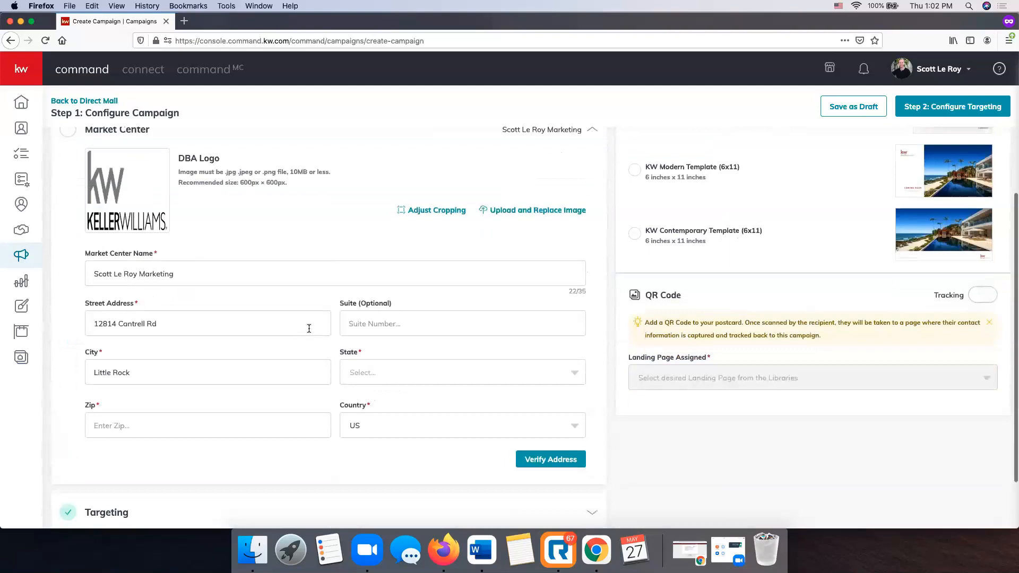
{"action": "left_click", "coordinate": [386, 371]}
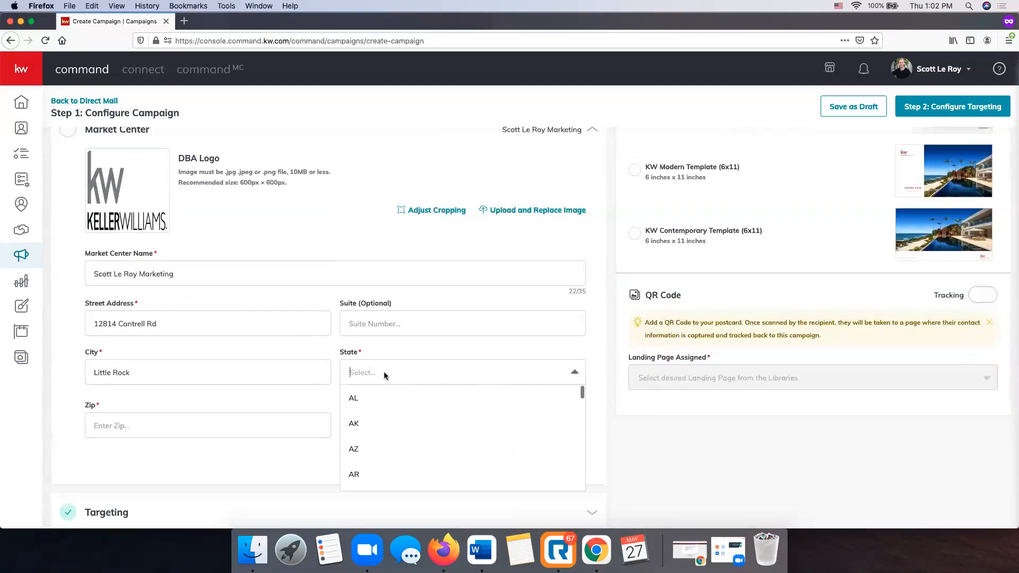
{"action": "left_click", "coordinate": [367, 474]}
{"action": "left_click", "coordinate": [260, 434]}
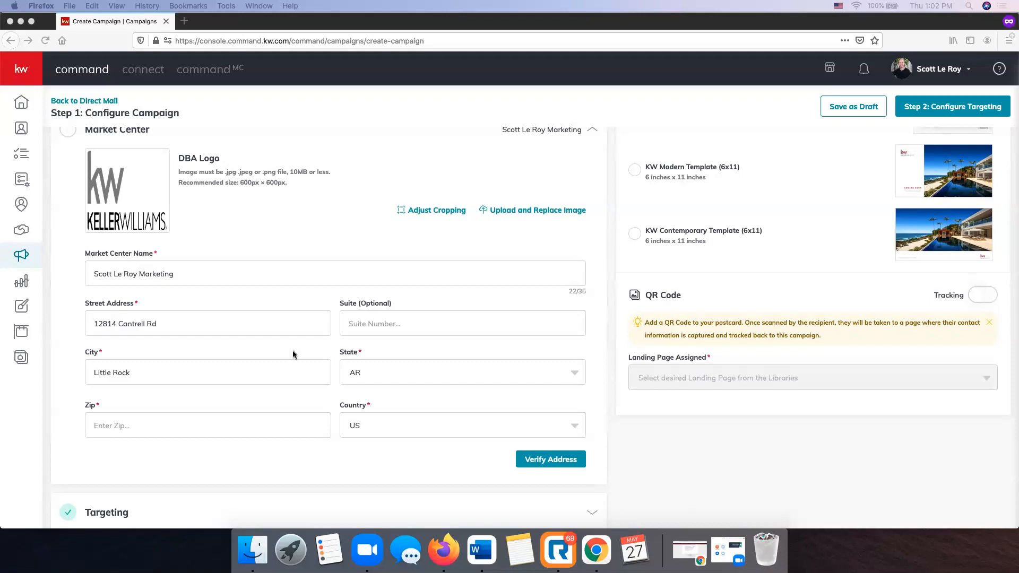
{"action": "scroll", "coordinate": [291, 350], "scroll_direction": "down", "scroll_amount": 2}
{"action": "left_click", "coordinate": [183, 374]}
{"action": "type", "text": "7223"}
{"action": "key", "text": "BackSpace"}
{"action": "type", "text": "23"}
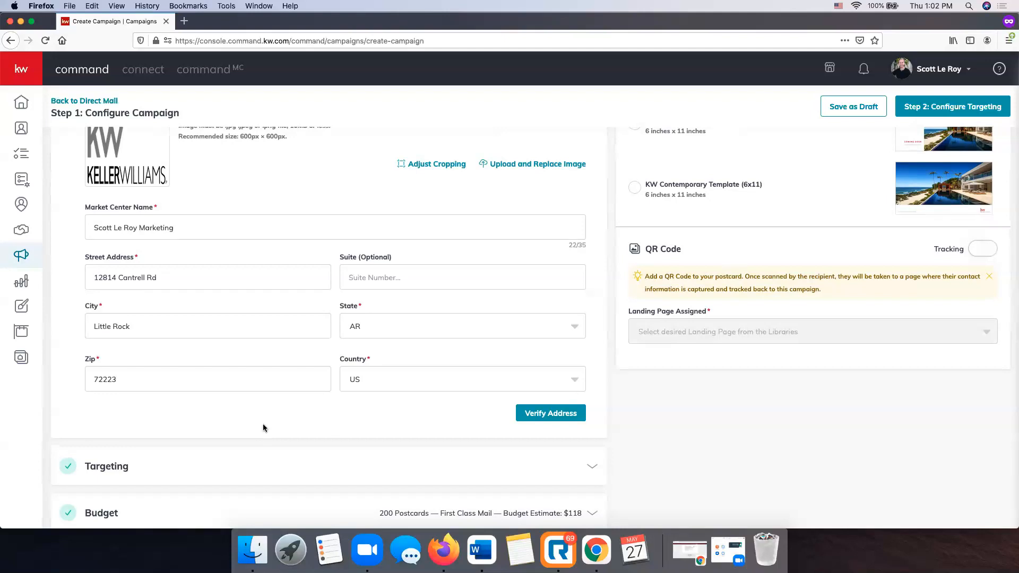
Verify the Market Center address and accept the corrected ZIP+4 version.
{"action": "scroll", "coordinate": [264, 428], "scroll_direction": "up", "scroll_amount": 3}
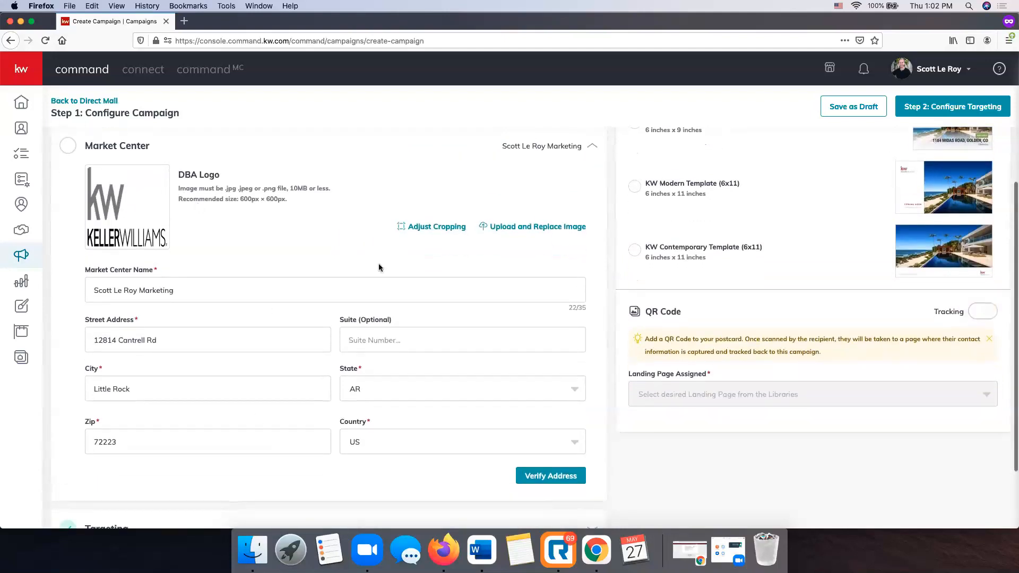
{"action": "left_click", "coordinate": [551, 477]}
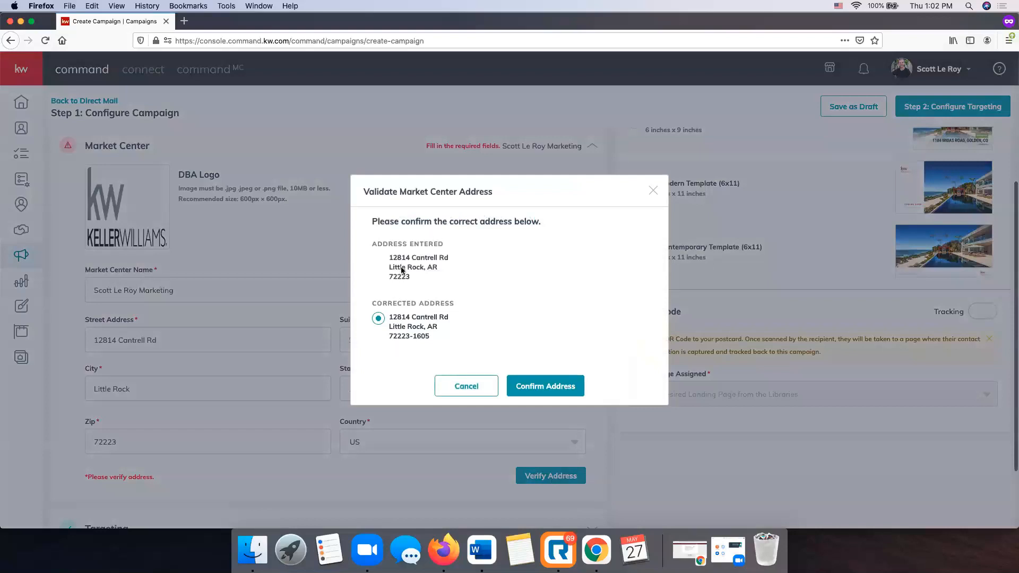
{"action": "left_click", "coordinate": [557, 387]}
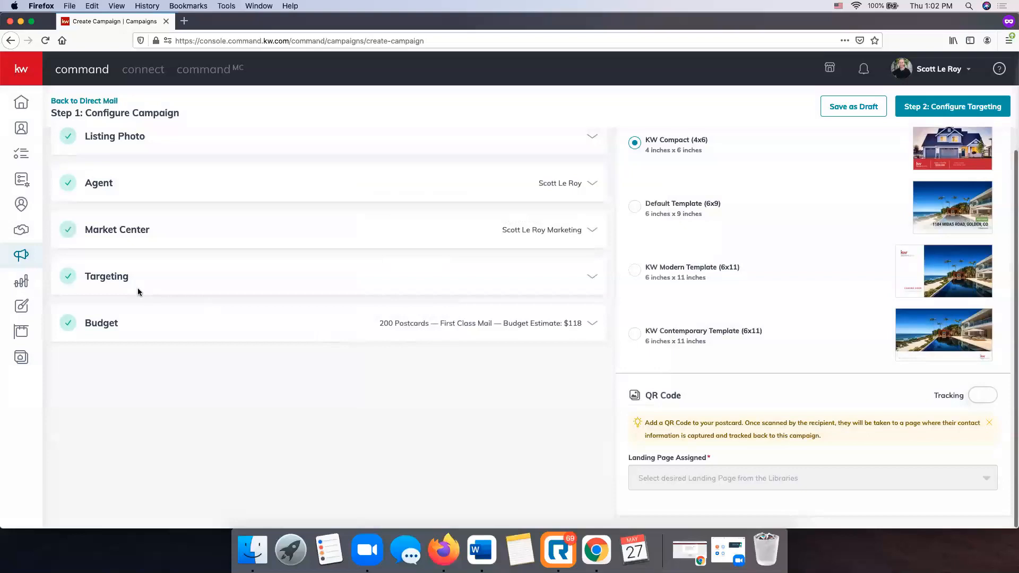
{"action": "scroll", "coordinate": [148, 287], "scroll_direction": "up", "scroll_amount": 2}
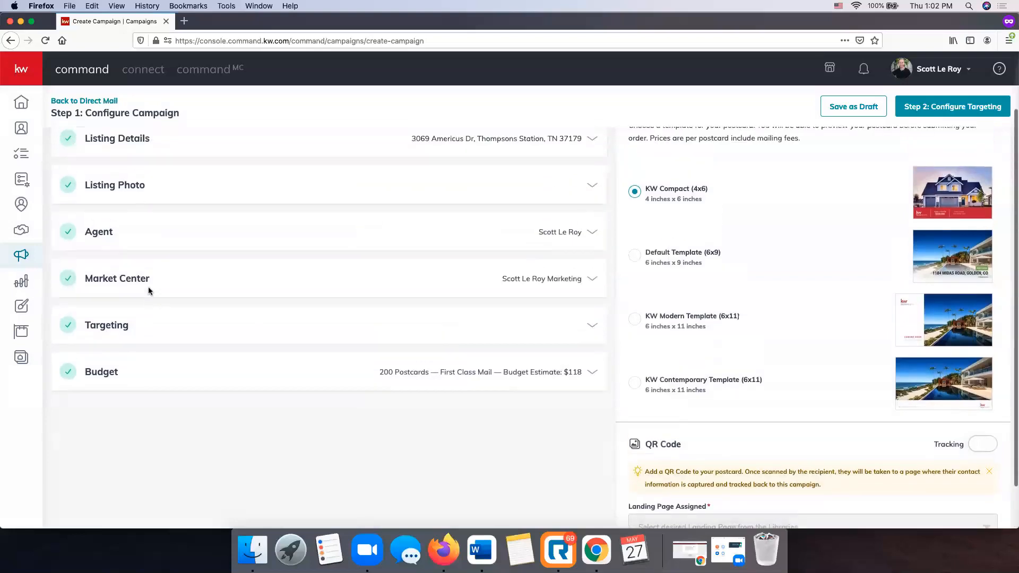
{"action": "left_click", "coordinate": [590, 326]}
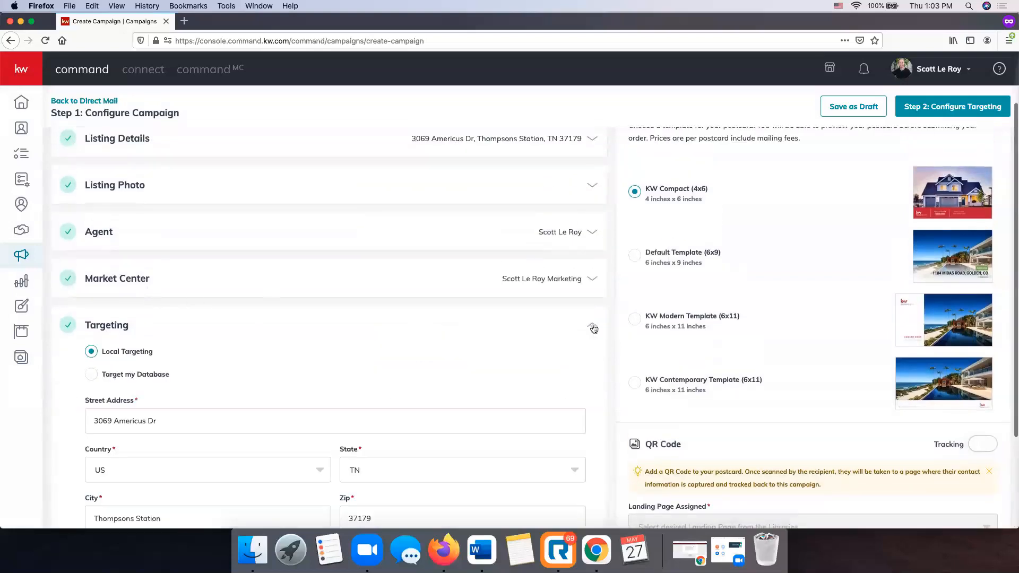
{"action": "scroll", "coordinate": [289, 326], "scroll_direction": "down", "scroll_amount": 4}
{"action": "scroll", "coordinate": [290, 322], "scroll_direction": "down", "scroll_amount": 1}
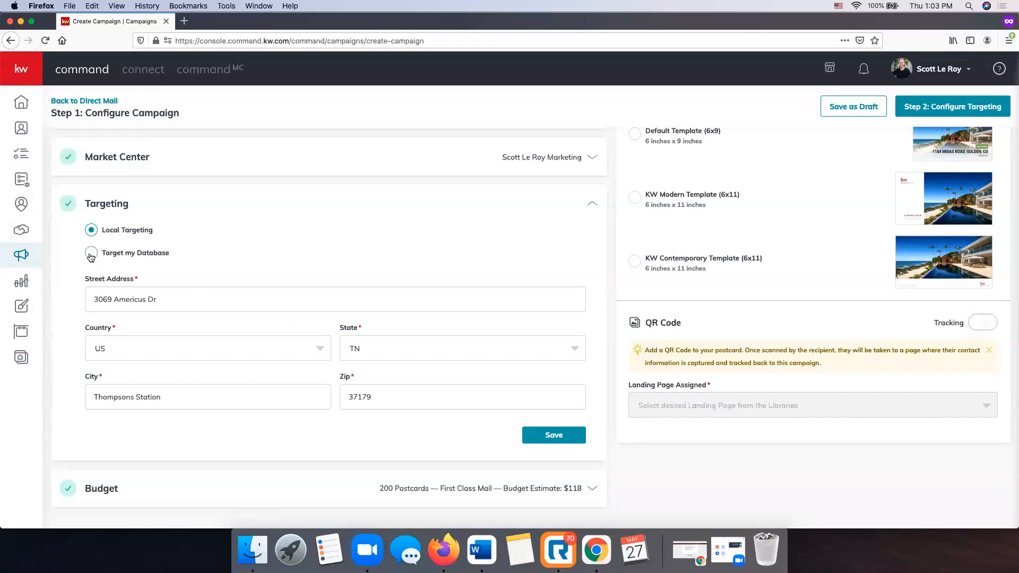
{"action": "left_click", "coordinate": [157, 256]}
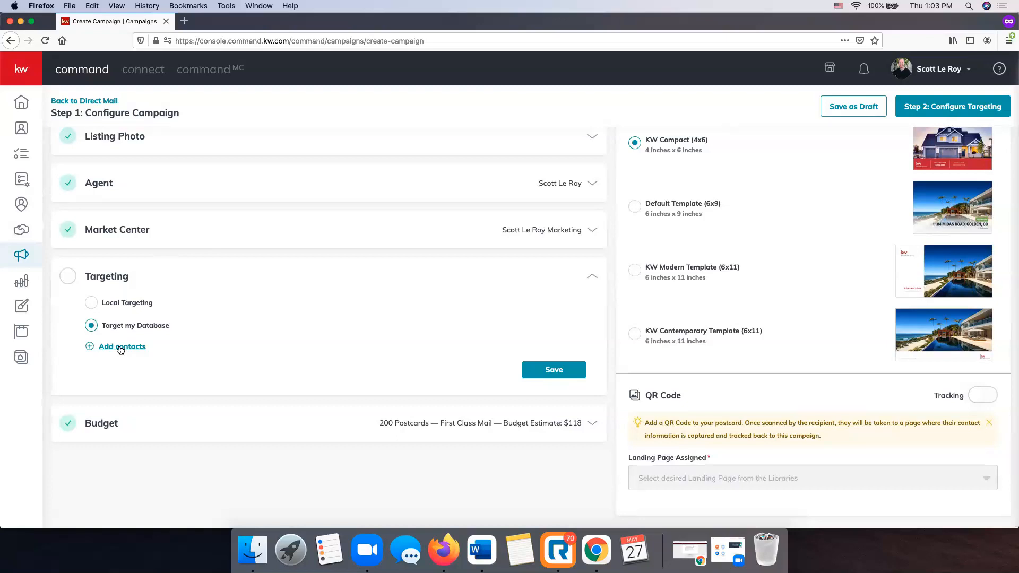
{"action": "left_click", "coordinate": [92, 303]}
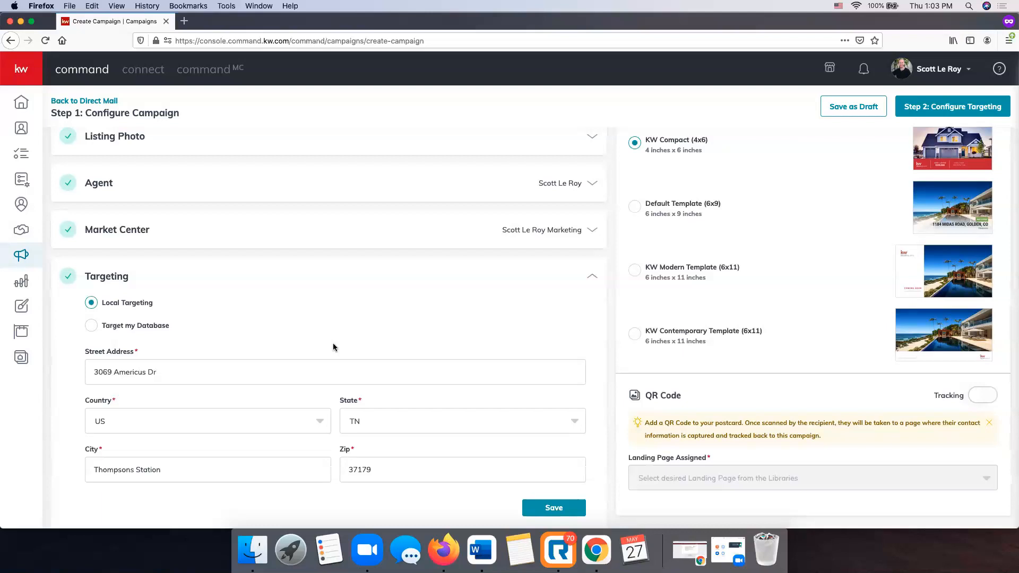
{"action": "scroll", "coordinate": [334, 346], "scroll_direction": "down", "scroll_amount": 3}
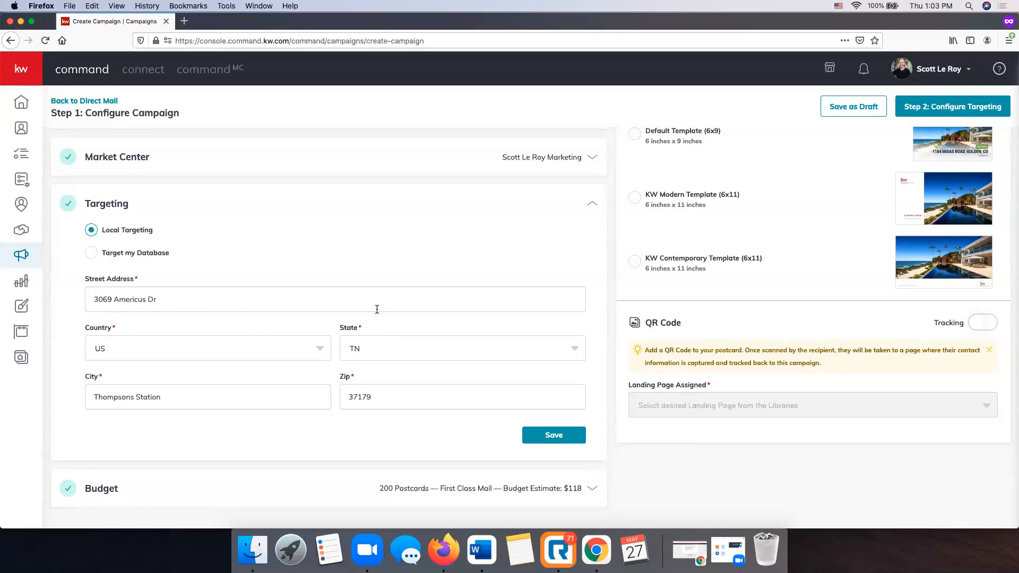
{"action": "left_click", "coordinate": [555, 438]}
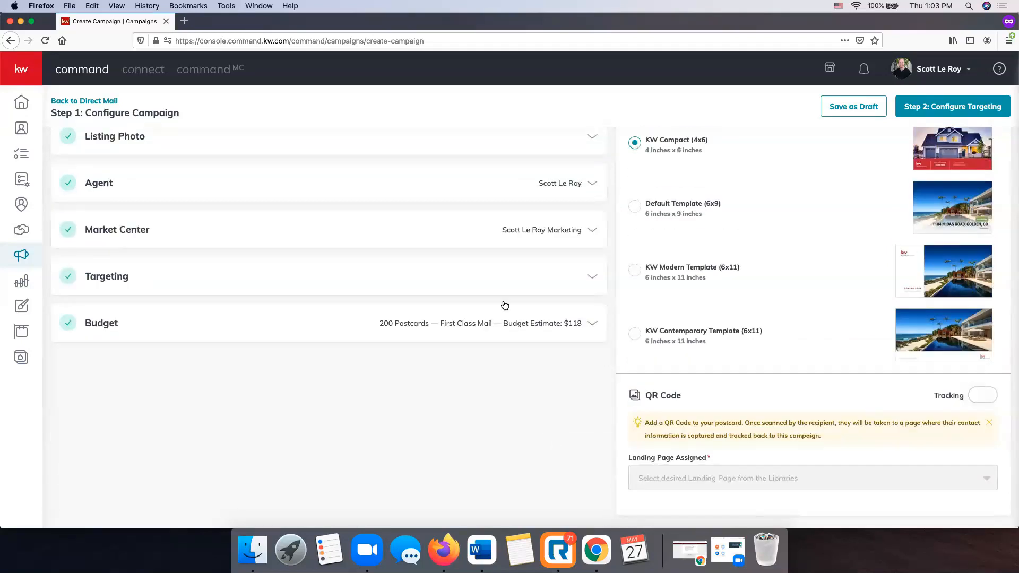
Keep 200 postcards at First Class postage ($118 estimate) and save the Budget section.
{"action": "left_click", "coordinate": [511, 321]}
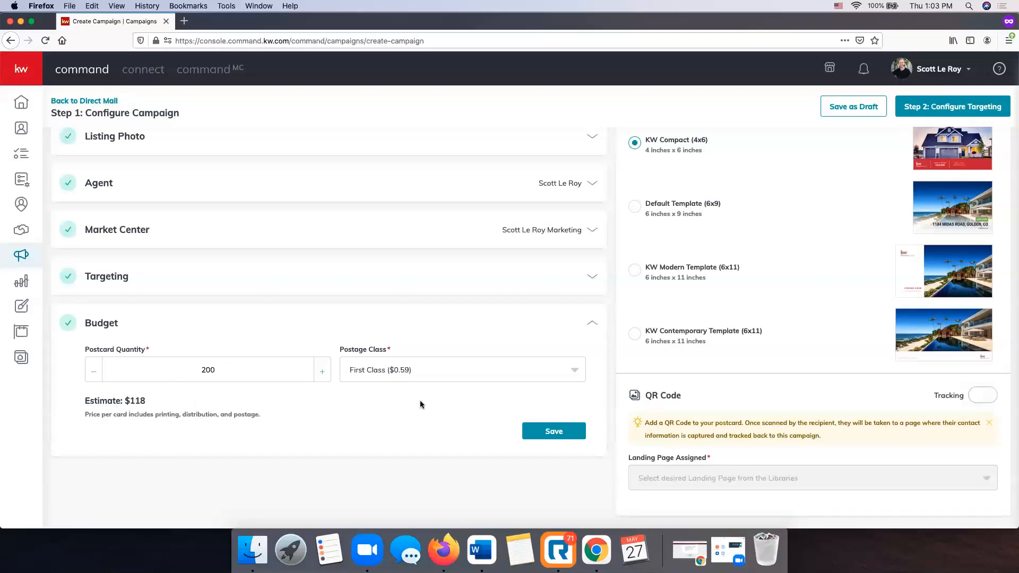
{"action": "scroll", "coordinate": [374, 403], "scroll_direction": "up", "scroll_amount": 1}
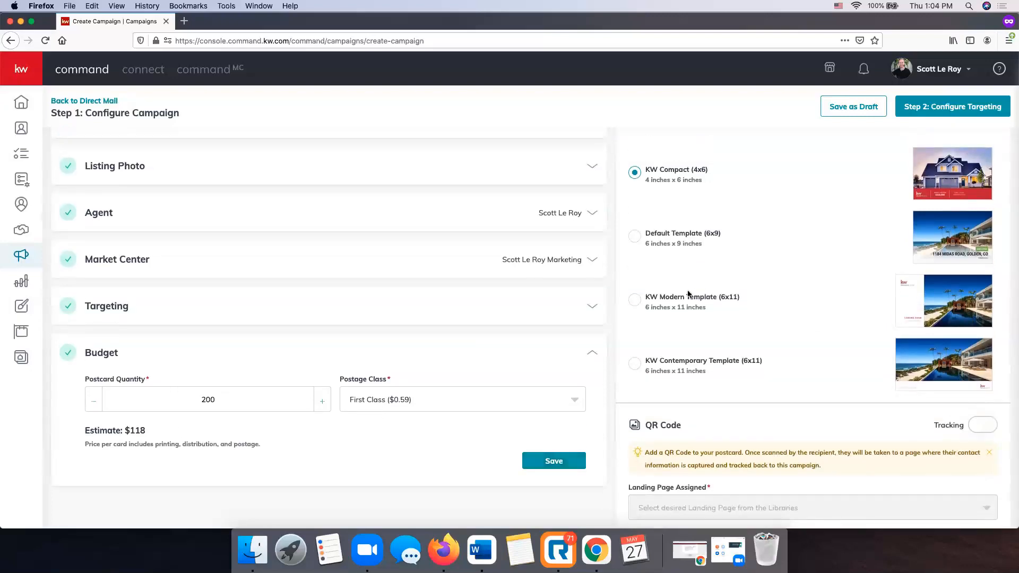
{"action": "left_click", "coordinate": [460, 399]}
{"action": "left_click", "coordinate": [460, 399]}
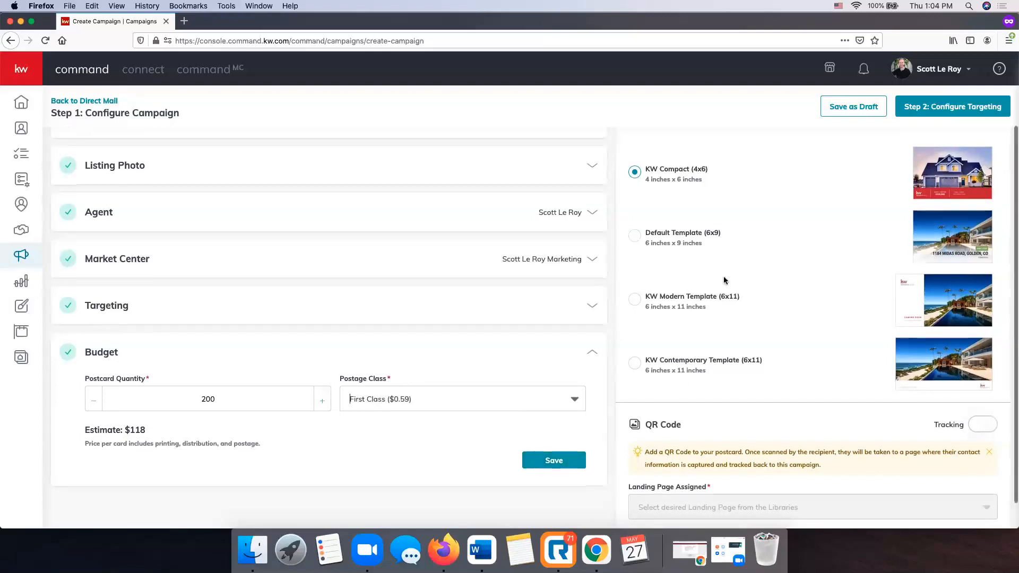
{"action": "left_click", "coordinate": [553, 461]}
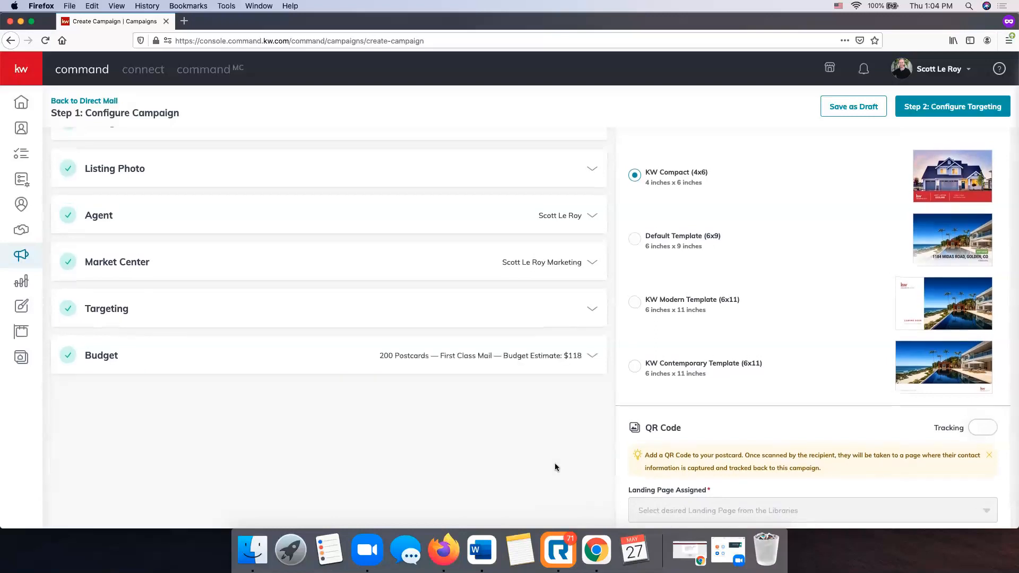
{"action": "scroll", "coordinate": [555, 467], "scroll_direction": "up", "scroll_amount": 3}
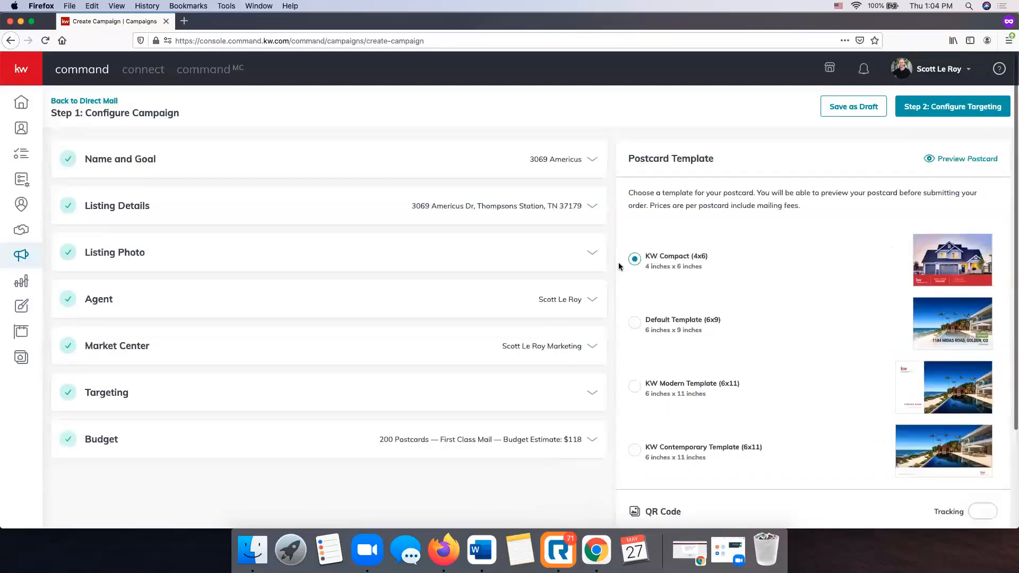
Preview the KW Compact postcard, compare front and back, and finish on the back side.
{"action": "left_click", "coordinate": [963, 161]}
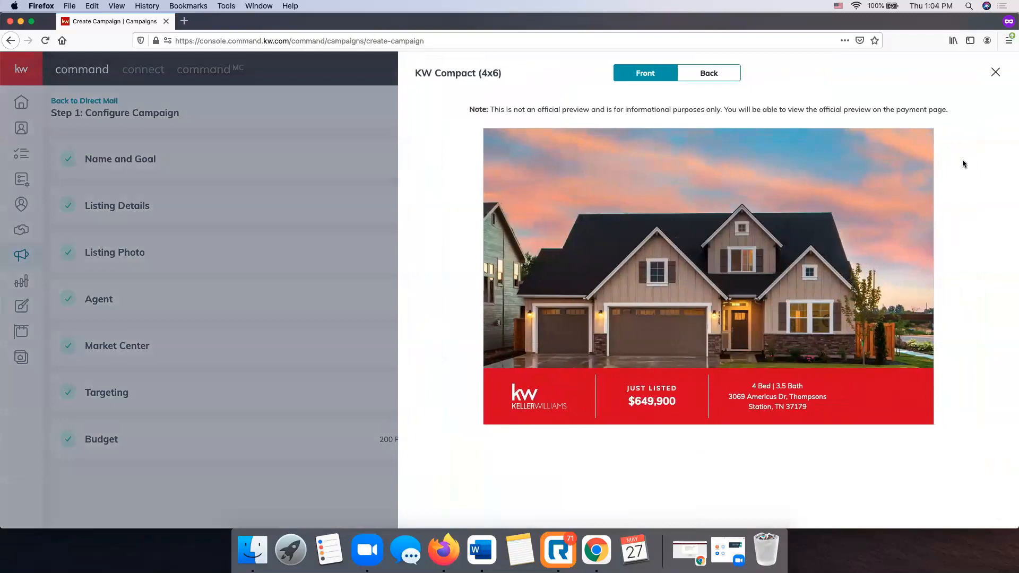
{"action": "left_click", "coordinate": [722, 73]}
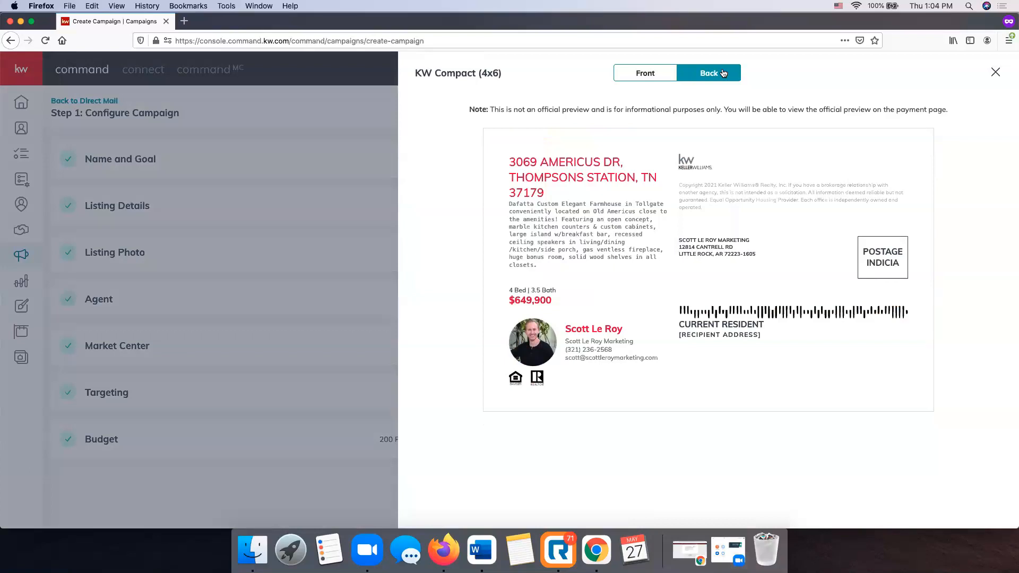
{"action": "left_click", "coordinate": [670, 69]}
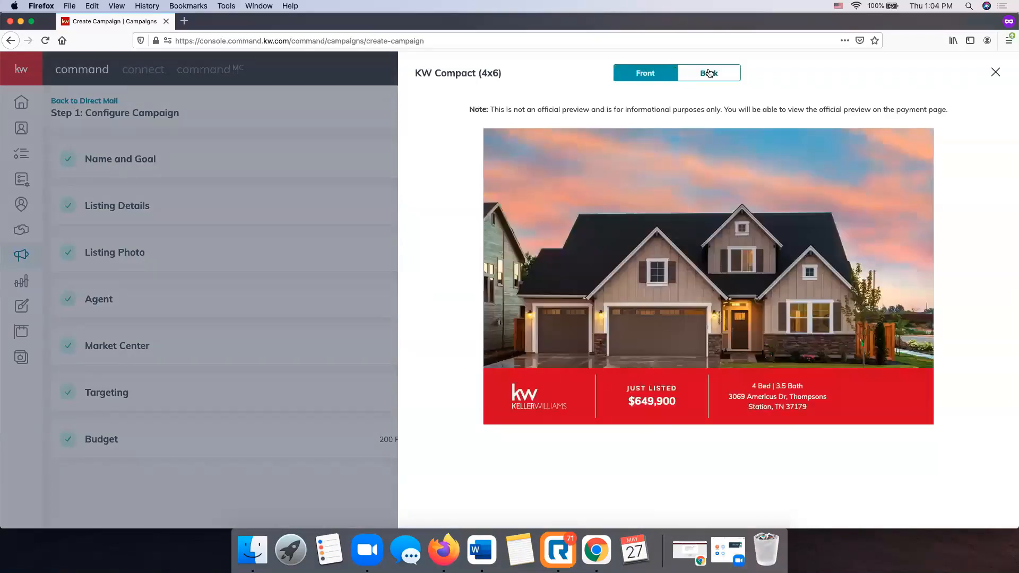
{"action": "left_click", "coordinate": [709, 73]}
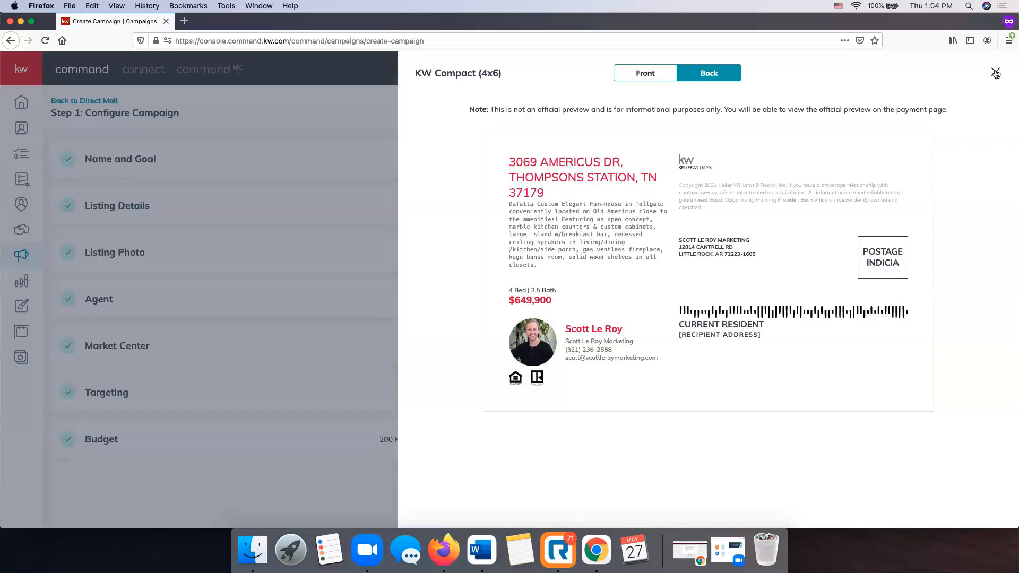
Close the postcard preview and switch QR Code Tracking on.
{"action": "left_click", "coordinate": [995, 73]}
{"action": "scroll", "coordinate": [829, 218], "scroll_direction": "down", "scroll_amount": 5}
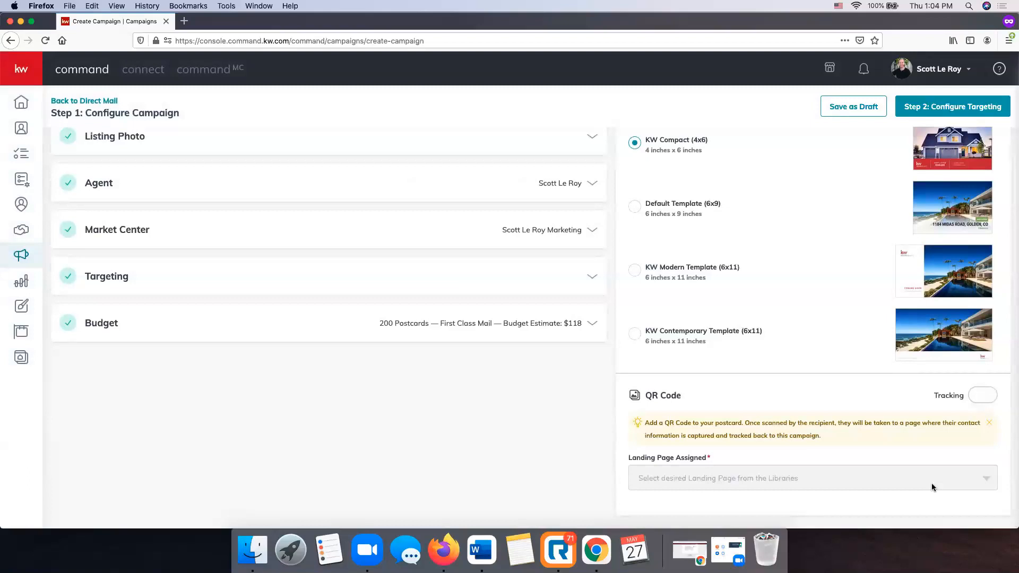
{"action": "left_click", "coordinate": [983, 395]}
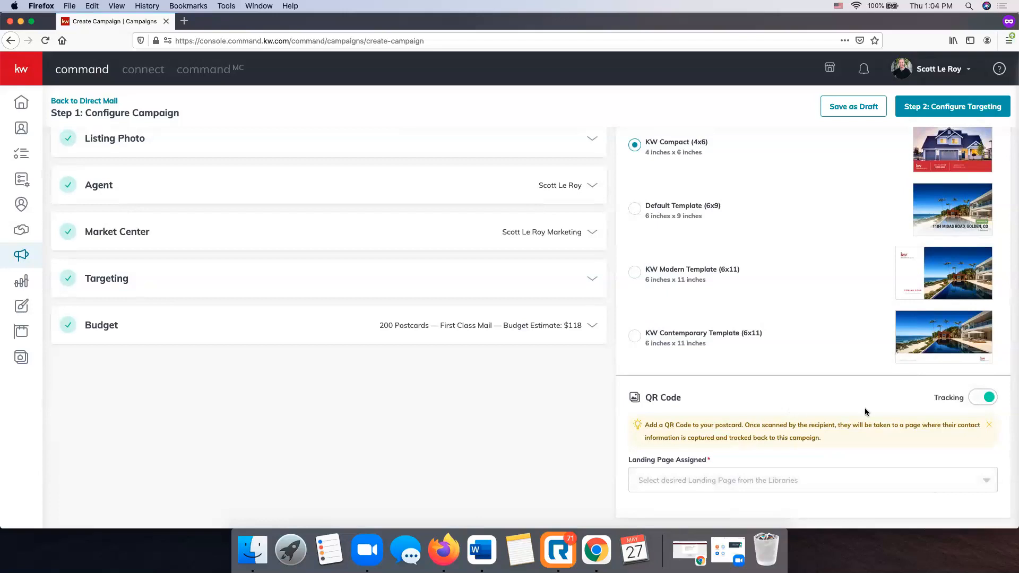
Assign Download My App as the QR code's landing page.
{"action": "scroll", "coordinate": [778, 389], "scroll_direction": "down", "scroll_amount": 1}
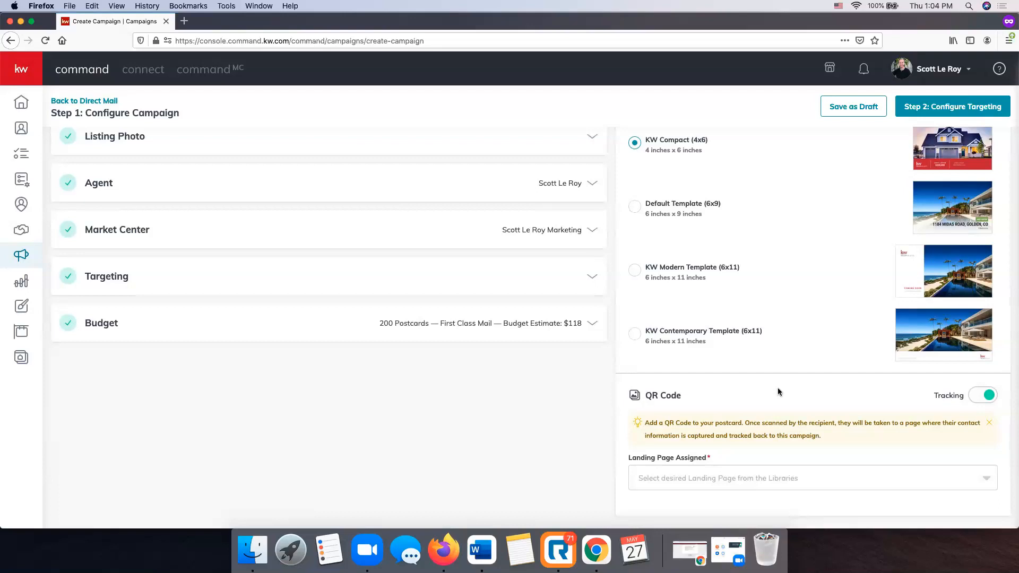
{"action": "left_click", "coordinate": [727, 478]}
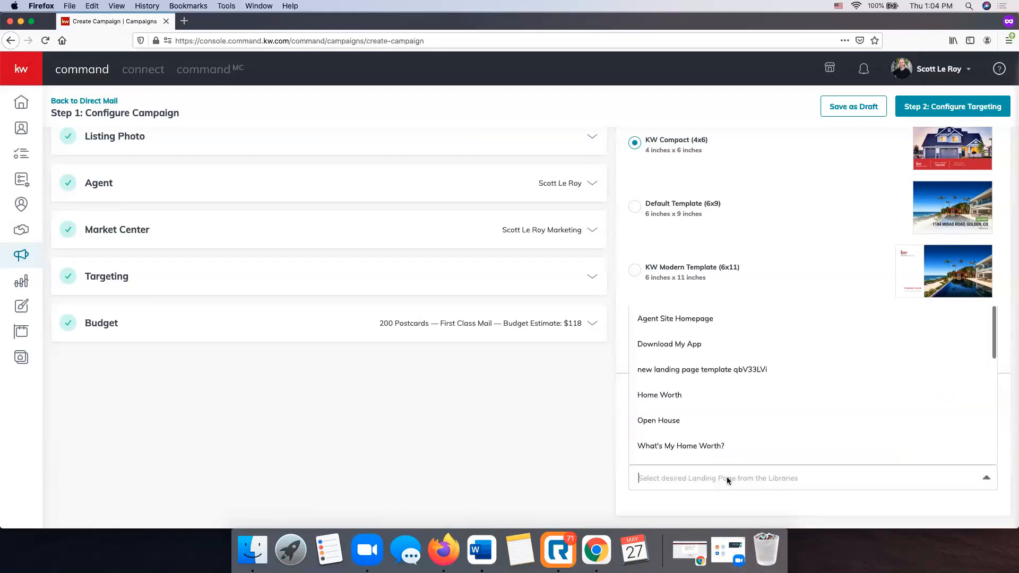
{"action": "key", "text": "Escape"}
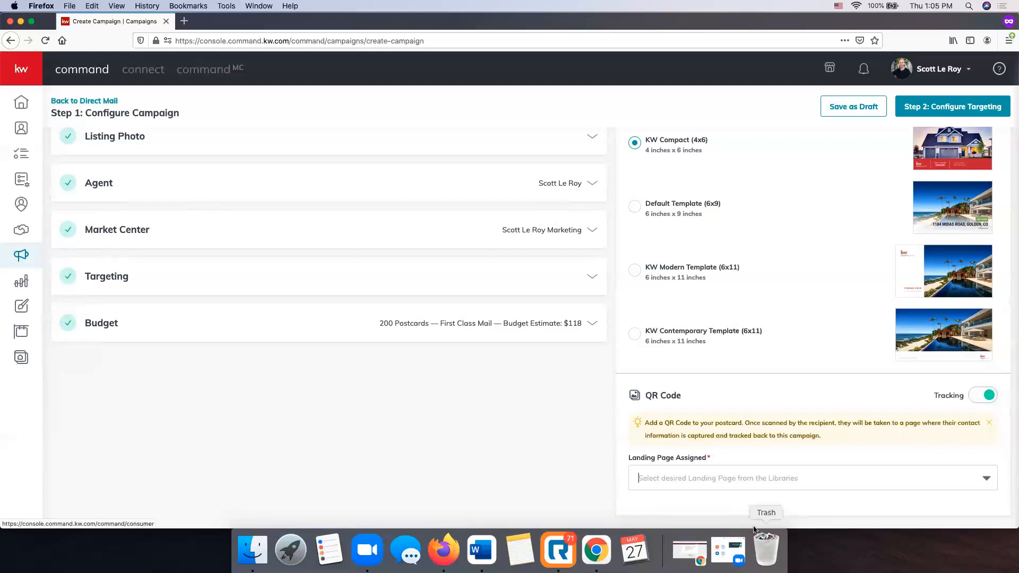
{"action": "left_click", "coordinate": [689, 478]}
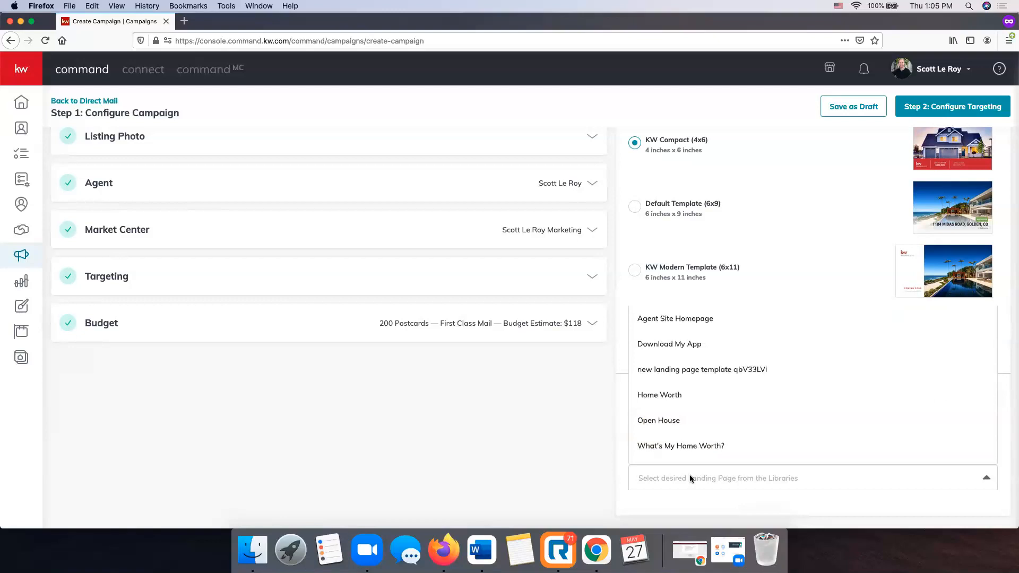
{"action": "left_click", "coordinate": [681, 344]}
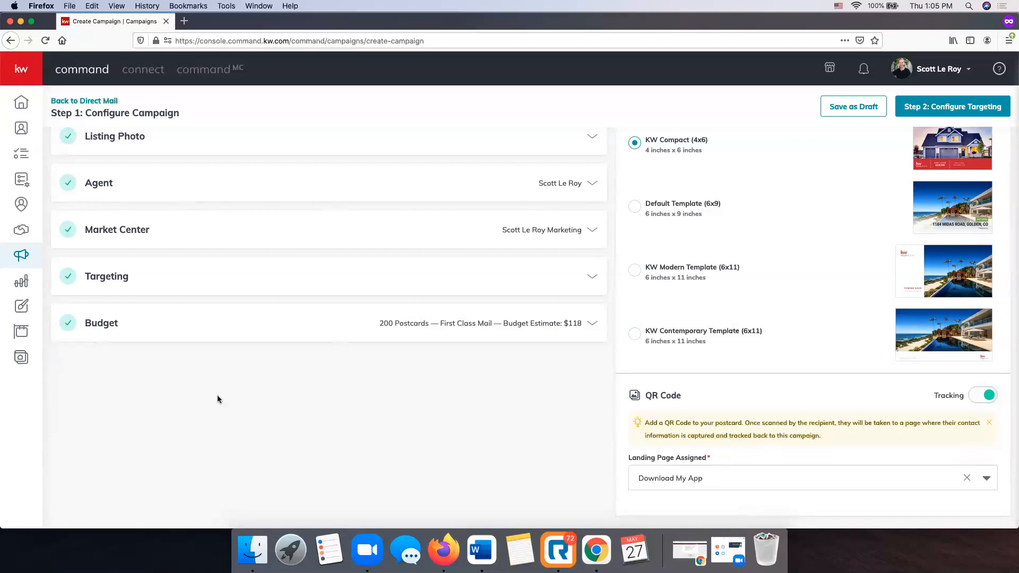
{"action": "scroll", "coordinate": [434, 212], "scroll_direction": "up", "scroll_amount": 1}
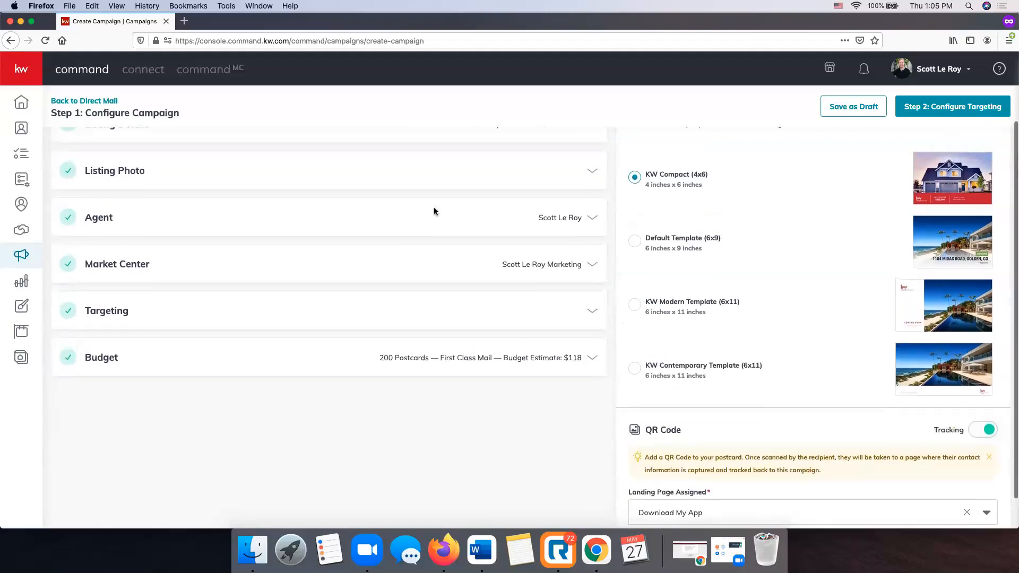
{"action": "scroll", "coordinate": [438, 208], "scroll_direction": "down", "scroll_amount": 1}
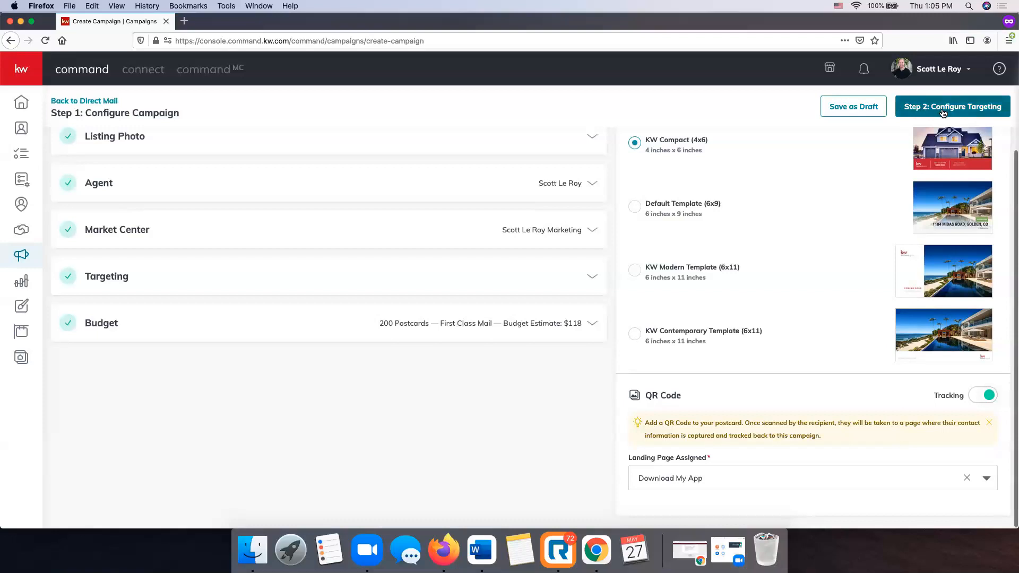
Confirm creating the campaign to reach Step 2: Configure Targeting.
{"action": "left_click", "coordinate": [979, 108]}
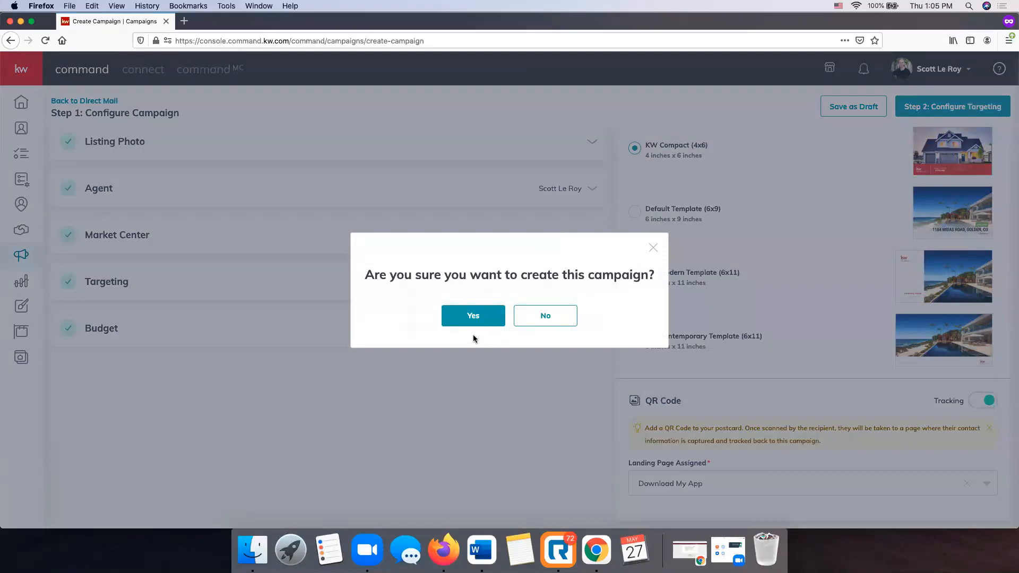
{"action": "left_click", "coordinate": [474, 315]}
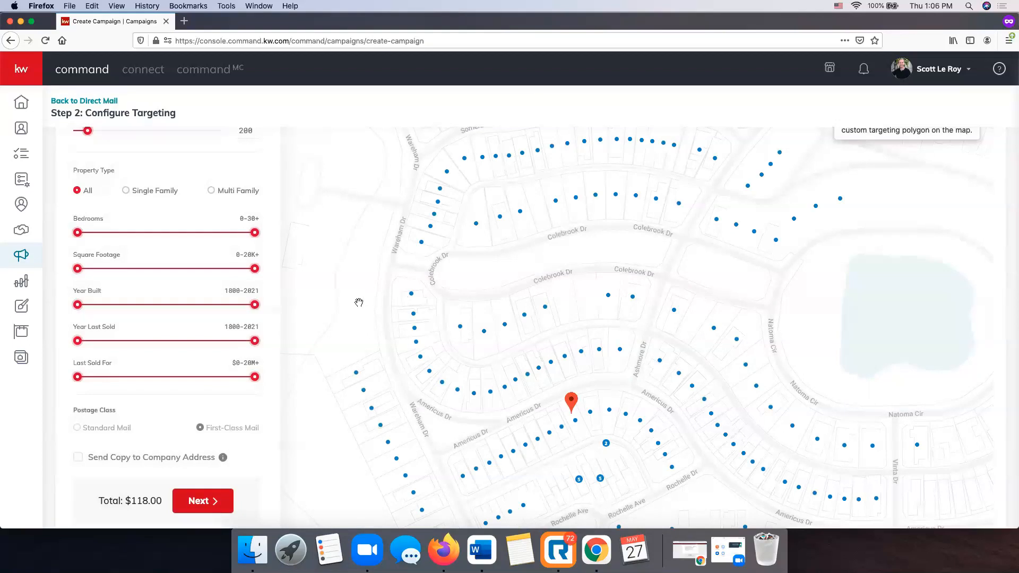
Zoom and pan the targeting map and inspect one targeted home's details.
{"action": "scroll", "coordinate": [169, 207], "scroll_direction": "up", "scroll_amount": 2}
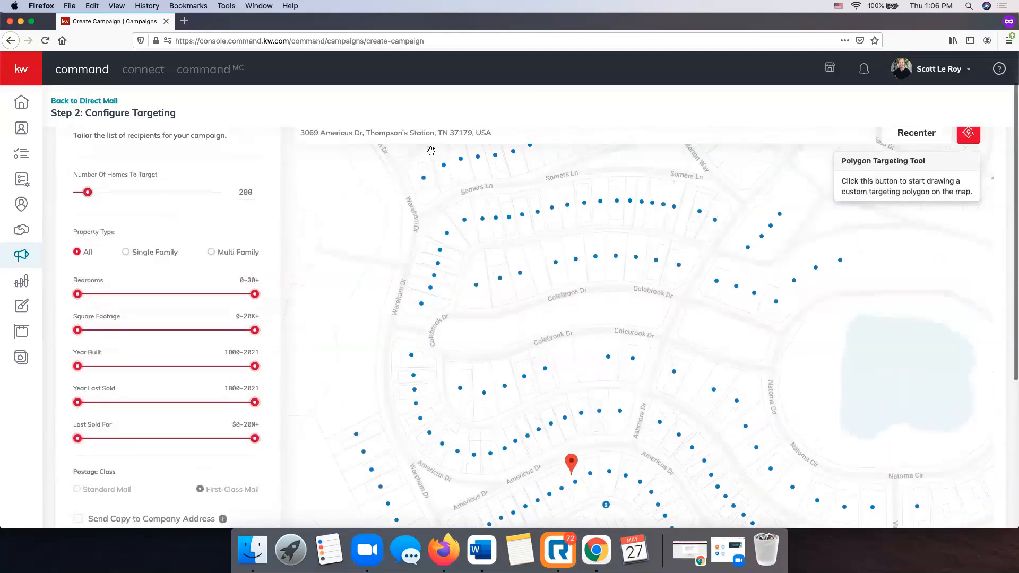
{"action": "scroll", "coordinate": [269, 183], "scroll_direction": "up", "scroll_amount": 2}
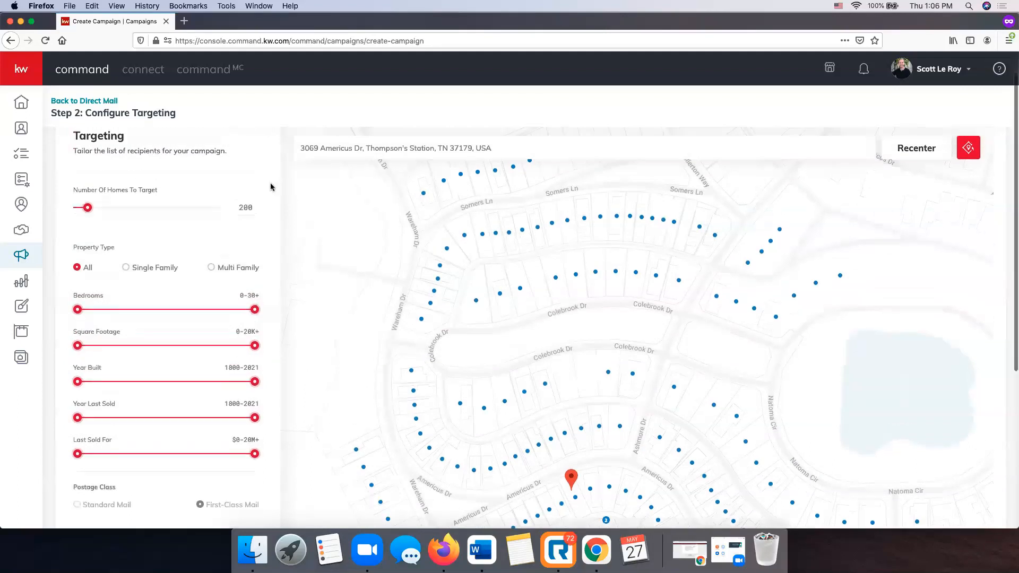
{"action": "left_click", "coordinate": [519, 176]}
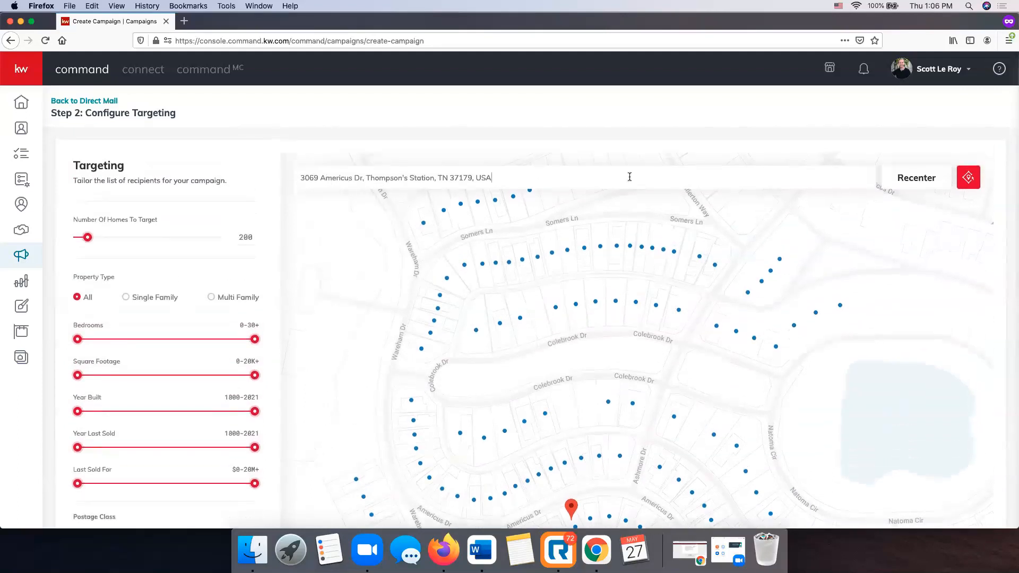
{"action": "scroll", "coordinate": [347, 299], "scroll_direction": "down", "scroll_amount": 3}
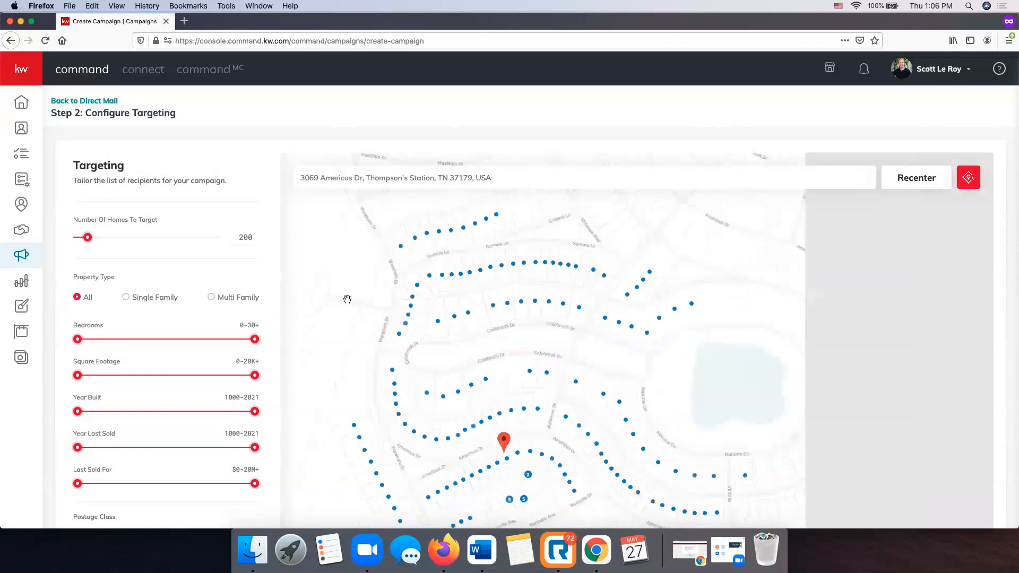
{"action": "left_click_drag", "start_coordinate": [683, 286], "coordinate": [712, 294]}
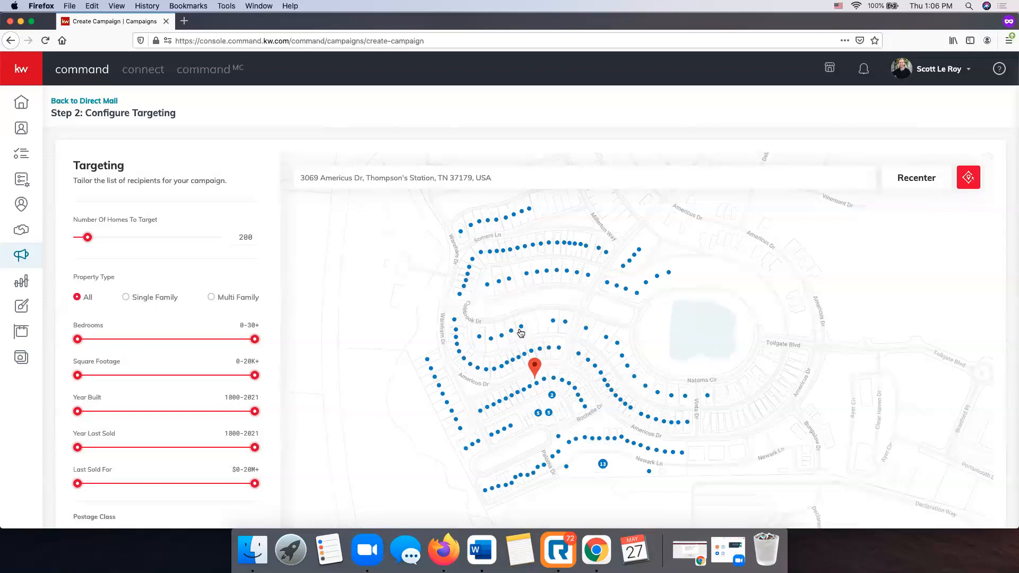
{"action": "left_click", "coordinate": [623, 356]}
{"action": "mouse_move", "coordinate": [517, 392]}
Turn on Send Copy to Company Address, raising the total to $118.59.
{"action": "scroll", "coordinate": [108, 196], "scroll_direction": "down", "scroll_amount": 1}
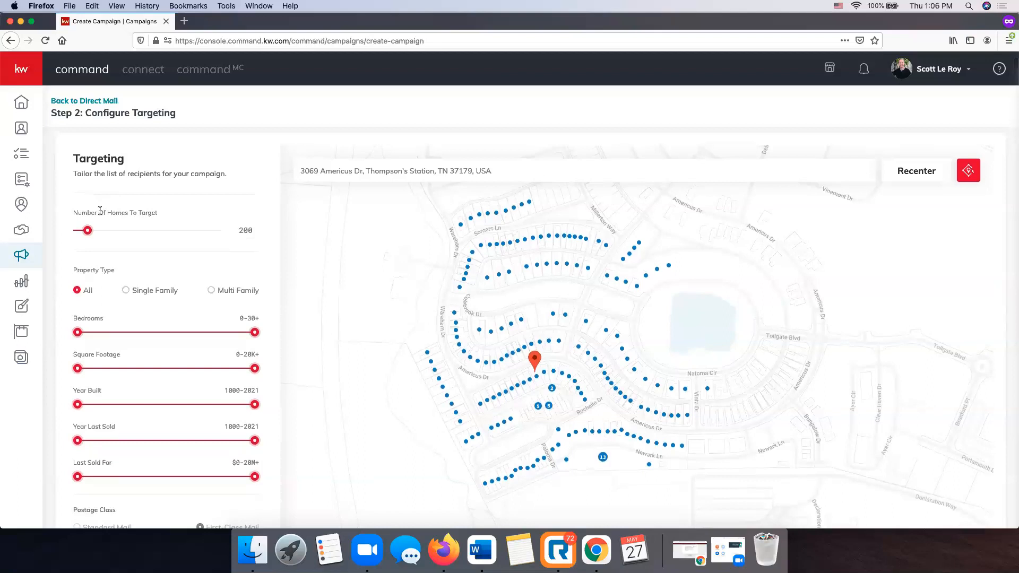
{"action": "scroll", "coordinate": [243, 263], "scroll_direction": "down", "scroll_amount": 5}
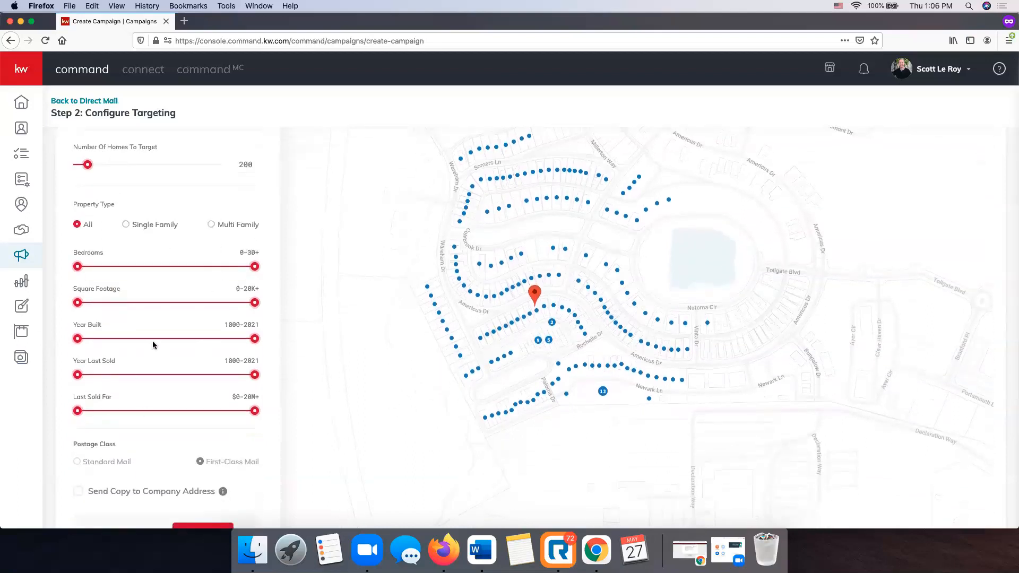
{"action": "scroll", "coordinate": [151, 340], "scroll_direction": "down", "scroll_amount": 3}
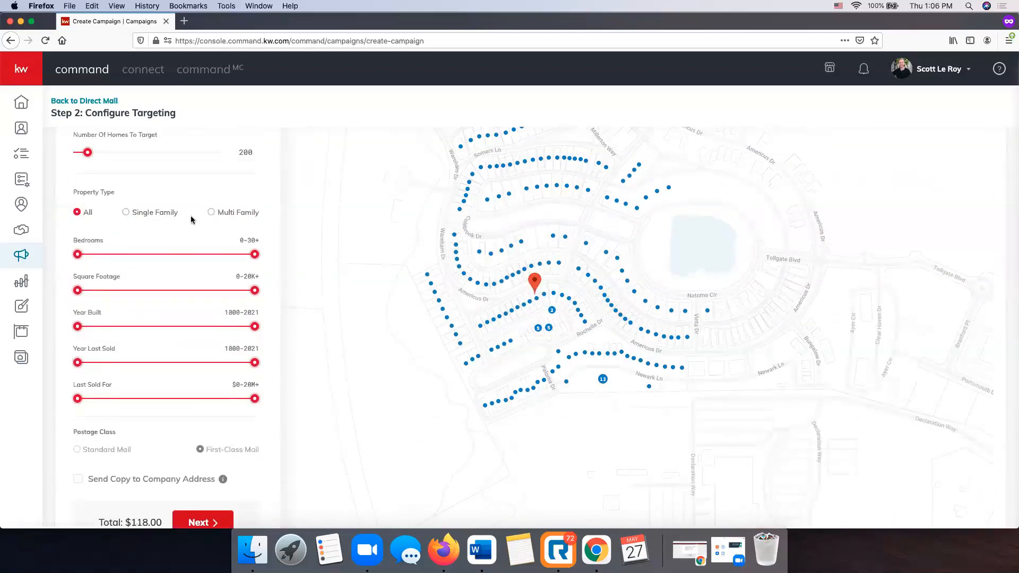
{"action": "scroll", "coordinate": [217, 312], "scroll_direction": "down", "scroll_amount": 3}
{"action": "scroll", "coordinate": [217, 312], "scroll_direction": "down", "scroll_amount": 5}
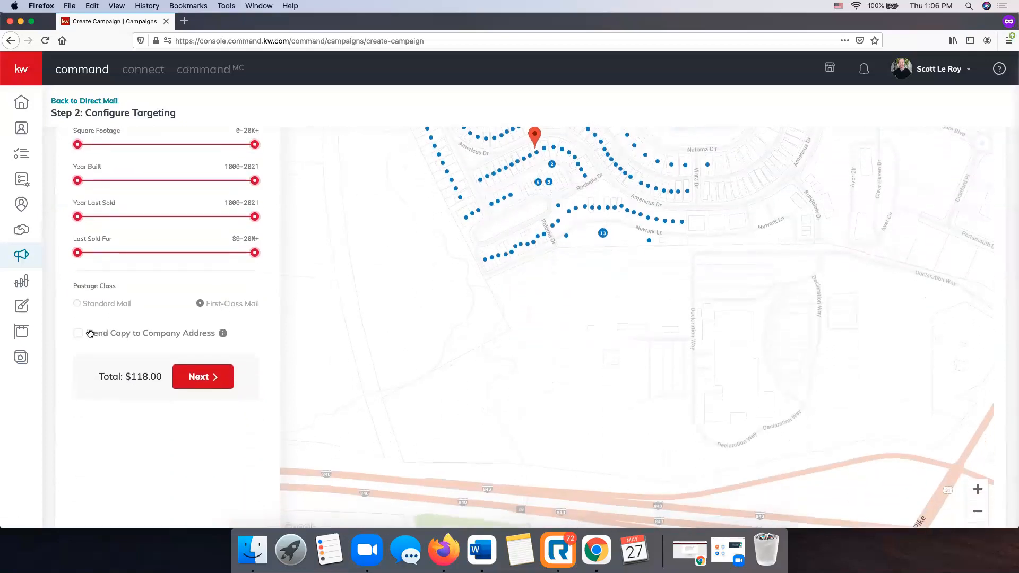
{"action": "left_click", "coordinate": [78, 335]}
{"action": "mouse_move", "coordinate": [227, 335]}
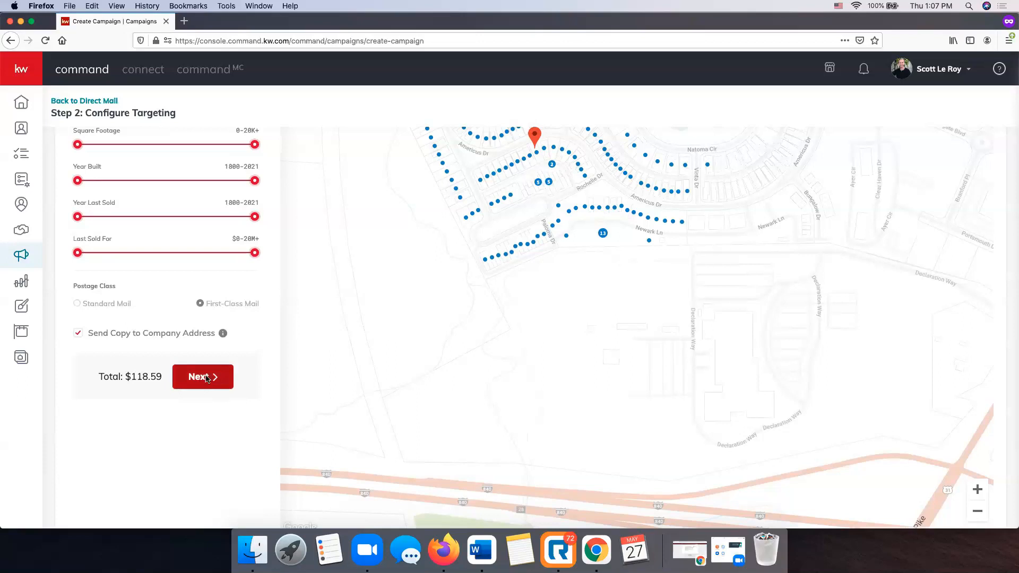
Advance to Preview & Payment and review both postcard sides and the $118.59 order summary.
{"action": "left_click", "coordinate": [206, 378]}
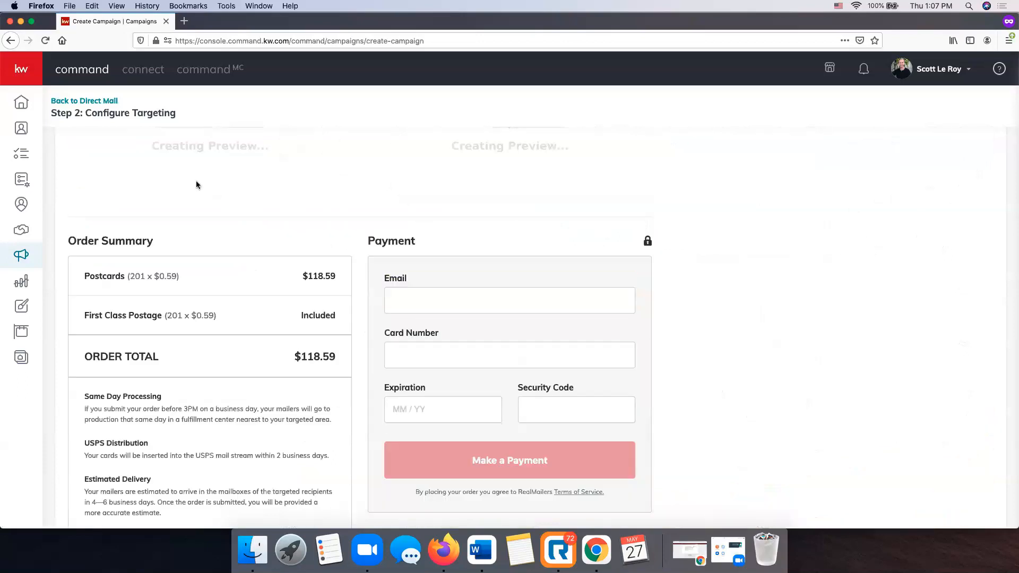
{"action": "scroll", "coordinate": [170, 220], "scroll_direction": "down", "scroll_amount": 2}
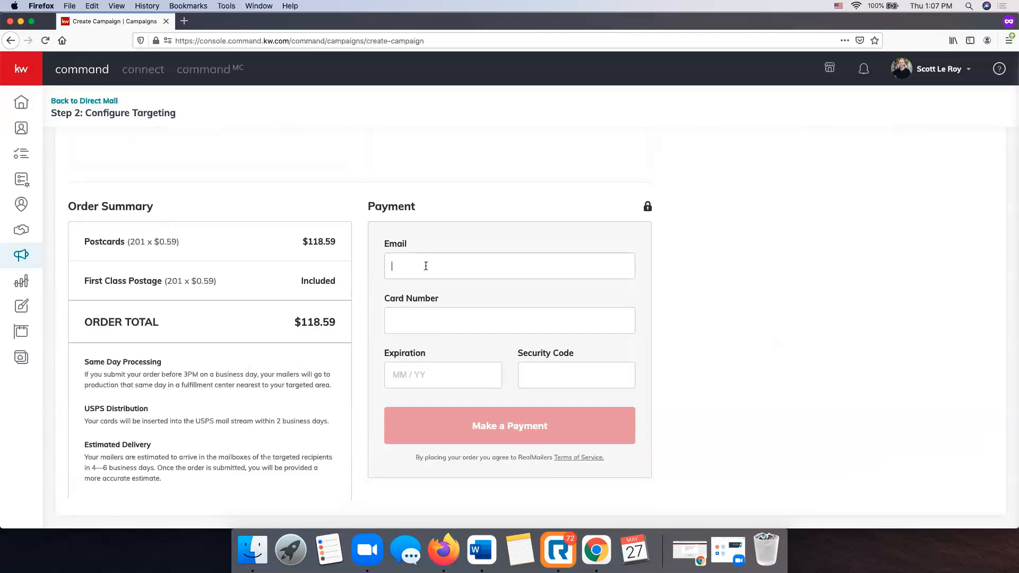
{"action": "scroll", "coordinate": [420, 265], "scroll_direction": "up", "scroll_amount": 2}
{"action": "scroll", "coordinate": [418, 267], "scroll_direction": "up", "scroll_amount": 3}
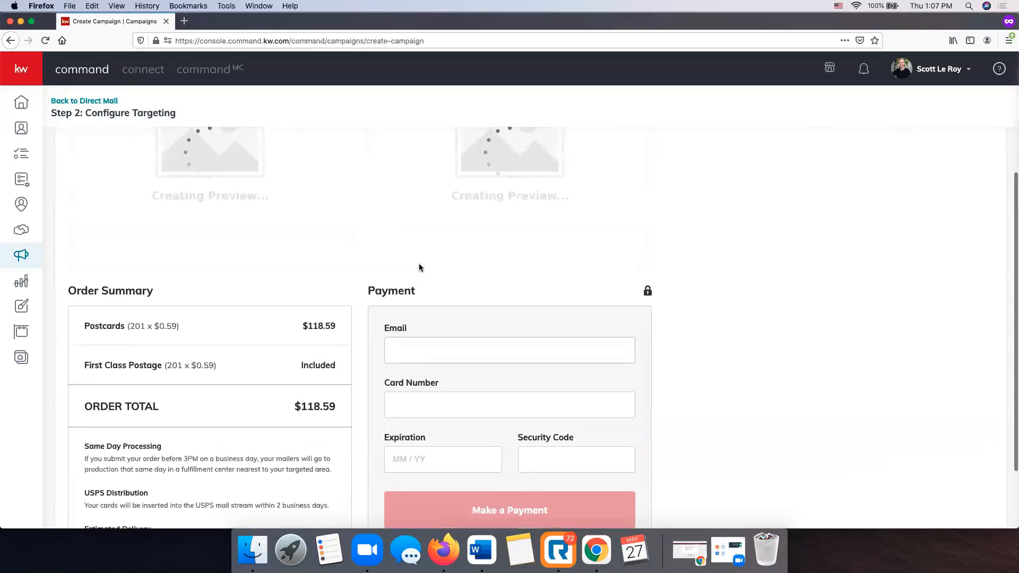
{"action": "scroll", "coordinate": [623, 281], "scroll_direction": "up", "scroll_amount": 5}
{"action": "scroll", "coordinate": [623, 280], "scroll_direction": "up", "scroll_amount": 3}
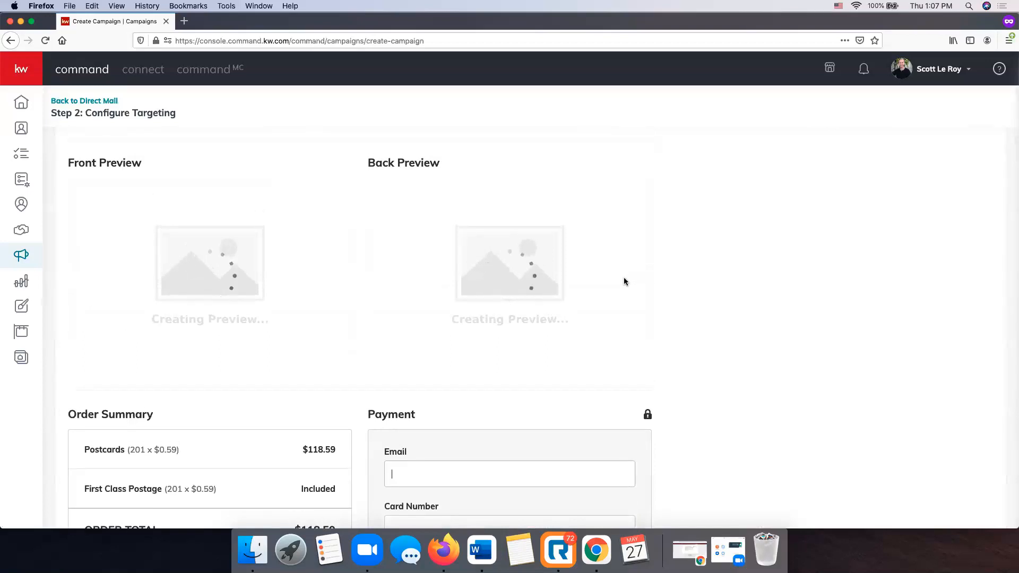
{"action": "scroll", "coordinate": [624, 281], "scroll_direction": "down", "scroll_amount": 5}
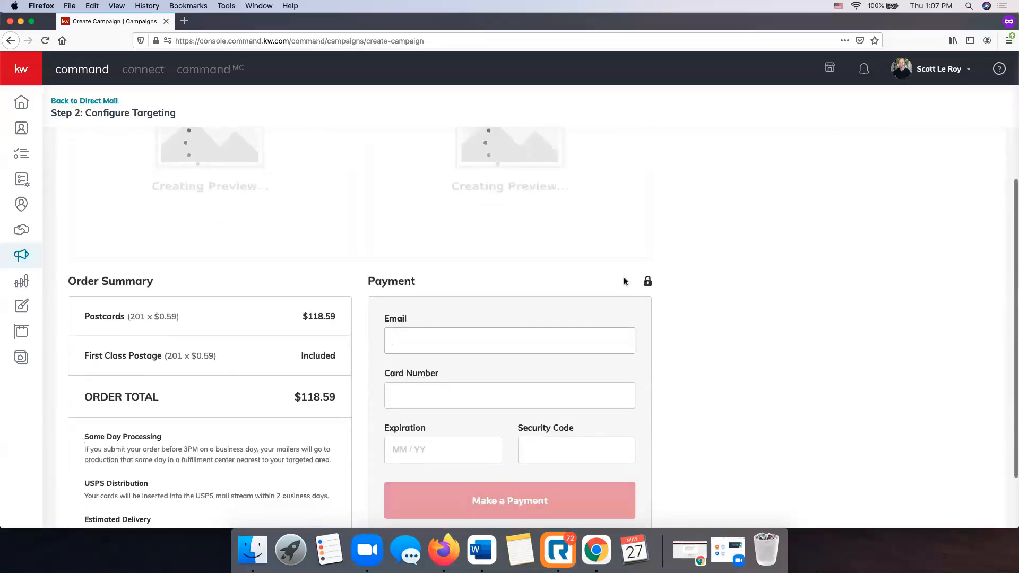
{"action": "scroll", "coordinate": [743, 327], "scroll_direction": "down", "scroll_amount": 3}
{"action": "scroll", "coordinate": [743, 327], "scroll_direction": "up", "scroll_amount": 10}
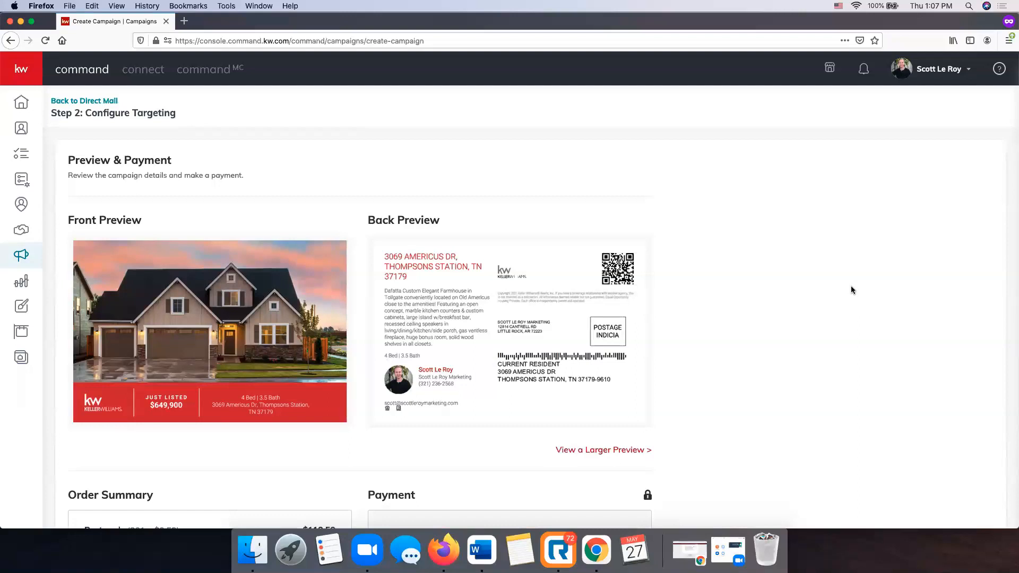
{"action": "scroll", "coordinate": [851, 290], "scroll_direction": "down", "scroll_amount": 8}
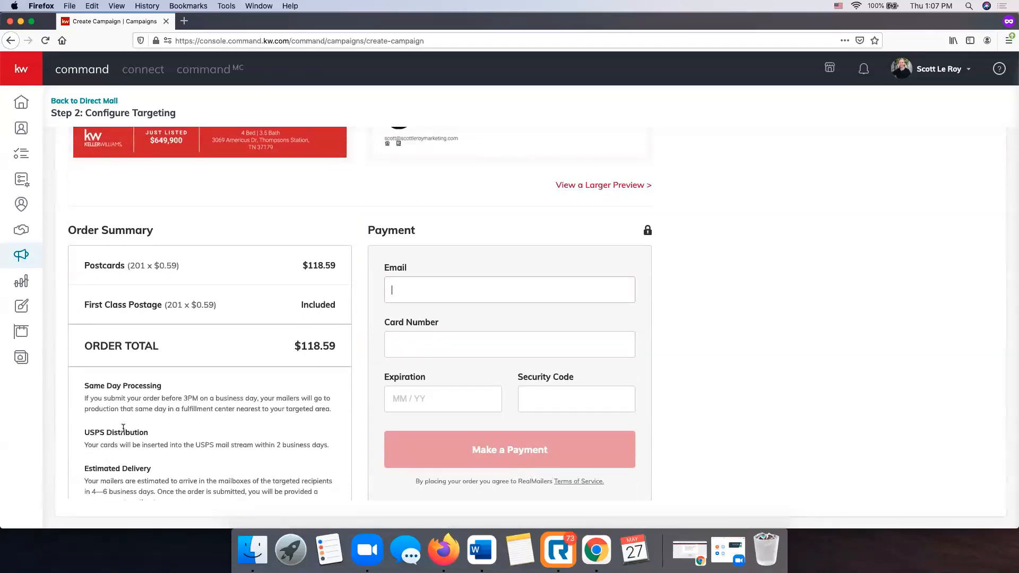
{"action": "scroll", "coordinate": [263, 312], "scroll_direction": "up", "scroll_amount": 2}
{"action": "scroll", "coordinate": [262, 316], "scroll_direction": "up", "scroll_amount": 2}
{"action": "scroll", "coordinate": [263, 317], "scroll_direction": "down", "scroll_amount": 4}
Focus the payment email field and scroll through the payment form.
{"action": "left_click", "coordinate": [417, 289]}
{"action": "scroll", "coordinate": [406, 297], "scroll_direction": "down", "scroll_amount": 1}
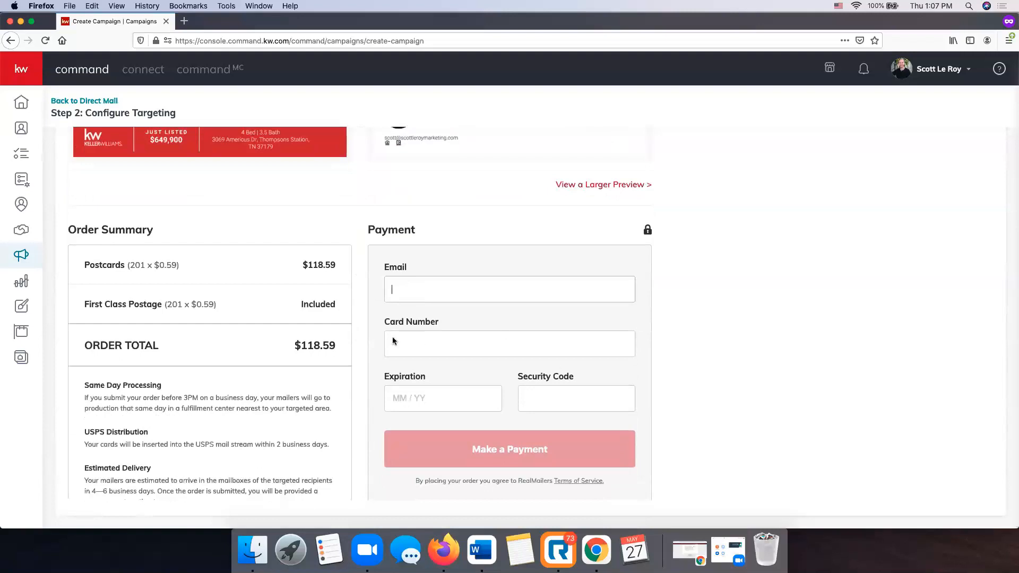
{"action": "scroll", "coordinate": [447, 379], "scroll_direction": "up", "scroll_amount": 5}
{"action": "scroll", "coordinate": [449, 382], "scroll_direction": "down", "scroll_amount": 5}
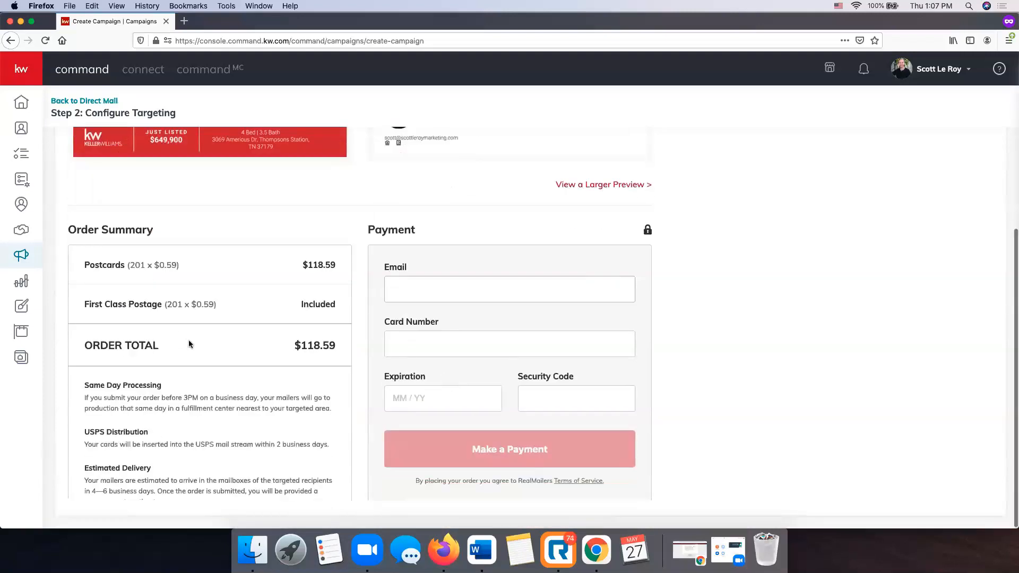
{"action": "scroll", "coordinate": [189, 339], "scroll_direction": "up", "scroll_amount": 5}
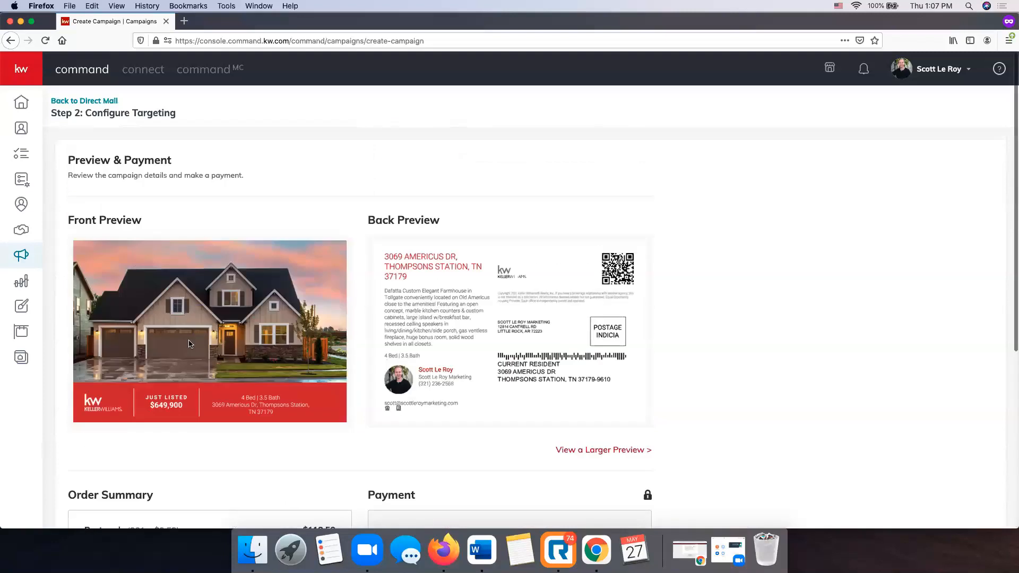
{"action": "left_click", "coordinate": [89, 101]}
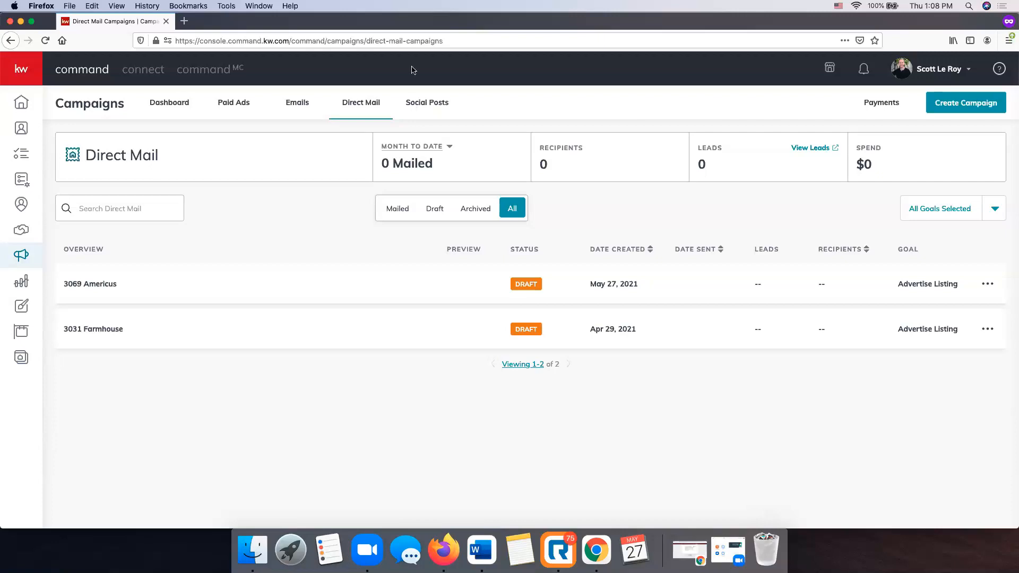
{"action": "left_click", "coordinate": [410, 43]}
Load scottleroymarketing.com and scroll down toward its about and contact footer.
{"action": "type", "text": "scottle"}
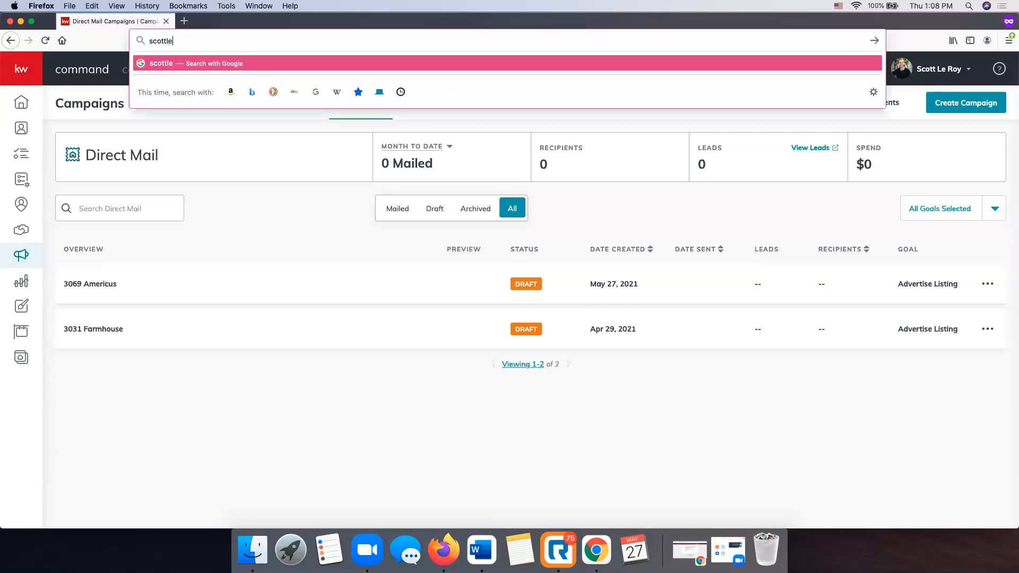
{"action": "type", "text": "roymarketing.com"}
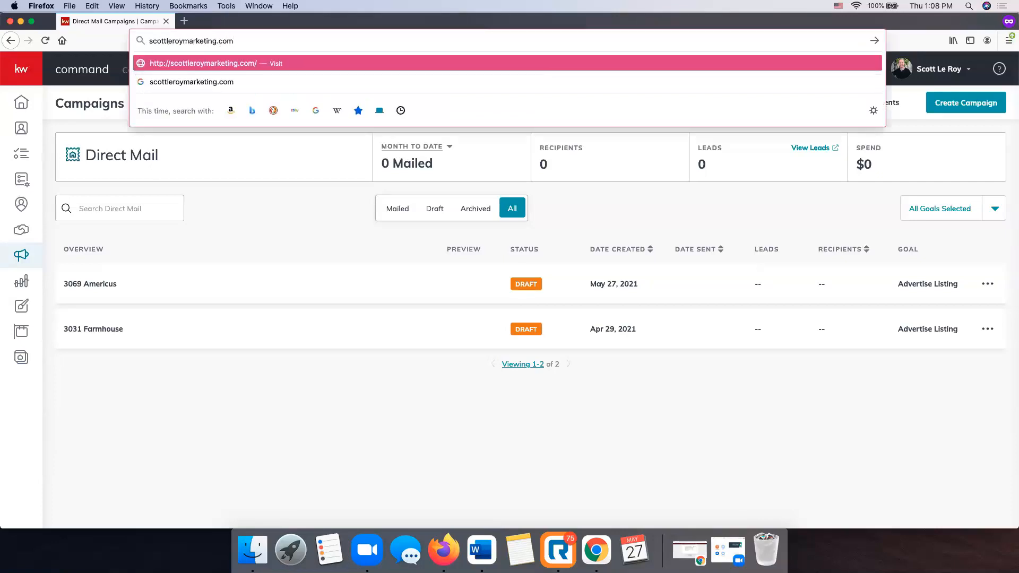
{"action": "key", "text": "Return"}
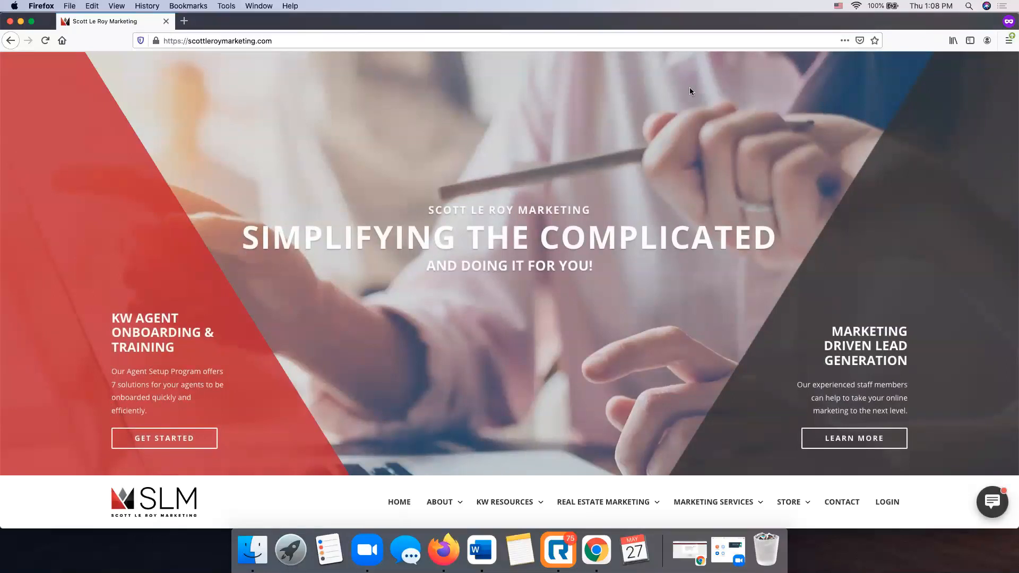
{"action": "scroll", "coordinate": [464, 317], "scroll_direction": "down", "scroll_amount": 15}
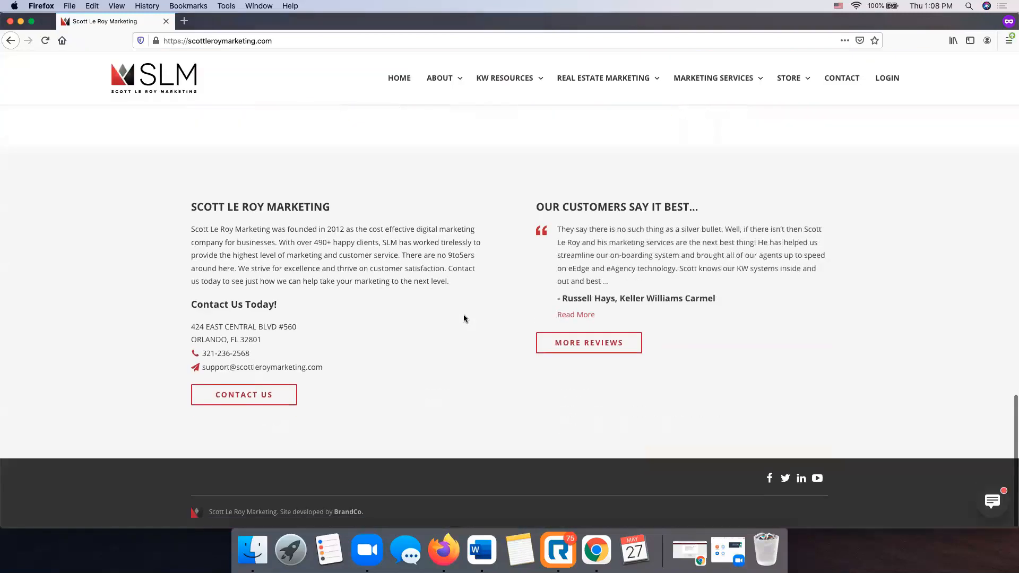